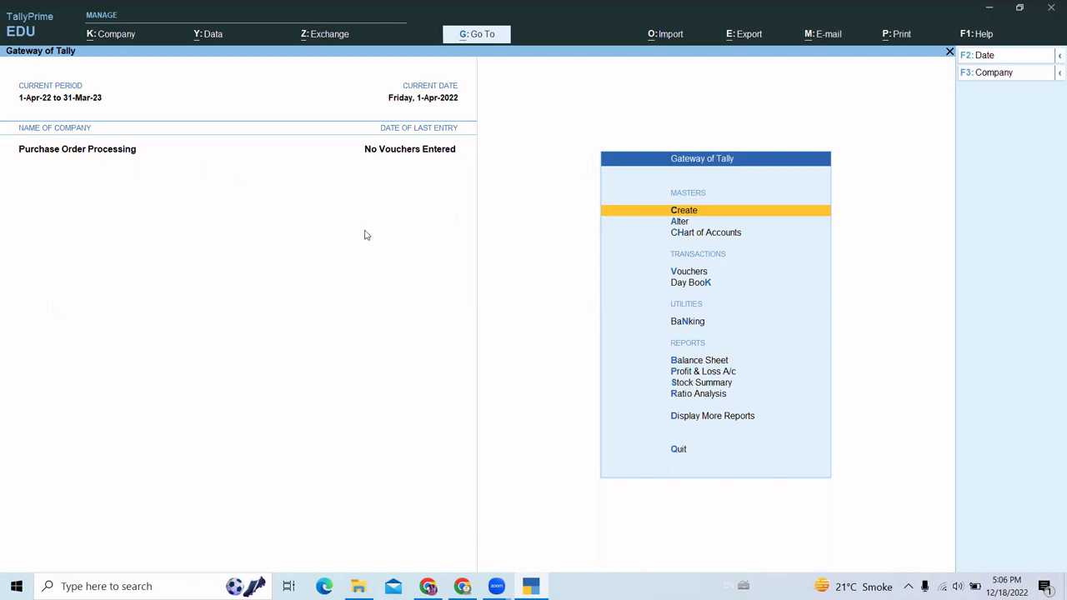
# - Turn on Enable Batches for stock items in Company Features (F11)
pyautogui.press('XF86MonBrightnessUp')
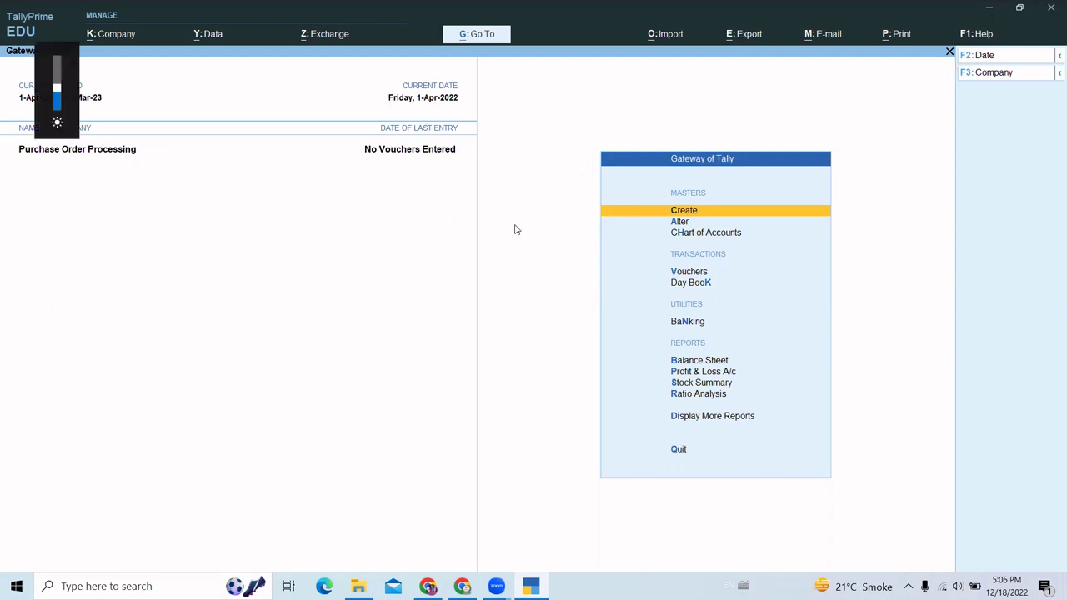
pyautogui.press('F11')
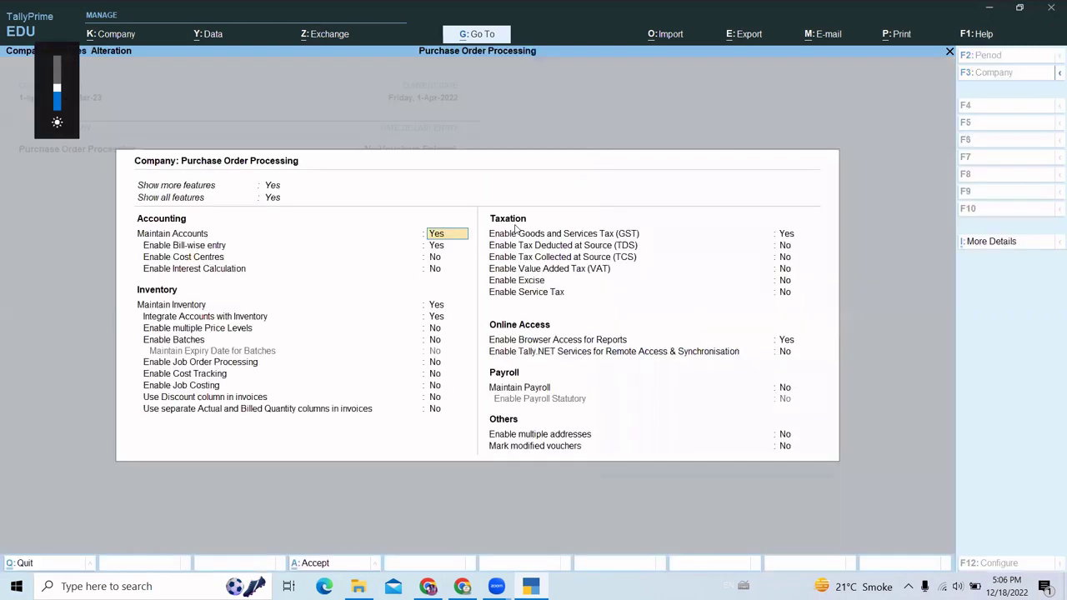
pyautogui.press('XF86MonBrightnessUp')
pyautogui.press('XF86MonBrightnessUp')
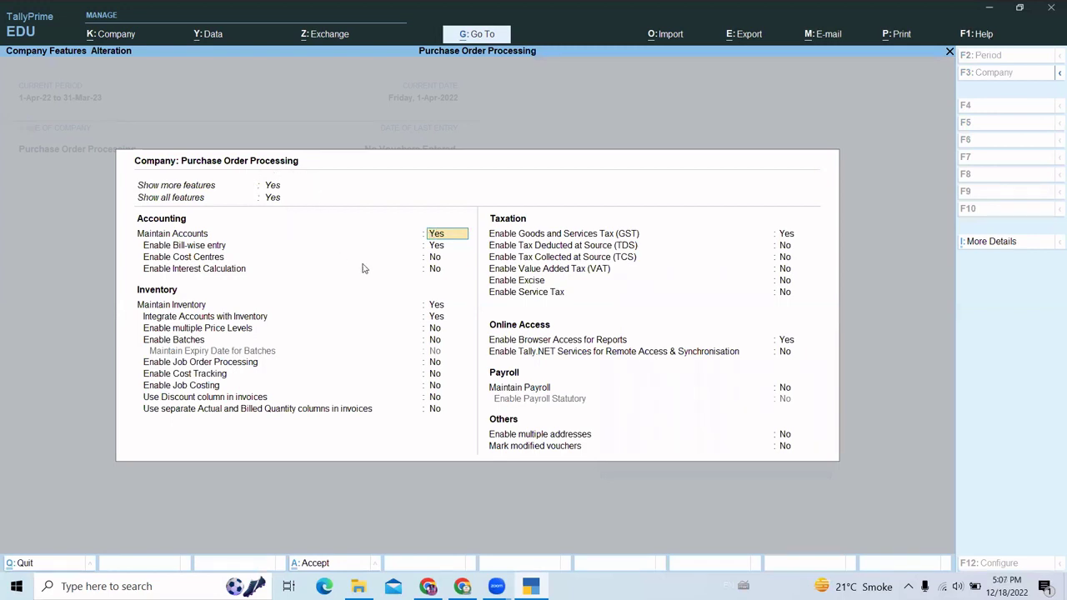
pyautogui.press('Down')
pyautogui.press('Down')
pyautogui.press('Down')
pyautogui.press('Down')
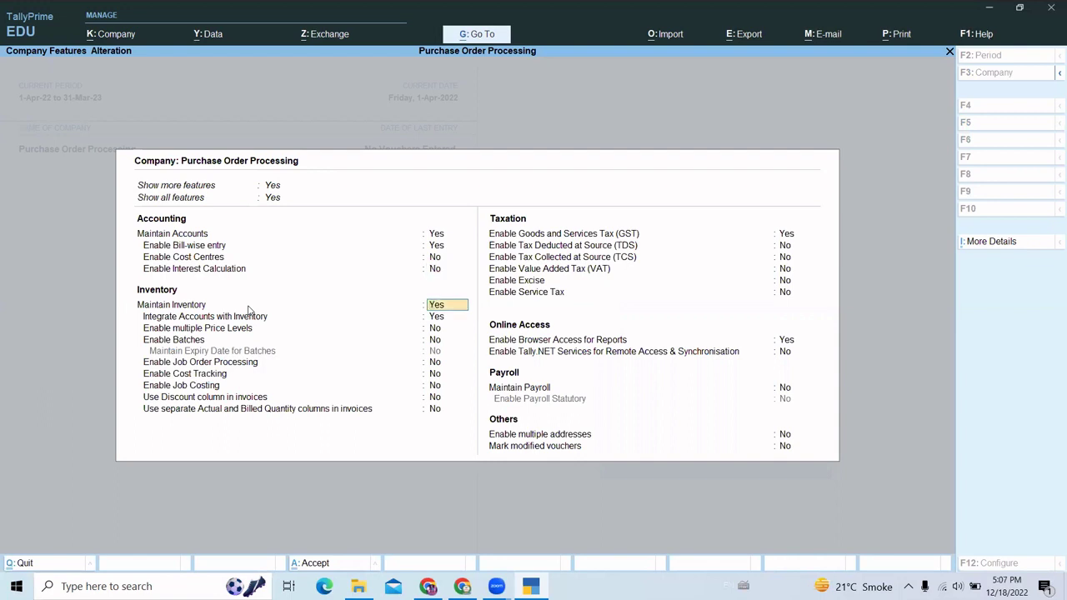
pyautogui.press('Down')
pyautogui.press('Down')
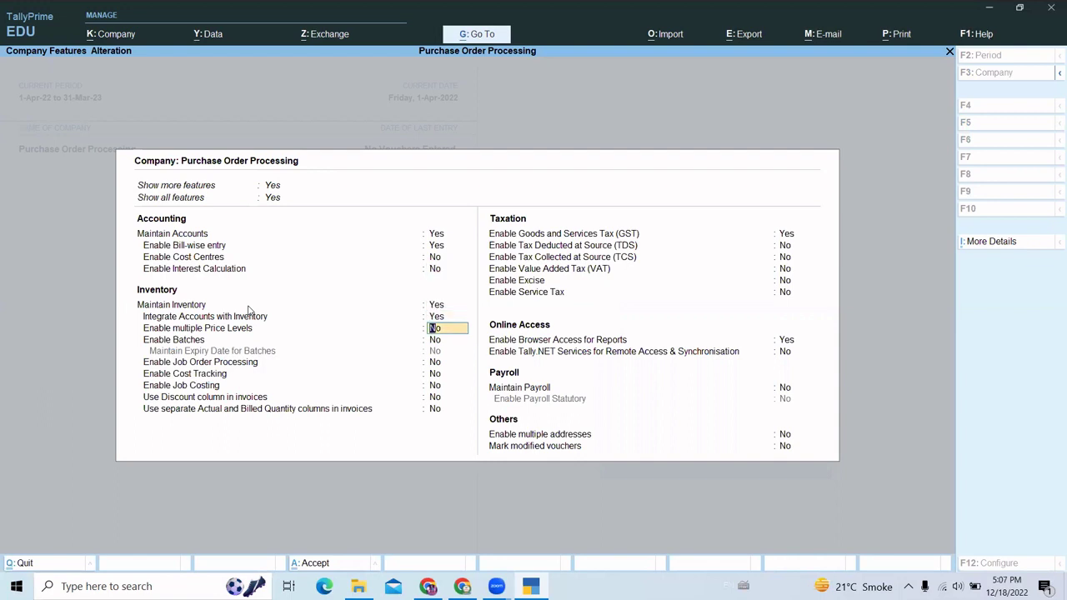
pyautogui.press('Down')
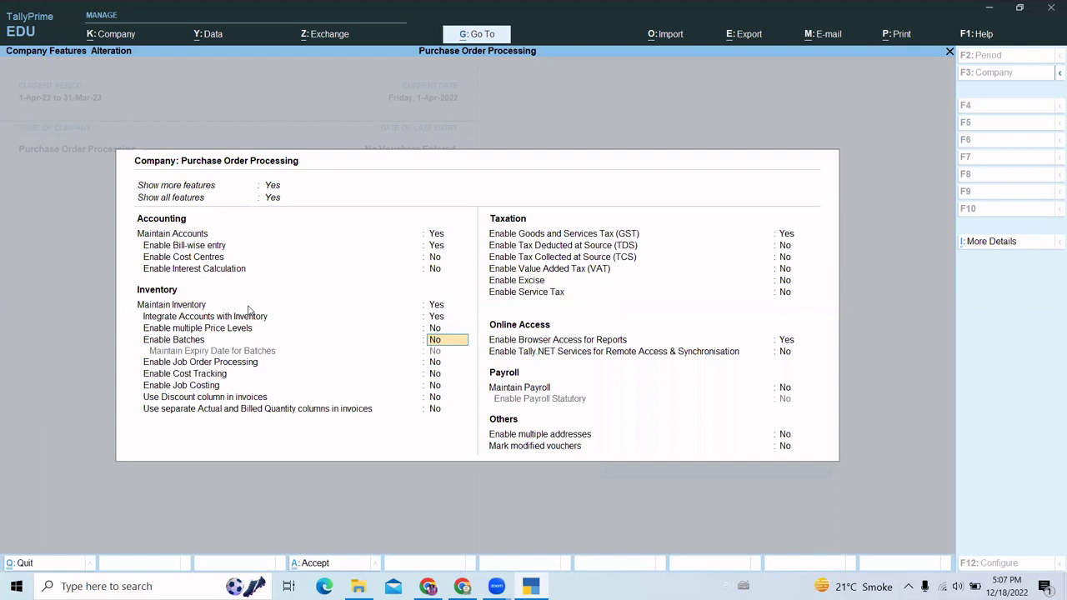
pyautogui.press('y')
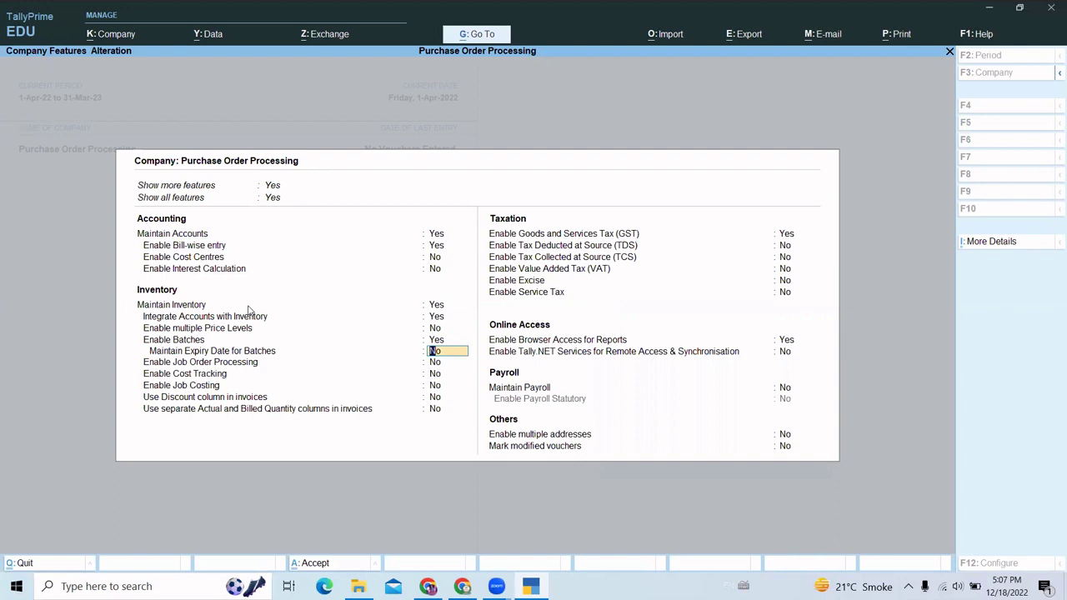
# - Leave the Use Discount column in invoices set to No after briefly switching it to Yes
pyautogui.press('Return')
pyautogui.press('Return')
pyautogui.press('Return')
pyautogui.press('Return')
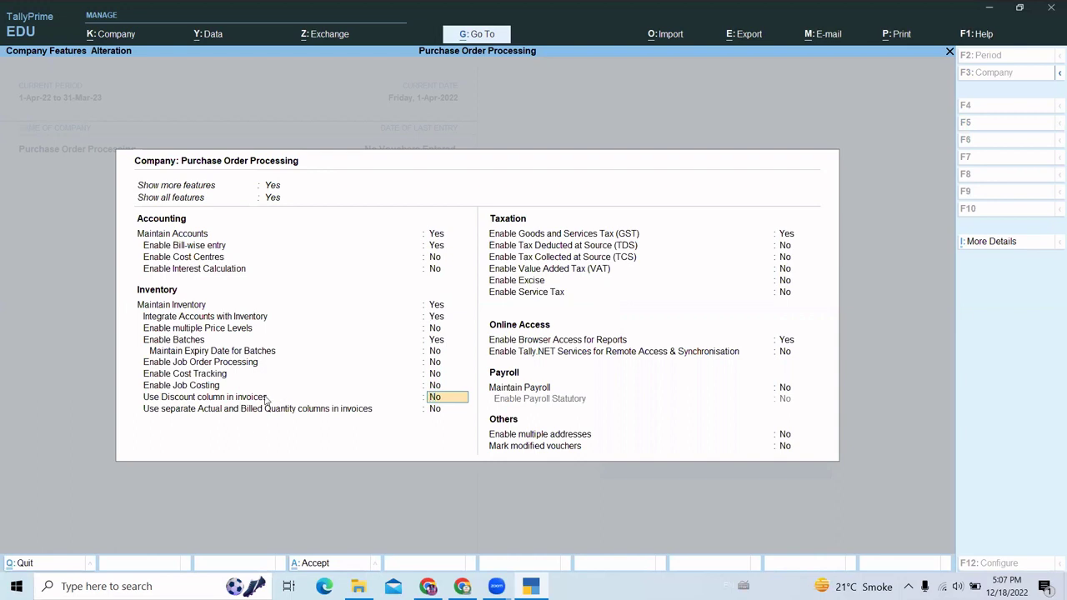
pyautogui.write('y')
pyautogui.press('Return')
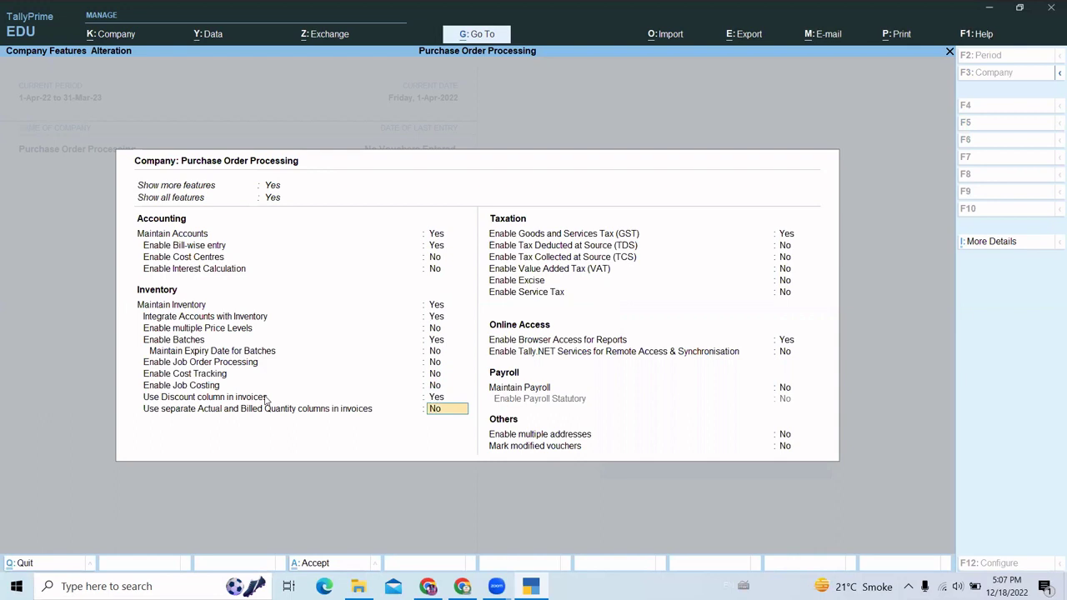
pyautogui.press('Up')
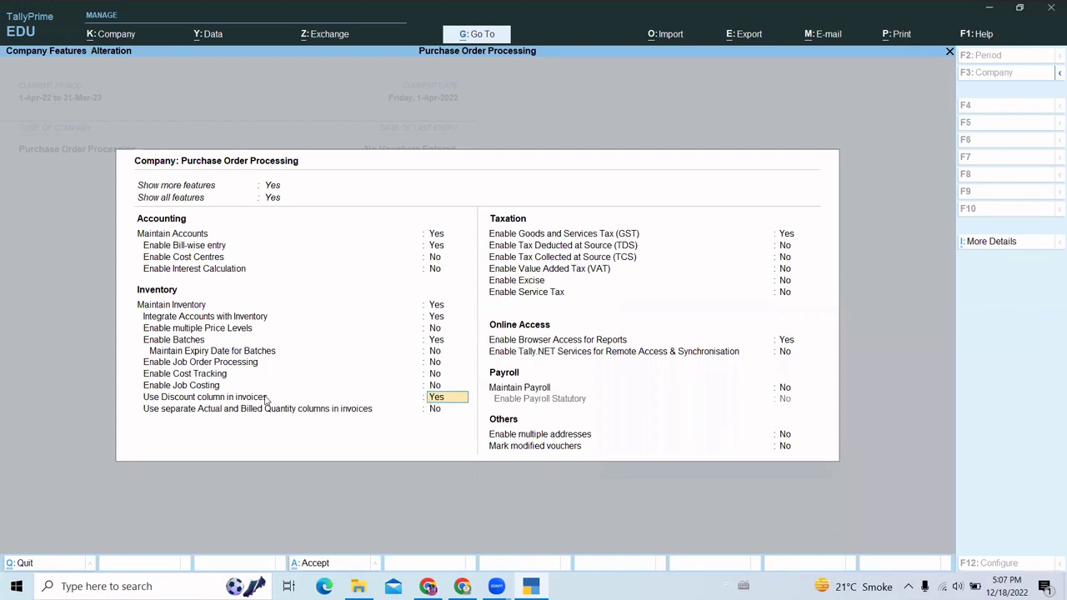
pyautogui.write('n')
pyautogui.press('Return')
pyautogui.press('Return')
# - Enable GST for State Delhi with Regular registration and enter the company's GSTIN
pyautogui.press('Return')
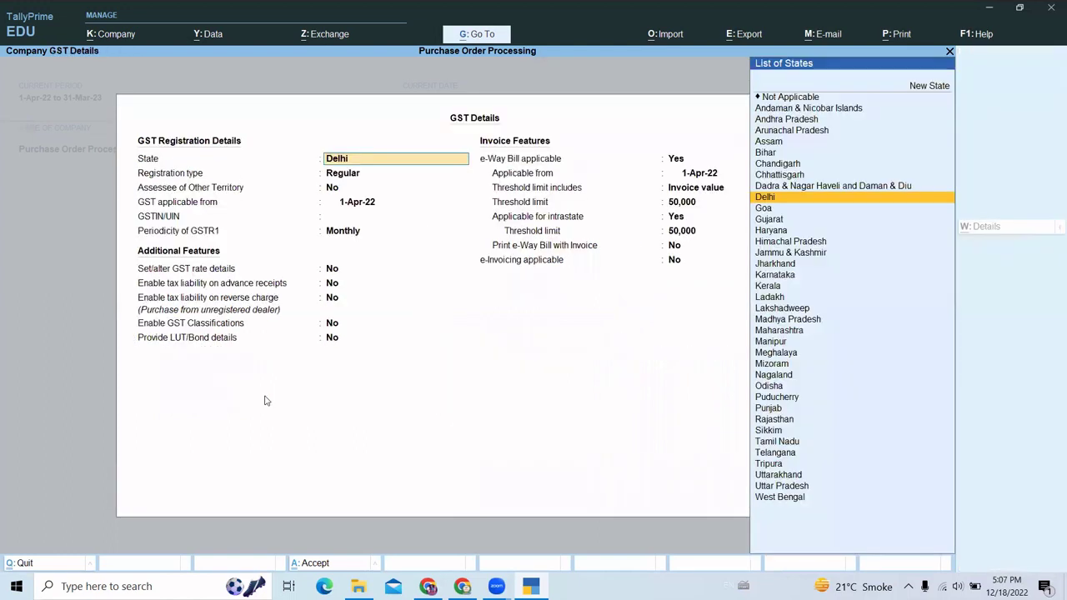
pyautogui.press('Return')
pyautogui.press('Return')
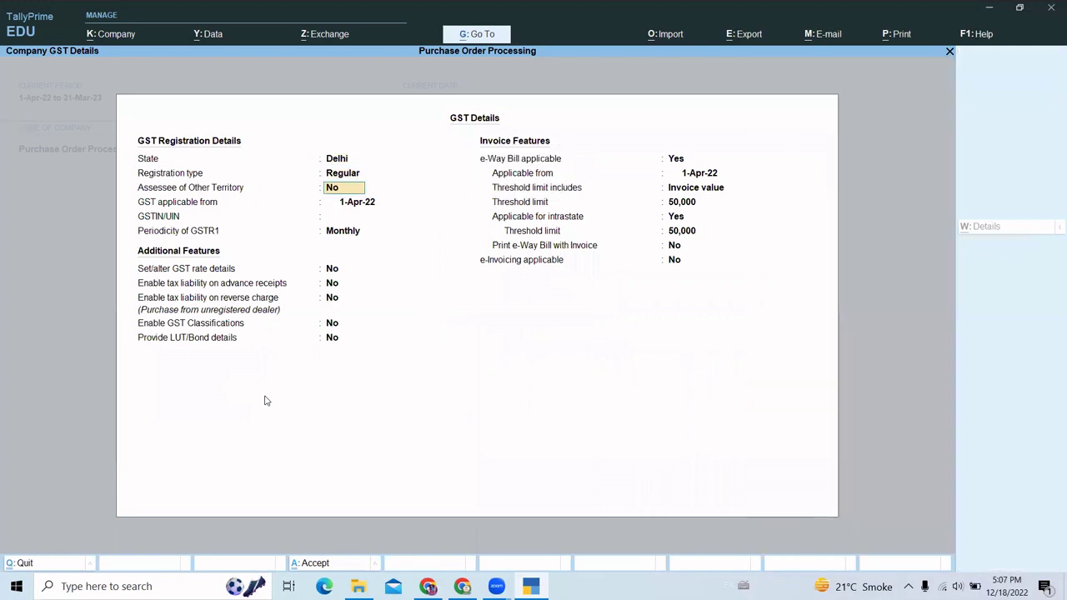
pyautogui.press('Return')
pyautogui.press('Return')
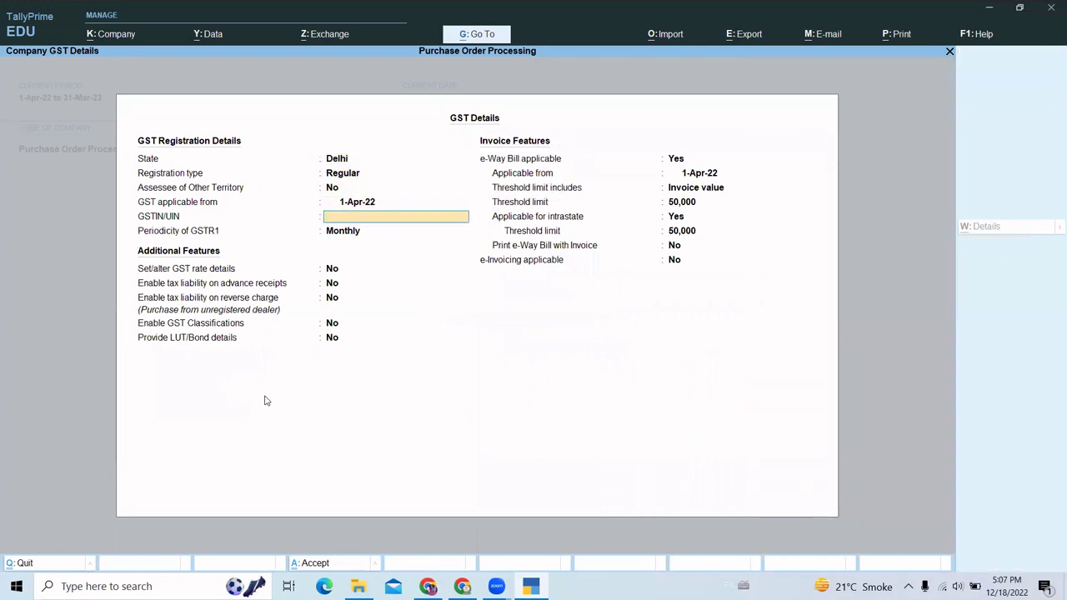
pyautogui.press('Return')
pyautogui.press('Return')
pyautogui.press('Return')
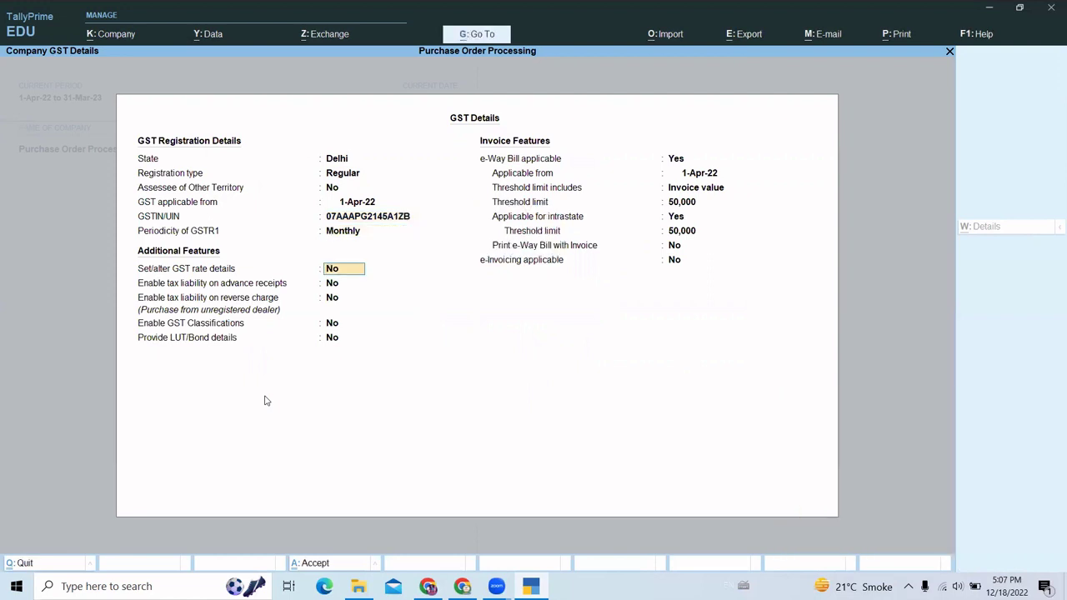
# - Set GST rate details and Enable GST Classifications to Yes, then accept the GST details
pyautogui.press('y')
pyautogui.press('Return')
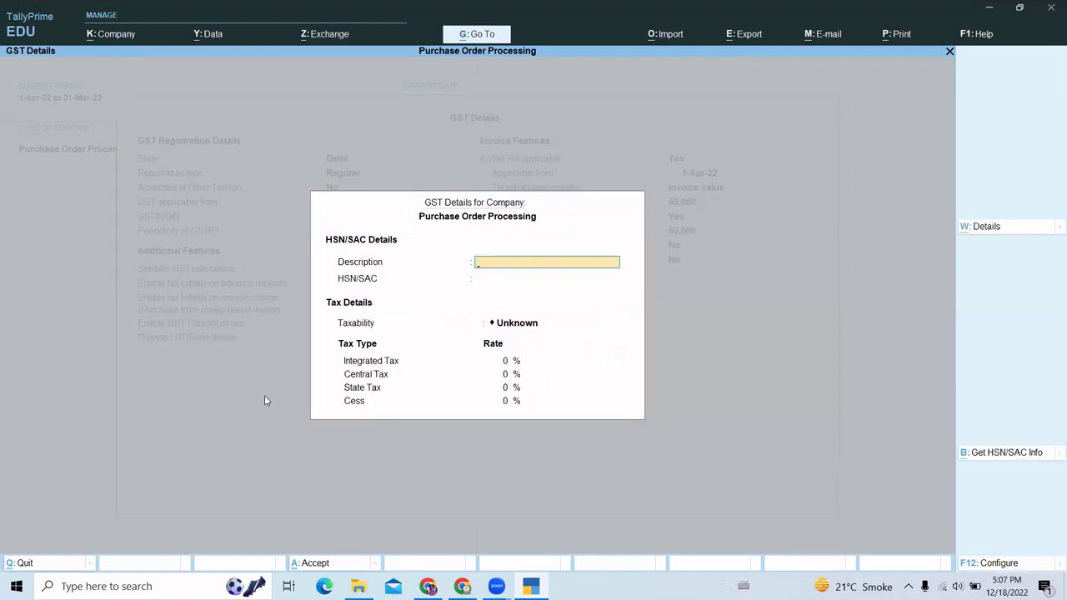
pyautogui.press('Return')
pyautogui.press('Return')
pyautogui.press('Return')
pyautogui.press('Return')
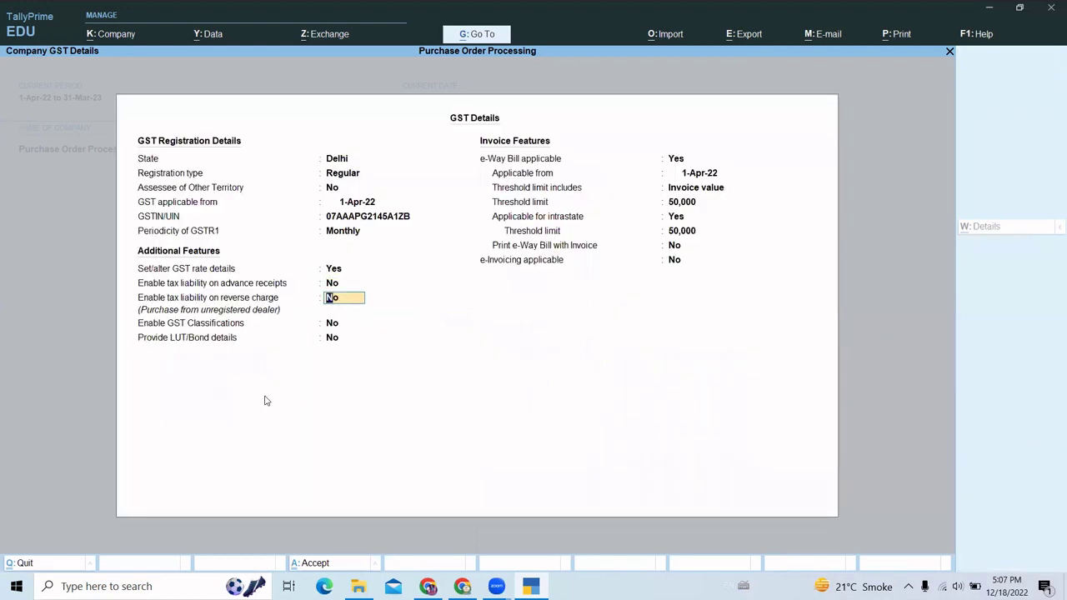
pyautogui.press('Return')
pyautogui.press('Return')
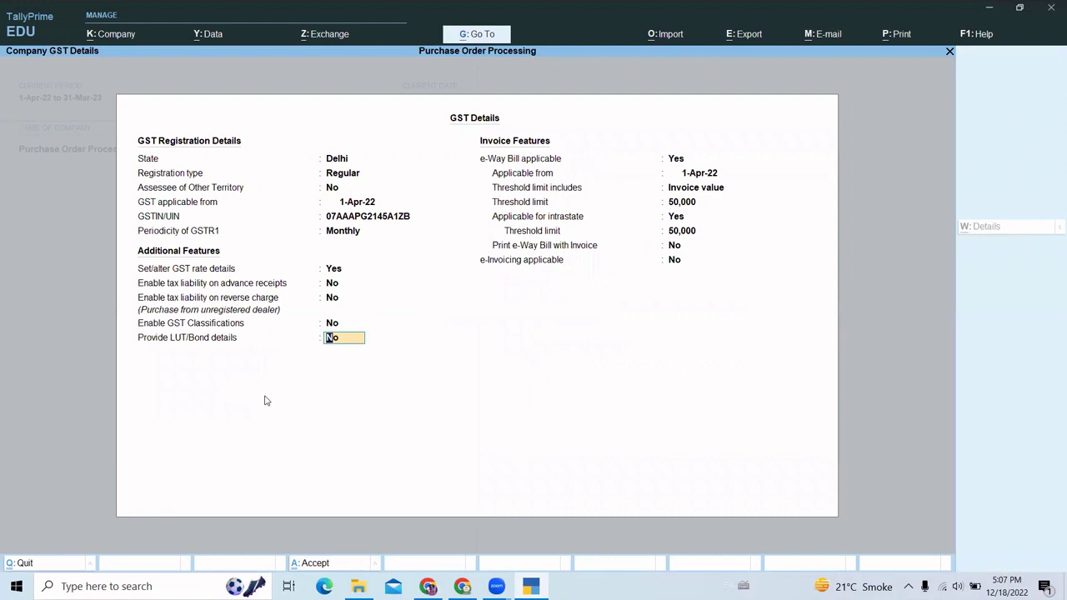
pyautogui.press('BackSpace')
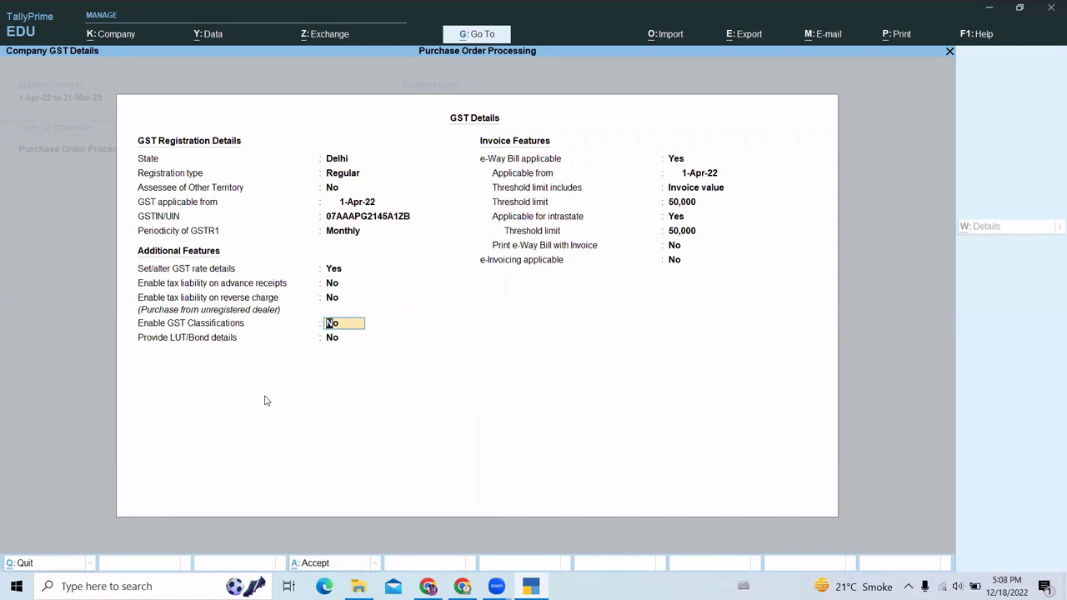
pyautogui.write('y')
pyautogui.press('Return')
pyautogui.press('Return')
pyautogui.press('Return')
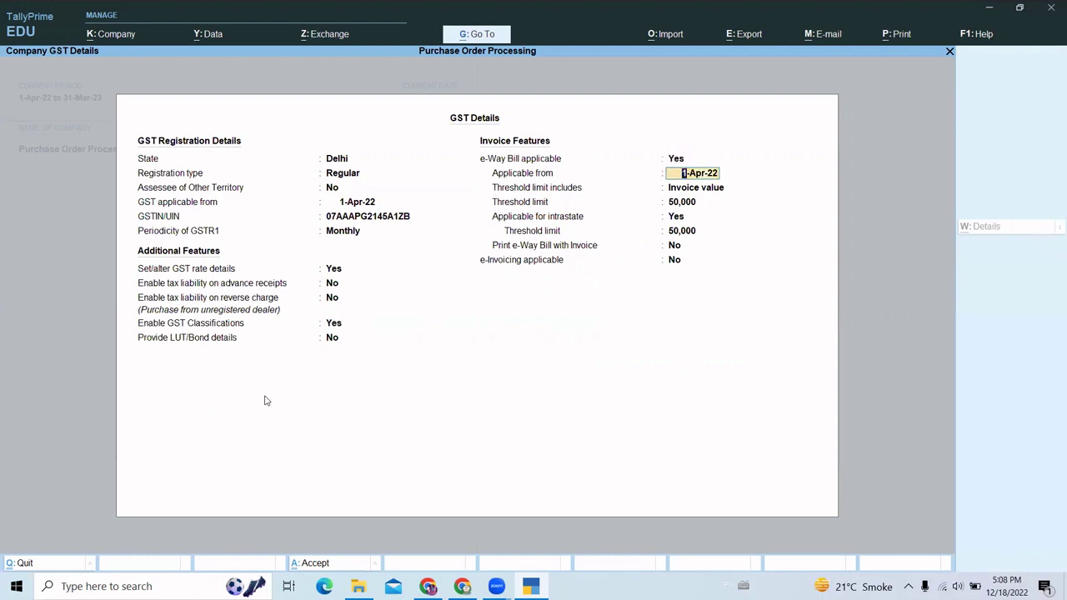
pyautogui.press('BackSpace')
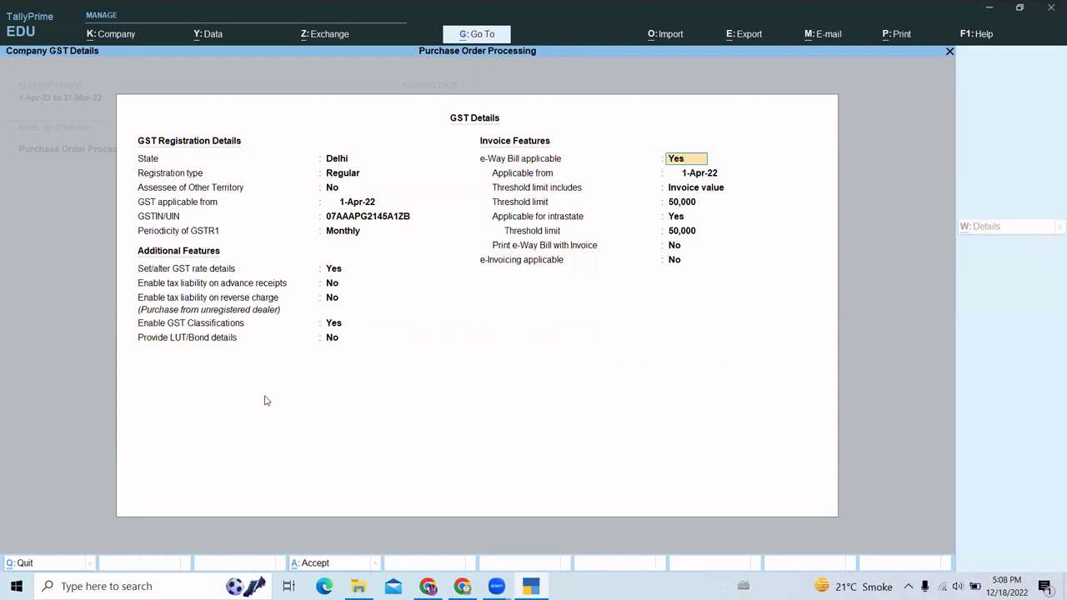
pyautogui.hotkey('ctrl', 'a')
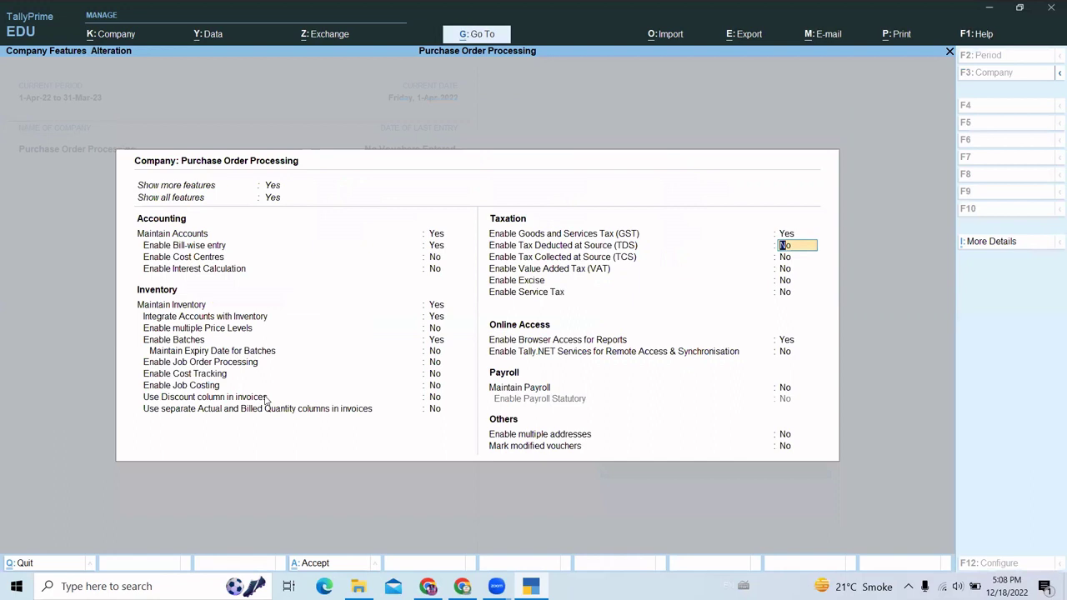
# - Accept the Company Features with Ctrl+A and move down the Gateway menu to Vouchers
pyautogui.press('ctrl')
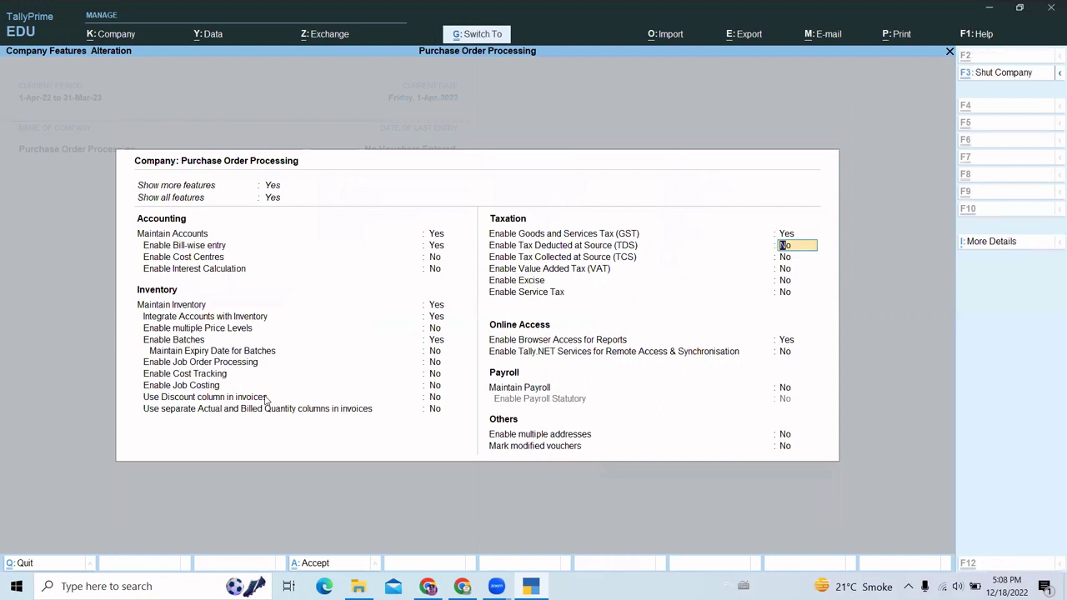
pyautogui.hotkey('ctrl', 'a')
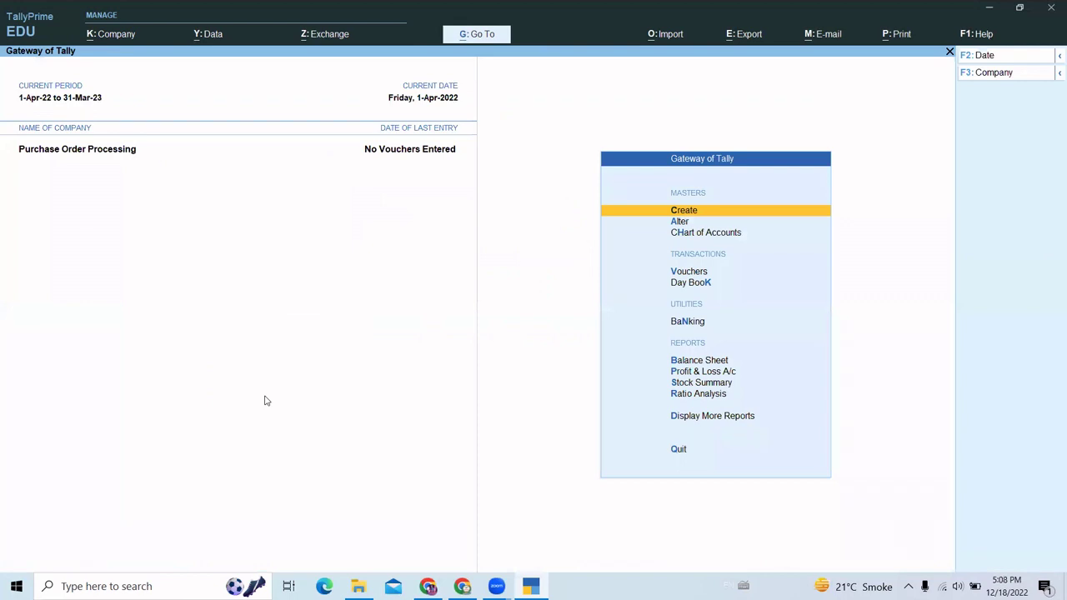
pyautogui.press('Down')
pyautogui.press('Down')
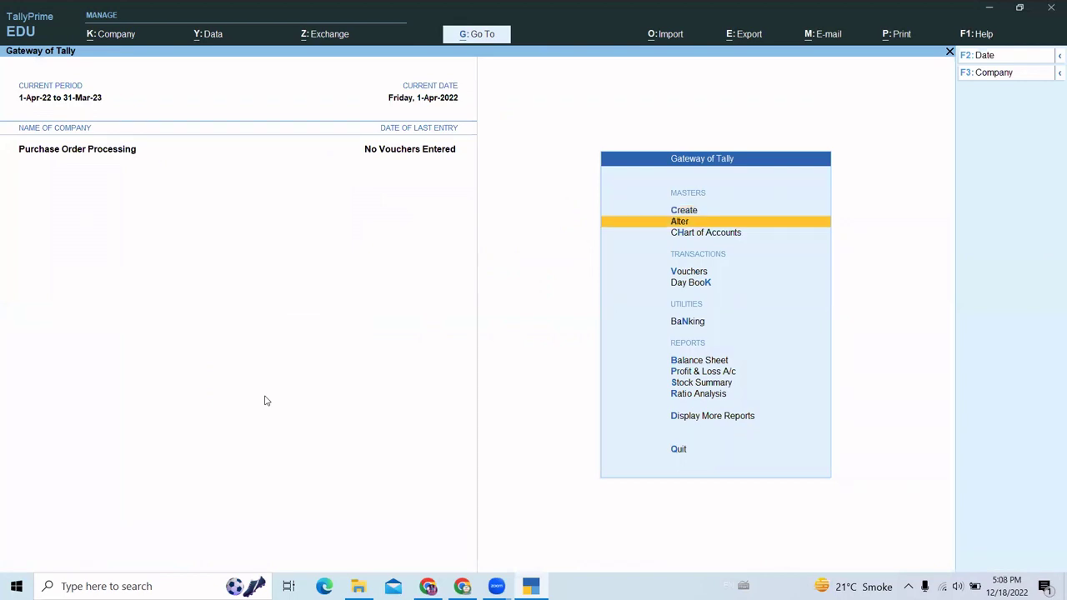
pyautogui.press('Up')
pyautogui.press('Up')
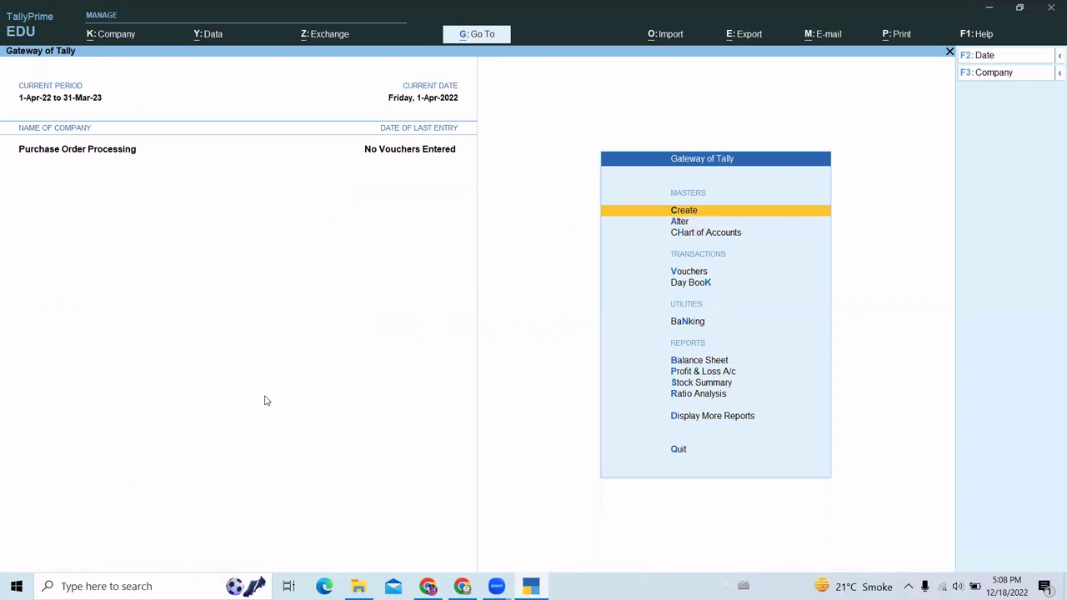
pyautogui.press('Down')
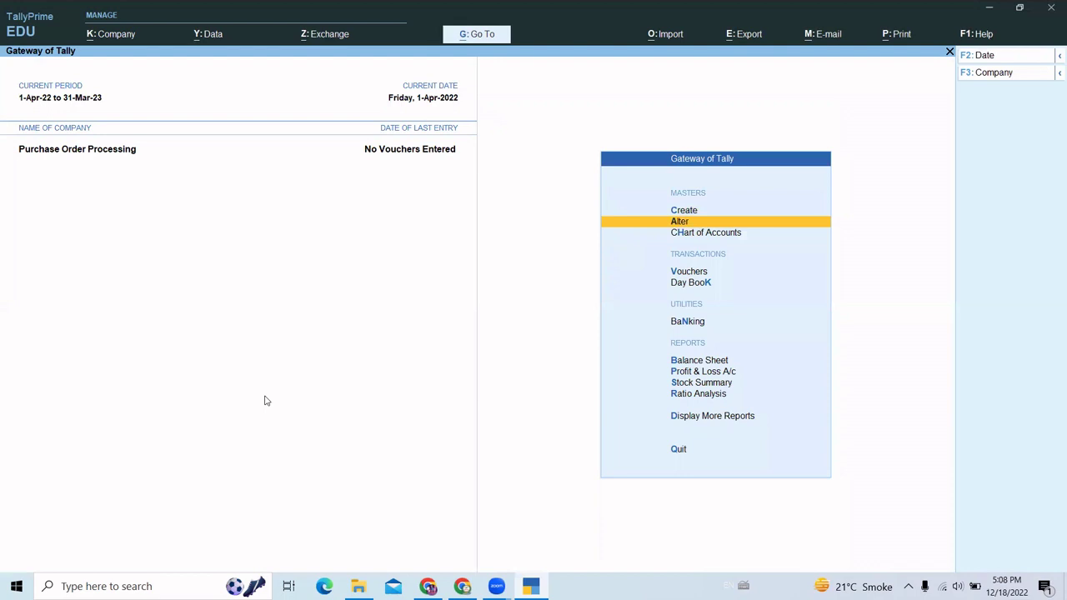
pyautogui.press('Down')
pyautogui.press('Down')
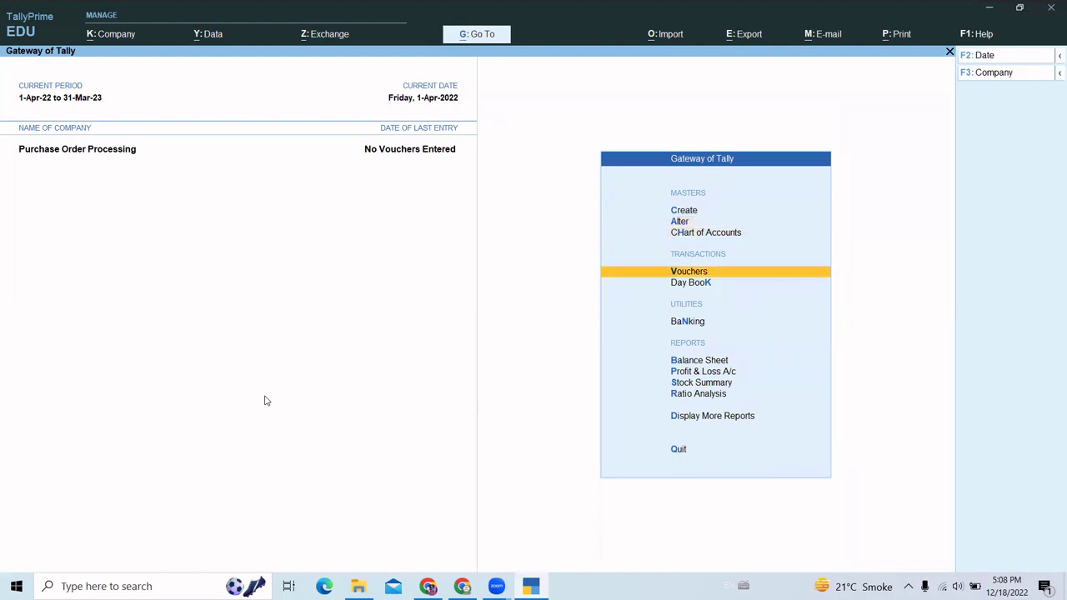
# - Open voucher entry and list all voucher types, including inactive ones, via F10
pyautogui.press('Return')
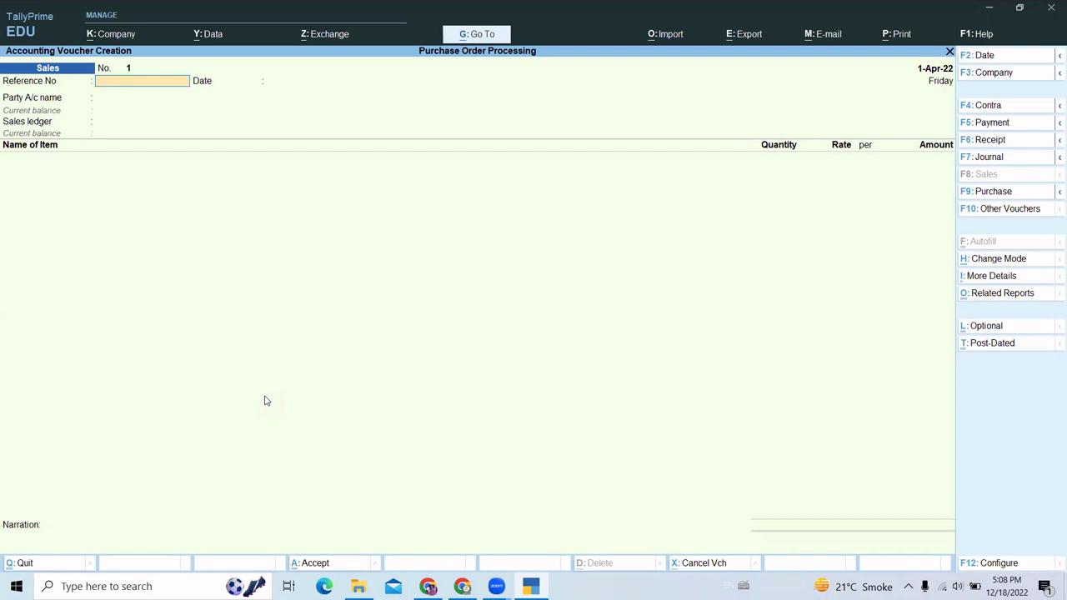
pyautogui.press('F10')
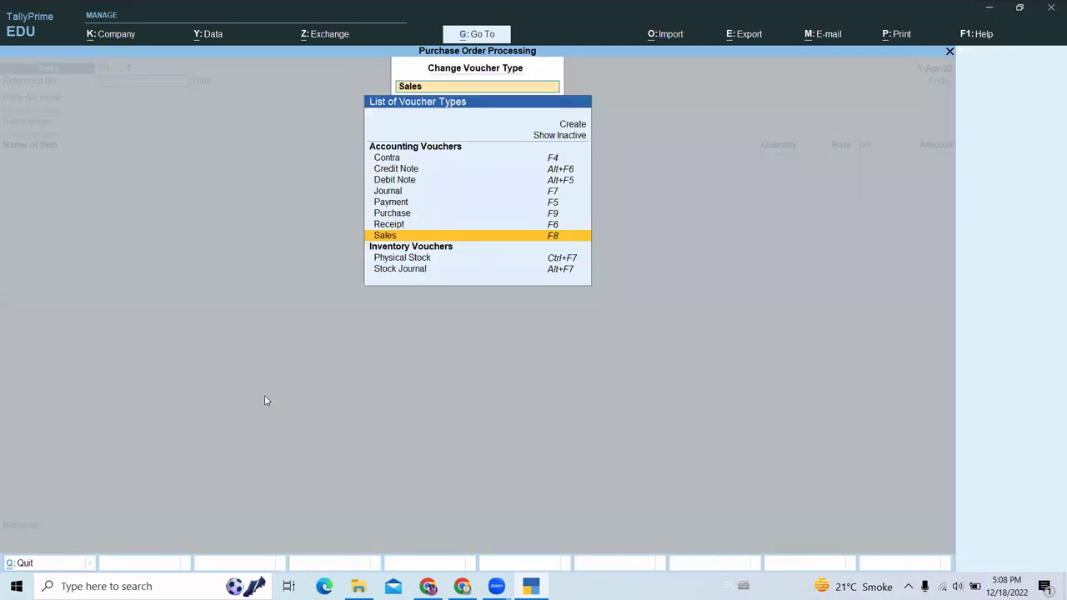
pyautogui.press('Up')
pyautogui.press('Up')
pyautogui.press('Up')
pyautogui.press('Up')
pyautogui.press('Up')
pyautogui.press('Up')
pyautogui.press('Up')
pyautogui.press('Return')
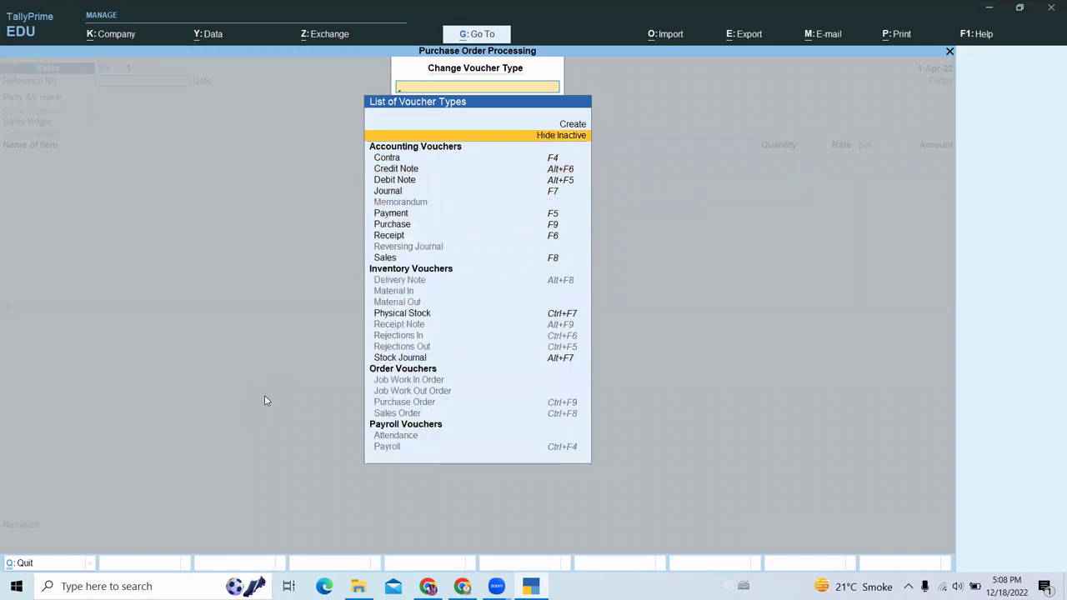
# - Select Purchase Order as the voucher type and confirm Yes to activate it
pyautogui.press('Down')
pyautogui.press('Down')
pyautogui.press('Down')
pyautogui.press('Down')
pyautogui.press('Down')
pyautogui.press('Down')
pyautogui.press('Down')
pyautogui.press('Down')
pyautogui.press('Down')
pyautogui.press('Down')
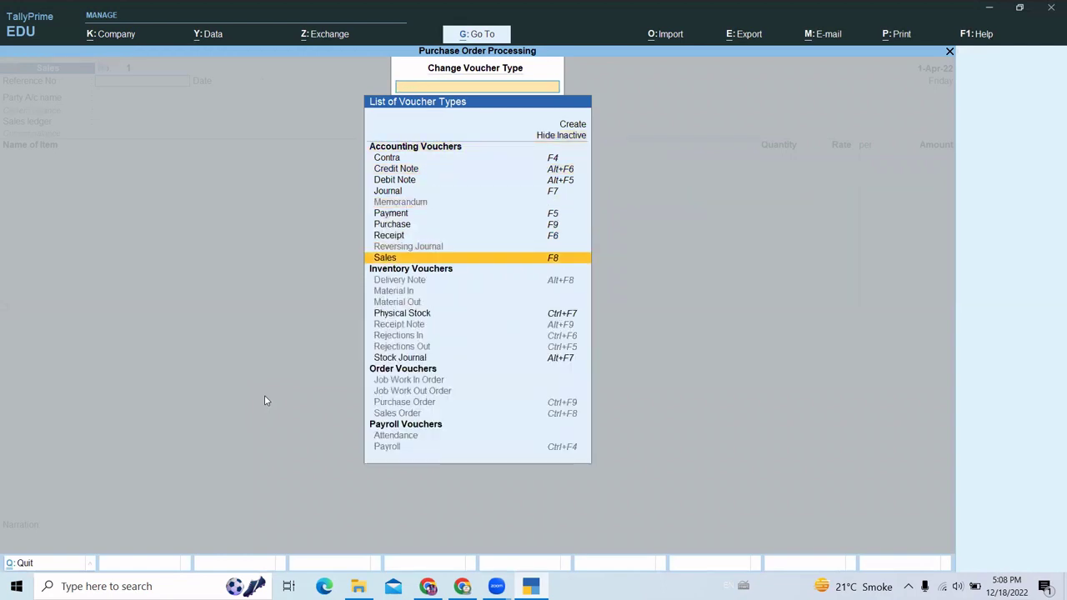
pyautogui.press('Up')
pyautogui.press('Up')
pyautogui.press('Up')
pyautogui.press('Up')
pyautogui.press('Up')
pyautogui.press('Up')
pyautogui.press('Up')
pyautogui.press('Up')
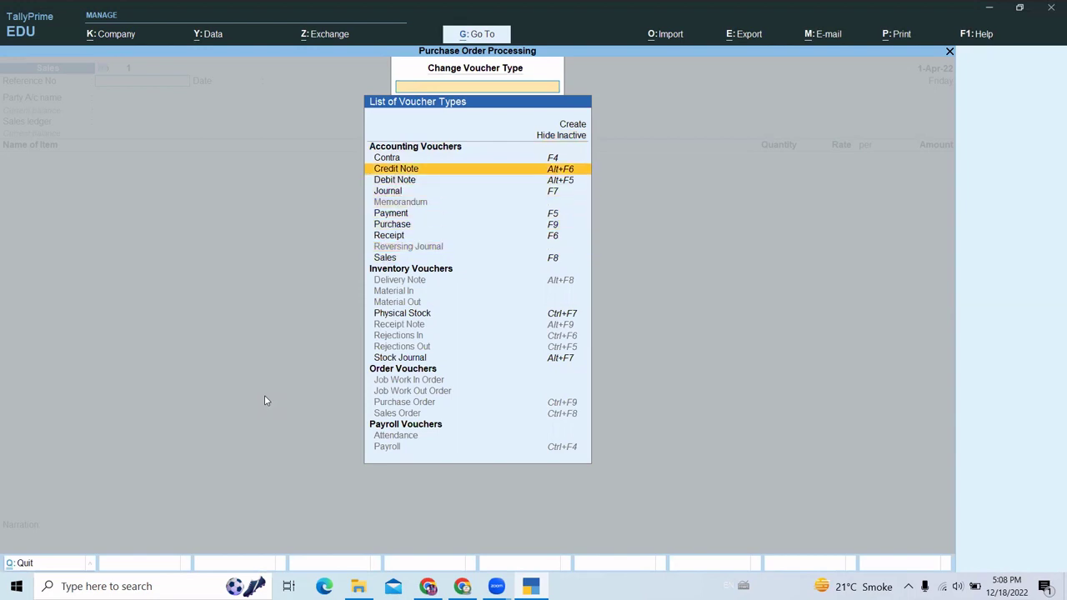
pyautogui.press('Up')
pyautogui.press('Up')
pyautogui.press('Up')
pyautogui.press('Down')
pyautogui.press('Down')
pyautogui.press('Down')
pyautogui.press('Down')
pyautogui.press('Down')
pyautogui.press('Down')
pyautogui.press('Down')
pyautogui.press('Down')
pyautogui.press('Down')
pyautogui.press('Down')
pyautogui.press('Down')
pyautogui.press('Down')
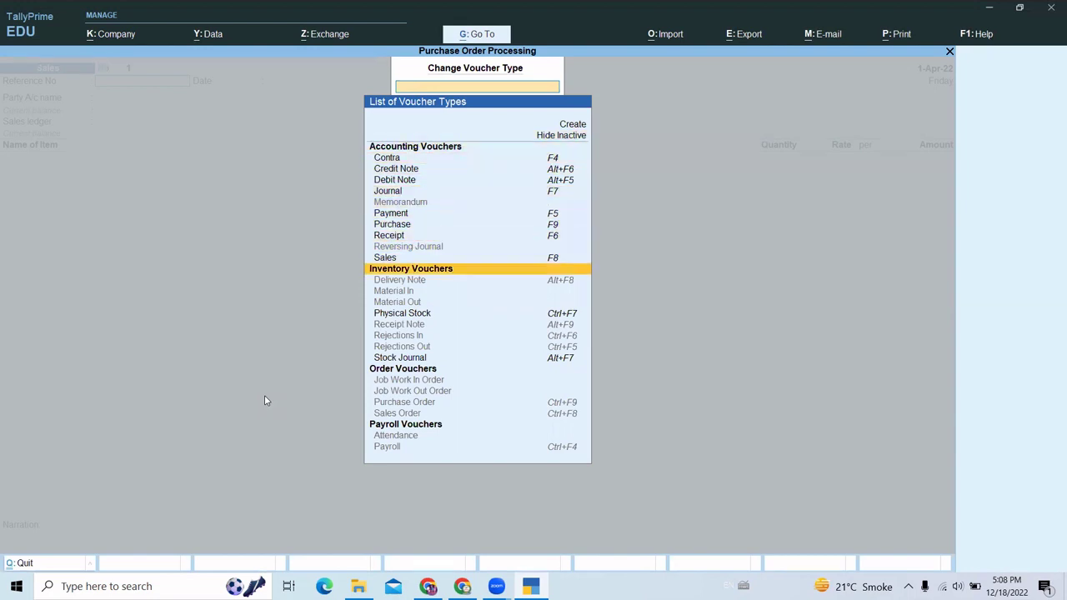
pyautogui.press('Down')
pyautogui.press('Down')
pyautogui.press('Down')
pyautogui.press('Down')
pyautogui.press('Down')
pyautogui.press('Down')
pyautogui.press('Down')
pyautogui.press('Down')
pyautogui.press('Down')
pyautogui.press('Down')
pyautogui.press('Down')
pyautogui.press('Down')
pyautogui.press('Down')
pyautogui.press('Down')
pyautogui.press('Down')
pyautogui.press('Down')
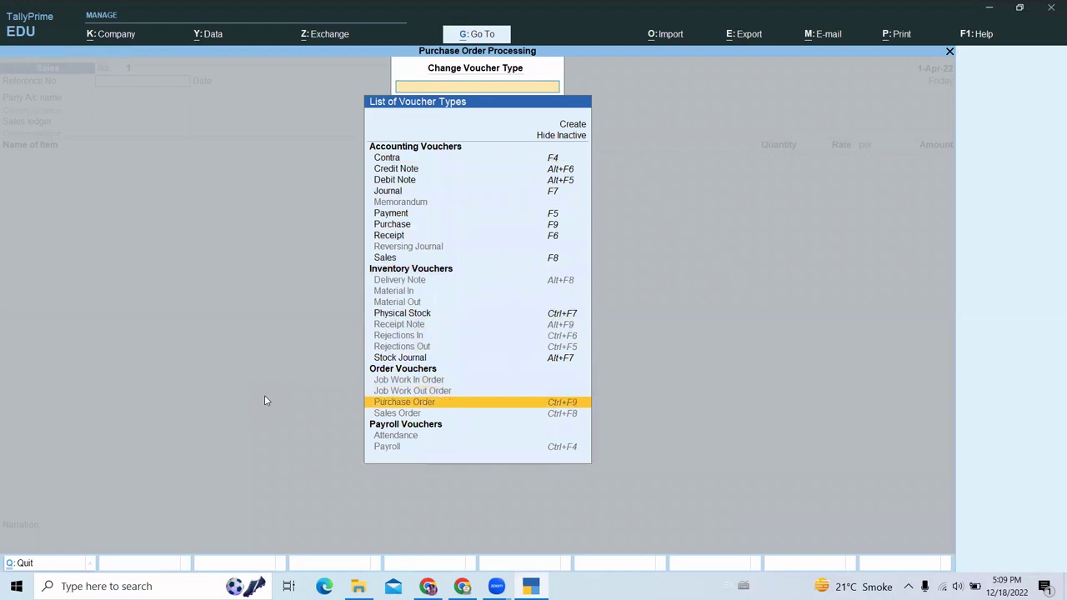
pyautogui.press('Up')
pyautogui.press('Up')
pyautogui.press('Up')
pyautogui.press('Up')
pyautogui.press('Up')
pyautogui.press('Up')
pyautogui.press('Up')
pyautogui.press('Up')
pyautogui.press('Up')
pyautogui.press('Up')
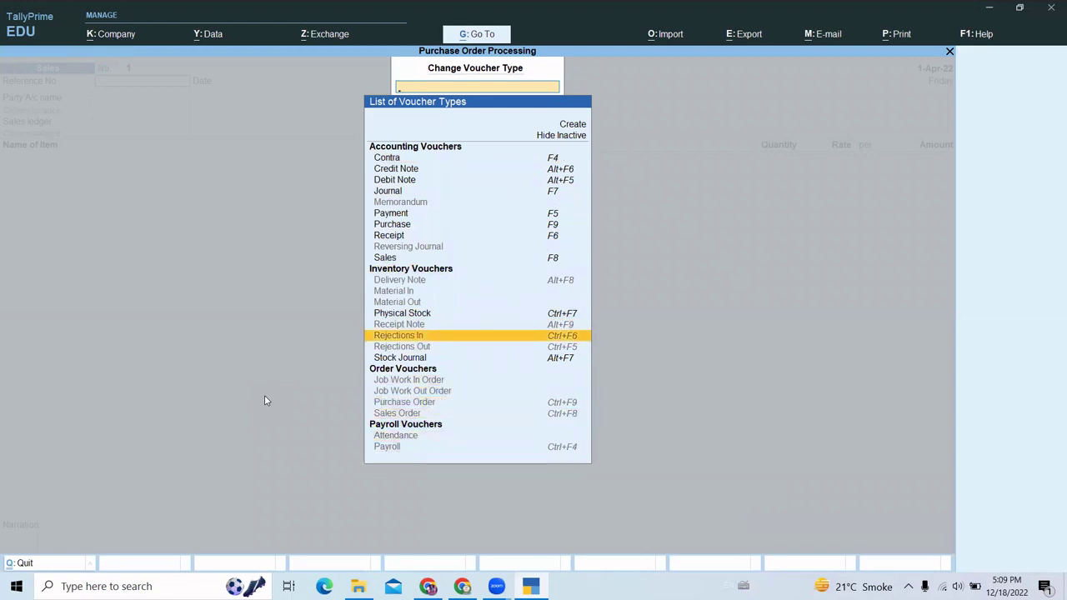
pyautogui.press('Down')
pyautogui.press('Down')
pyautogui.press('Down')
pyautogui.press('Down')
pyautogui.press('Down')
pyautogui.press('Down')
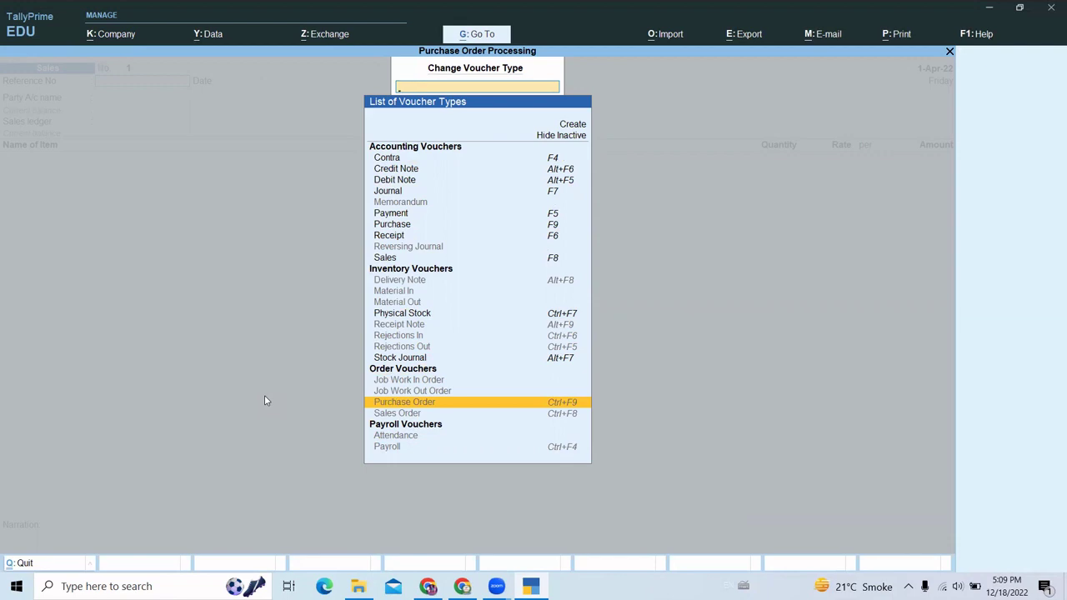
pyautogui.press('Return')
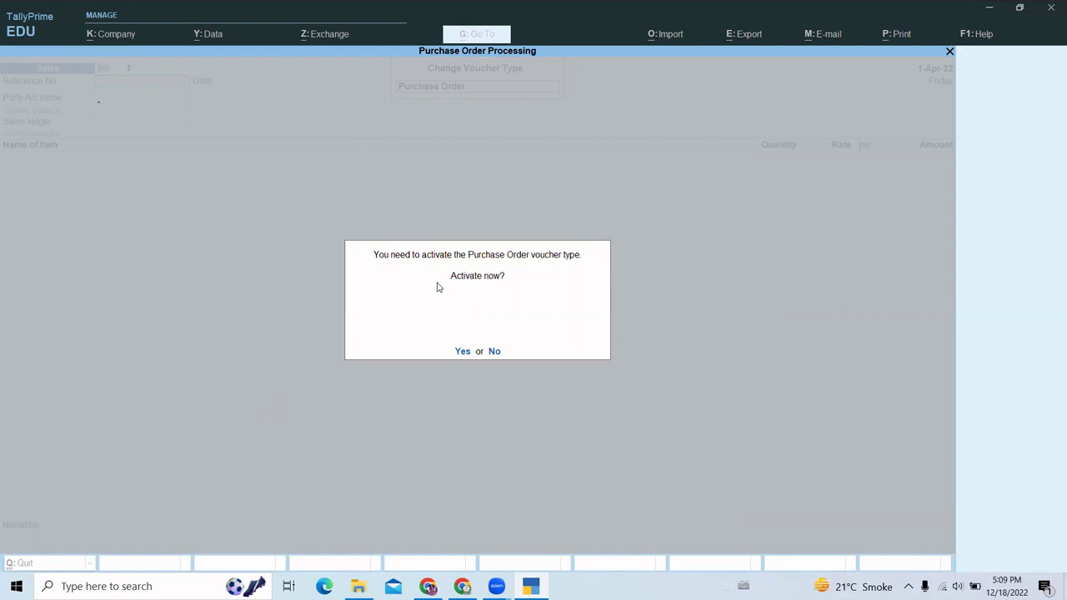
pyautogui.press('y')
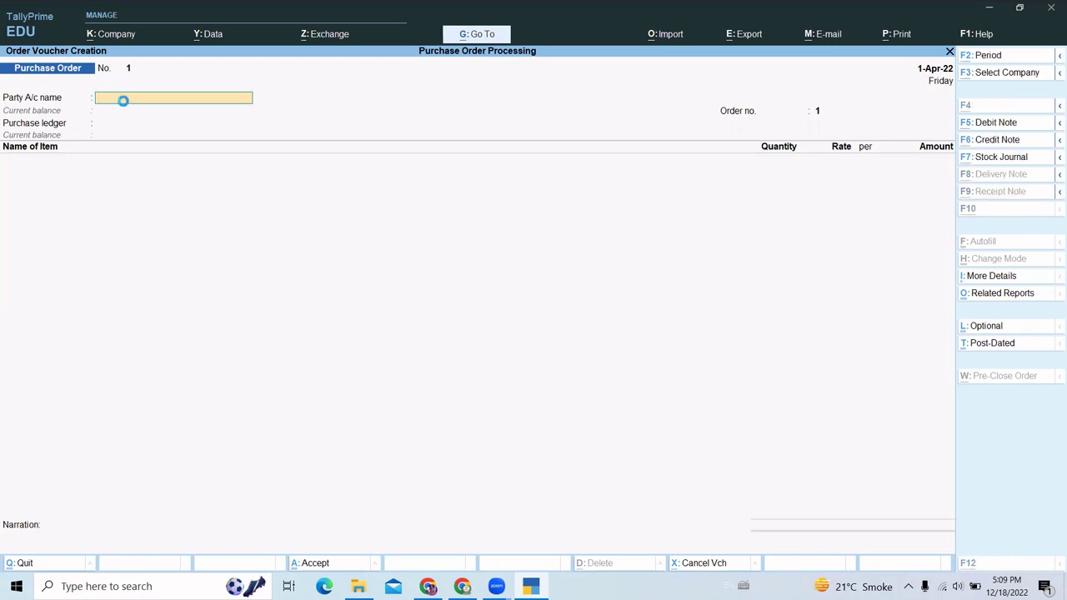
# - Create the party ledger Gagan Electronics under Sundry Creditors and save it
pyautogui.hotkey('alt', 'c')
pyautogui.write('Gagan')
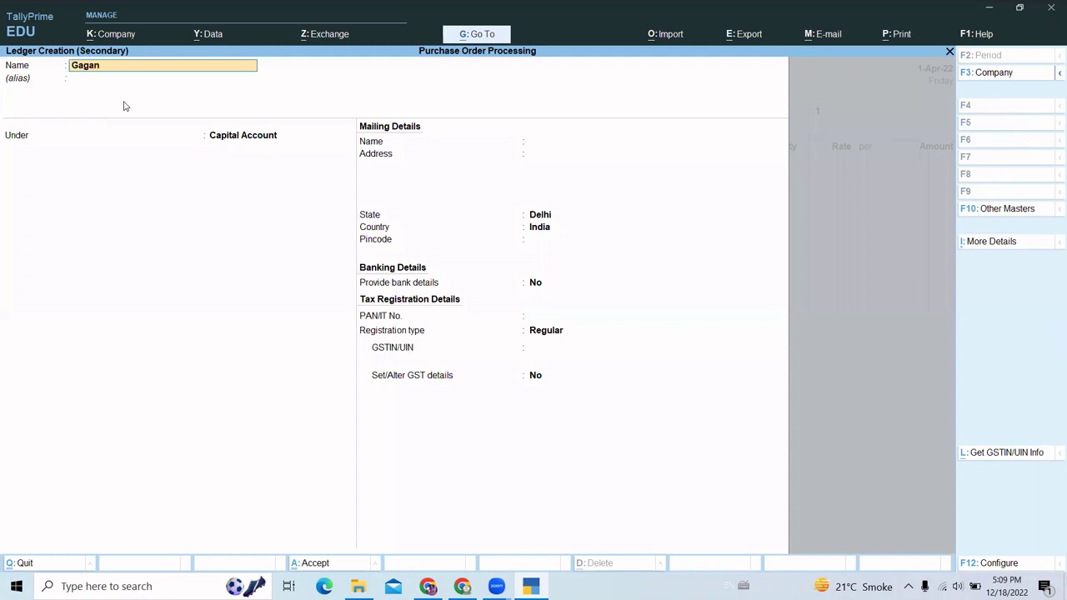
pyautogui.write(' Electronics')
pyautogui.press('Return')
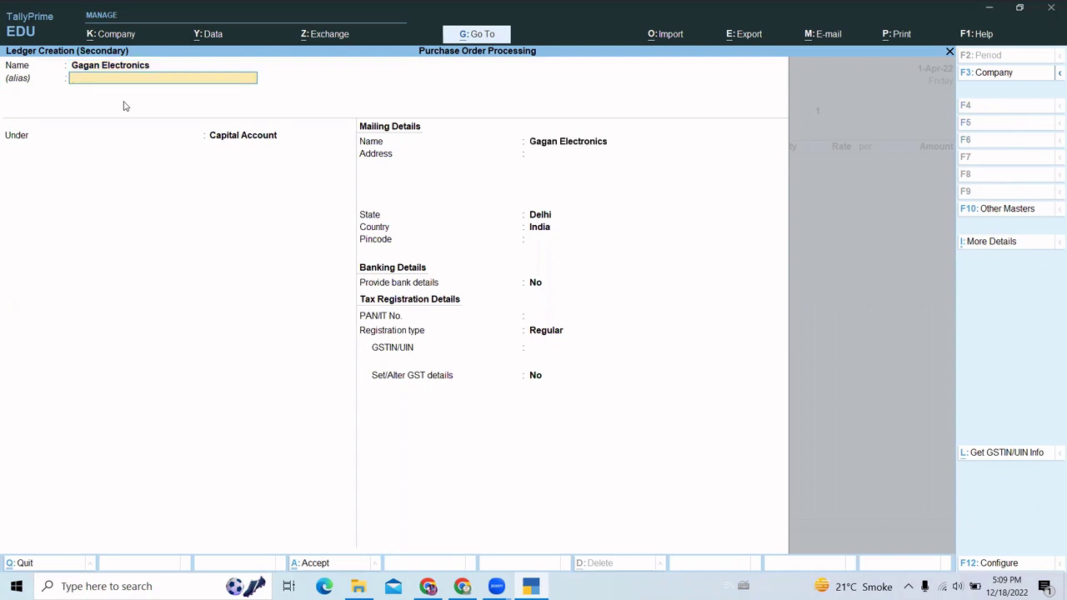
pyautogui.press('Return')
pyautogui.write('S')
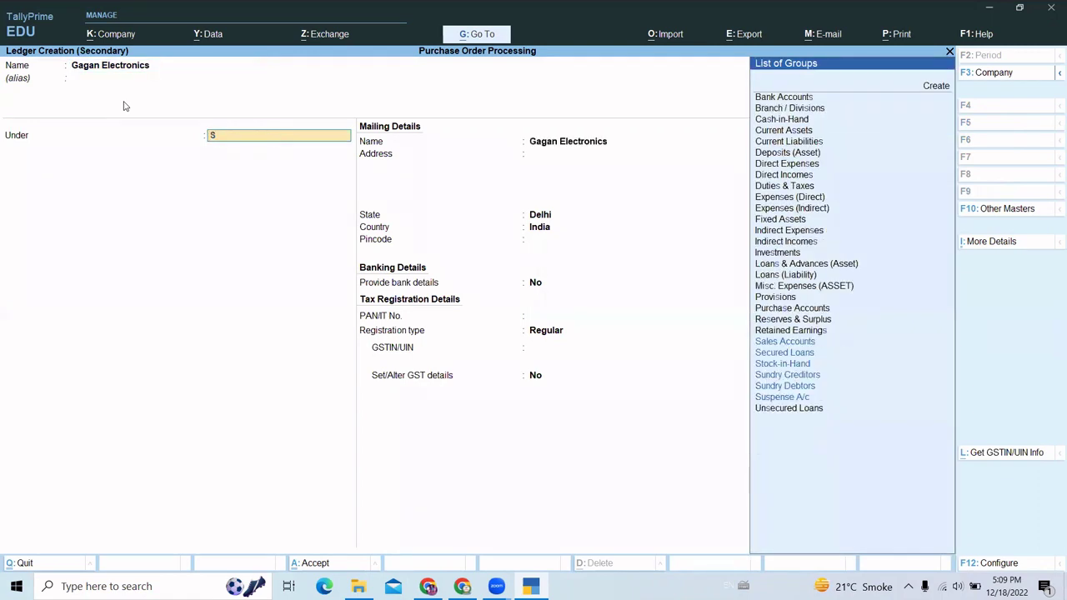
pyautogui.write('un')
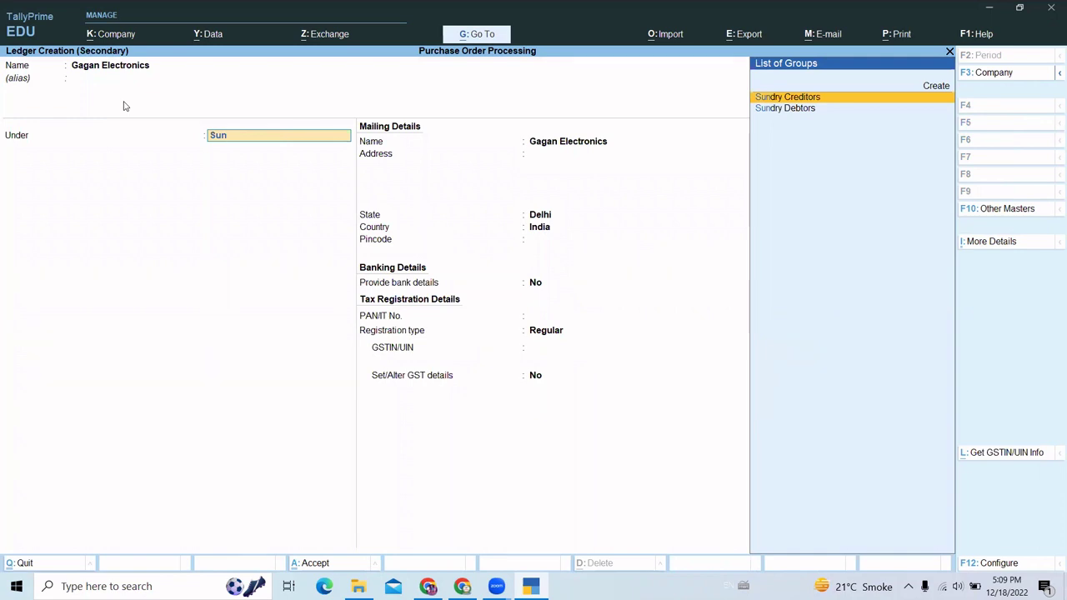
pyautogui.press('Return')
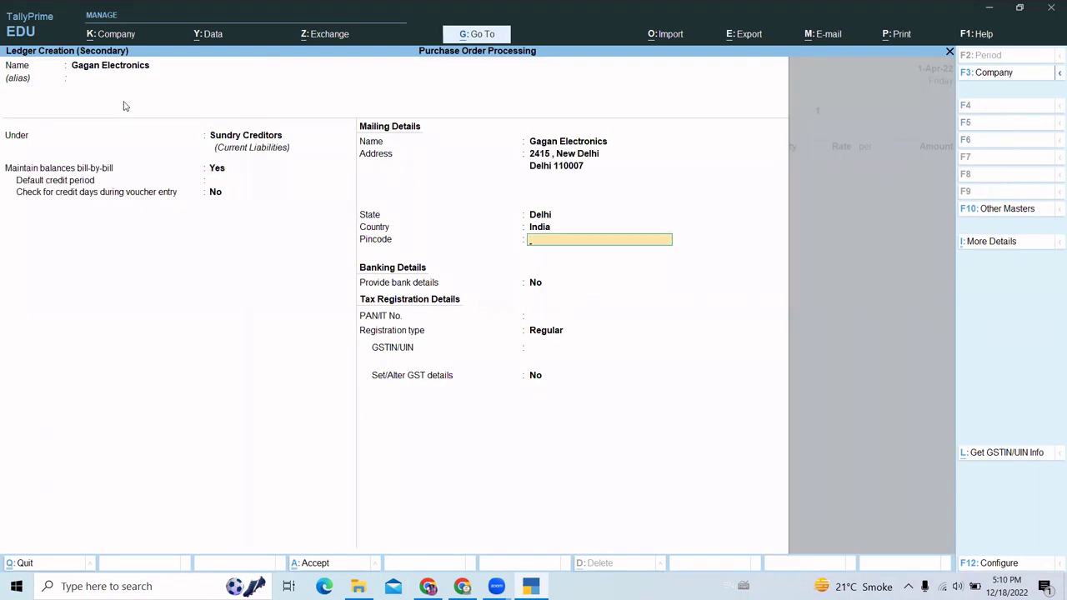
pyautogui.hotkey('ctrl', 'a')
pyautogui.press('Return')
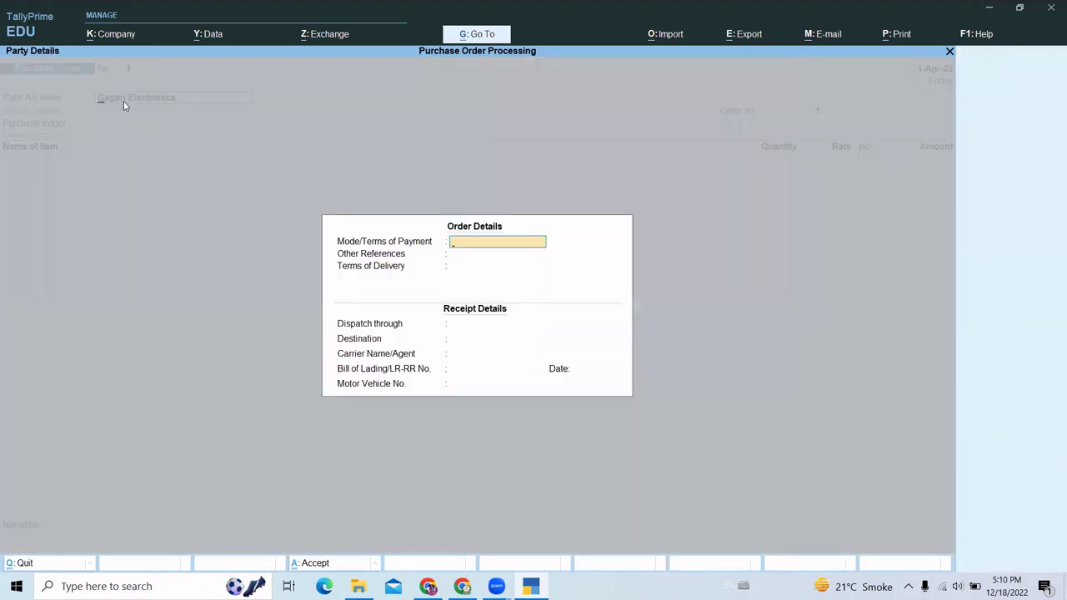
# - Accept the order and party details without a GSTIN and enter order number ord_pur/001
pyautogui.press('Escape')
pyautogui.press('Return')
pyautogui.press('Return')
pyautogui.press('Return')
pyautogui.press('Return')
pyautogui.press('Return')
pyautogui.press('Return')
pyautogui.press('Return')
pyautogui.press('Return')
pyautogui.press('Return')
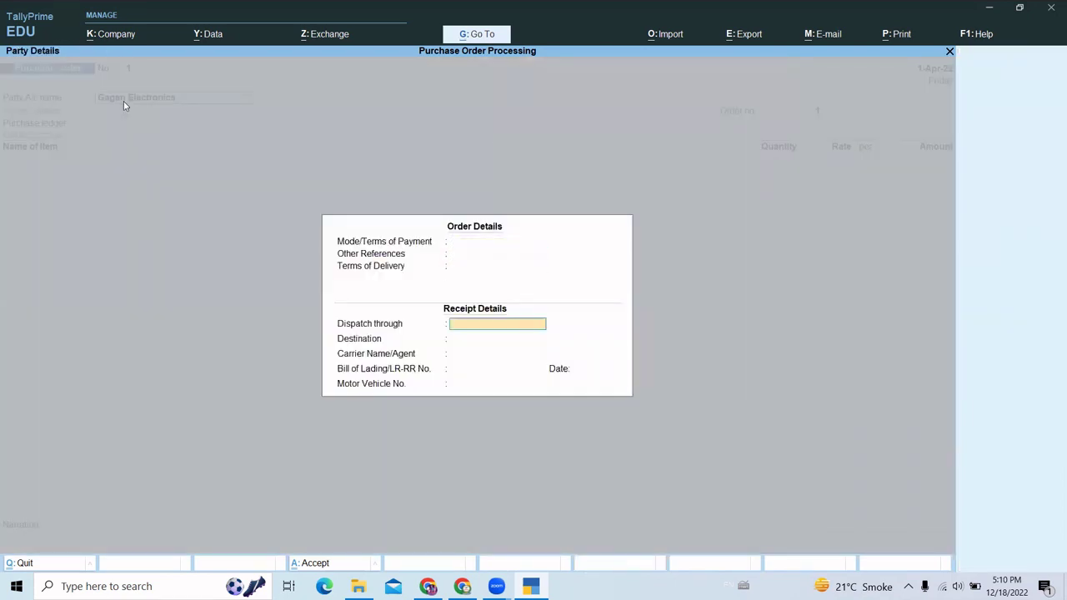
pyautogui.press('Return')
pyautogui.press('Return')
pyautogui.press('Return')
pyautogui.press('Return')
pyautogui.press('Return')
pyautogui.press('Return')
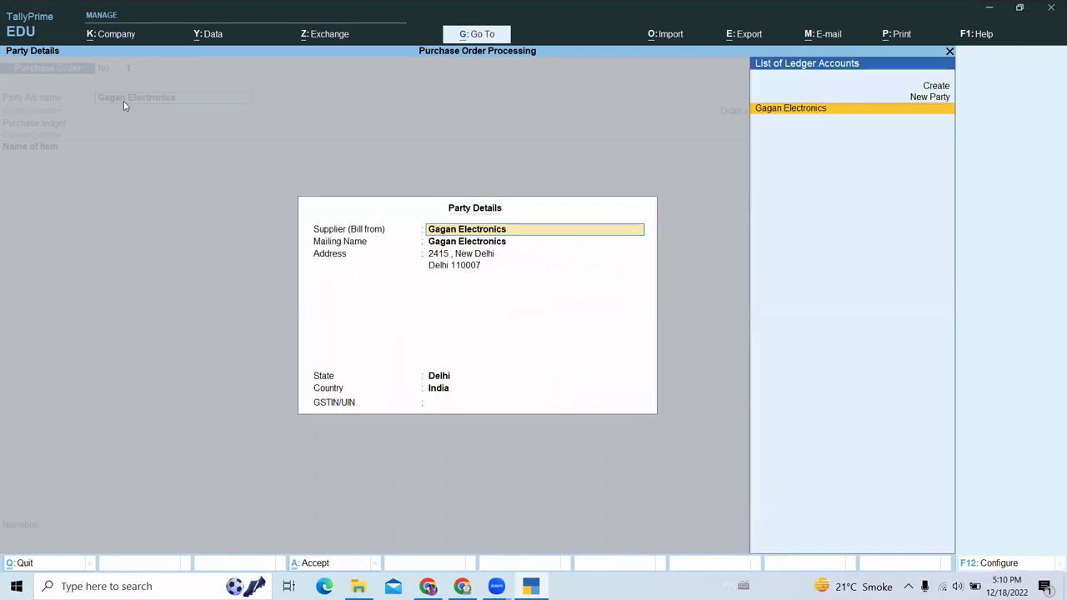
pyautogui.press('Return')
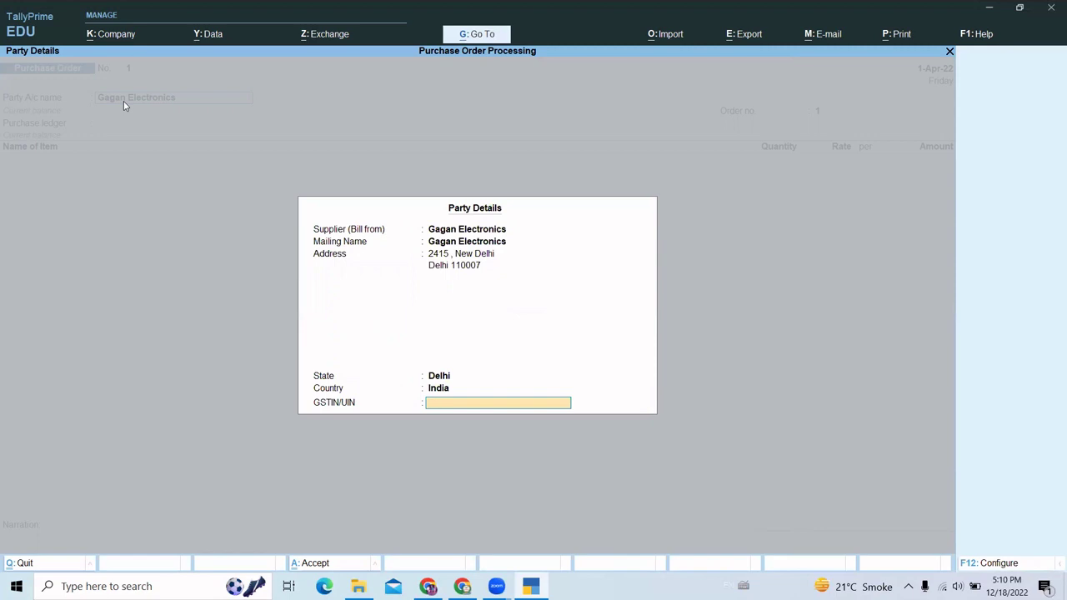
pyautogui.press('Return')
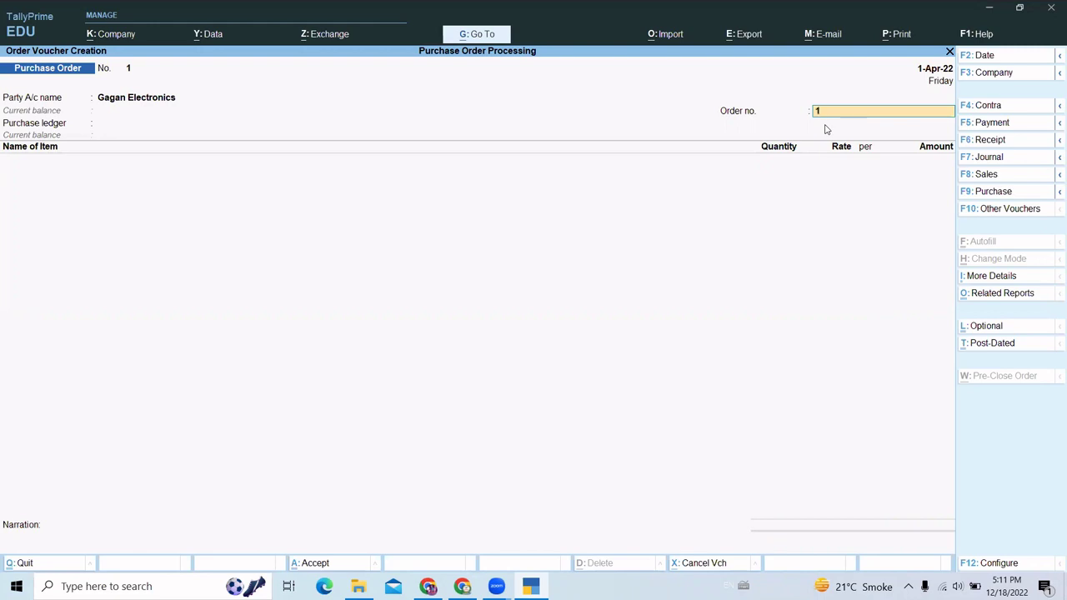
pyautogui.write('ord_pur/001')
# - Confirm order number ord_pur/001 and create a Purchase A/c ledger as the purchase ledger
pyautogui.press('Return')
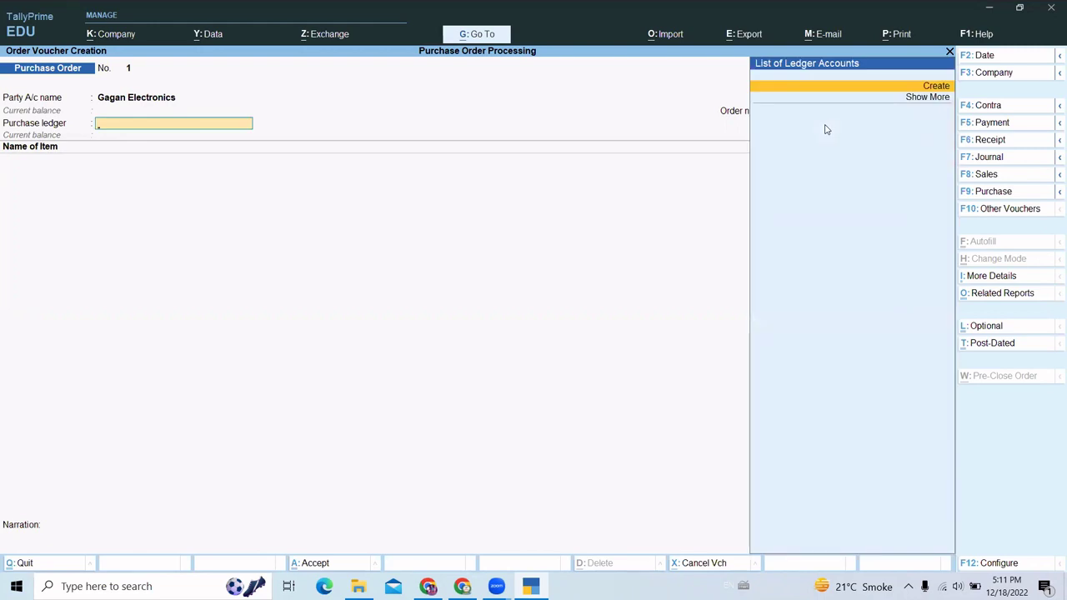
pyautogui.hotkey('alt', 'c')
pyautogui.write('Pur')
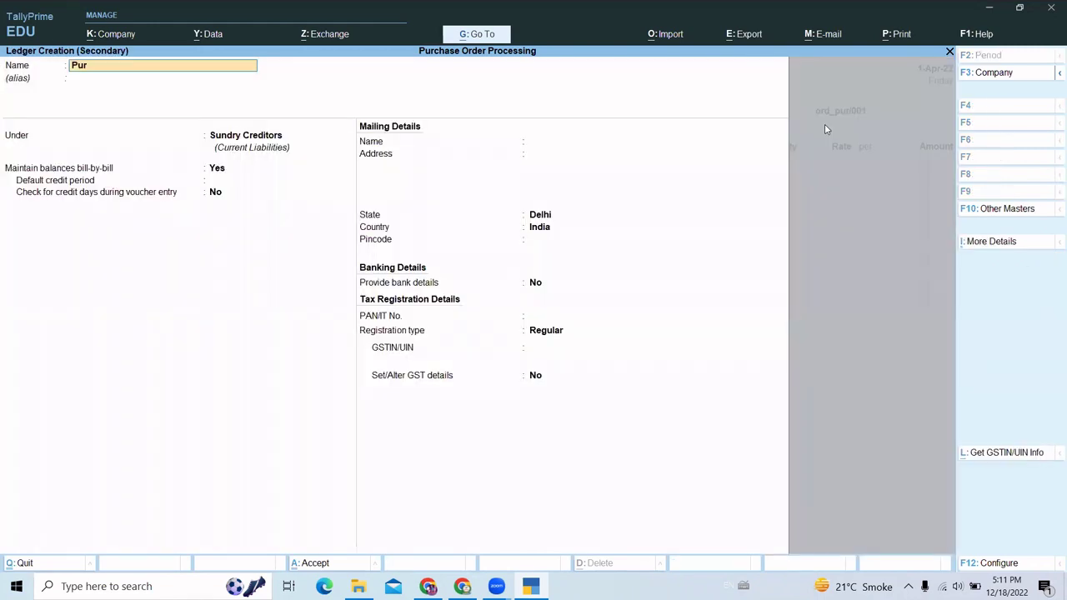
pyautogui.write('chase a.c')
pyautogui.hotkey('ctrl', 'a')
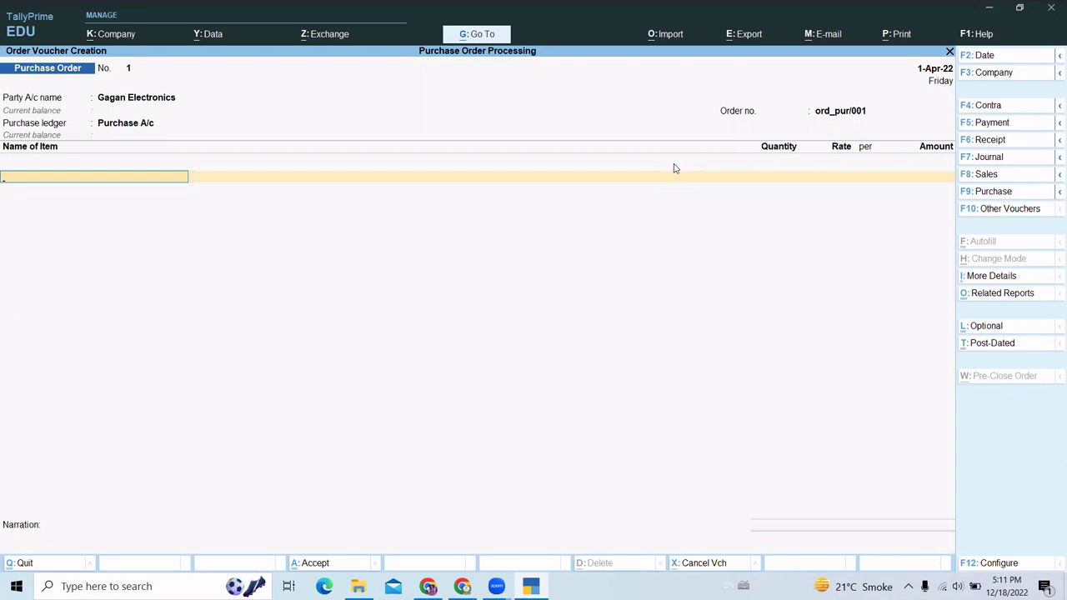
# - Create stock item Sony Tv(32") under Sony with pcs units, up to its GST details setting
pyautogui.hotkey('alt', 'c')
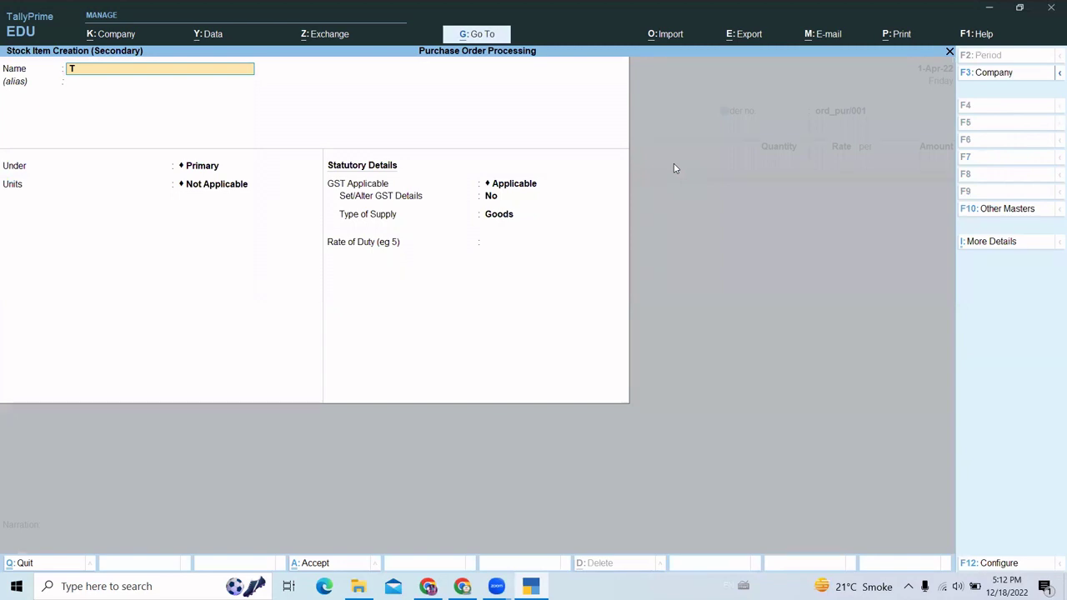
pyautogui.write('Sony t')
pyautogui.press('BackSpace')
pyautogui.write('Tv')
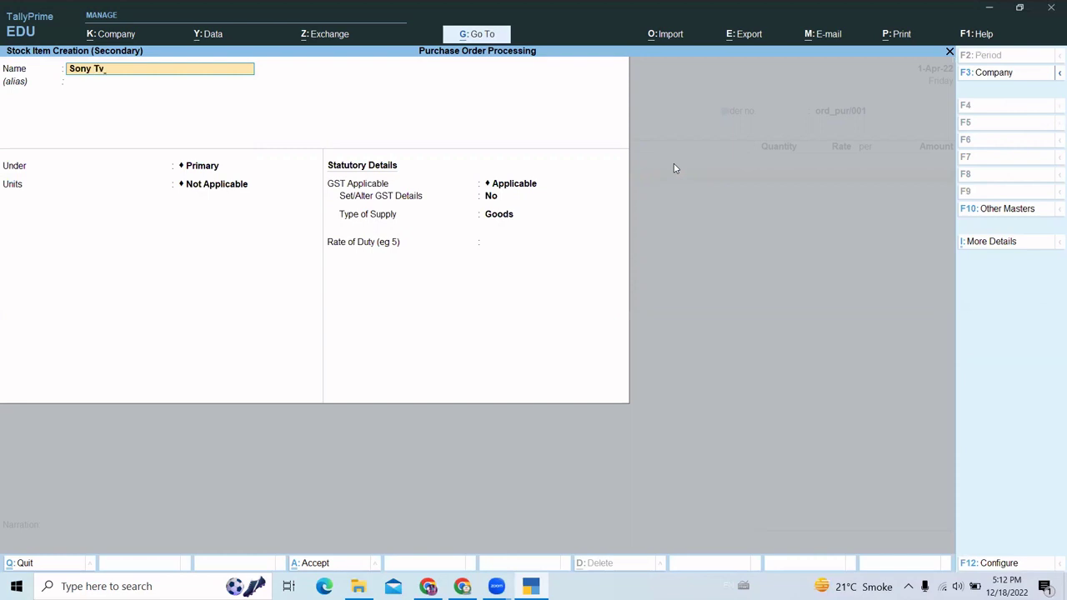
pyautogui.write('(32')
pyautogui.press('Return')
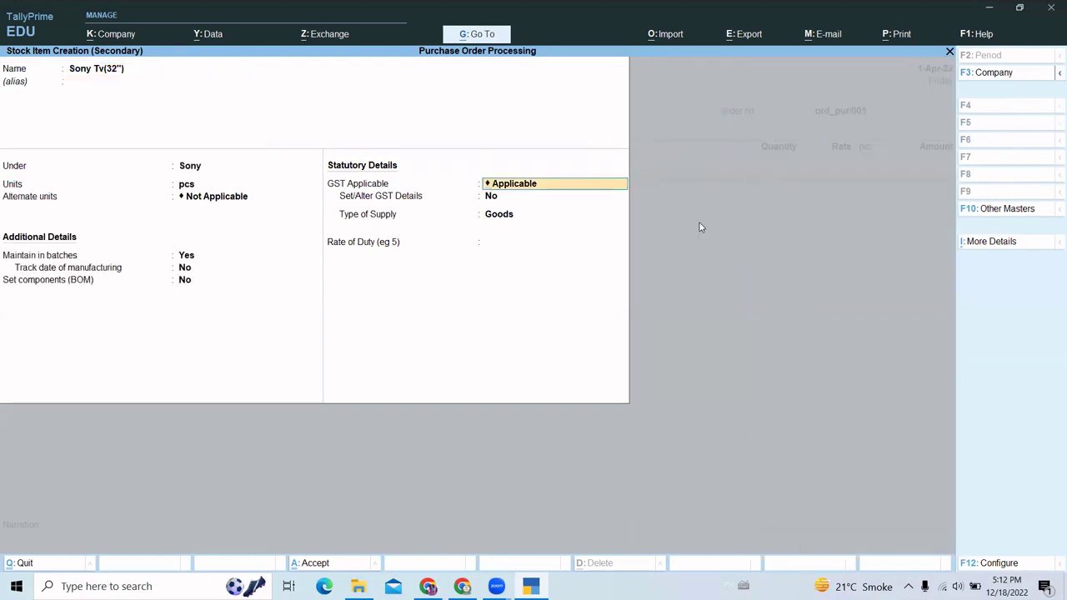
pyautogui.press('Return')
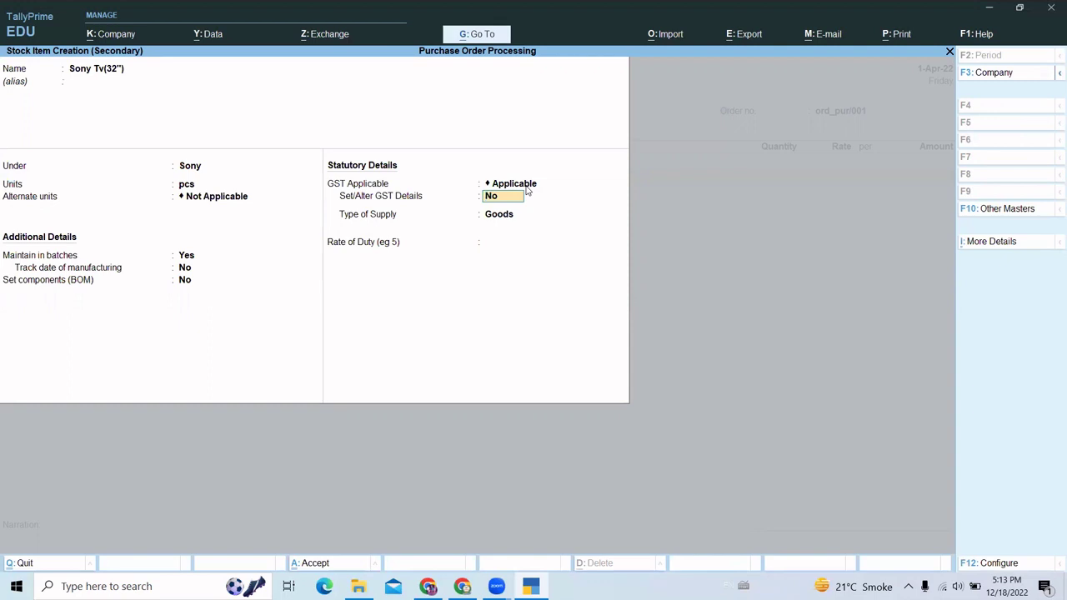
# - Enable item GST details with description 'Sony tv' and HSN/SAC code 0124
pyautogui.press('y')
pyautogui.press('Return')
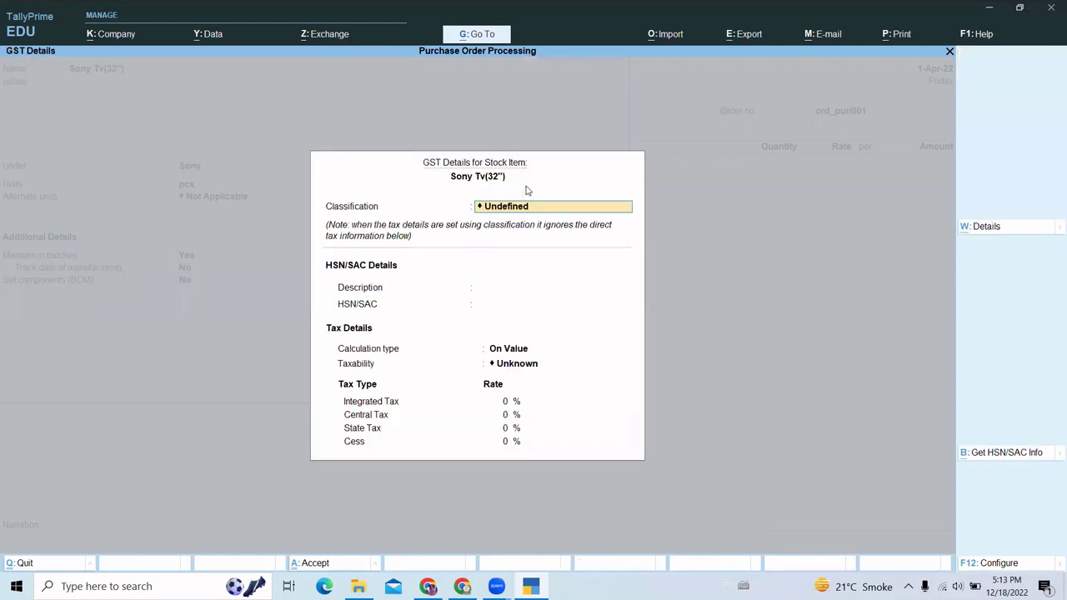
pyautogui.press('Return')
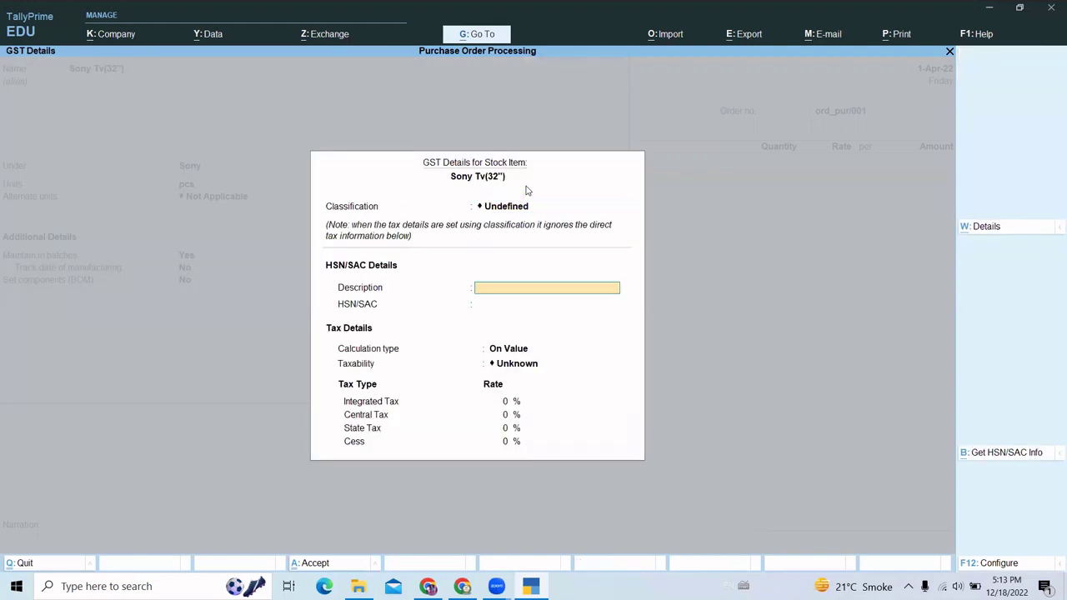
pyautogui.write('Sony tv')
pyautogui.press('Return')
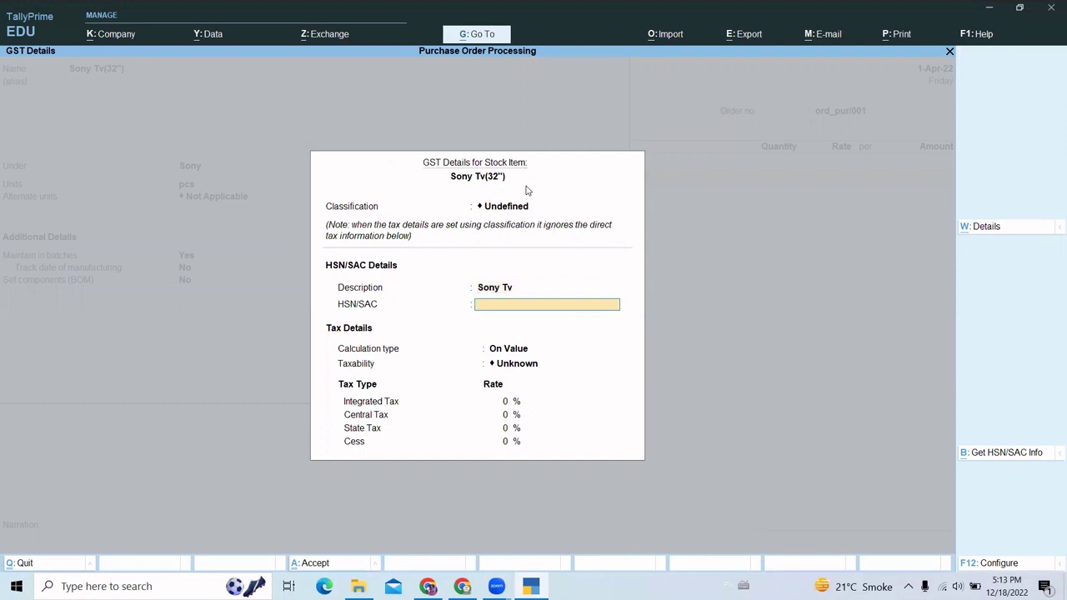
pyautogui.write('0124')
pyautogui.press('Return')
# - Mark Sony Tv(32") taxable at 18% integrated tax on value and save the item
pyautogui.press('Return')
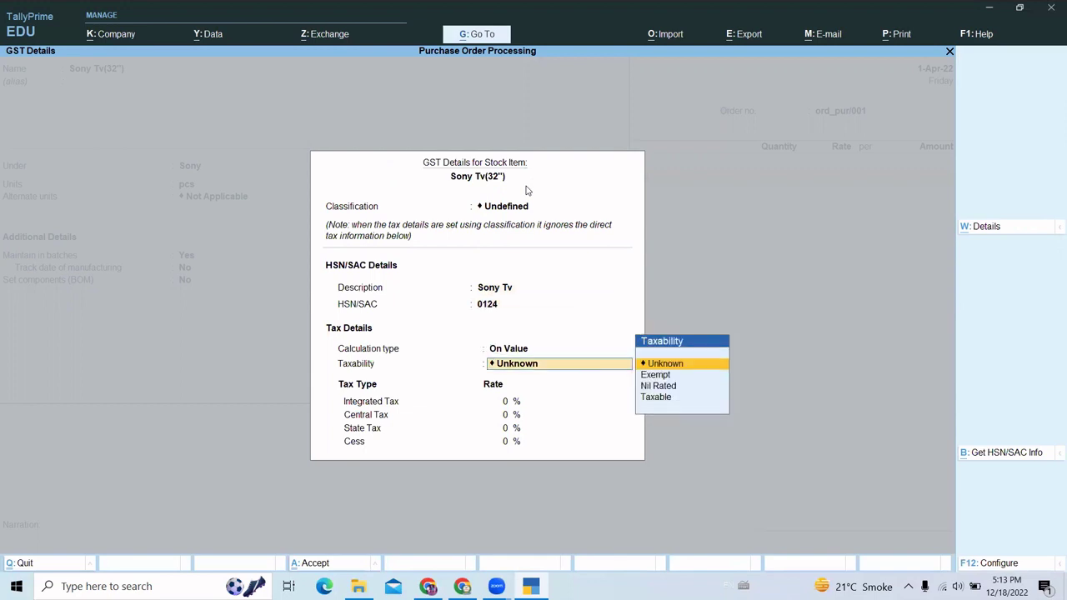
pyautogui.press('Down')
pyautogui.press('Down')
pyautogui.press('Down')
pyautogui.press('Return')
pyautogui.write('18')
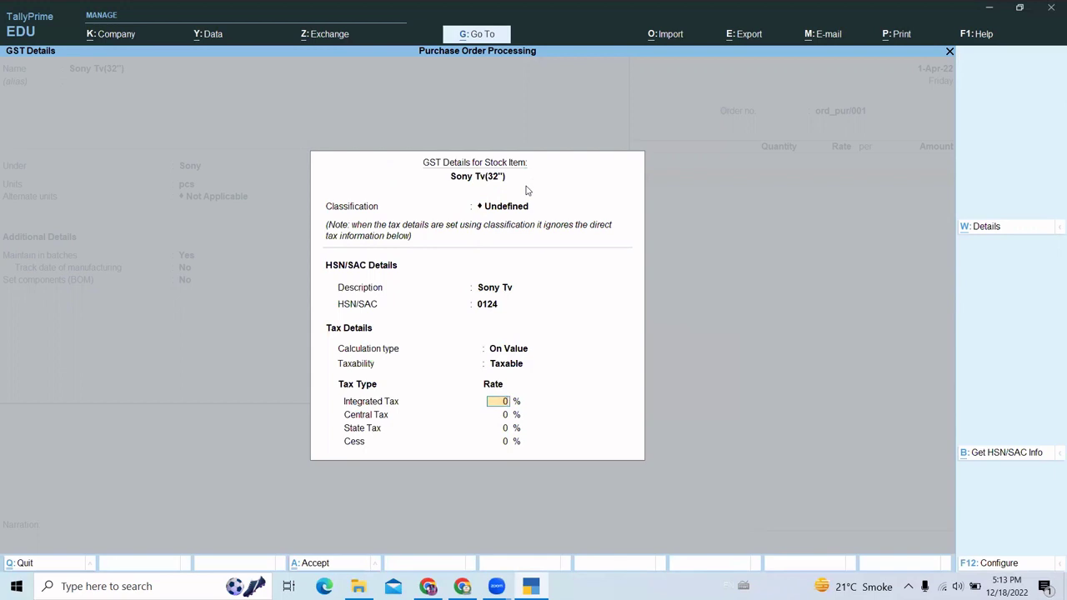
pyautogui.press('Return')
pyautogui.press('Return')
pyautogui.press('Return')
pyautogui.press('Return')
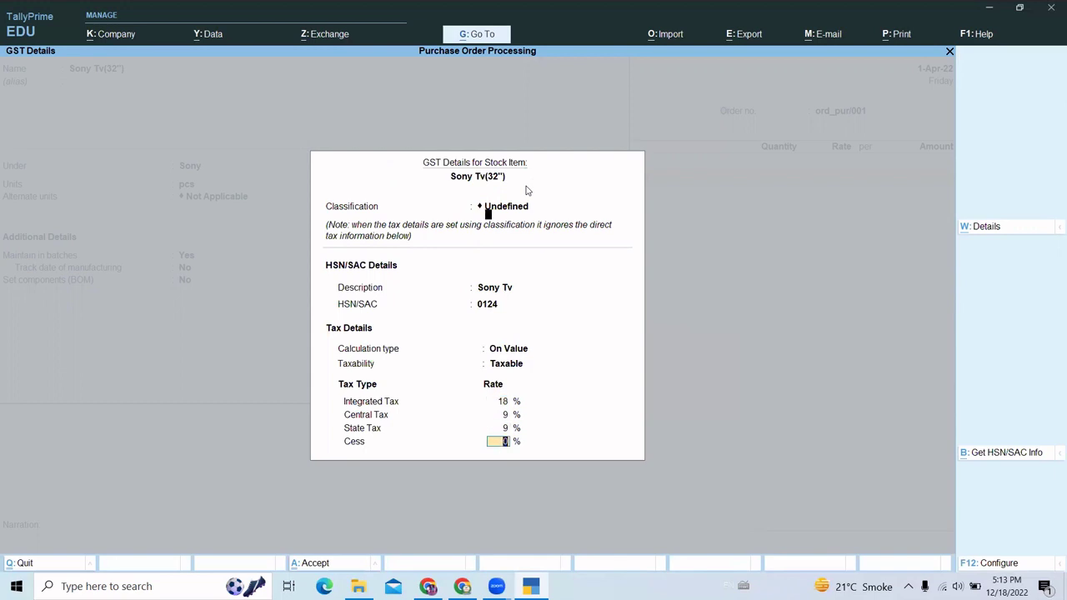
pyautogui.press('Return')
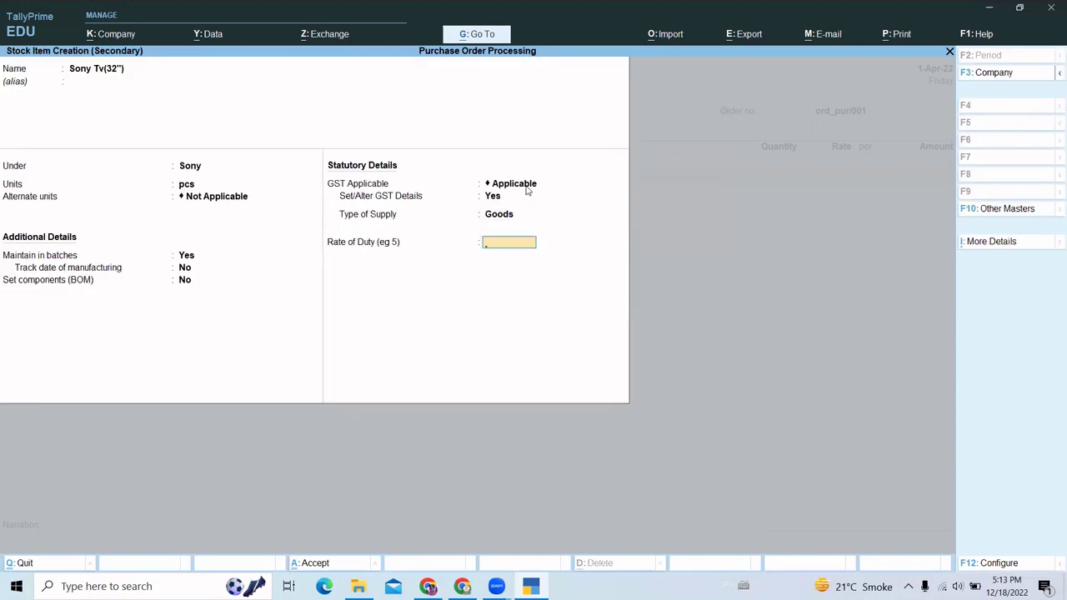
pyautogui.press('Return')
pyautogui.press('Return')
pyautogui.press('Escape')
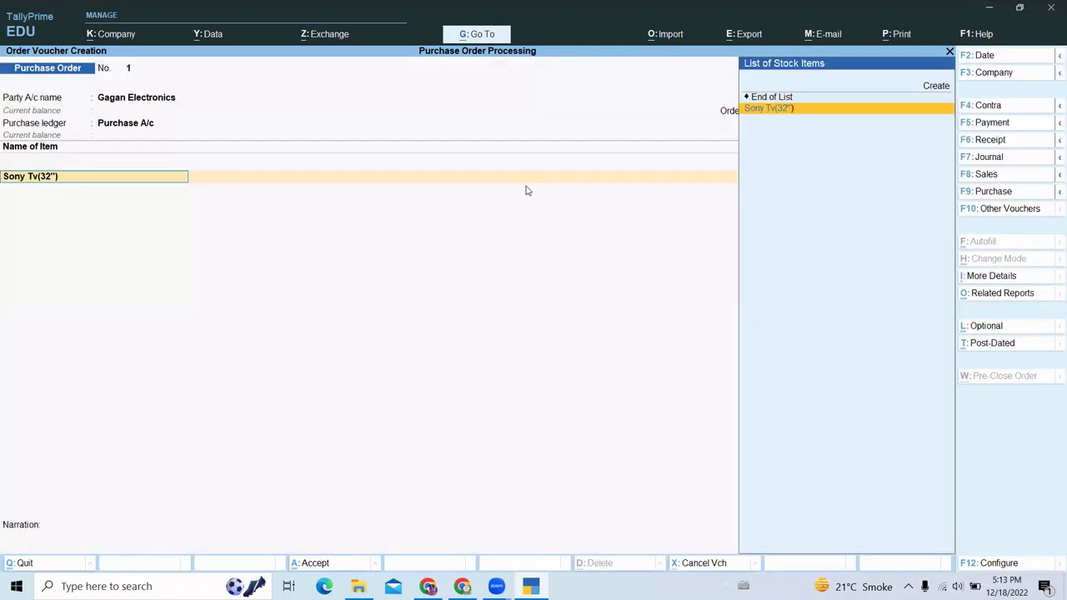
# - Allocate Sony Tv(32") due in 30 days to new batch Btch/sony/011
pyautogui.press('Return')
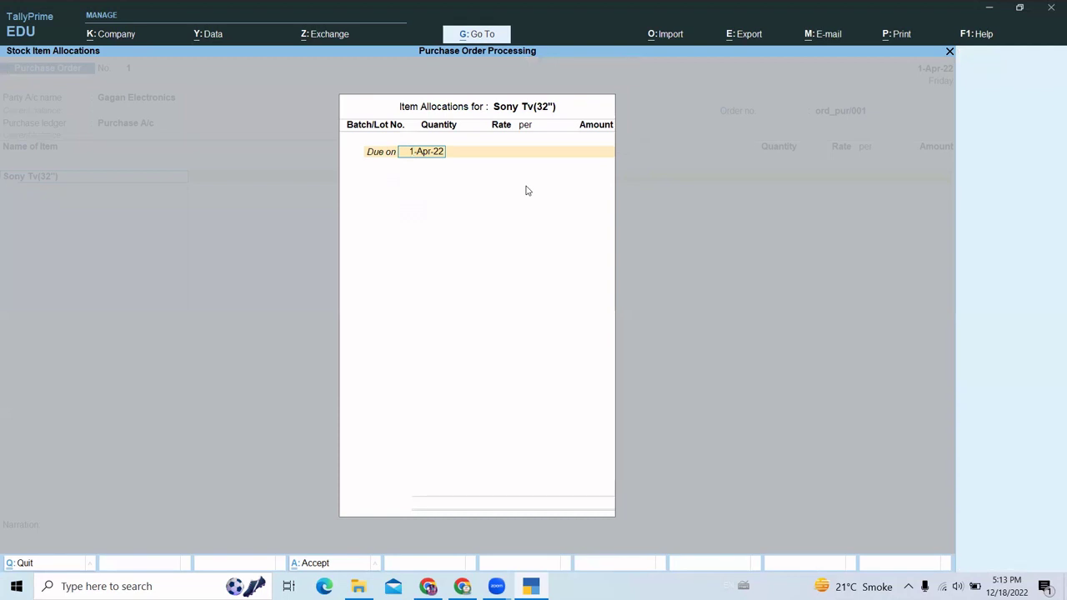
pyautogui.write('30')
pyautogui.press('Return')
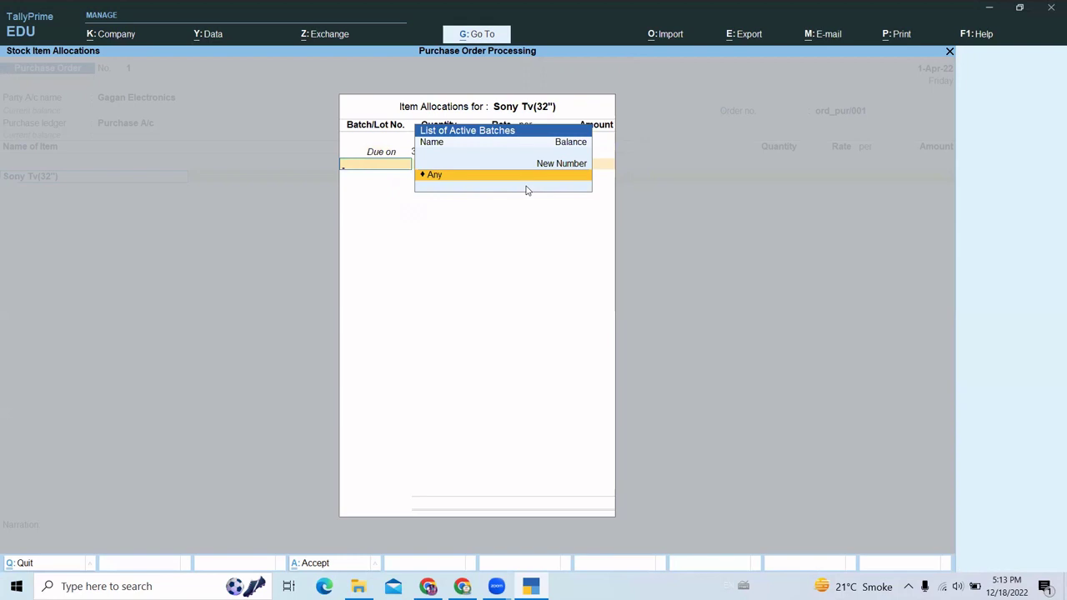
pyautogui.press('BackSpace')
pyautogui.press('Return')
pyautogui.press('Up')
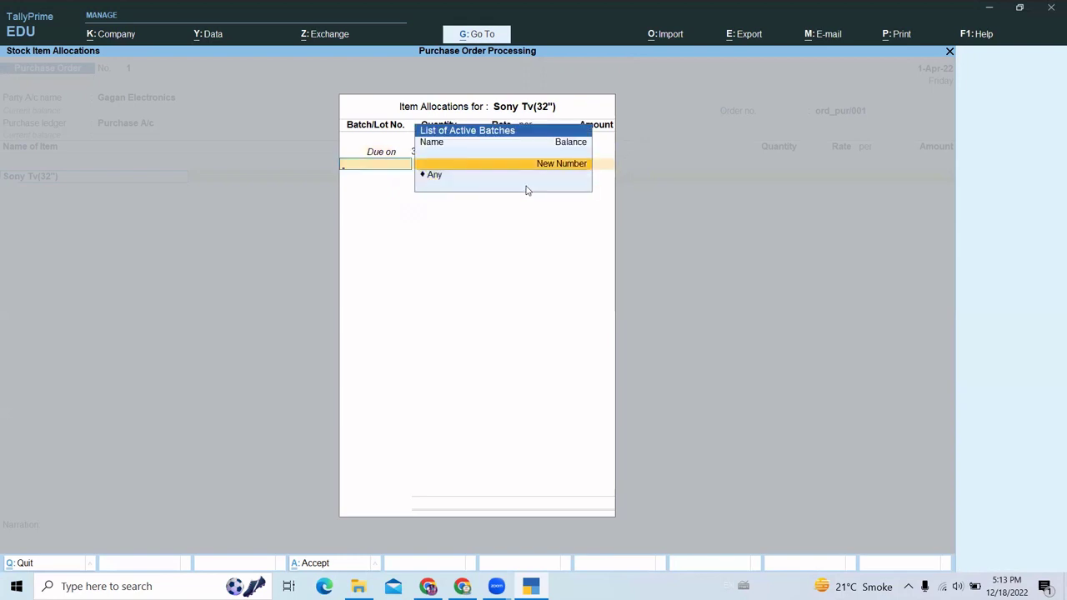
pyautogui.press('Return')
pyautogui.write('Bt')
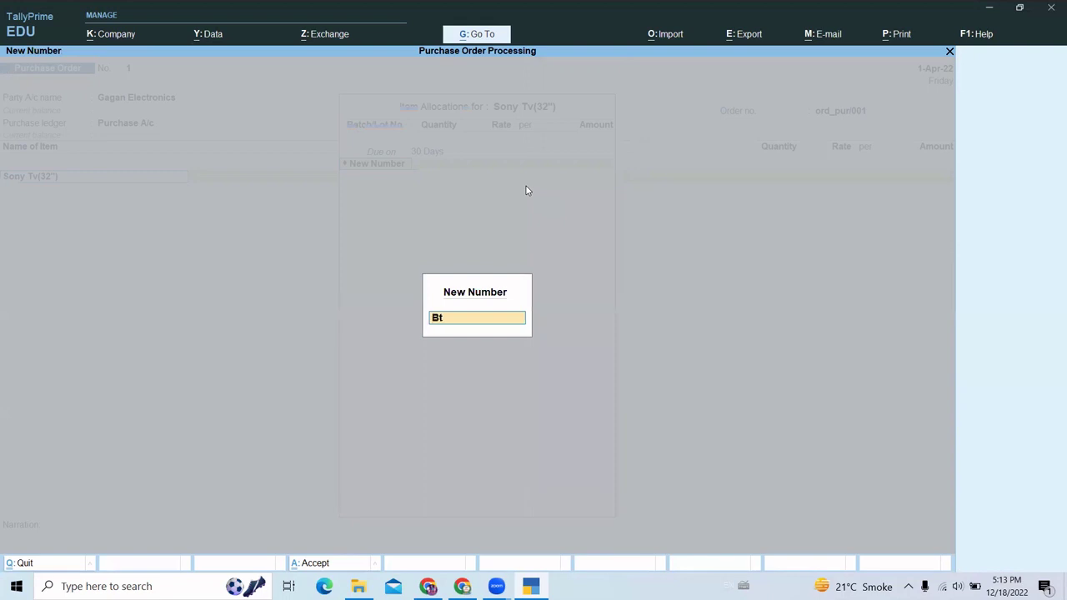
pyautogui.write('ch/sony/011')
pyautogui.press('Return')
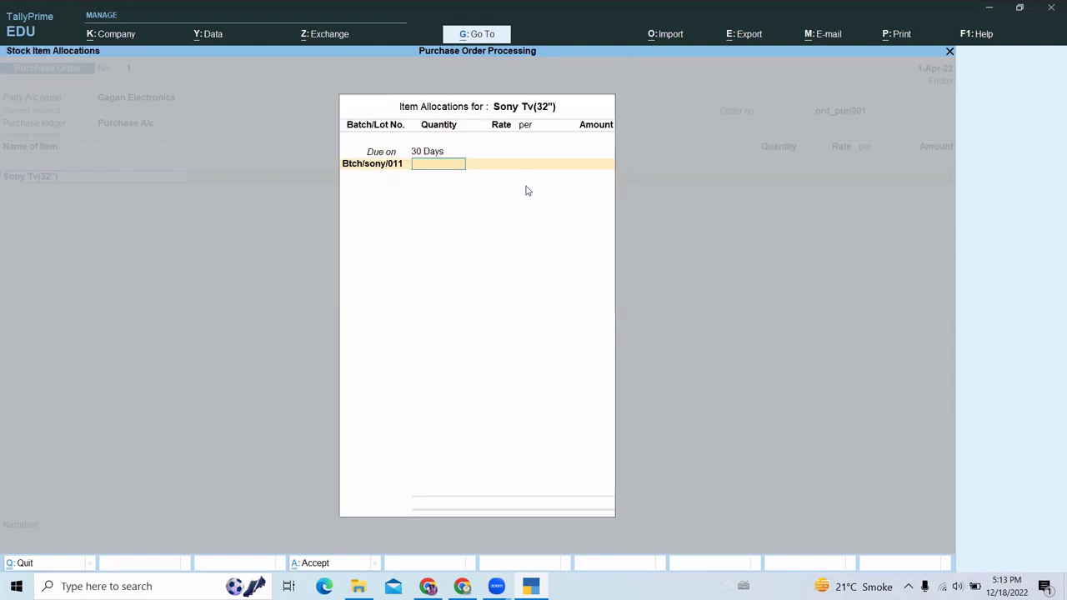
# - Enter 100 pcs at 22,000.00 per pcs, totalling 22,00,000.00
pyautogui.write('1000')
pyautogui.press('BackSpace')
pyautogui.press('Return')
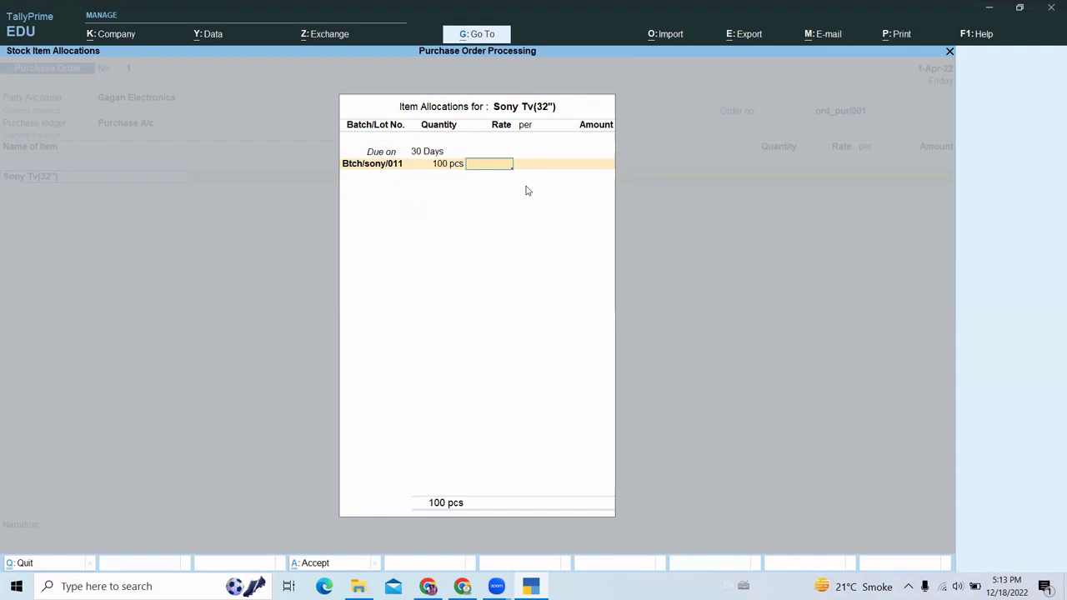
pyautogui.write('22000')
pyautogui.press('Return')
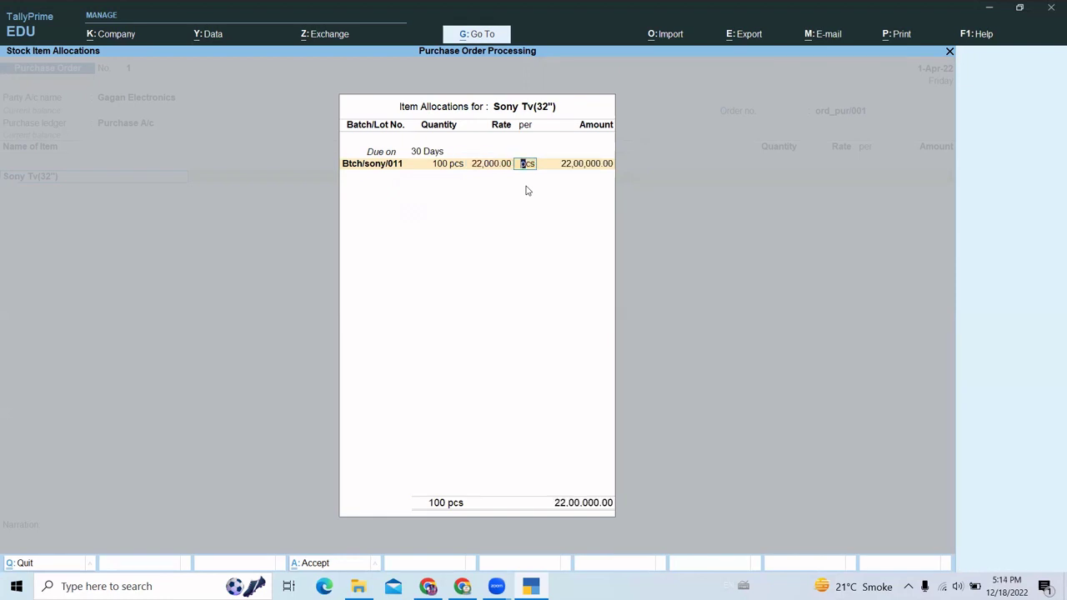
pyautogui.press('Return')
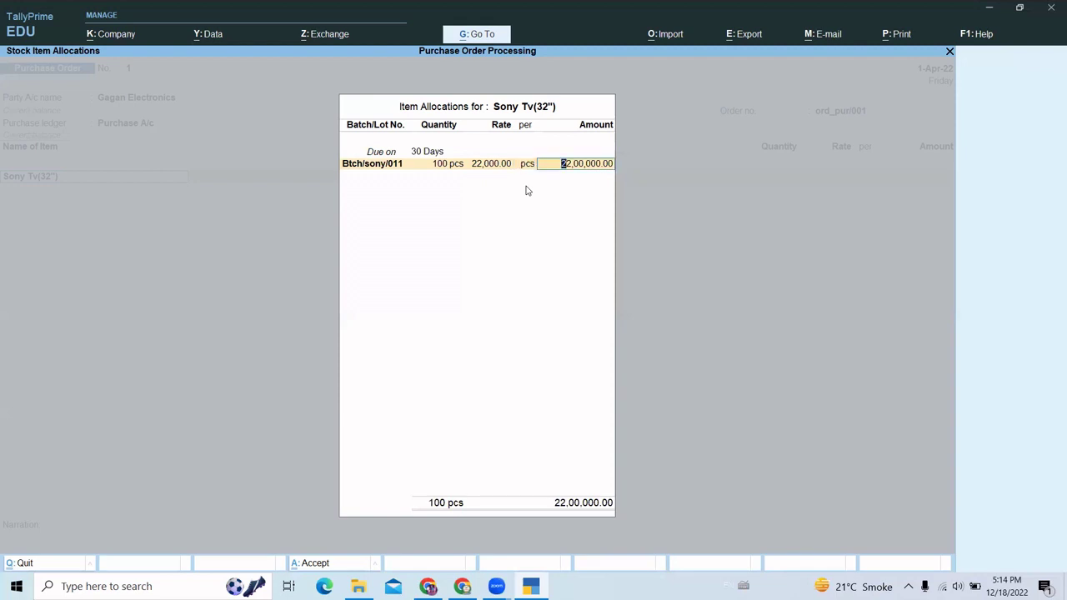
pyautogui.press('Return')
pyautogui.press('Return')
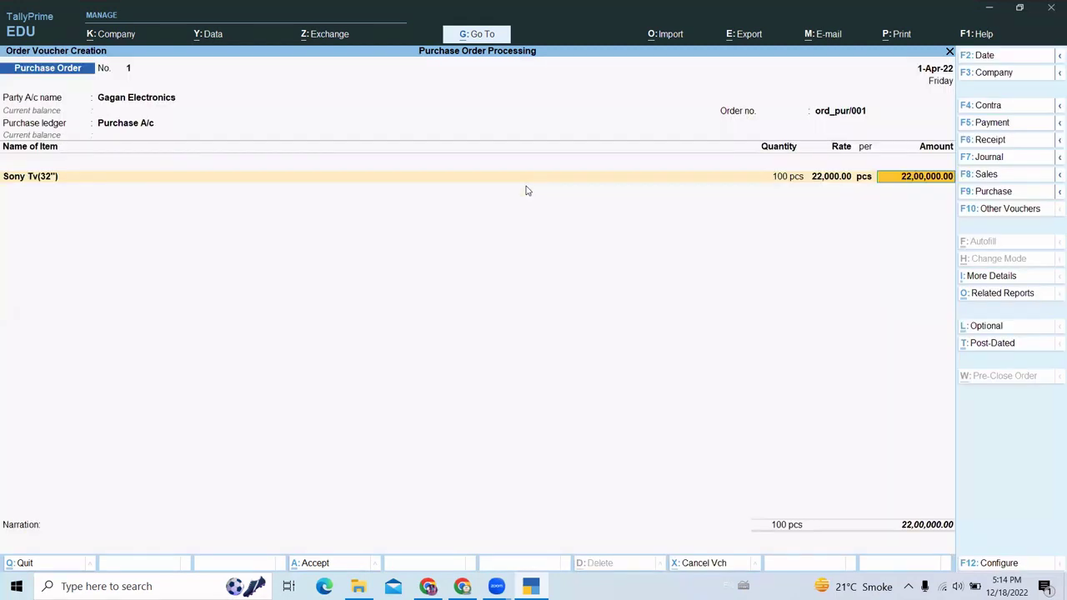
# - Finish the Sony Tv(32") line, end the item list, skip narration and accept purchase order 1
pyautogui.press('Return')
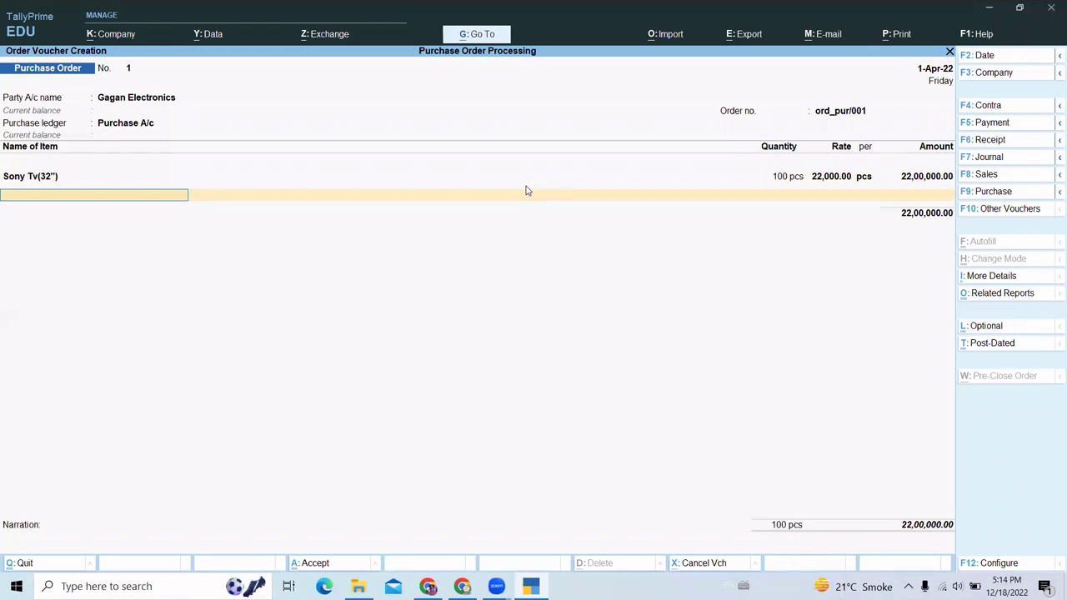
pyautogui.press('Return')
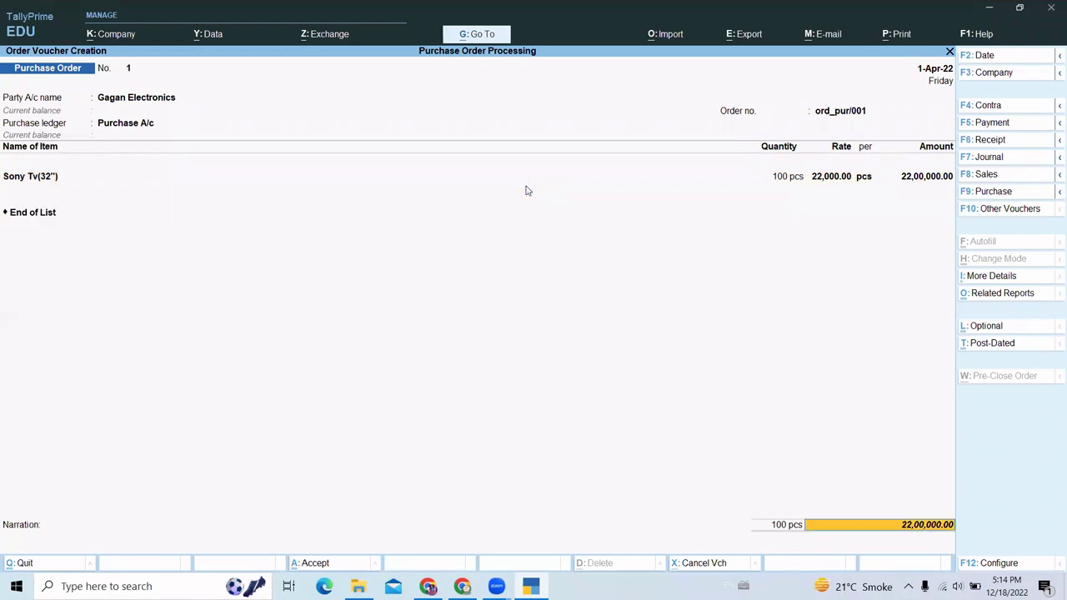
pyautogui.press('Return')
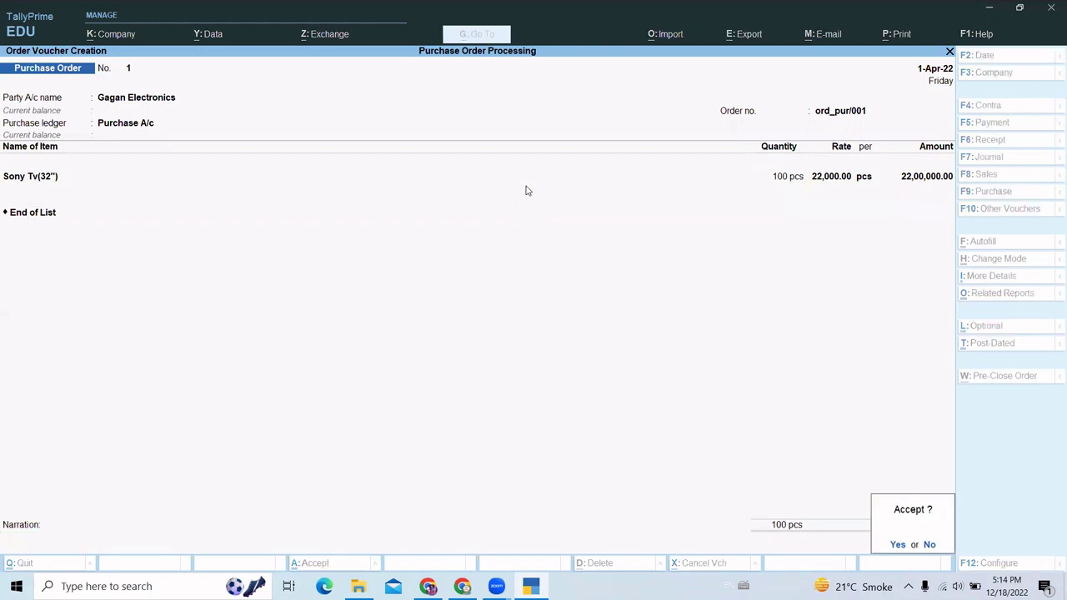
pyautogui.press('Return')
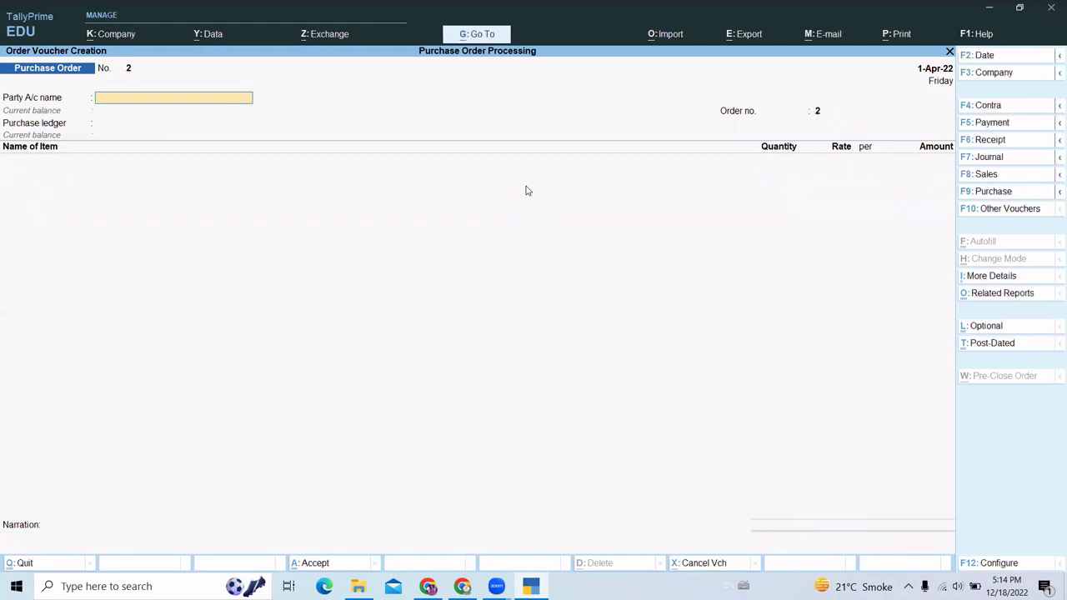
# - Select Gagan Electronics as supplier and set the order number to ord_pur/002
pyautogui.write('G')
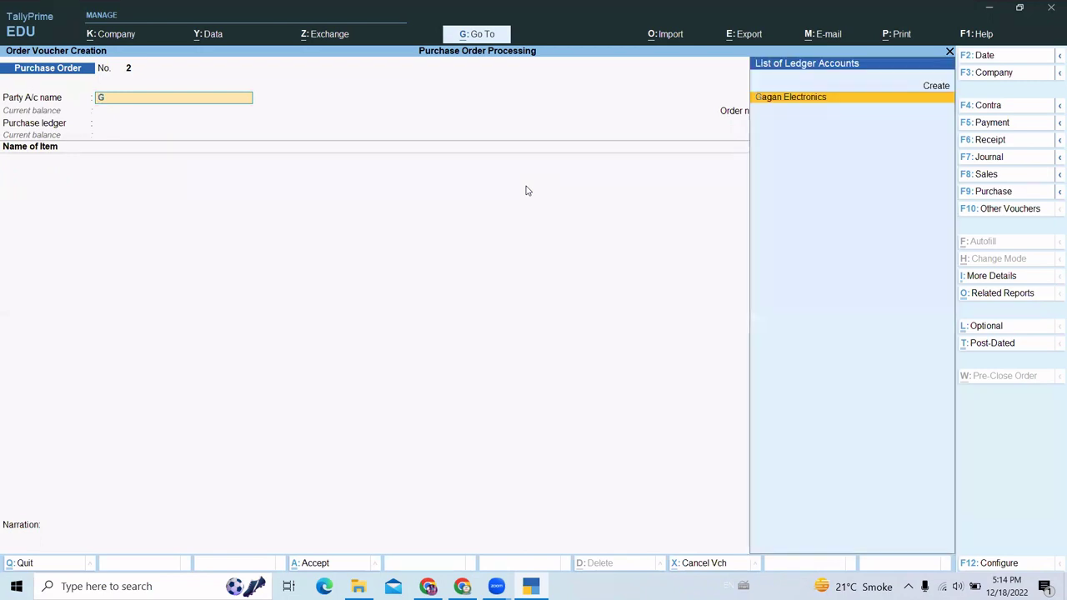
pyautogui.press('Return')
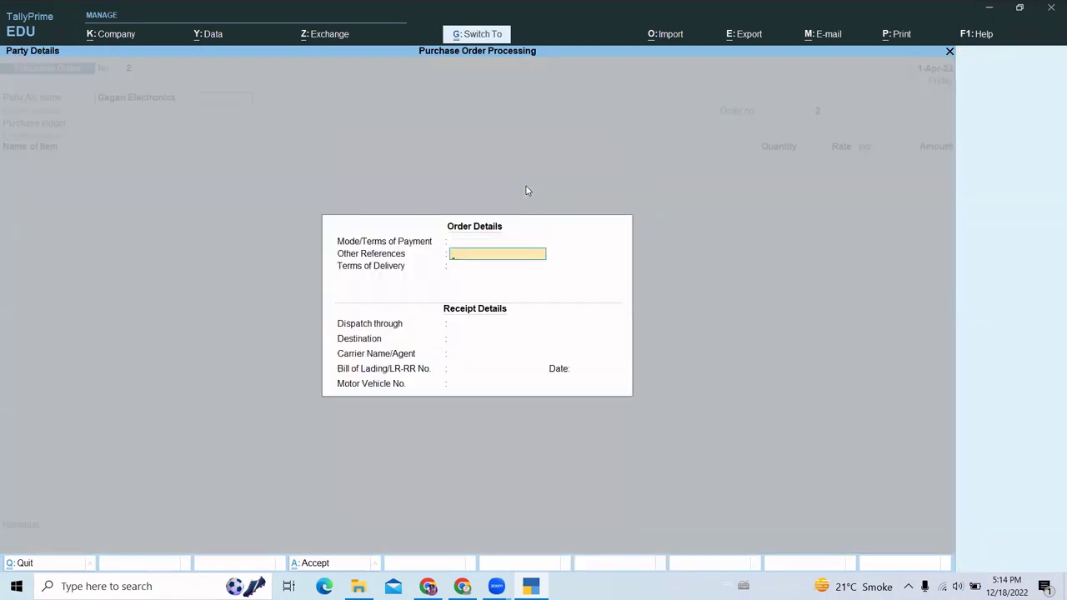
pyautogui.press('Return')
pyautogui.hotkey('ctrl', 'a')
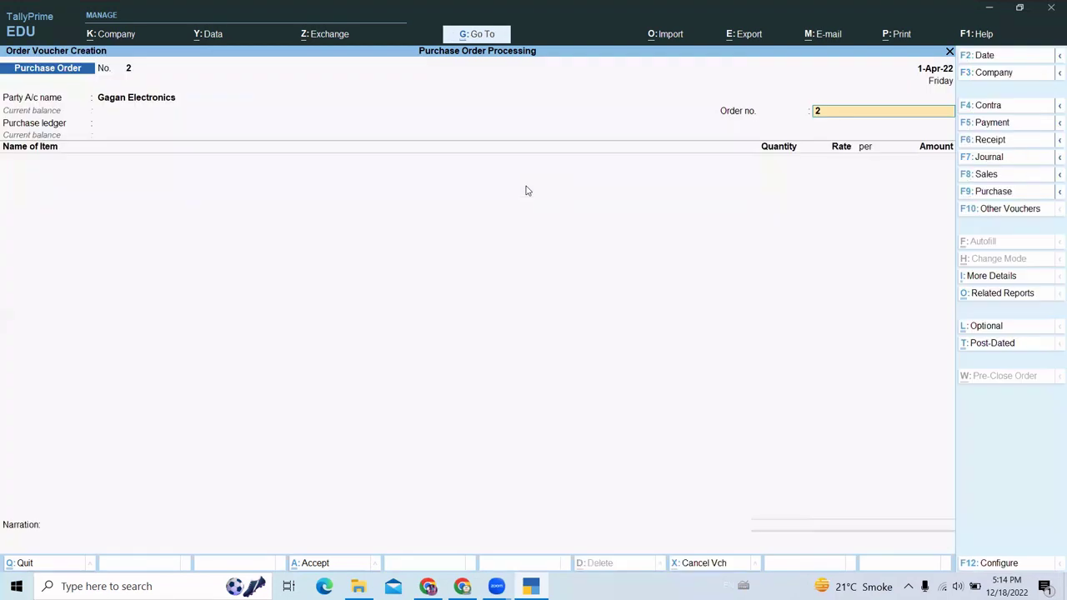
pyautogui.write('or')
pyautogui.write('d_pu')
pyautogui.write('r02')
pyautogui.press('Return')
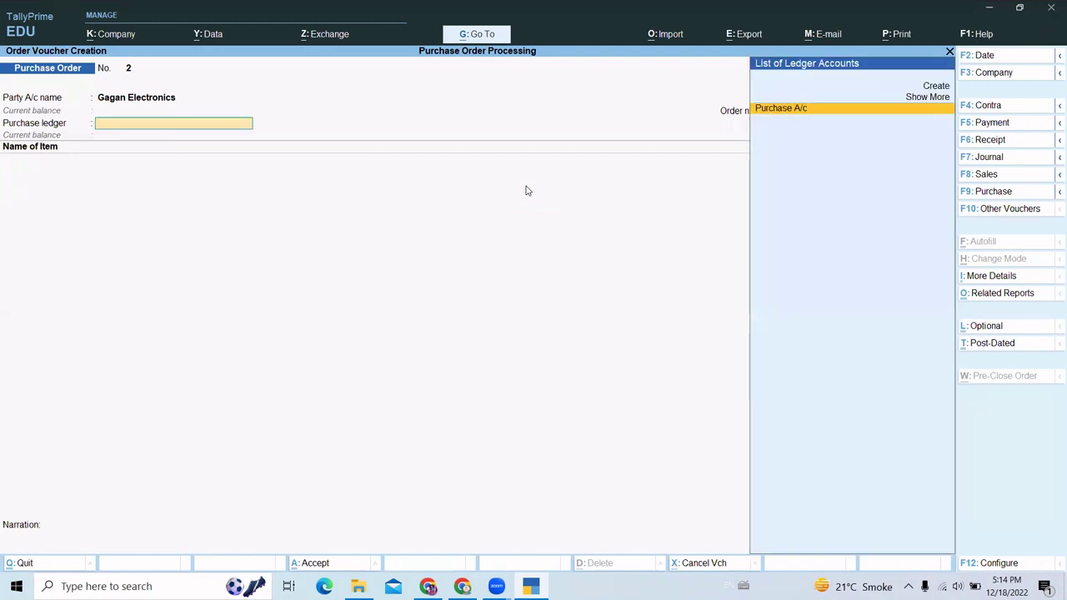
pyautogui.press('BackSpace')
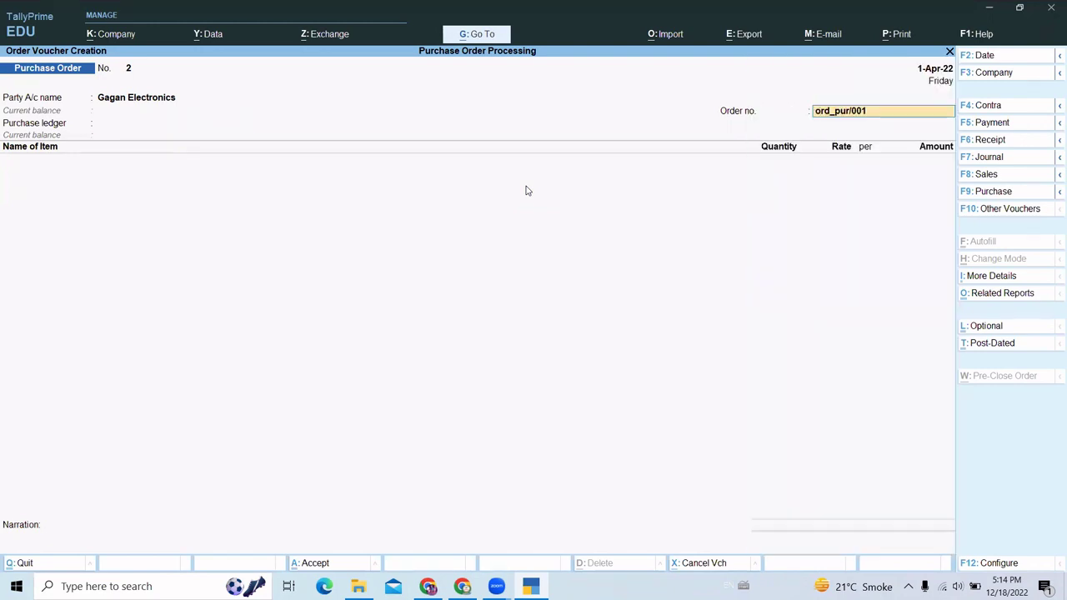
pyautogui.press('BackSpace')
pyautogui.write('2')
pyautogui.press('Return')
pyautogui.press('Return')
pyautogui.press('Return')
pyautogui.press('Return')
pyautogui.press('Return')
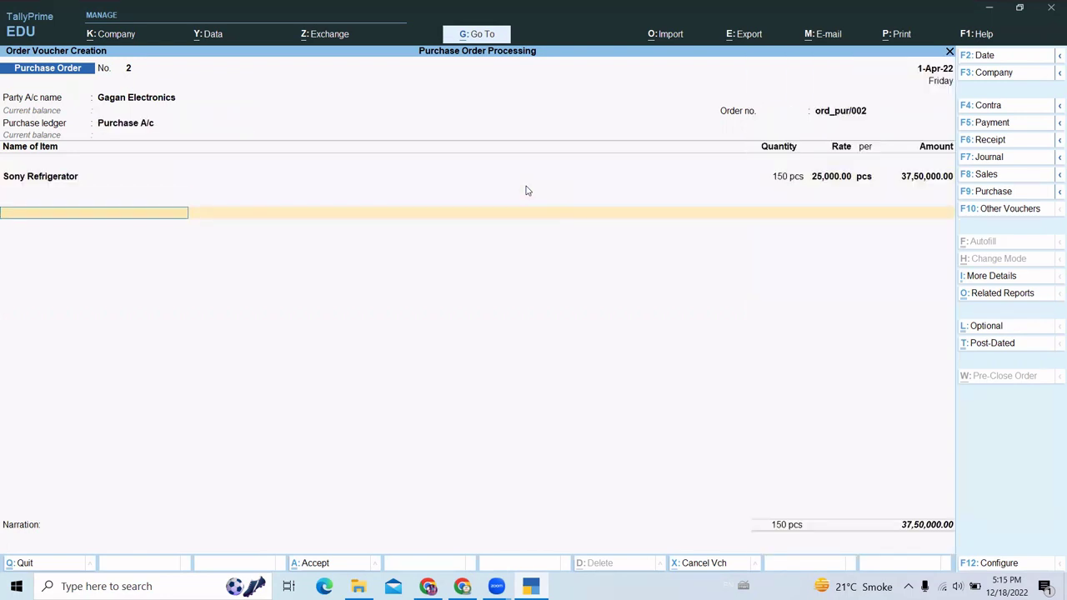
# - Save purchase order 2 and discard the blank purchase order No. 3
pyautogui.press('y')
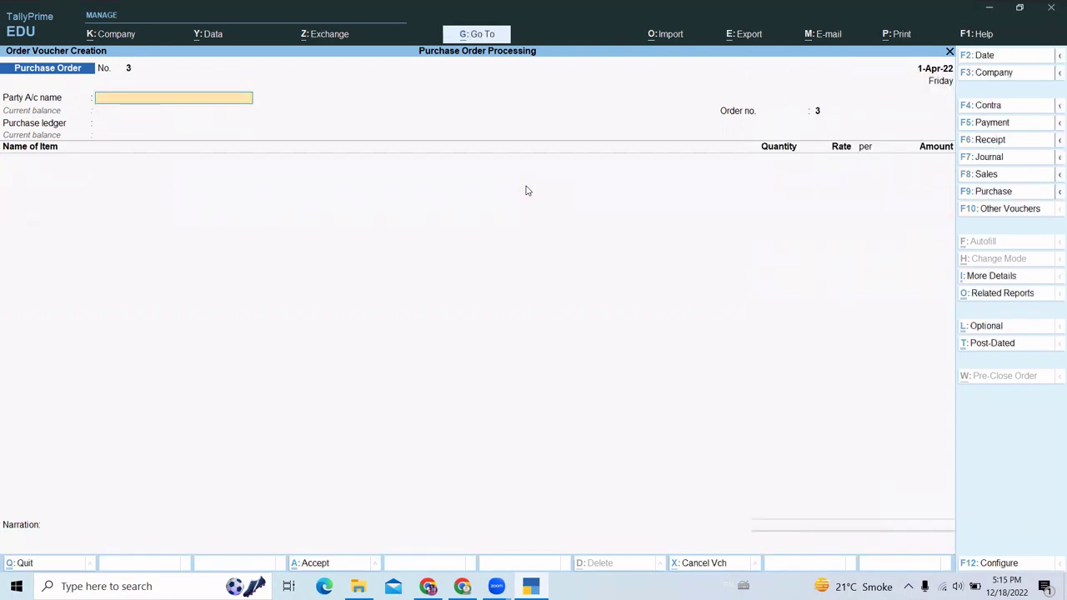
pyautogui.press('Escape')
pyautogui.press('y')
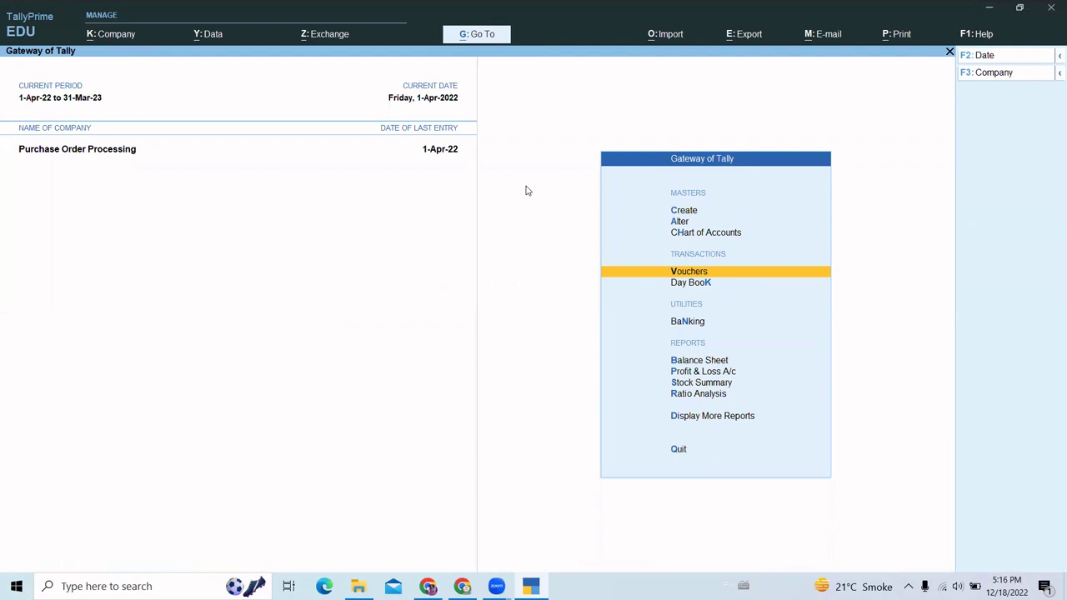
# - Open the Purchase Orders Book under More Reports > Inventory Books
pyautogui.press('Down')
pyautogui.press('Down')
pyautogui.press('Down')
pyautogui.press('Down')
pyautogui.press('Down')
pyautogui.press('Down')
pyautogui.press('Down')
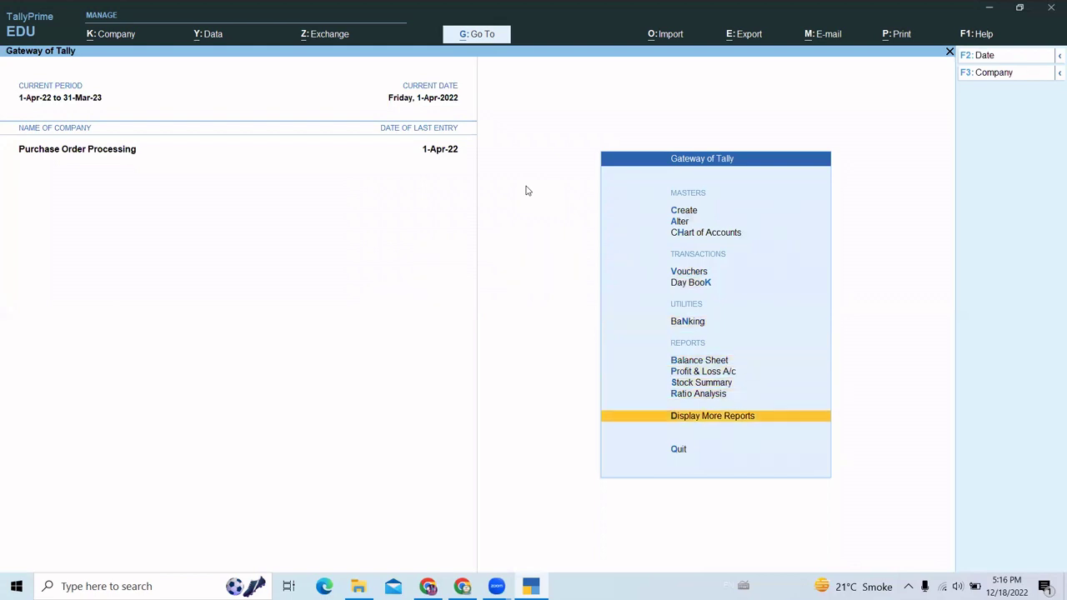
pyautogui.press('Return')
pyautogui.press('Down')
pyautogui.press('Down')
pyautogui.press('Down')
pyautogui.press('Down')
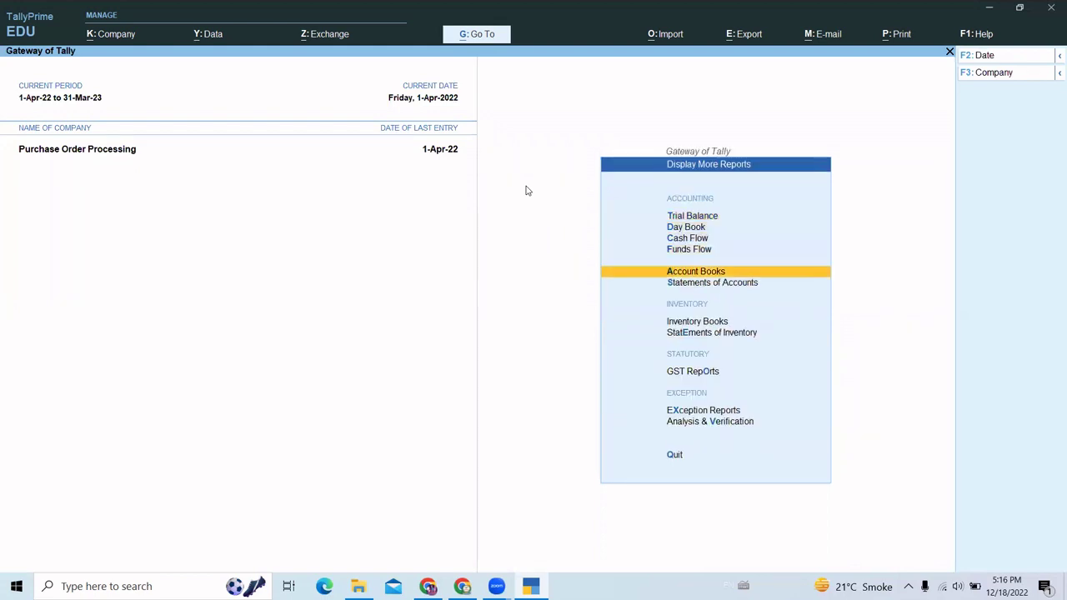
pyautogui.press('Down')
pyautogui.press('Down')
pyautogui.press('Down')
pyautogui.press('Return')
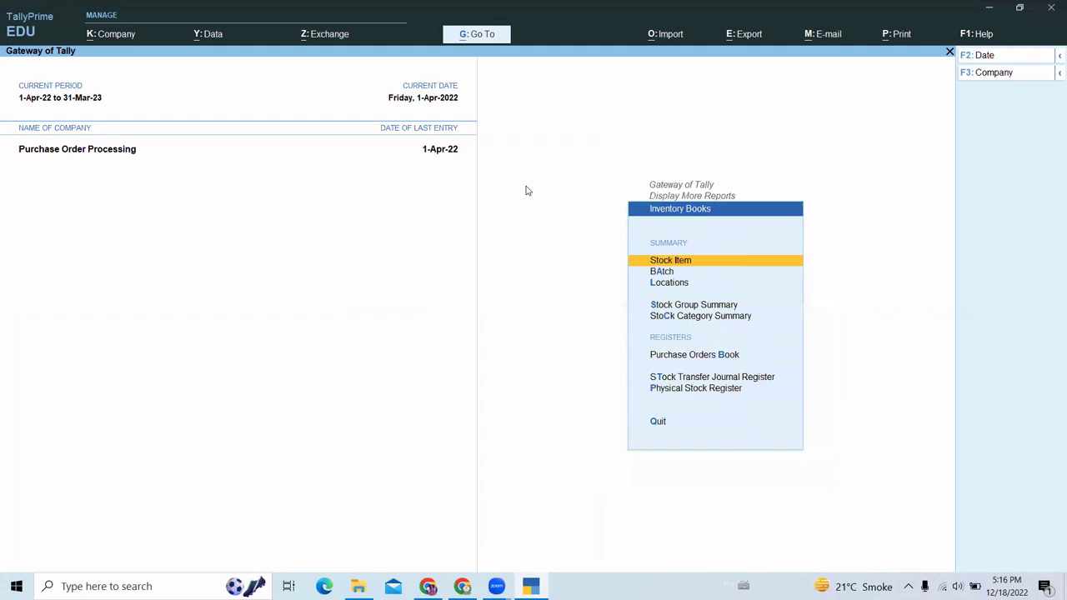
pyautogui.press('Down')
pyautogui.press('Down')
pyautogui.press('Down')
pyautogui.press('Down')
pyautogui.press('Down')
pyautogui.press('Down')
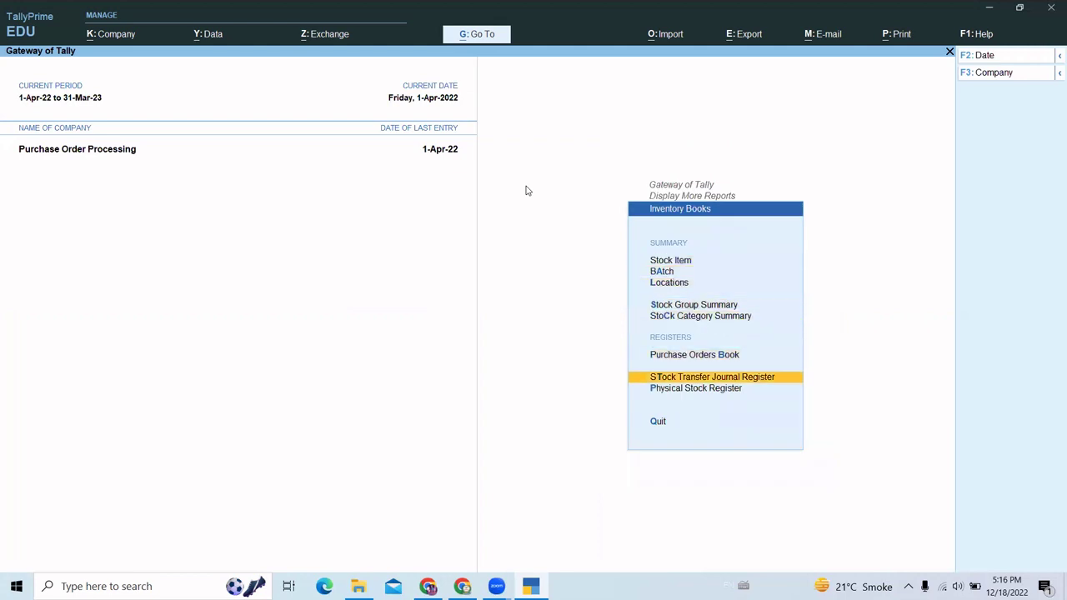
pyautogui.press('Up')
pyautogui.press('Up')
pyautogui.press('Up')
pyautogui.press('Down')
pyautogui.press('Down')
pyautogui.press('Down')
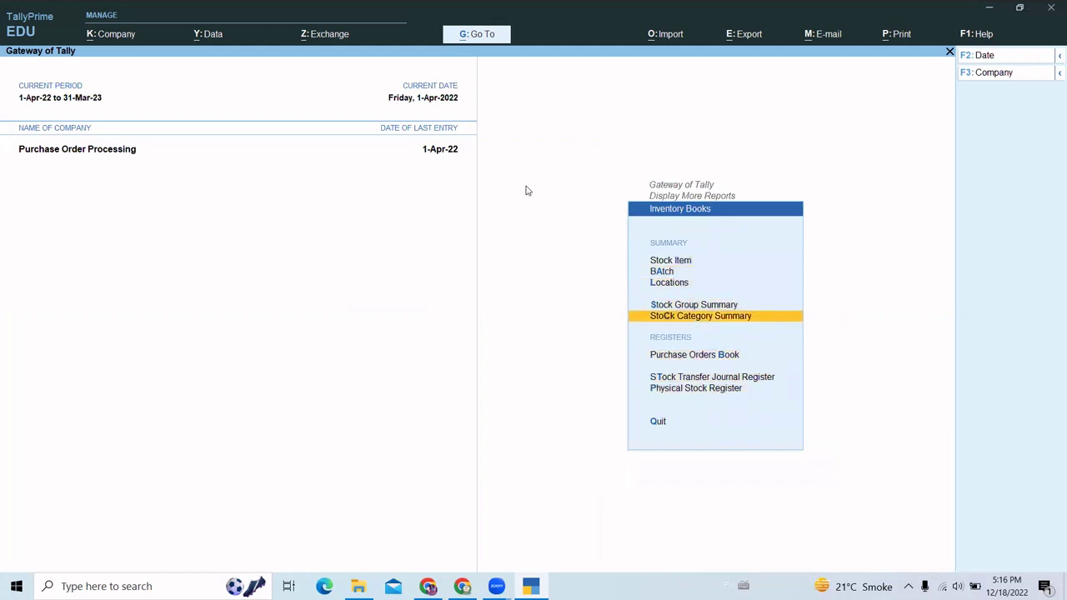
pyautogui.press('Up')
pyautogui.press('Return')
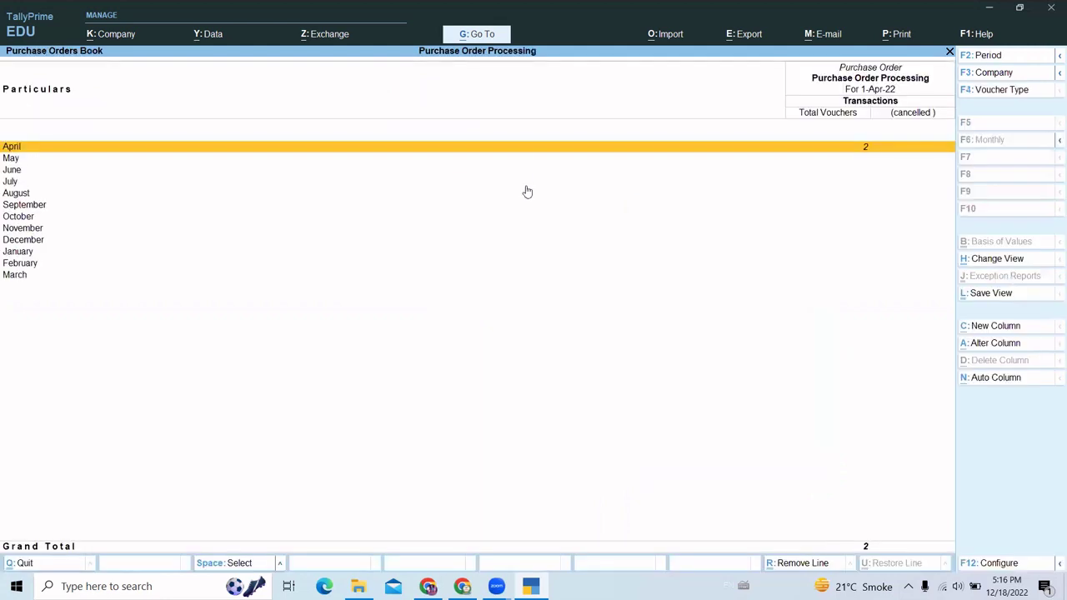
# - View April's purchase orders, then open Purchase Order Outstandings under Statements of Inventory
pyautogui.press('Return')
pyautogui.press('Escape')
pyautogui.press('Escape')
pyautogui.press('Escape')
pyautogui.press('Down')
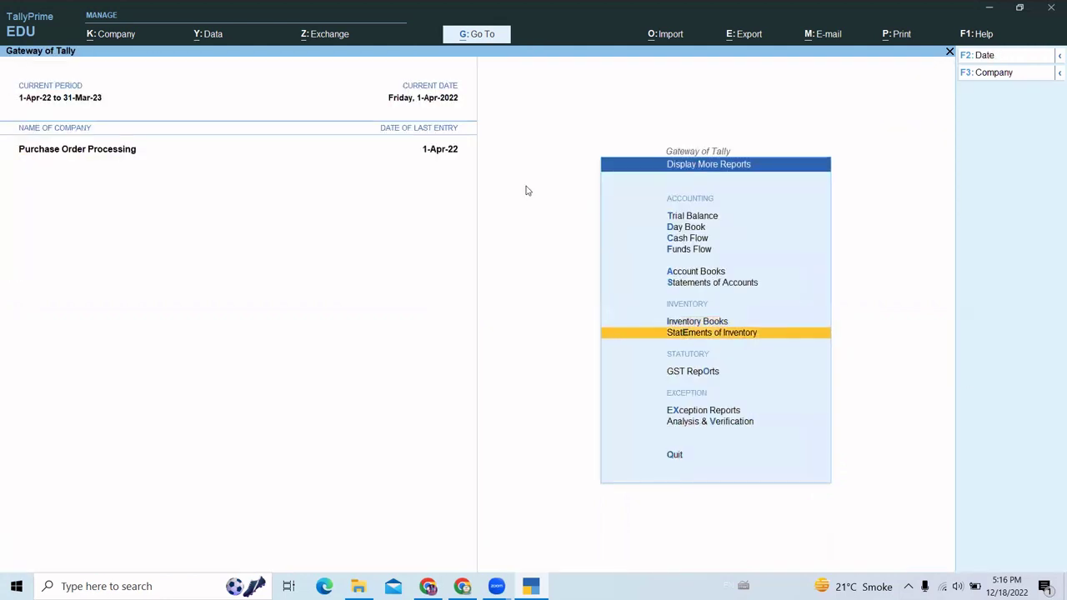
pyautogui.press('Return')
pyautogui.press('Down')
pyautogui.press('Down')
pyautogui.press('Down')
pyautogui.press('Down')
pyautogui.press('Down')
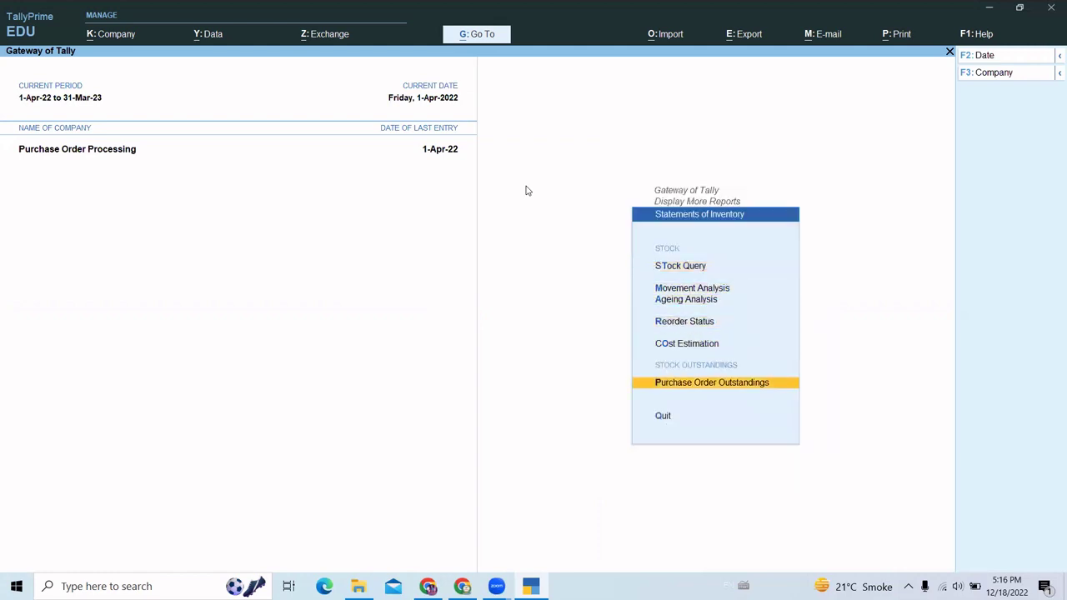
pyautogui.click(712, 386)
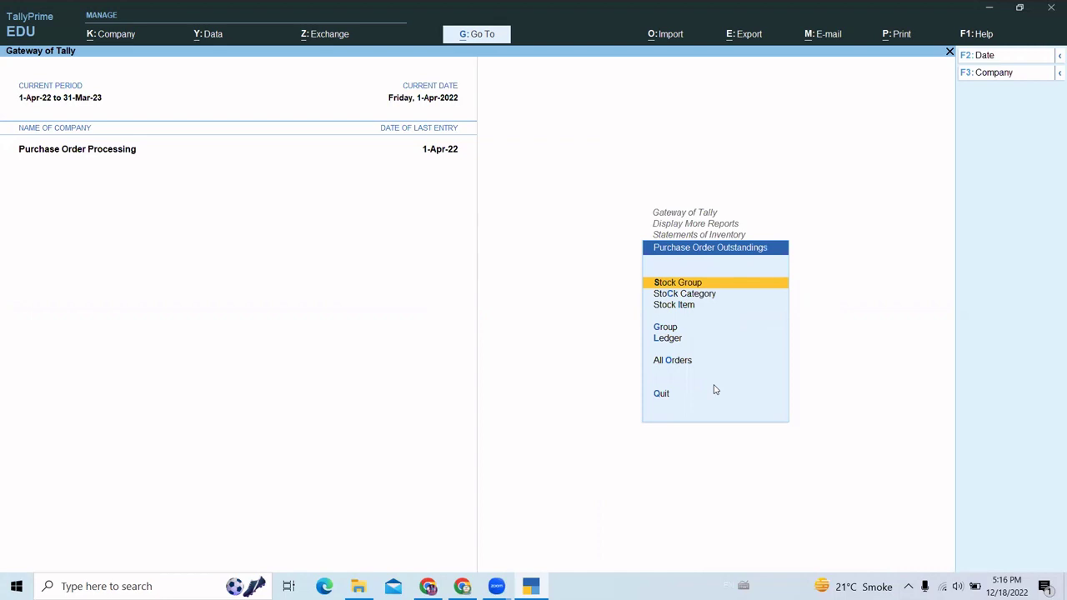
# - Show outstandings by ledger for Gagan Electronics: 250 pcs worth 59,50,000.00 pending
pyautogui.press('Down')
pyautogui.press('Down')
pyautogui.press('Down')
pyautogui.press('Down')
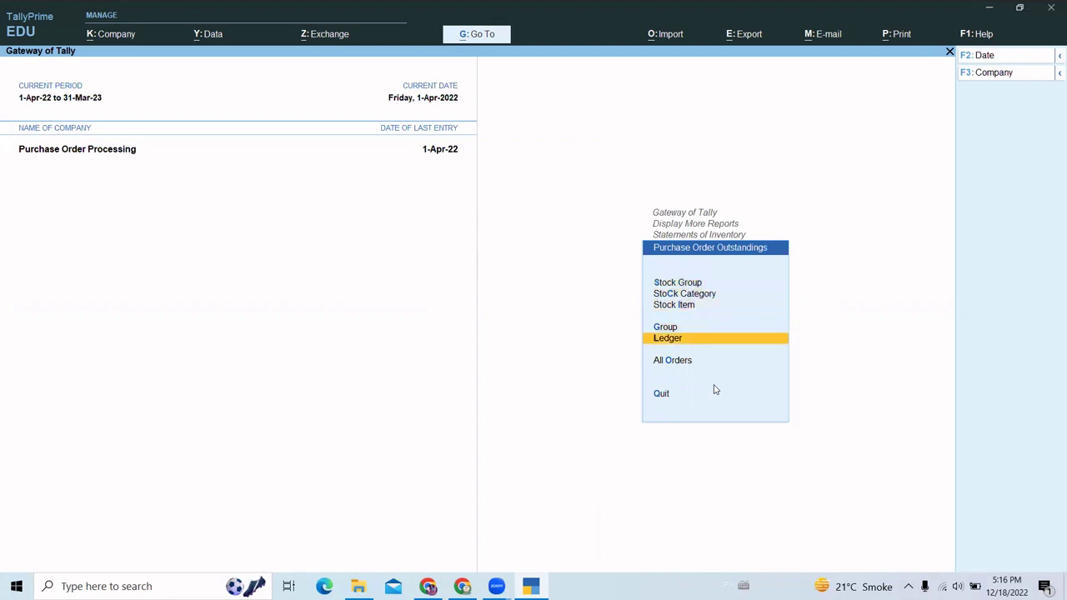
pyautogui.press('Return')
pyautogui.press('Down')
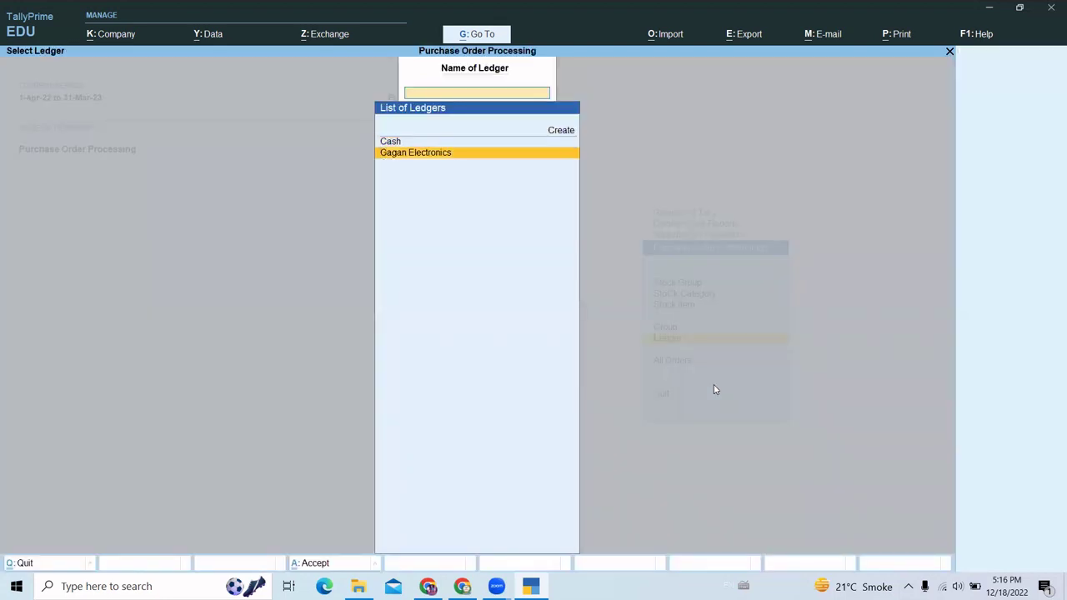
pyautogui.press('Return')
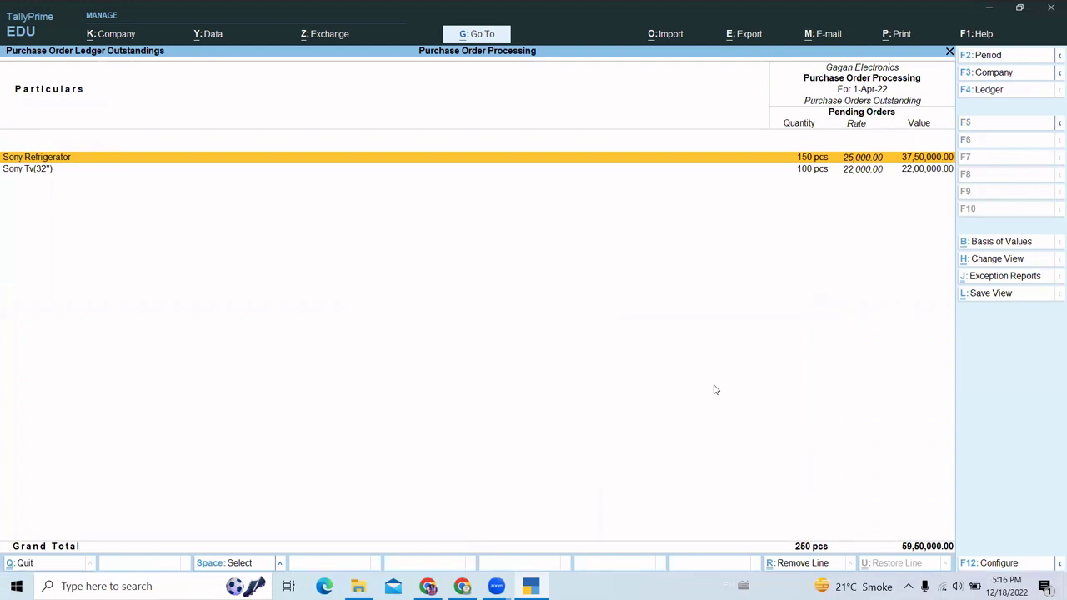
# - Back out of the report to voucher entry on the Gateway of Tally
pyautogui.press('Escape')
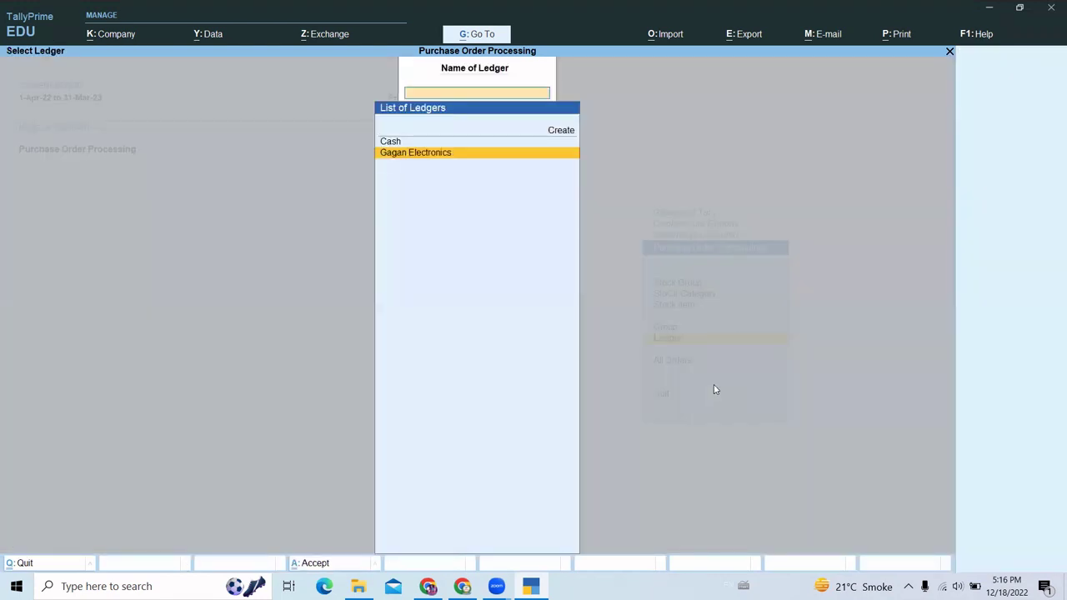
pyautogui.press('Escape')
pyautogui.press('Escape')
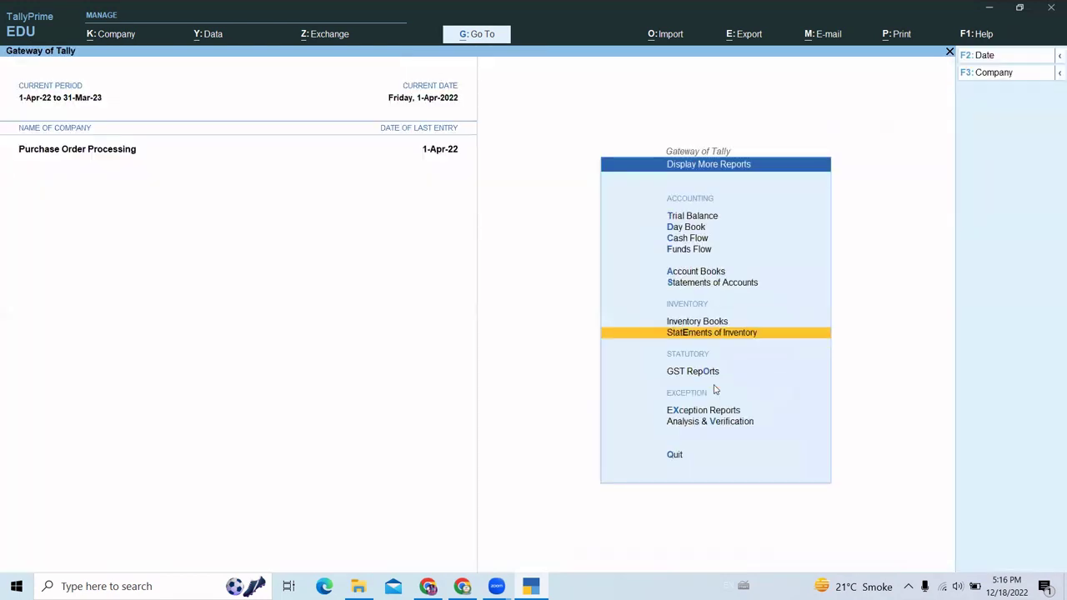
pyautogui.press('Escape')
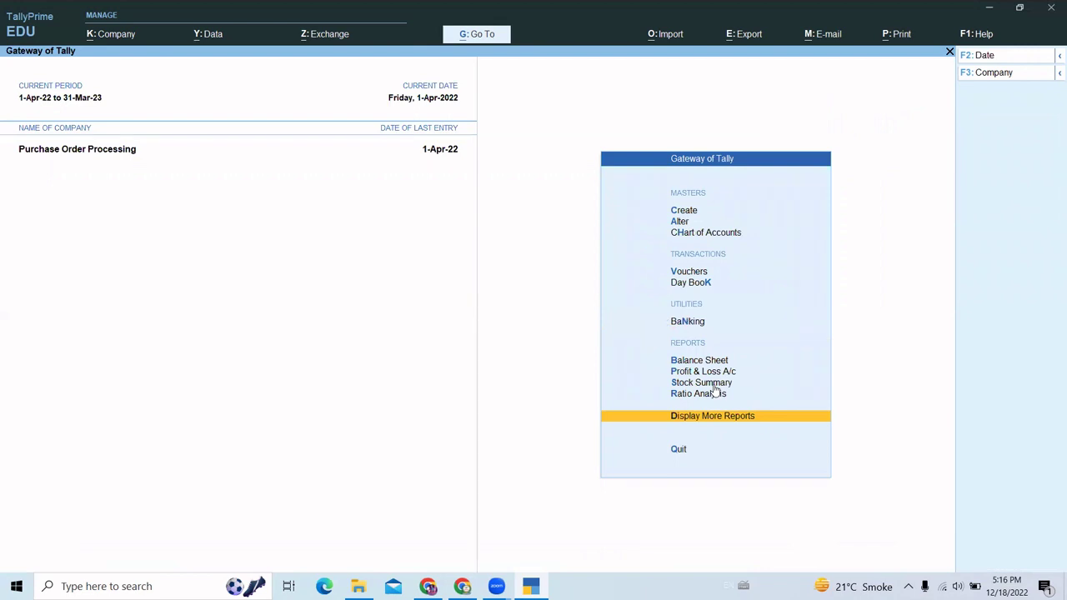
pyautogui.press('Up')
pyautogui.press('Up')
pyautogui.press('Up')
pyautogui.press('Up')
pyautogui.press('Up')
pyautogui.press('Up')
pyautogui.press('Up')
pyautogui.press('Up')
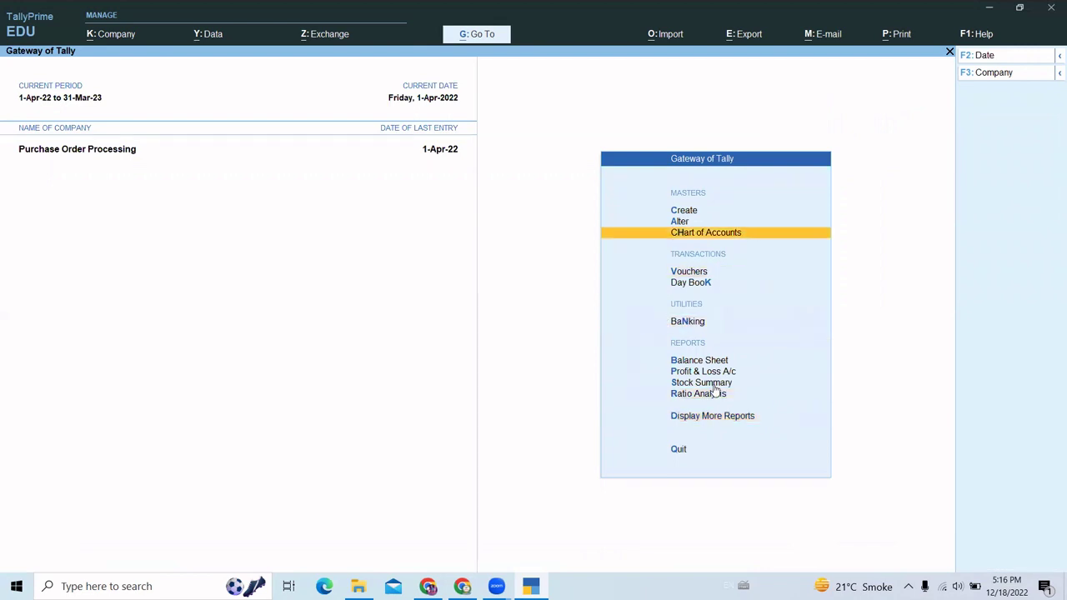
pyautogui.press('Down')
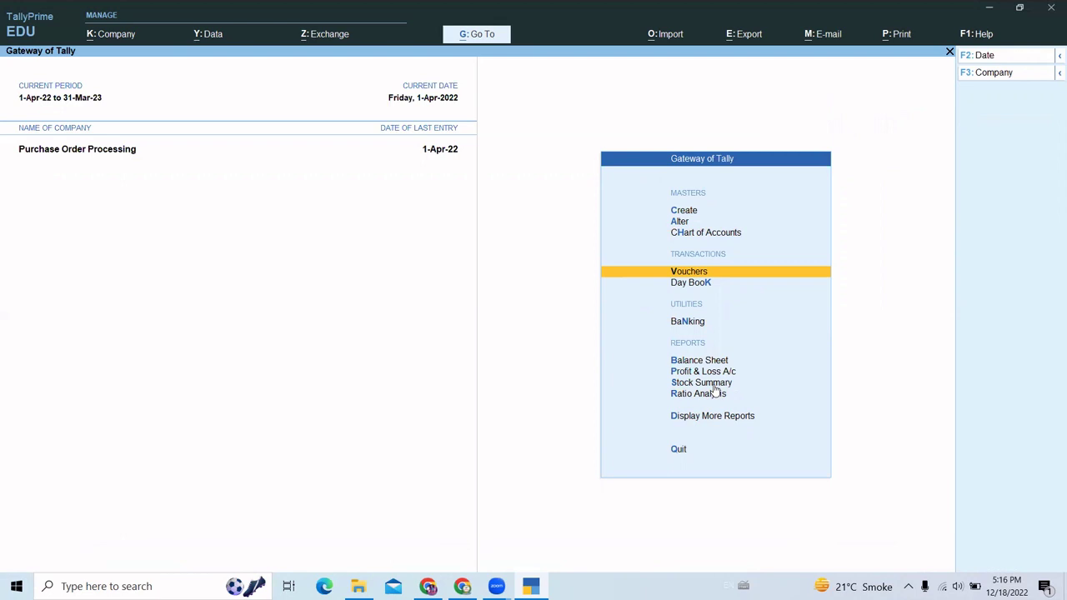
# - Switch voucher entry to Receipt Note by showing inactive types and activating it
pyautogui.press('Return')
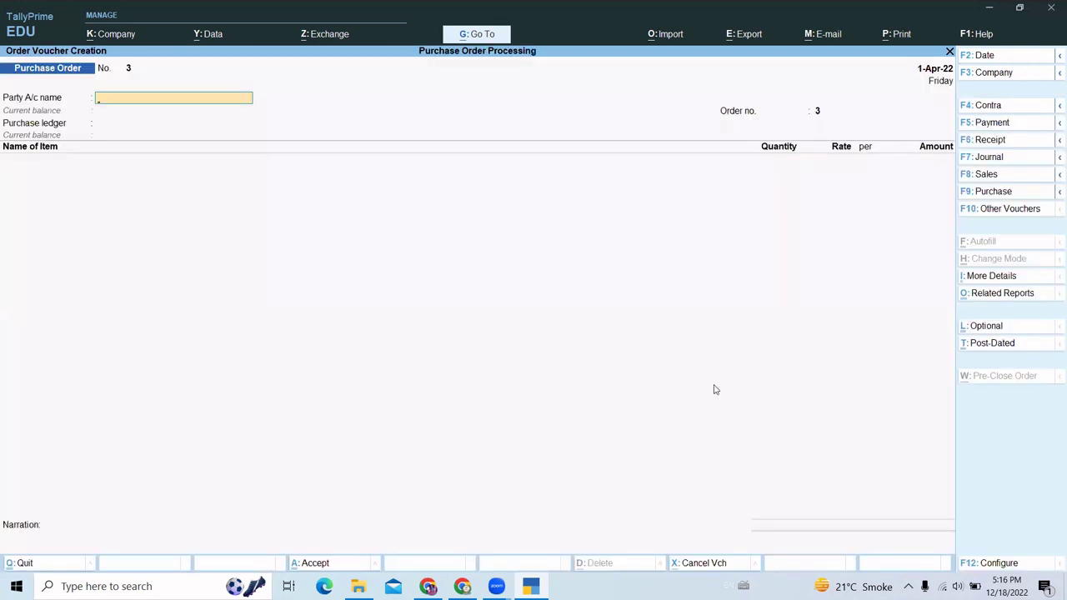
pyautogui.press('F10')
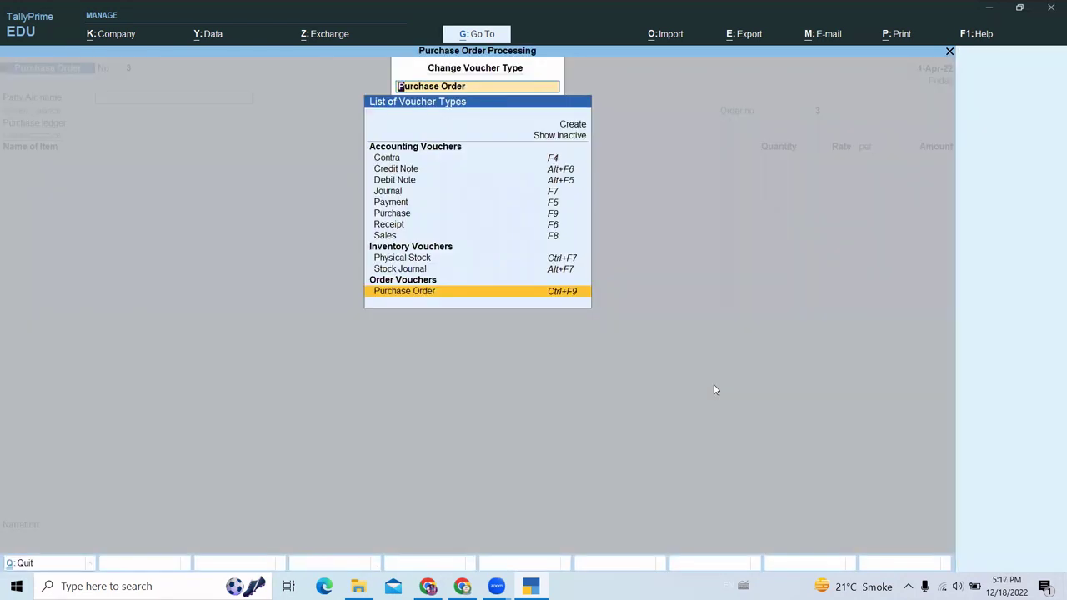
pyautogui.press('Up')
pyautogui.press('Up')
pyautogui.press('Up')
pyautogui.press('Up')
pyautogui.press('Up')
pyautogui.press('Up')
pyautogui.press('Up')
pyautogui.press('Up')
pyautogui.press('Up')
pyautogui.press('Up')
pyautogui.press('Up')
pyautogui.press('Up')
pyautogui.press('Up')
pyautogui.press('Up')
pyautogui.press('Return')
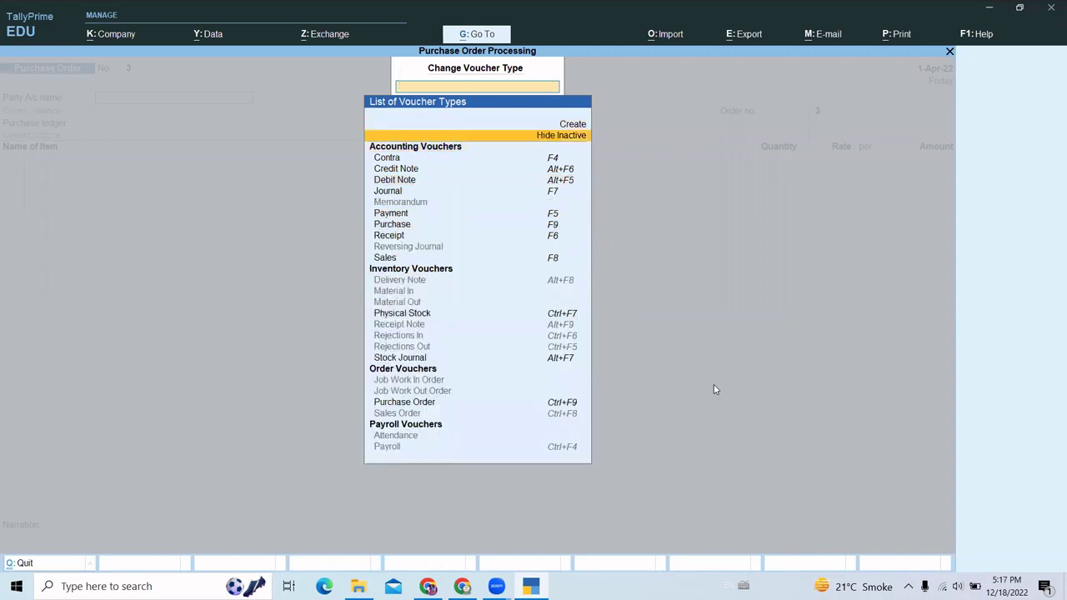
pyautogui.write('Rece')
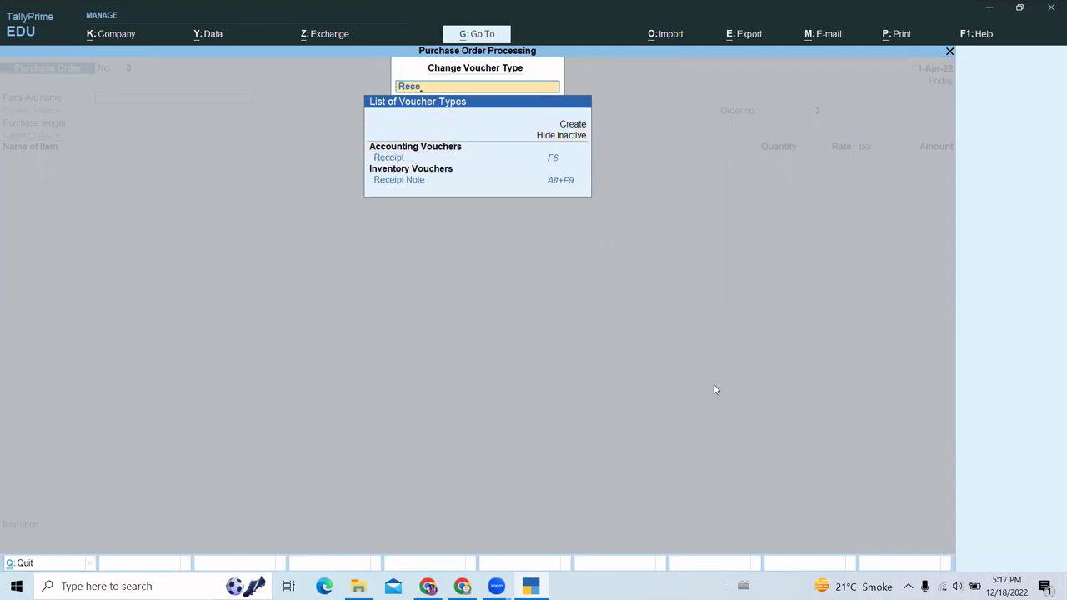
pyautogui.press('Down')
pyautogui.press('Down')
pyautogui.press('Down')
pyautogui.press('Return')
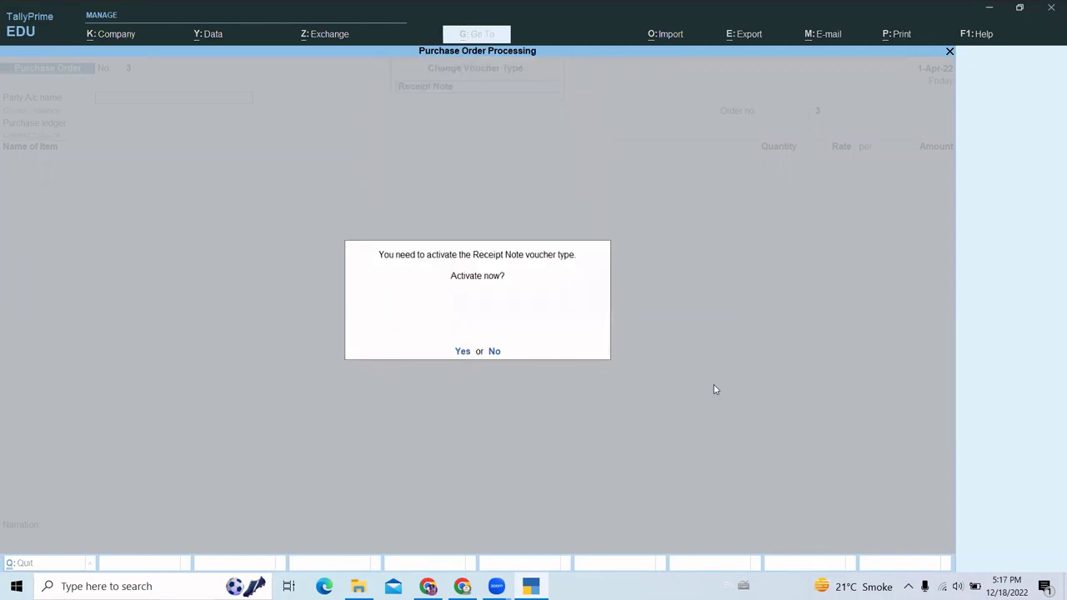
pyautogui.press('y')
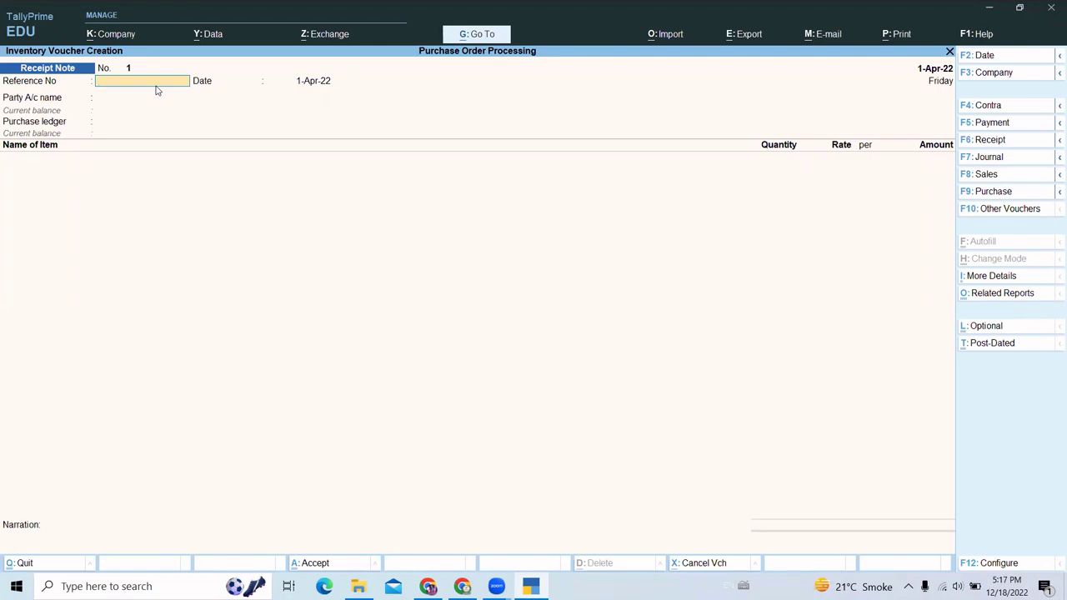
# - Enter reference ch_pur/001, date 2-Apr-22 and party Gagan Electronics on Receipt Note 1
pyautogui.write('ch_pur/001')
pyautogui.press('Return')
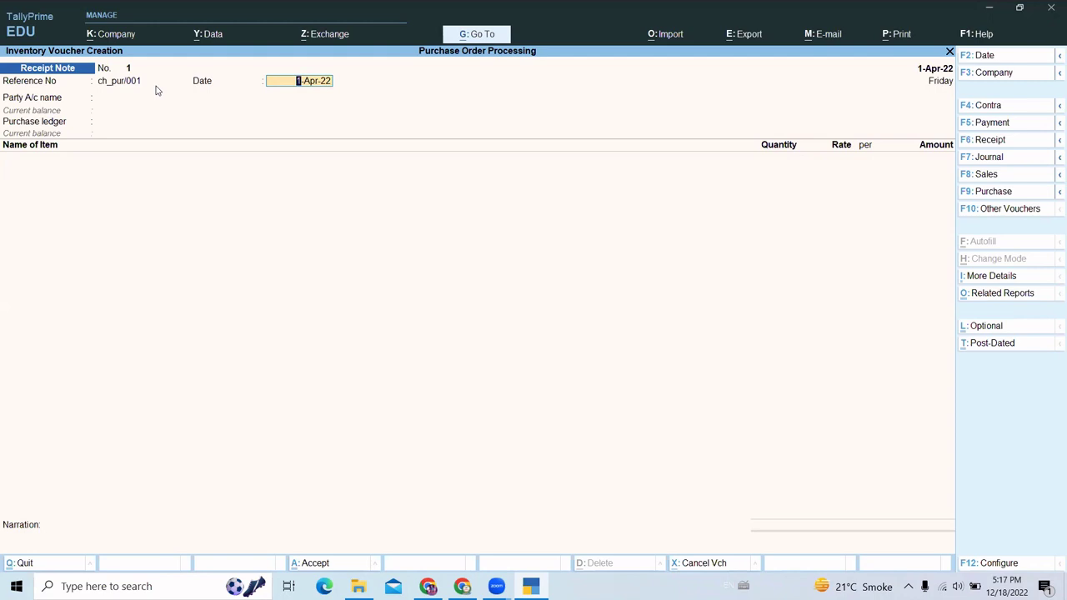
pyautogui.press('F2')
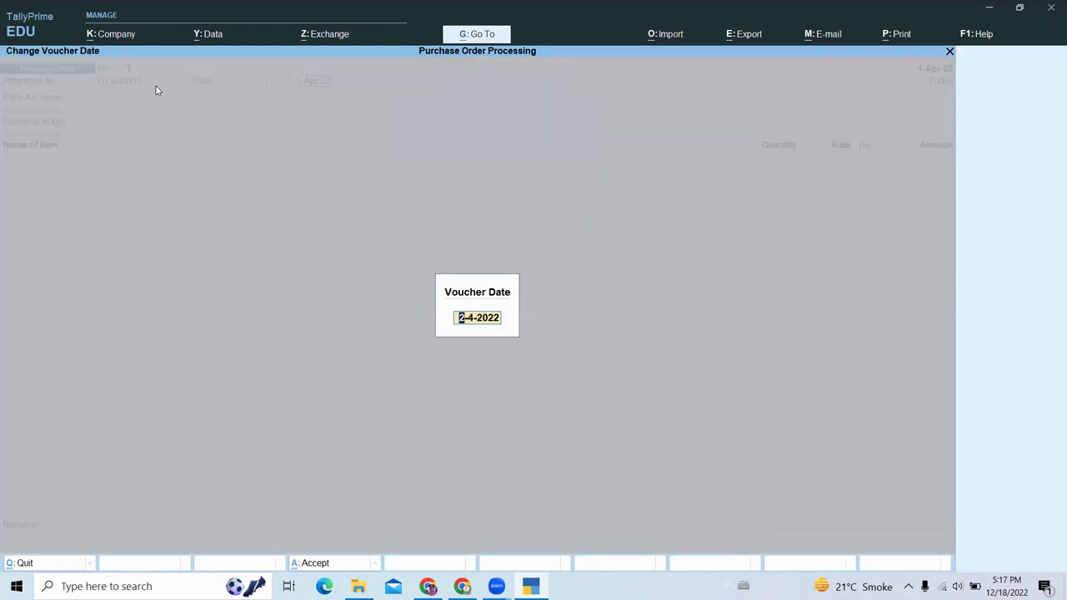
pyautogui.write('2.')
pyautogui.press('Return')
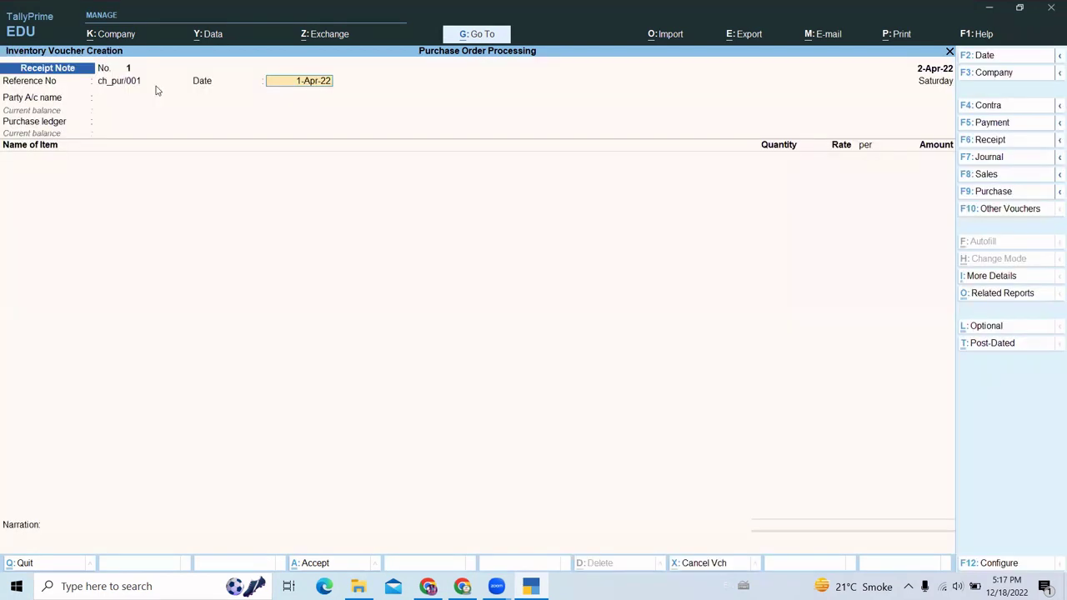
pyautogui.write('2')
pyautogui.press('Return')
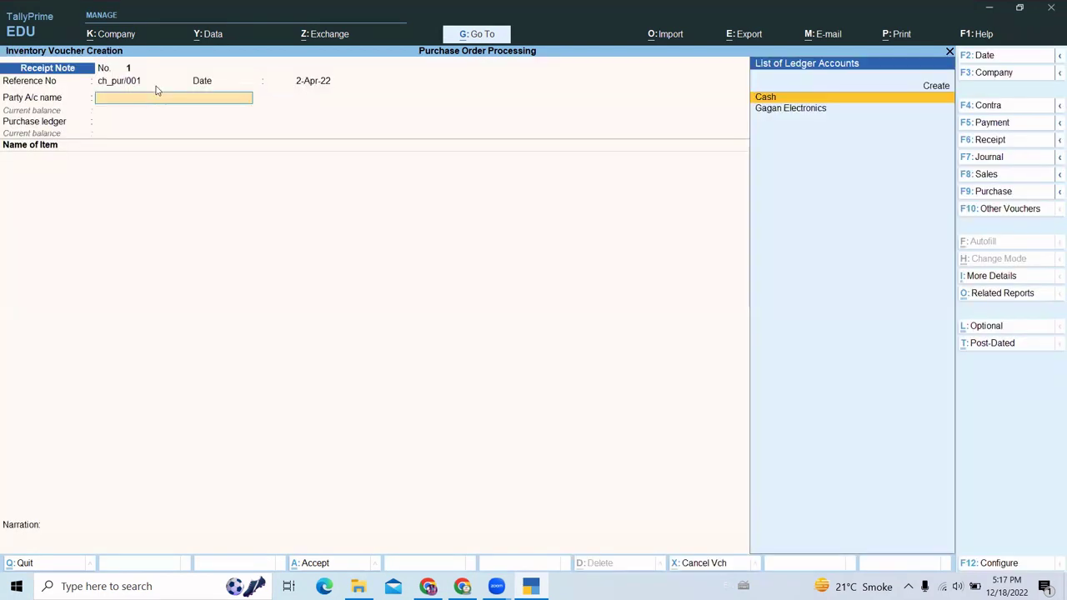
pyautogui.press('Down')
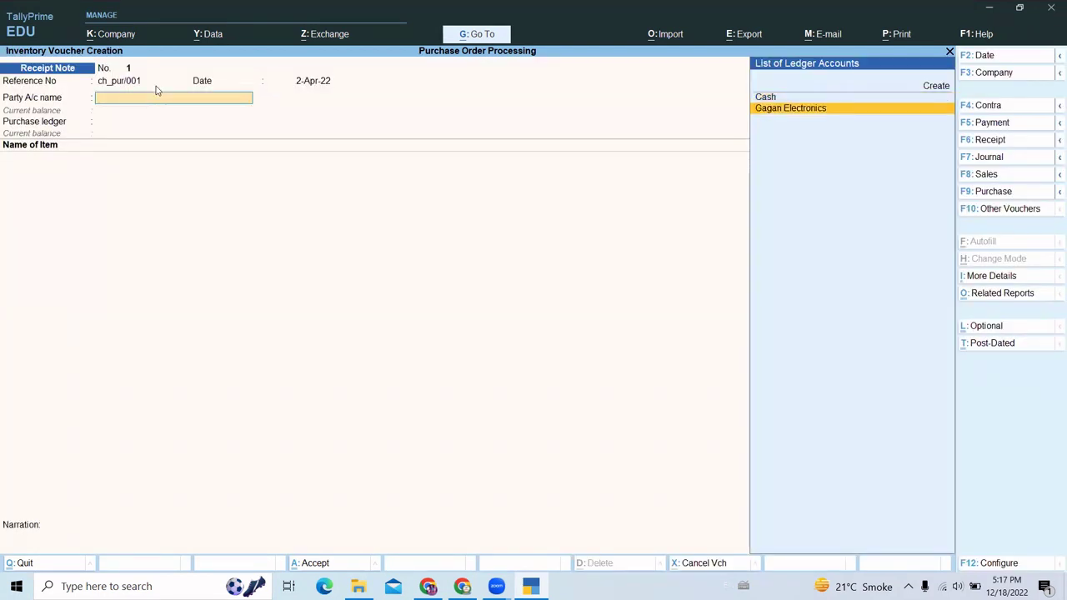
pyautogui.press('Return')
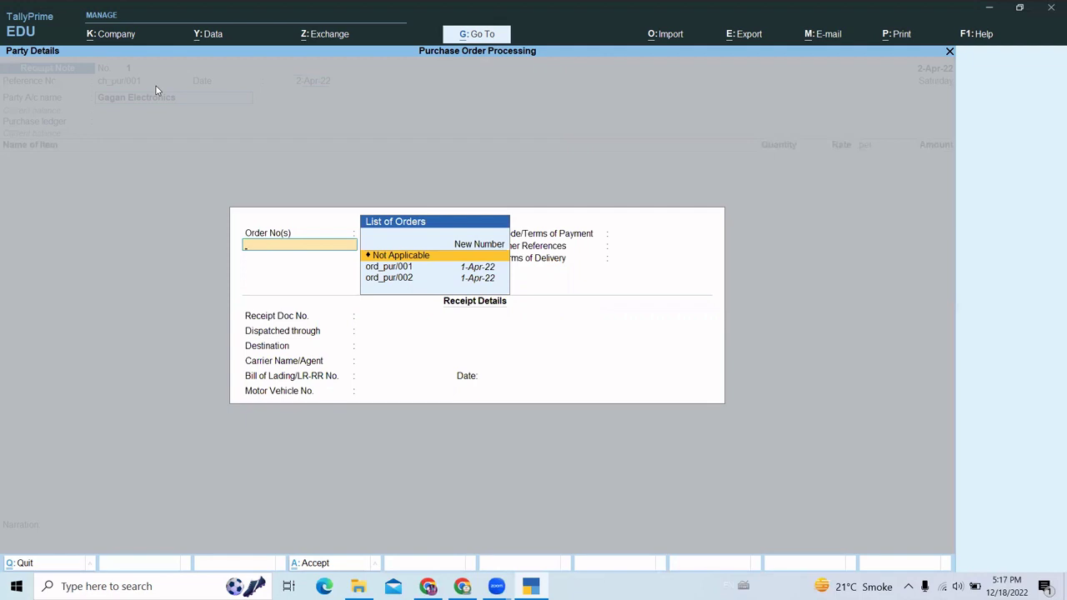
# - Link the receipt note to purchase order ord_pur/001 and end the order list
pyautogui.press('Down')
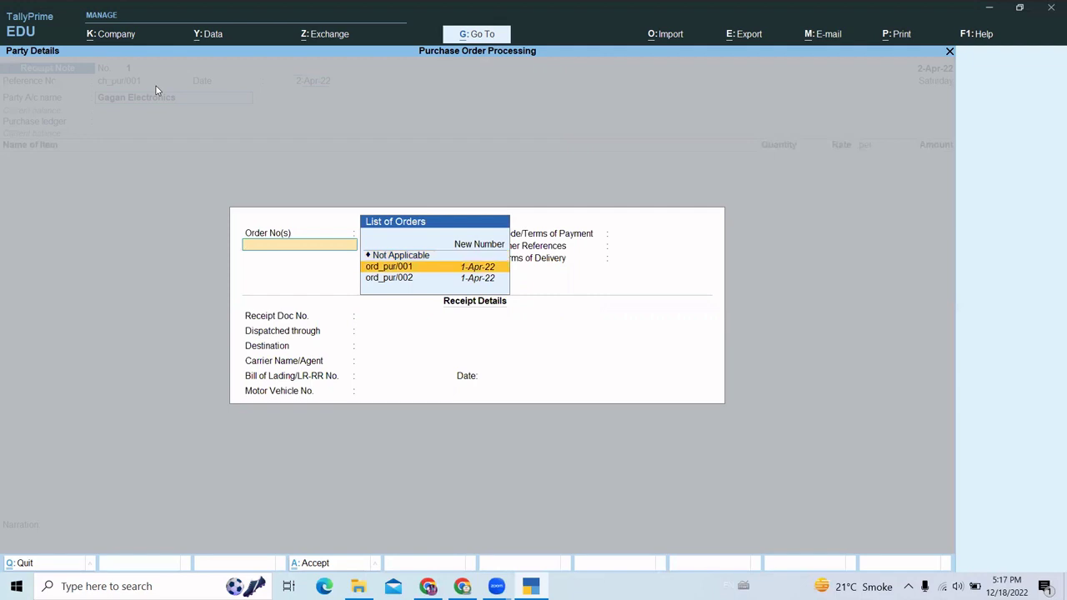
pyautogui.press('Return')
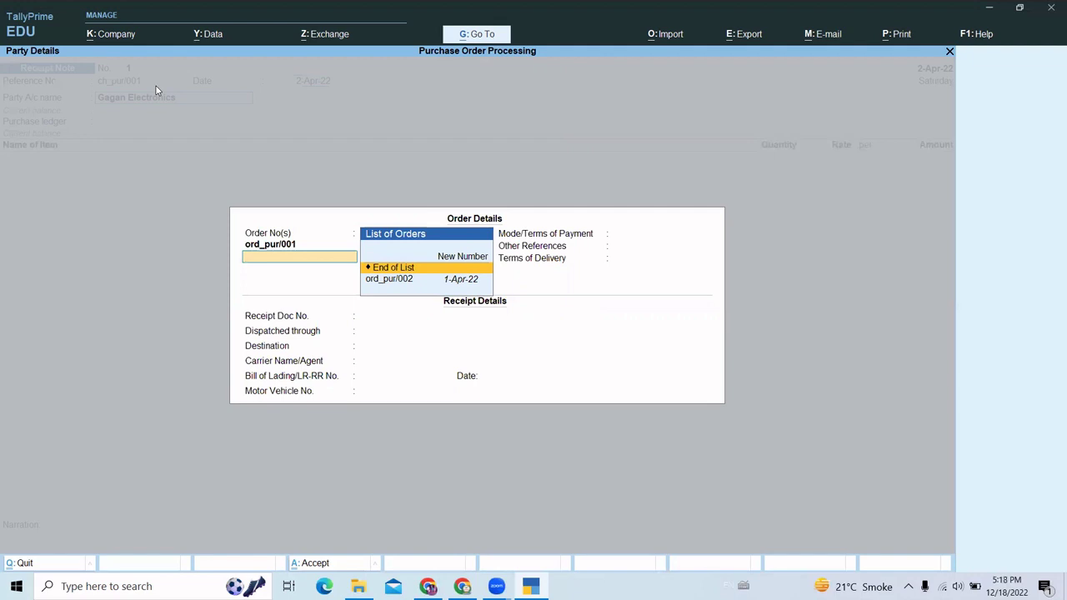
pyautogui.press('Down')
pyautogui.press('Up')
pyautogui.press('Return')
pyautogui.press('Return')
pyautogui.press('Return')
pyautogui.press('Return')
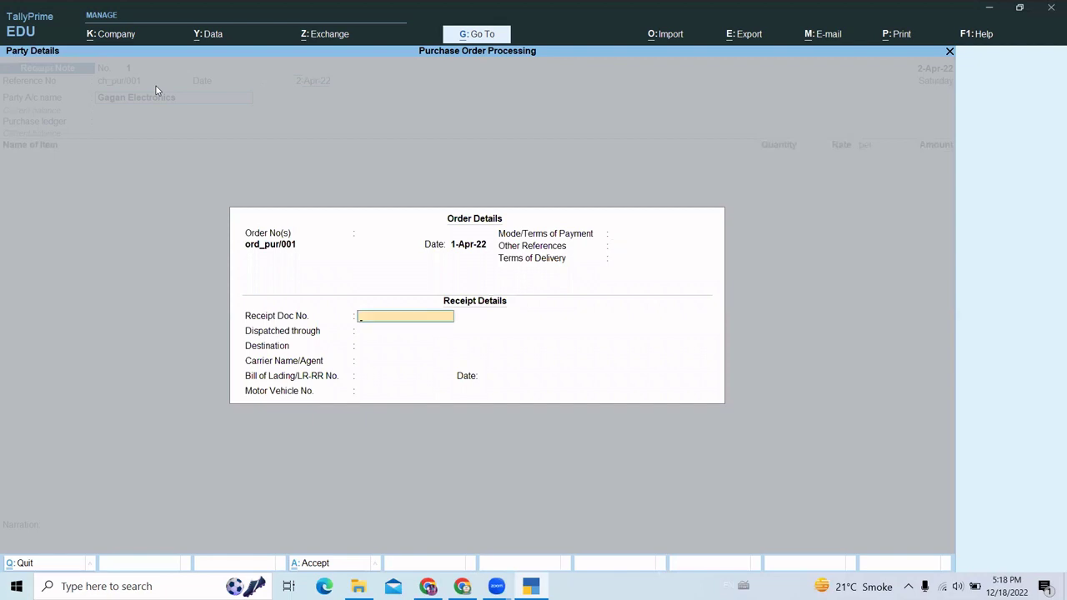
# - Set destination to Delhi and accept the supplier's party details
pyautogui.press('BackSpace')
pyautogui.press('BackSpace')
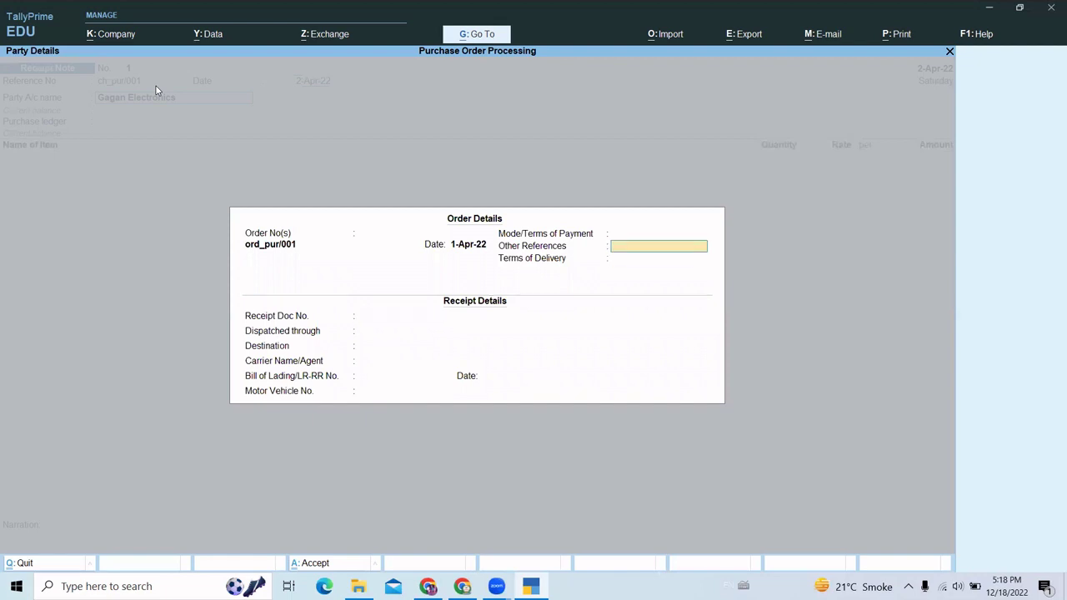
pyautogui.press('BackSpace')
pyautogui.press('Return')
pyautogui.press('Return')
pyautogui.press('Return')
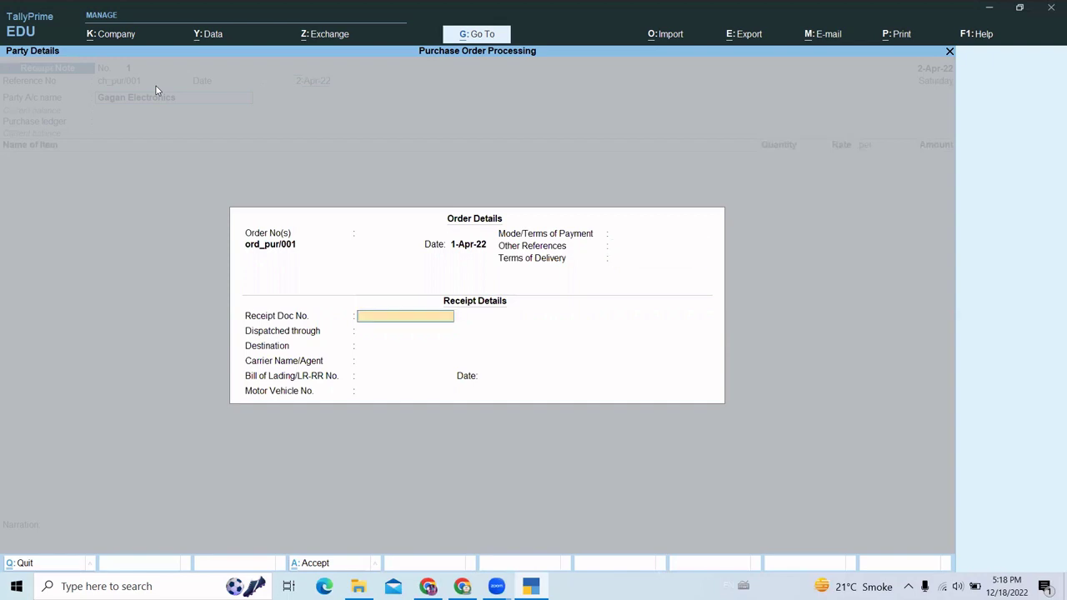
pyautogui.press('Return')
pyautogui.press('Return')
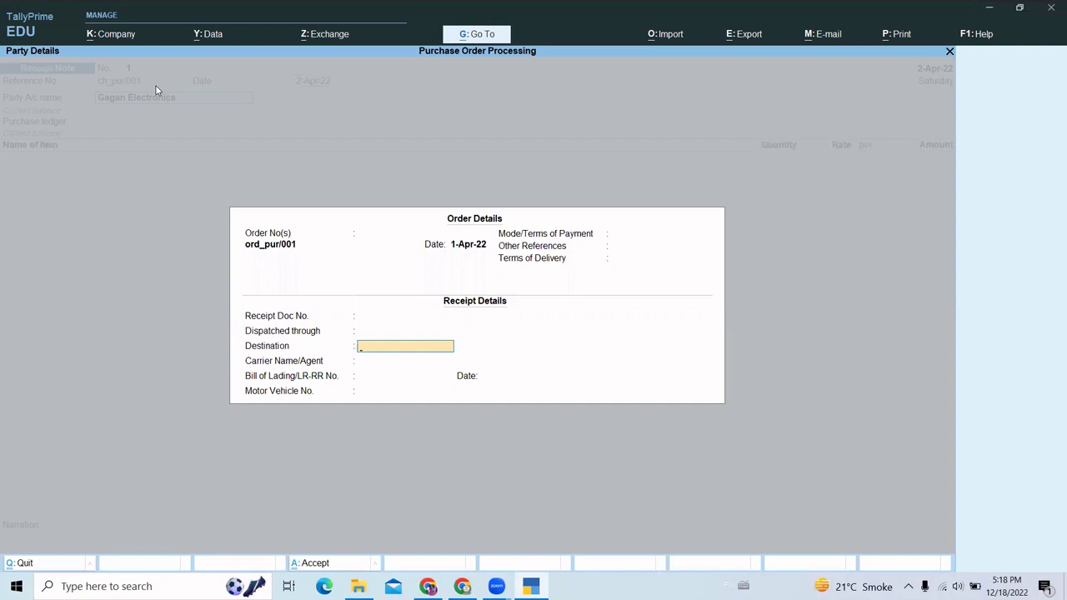
pyautogui.write('Delhi')
pyautogui.press('Return')
pyautogui.press('Return')
pyautogui.press('Return')
pyautogui.press('Return')
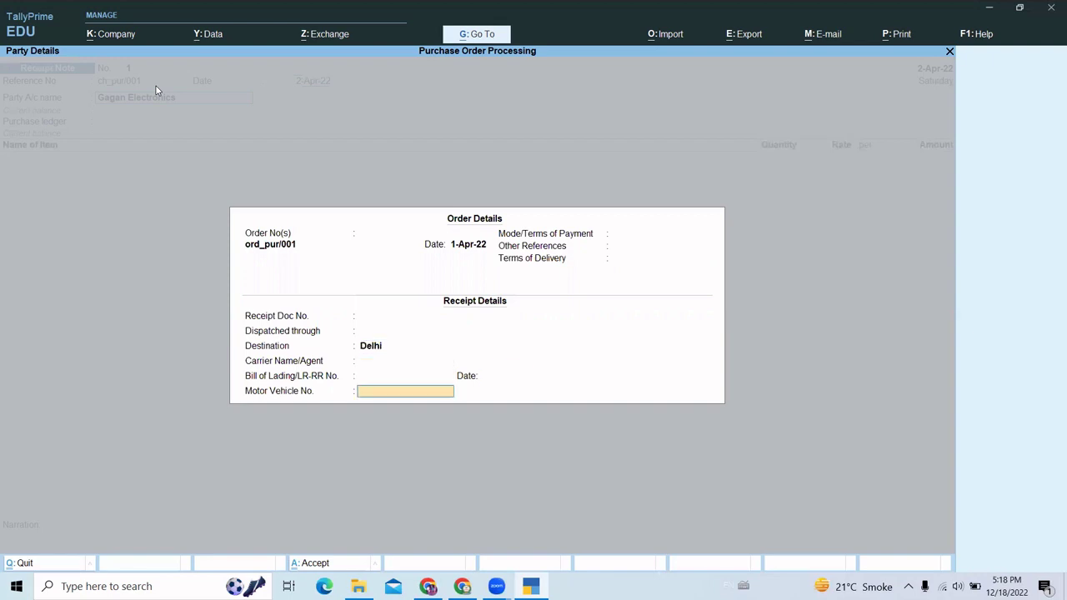
pyautogui.press('Return')
pyautogui.press('Return')
pyautogui.press('Return')
pyautogui.press('Return')
pyautogui.press('Return')
pyautogui.press('Return')
pyautogui.press('Return')
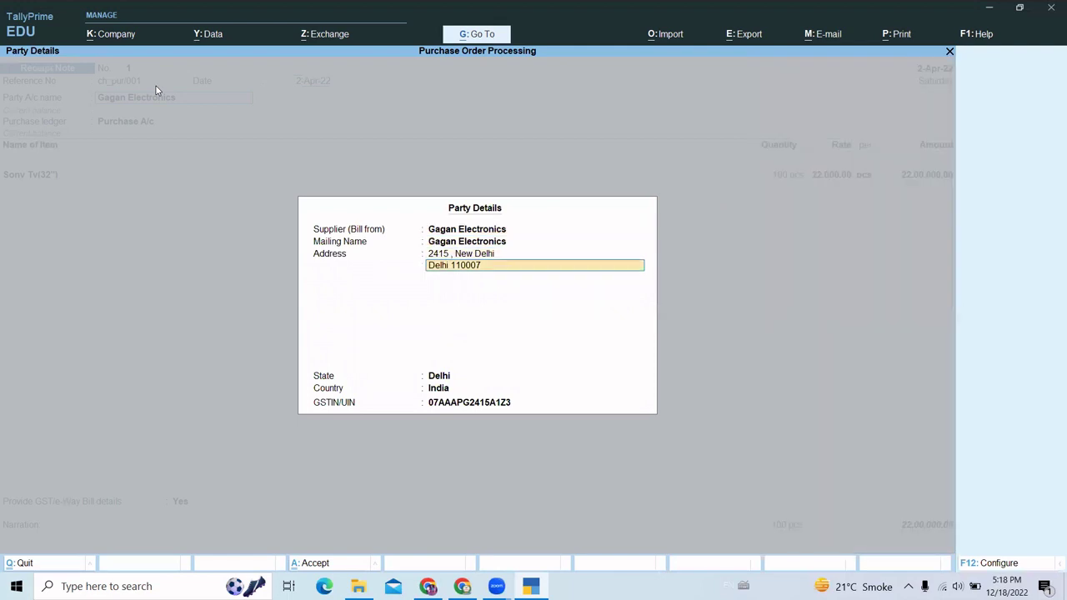
pyautogui.press('Return')
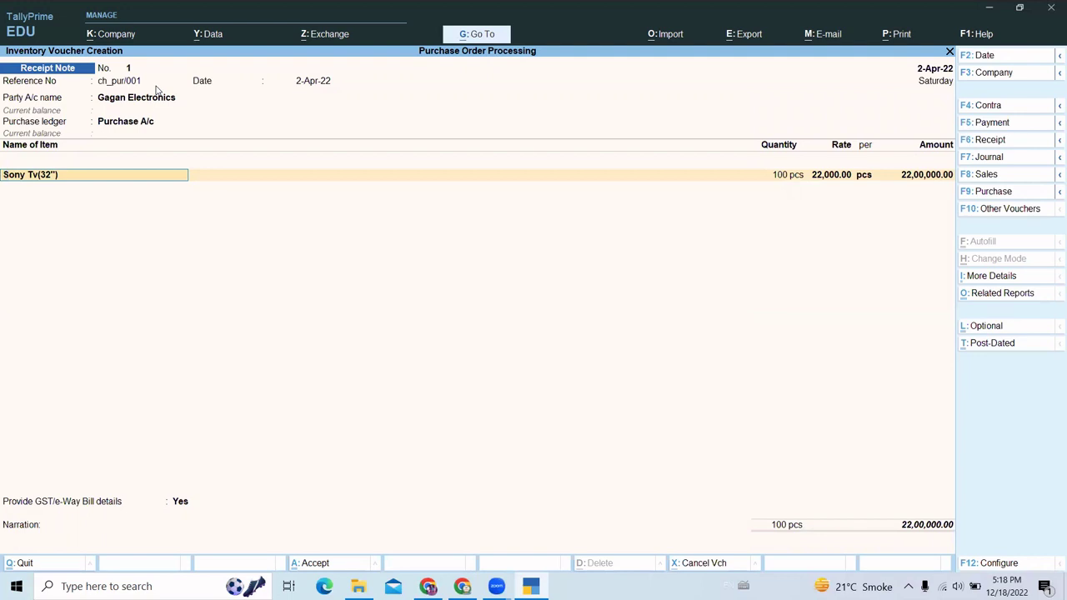
# - Allocate 100 pcs of Sony Tv(32"), correcting the mistyped 80
pyautogui.press('Return')
pyautogui.press('Return')
pyautogui.press('Return')
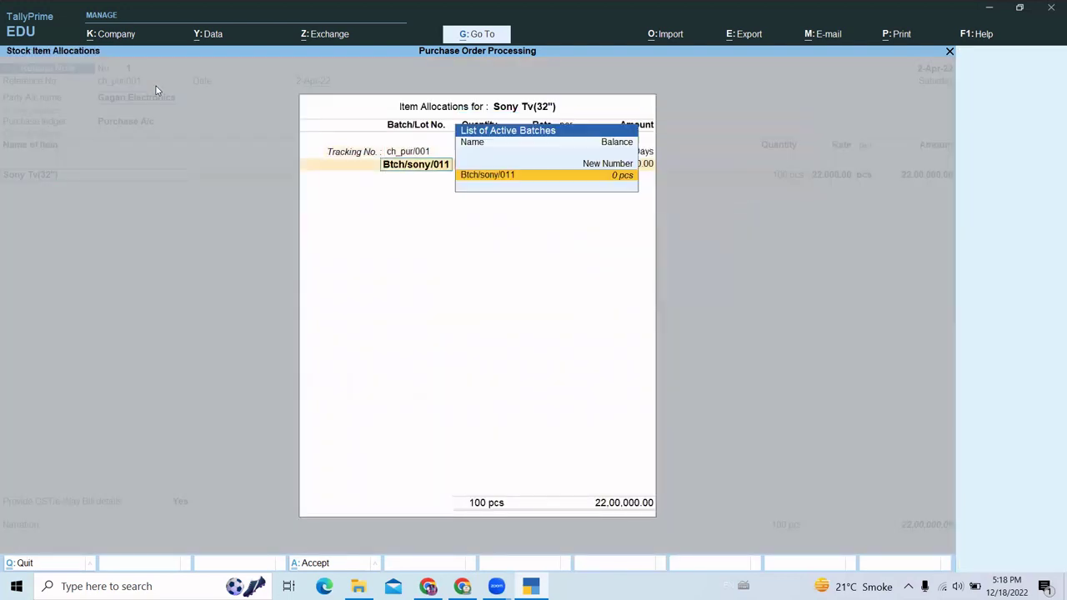
pyautogui.press('Return')
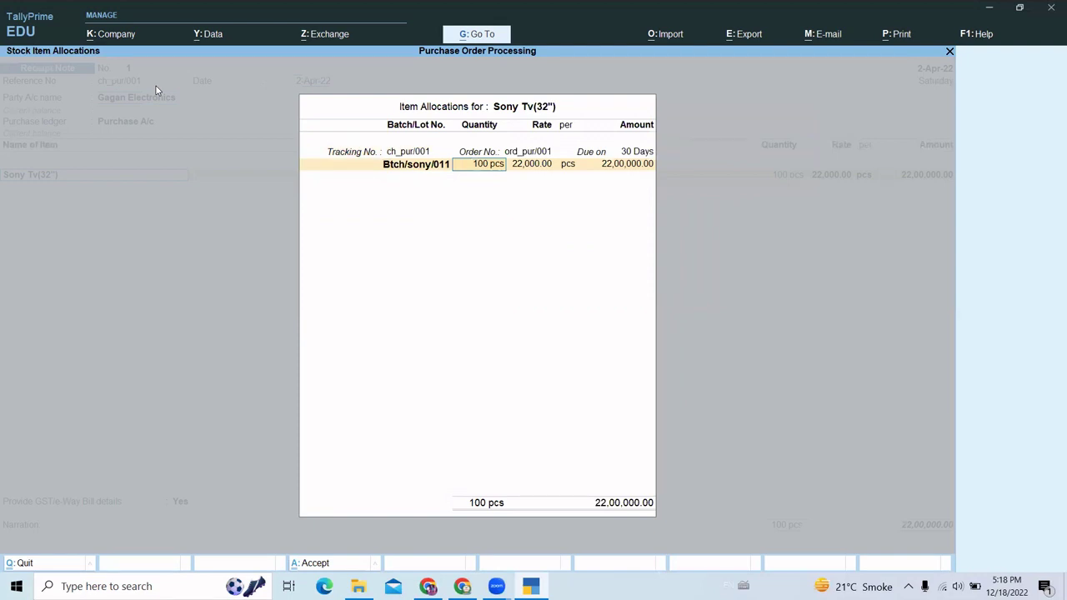
pyautogui.write('80')
pyautogui.press('BackSpace')
pyautogui.press('BackSpace')
pyautogui.write('100')
pyautogui.press('Return')
pyautogui.press('Return')
pyautogui.press('Return')
pyautogui.press('Return')
pyautogui.press('Return')
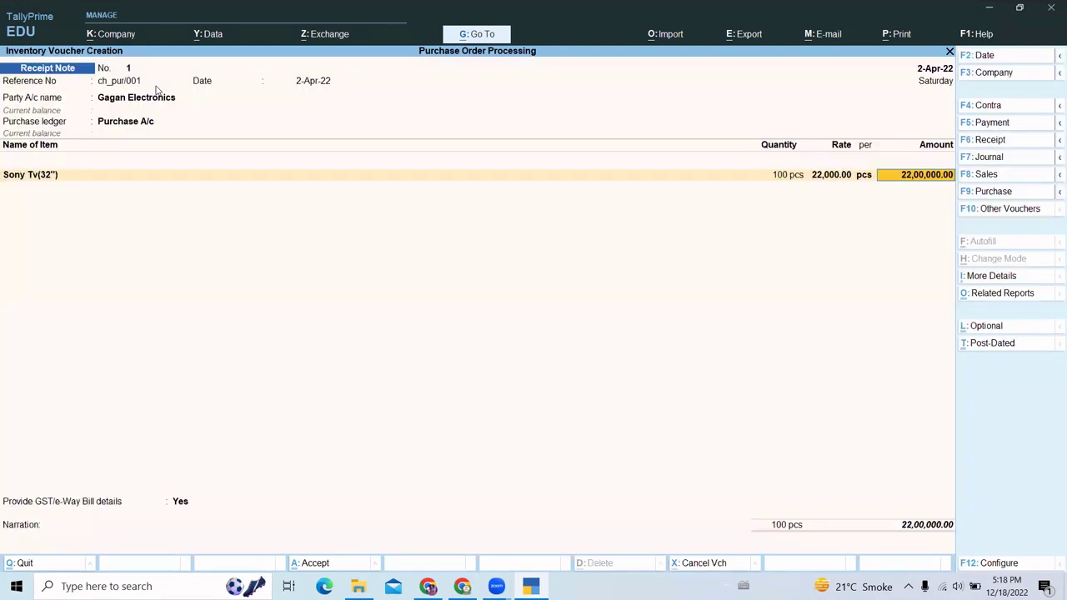
# - End the item list, set GST/e-Way Bill details to No, and save receipt note 1
pyautogui.press('Return')
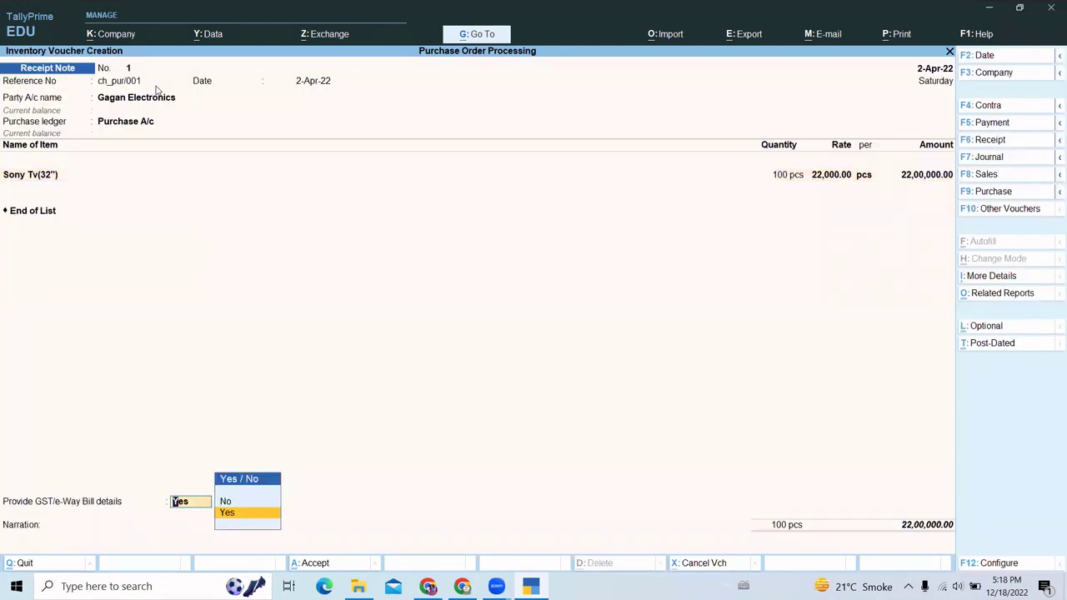
pyautogui.press('Up')
pyautogui.press('Return')
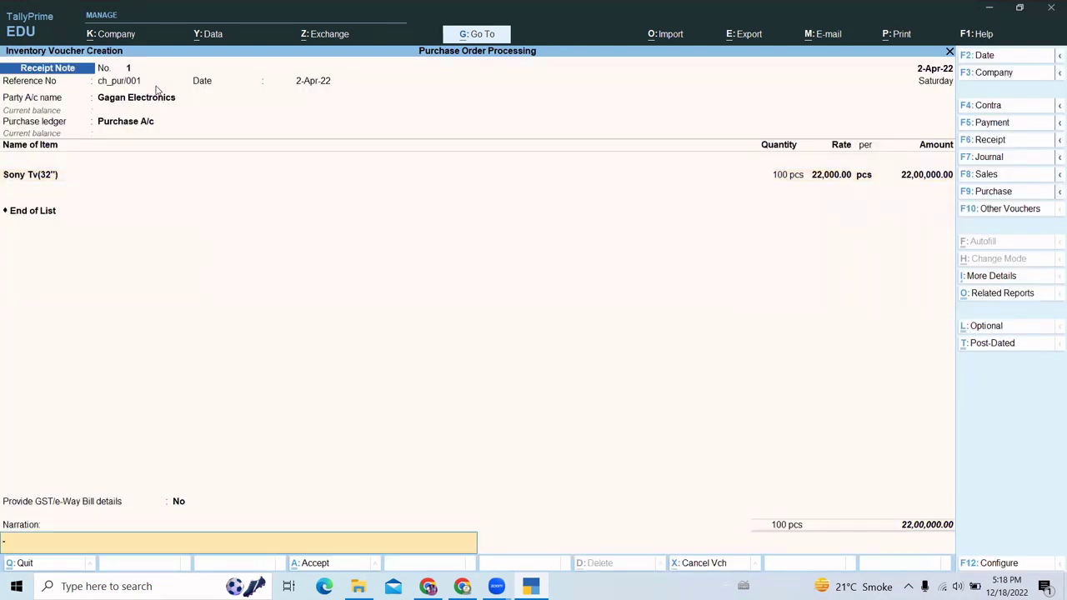
pyautogui.press('Return')
pyautogui.press('Return')
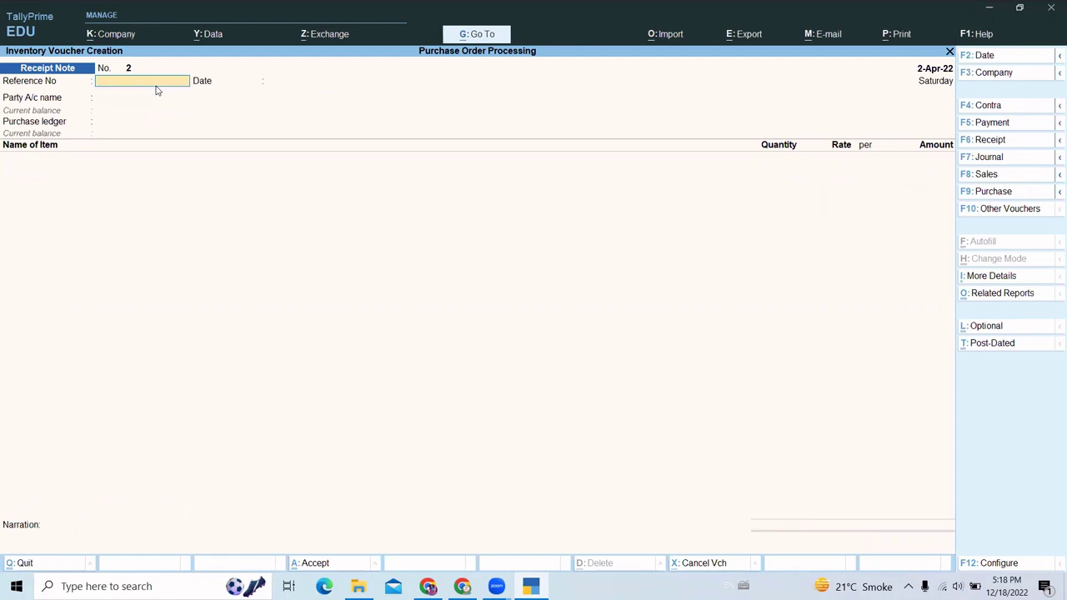
# - Set receipt note 2's date to 2-Apr-22, reference ch_pur/001 and party Gagan Electronics
pyautogui.press('F2')
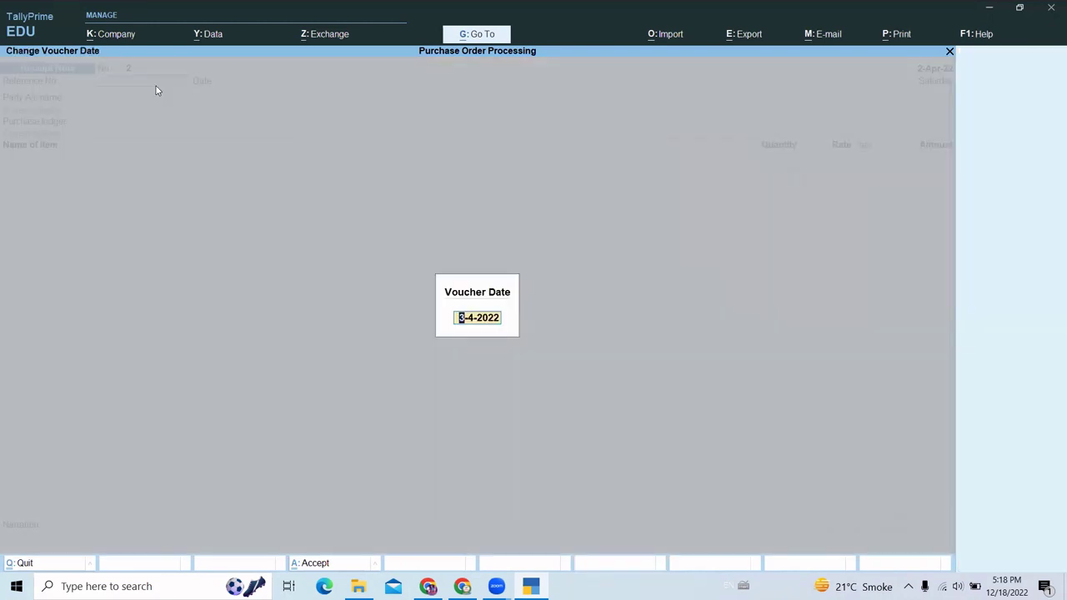
pyautogui.write('2-4')
pyautogui.press('Return')
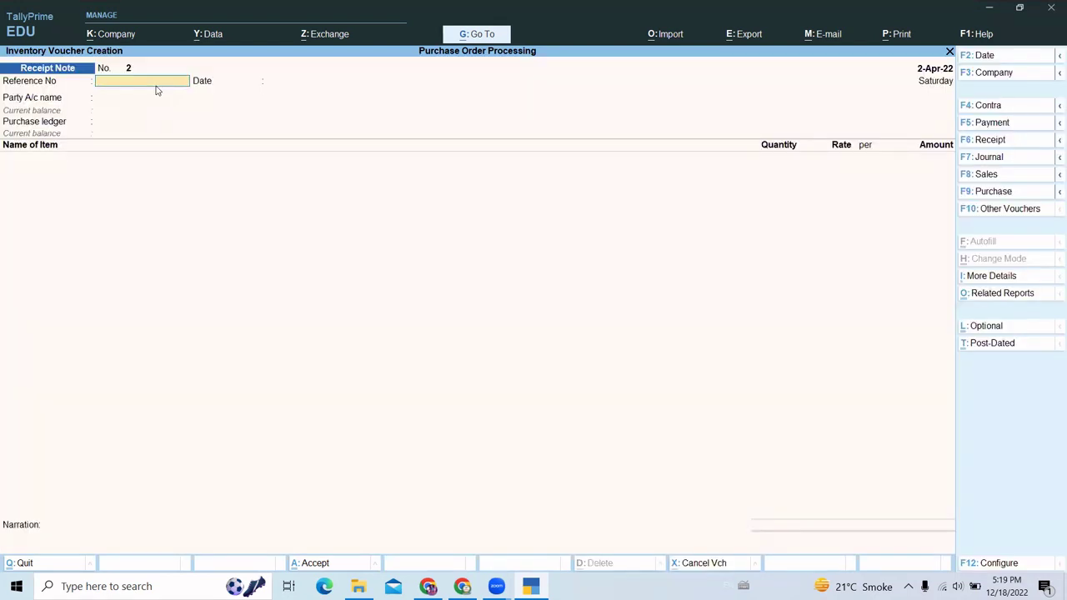
pyautogui.write('ch_pur/001')
pyautogui.press('Return')
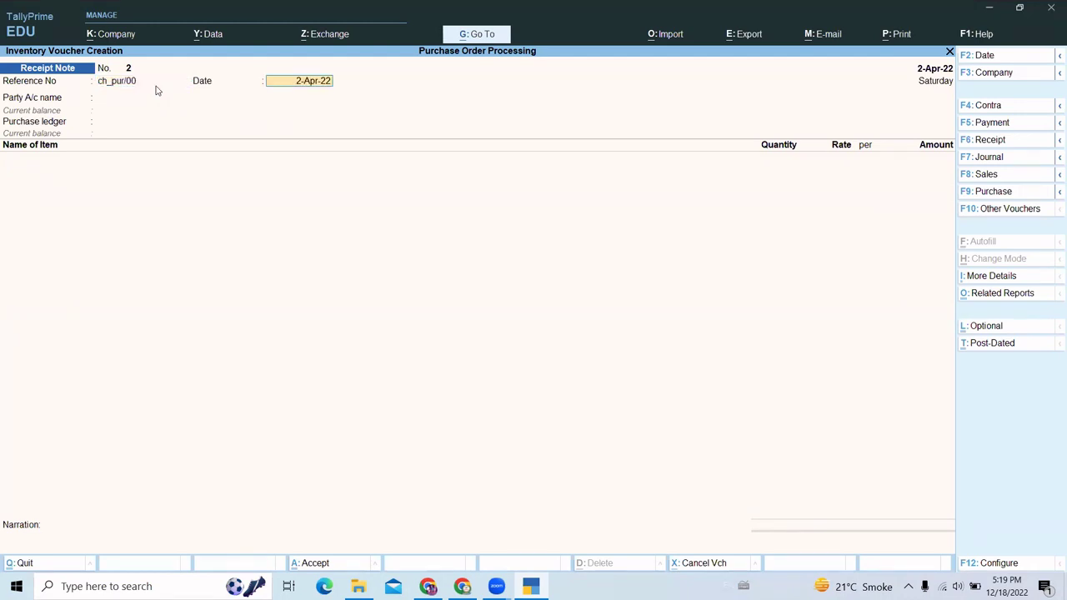
pyautogui.press('Return')
pyautogui.press('Down')
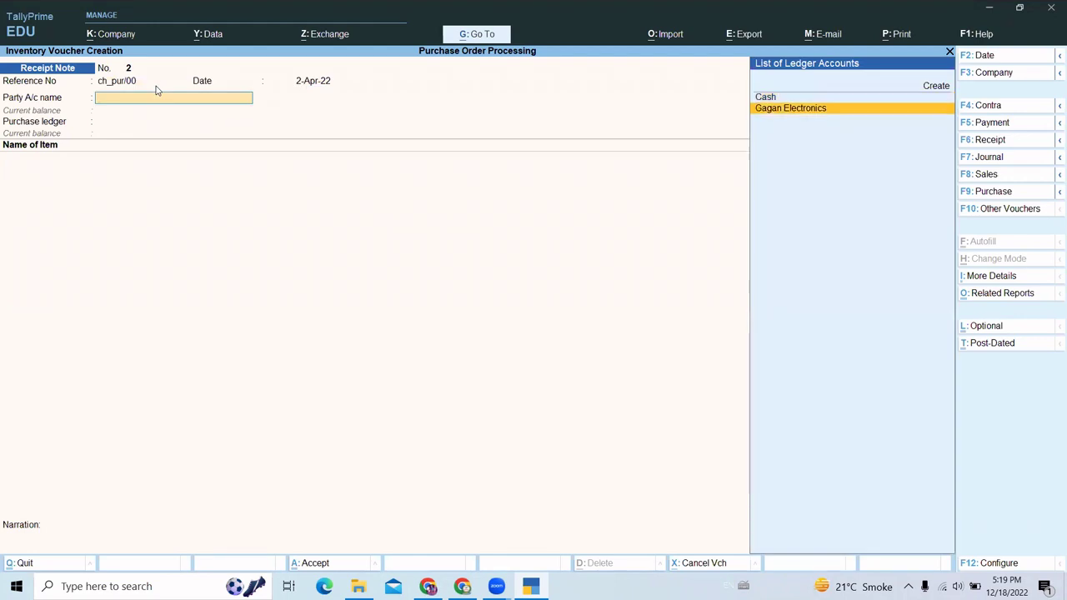
pyautogui.press('Return')
# - Link order ord_pur/002, keep Purchase A/c and allocate Sony Refrigerator to batch Btch/sony/002
pyautogui.press('Down')
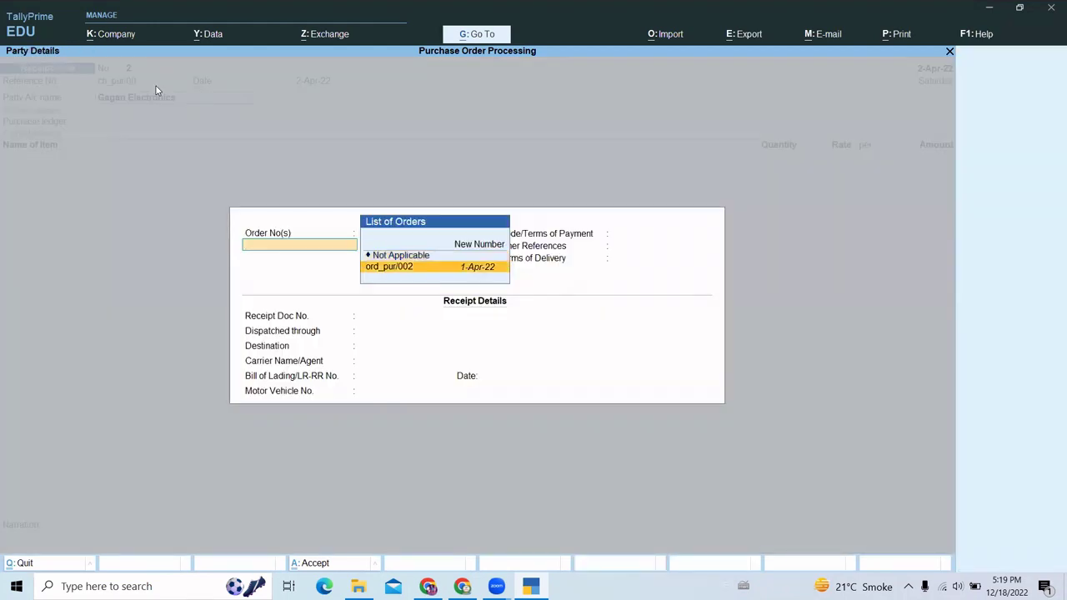
pyautogui.press('Return')
pyautogui.press('Return')
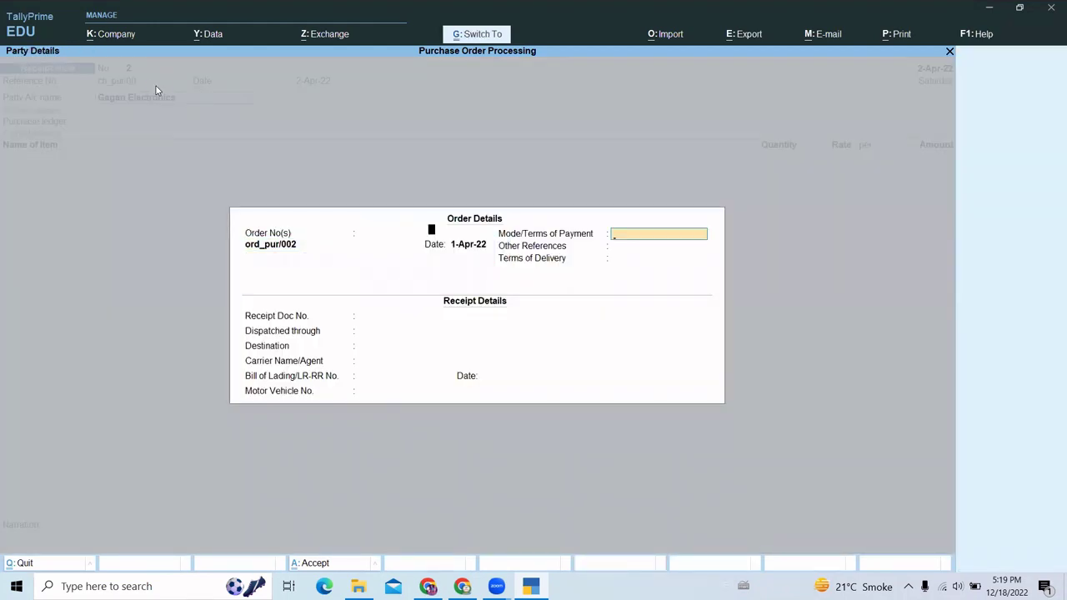
pyautogui.hotkey('ctrl', 'a')
pyautogui.hotkey('ctrl', 'a')
pyautogui.press('Return')
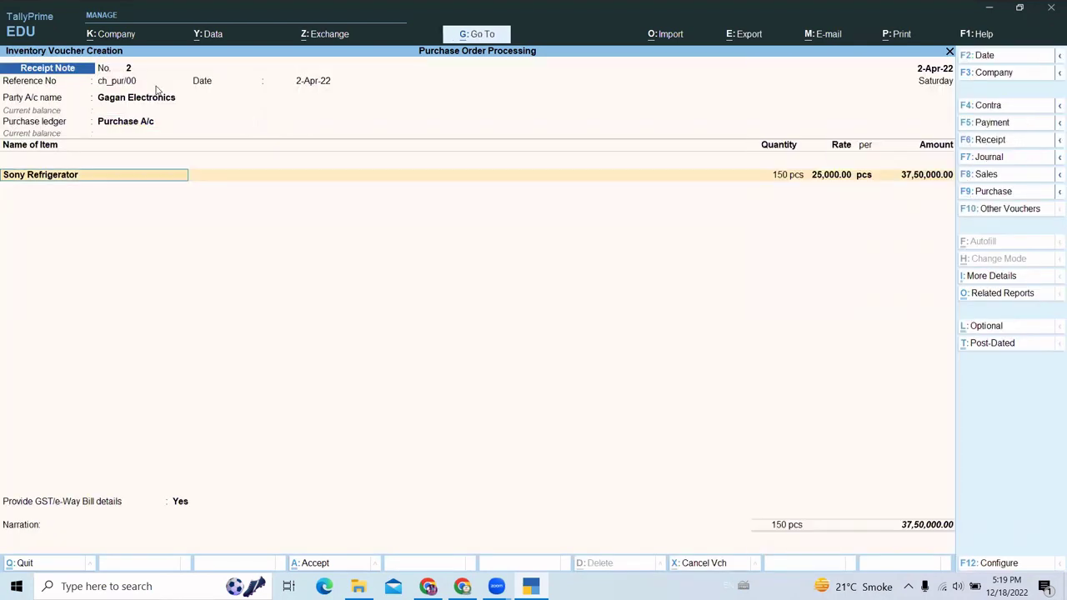
pyautogui.press('Return')
pyautogui.press('Return')
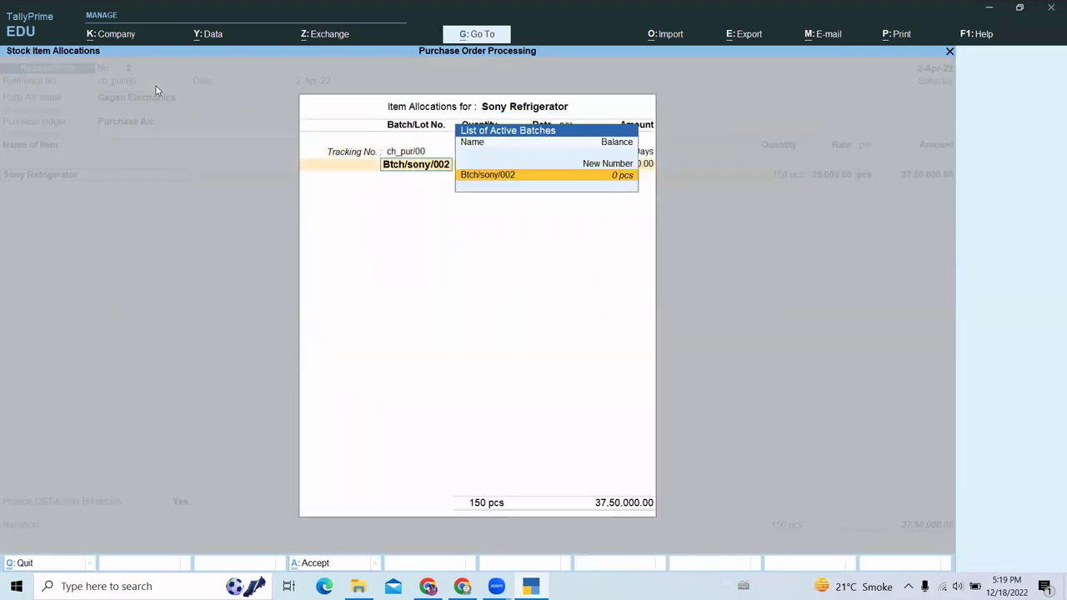
pyautogui.press('Return')
pyautogui.press('Return')
pyautogui.press('Return')
pyautogui.press('Return')
pyautogui.press('Return')
pyautogui.press('Return')
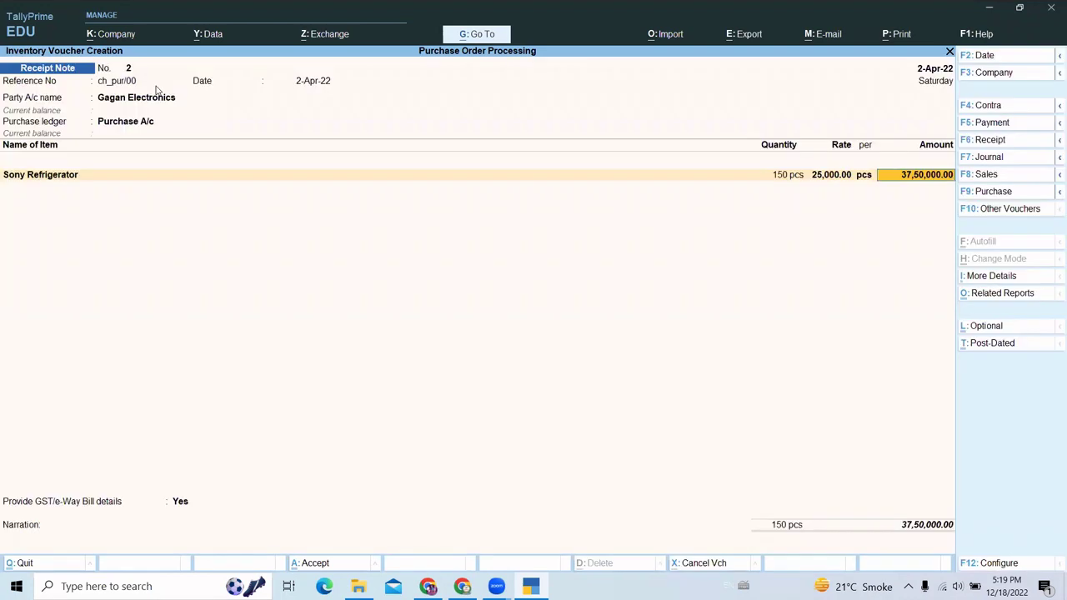
pyautogui.press('Return')
pyautogui.press('Return')
# - Skip e-Way Bill details, save receipt note 2 and leave voucher entry
pyautogui.press('Return')
pyautogui.press('Return')
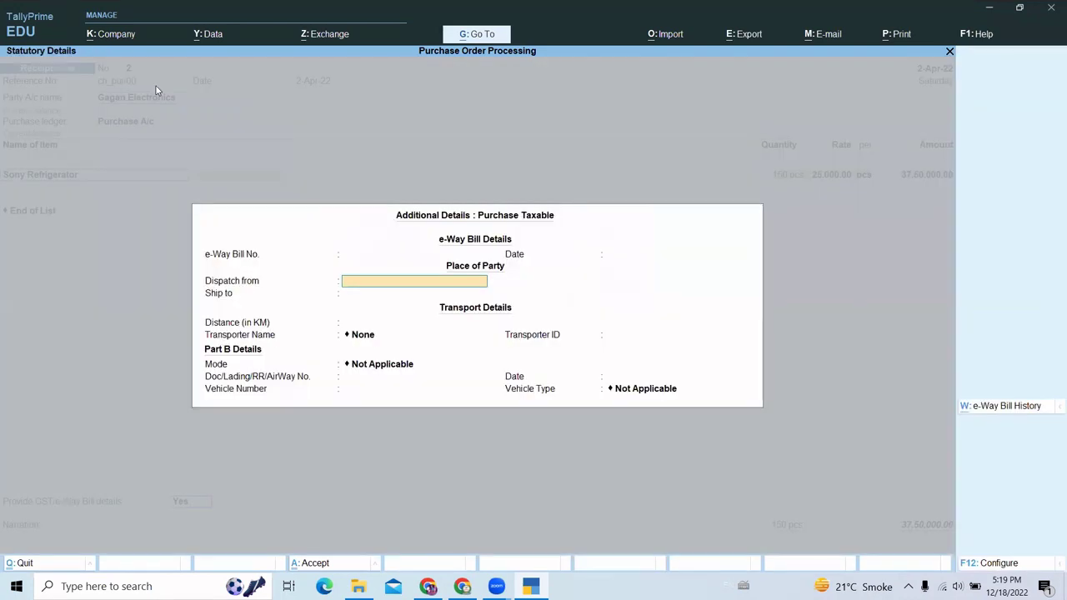
pyautogui.hotkey('ctrl', 'a')
pyautogui.press('Return')
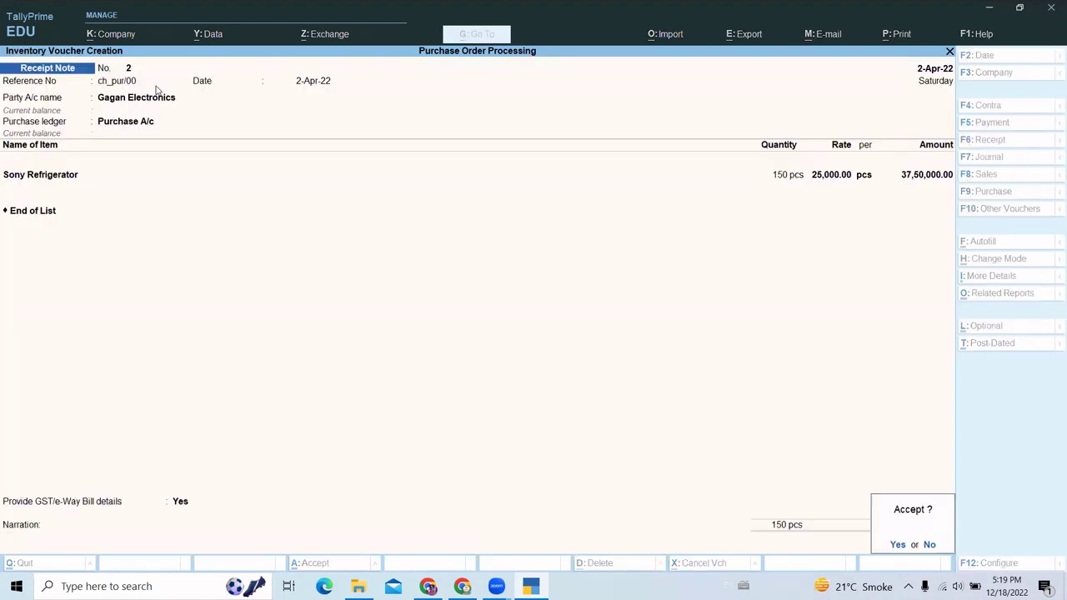
pyautogui.press('y')
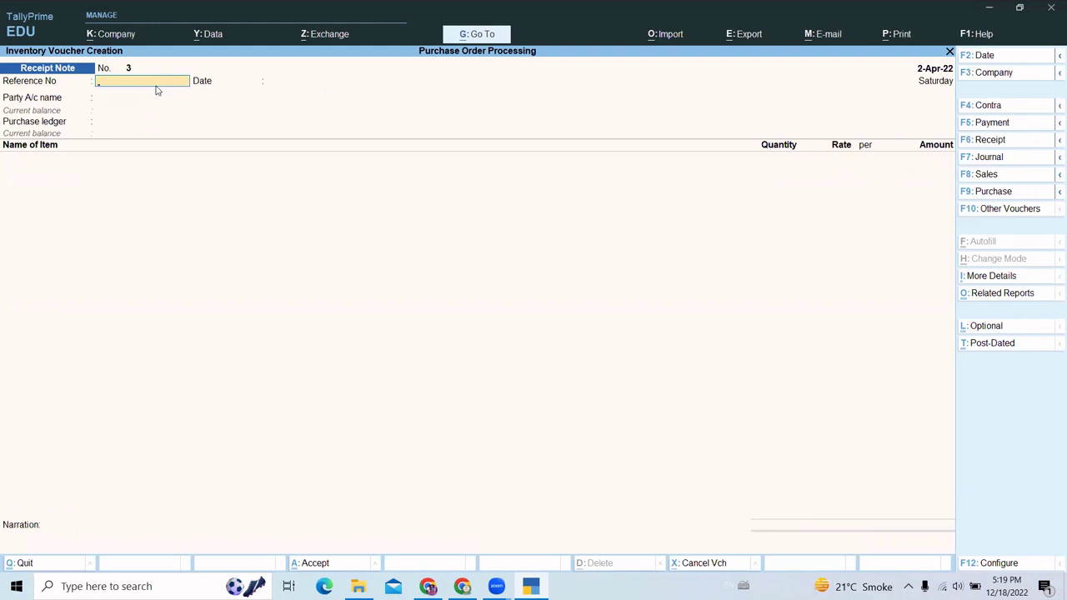
pyautogui.press('Escape')
# - Open Purchase Order Outstandings under More Reports > Statements of Inventory
pyautogui.press('d')
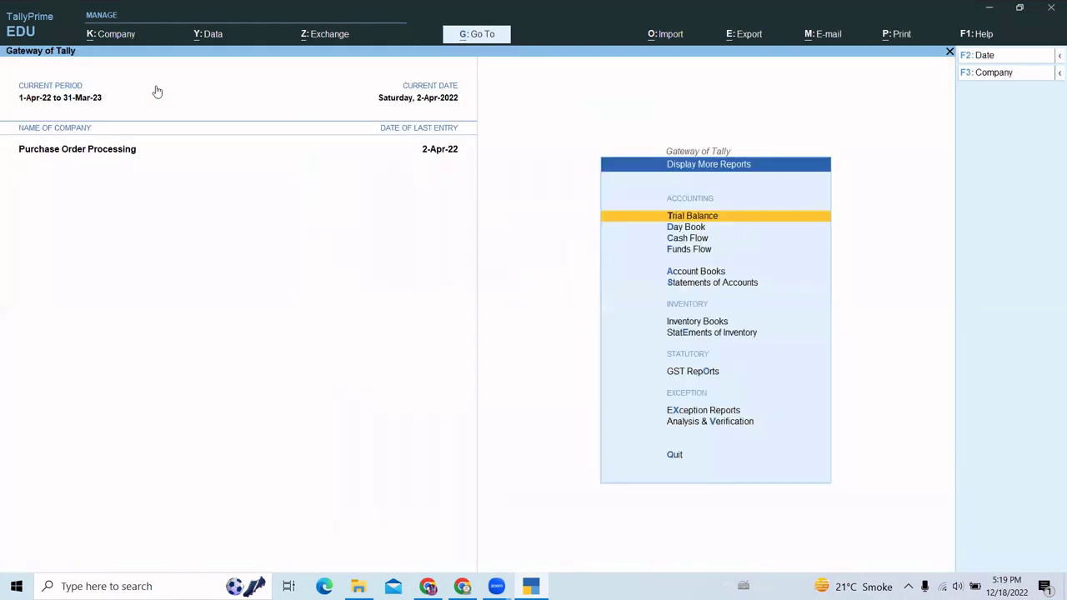
pyautogui.press('Down')
pyautogui.press('Down')
pyautogui.press('Down')
pyautogui.press('Down')
pyautogui.press('Down')
pyautogui.press('Down')
pyautogui.press('Down')
pyautogui.press('Down')
pyautogui.press('Down')
pyautogui.press('Up')
pyautogui.press('Up')
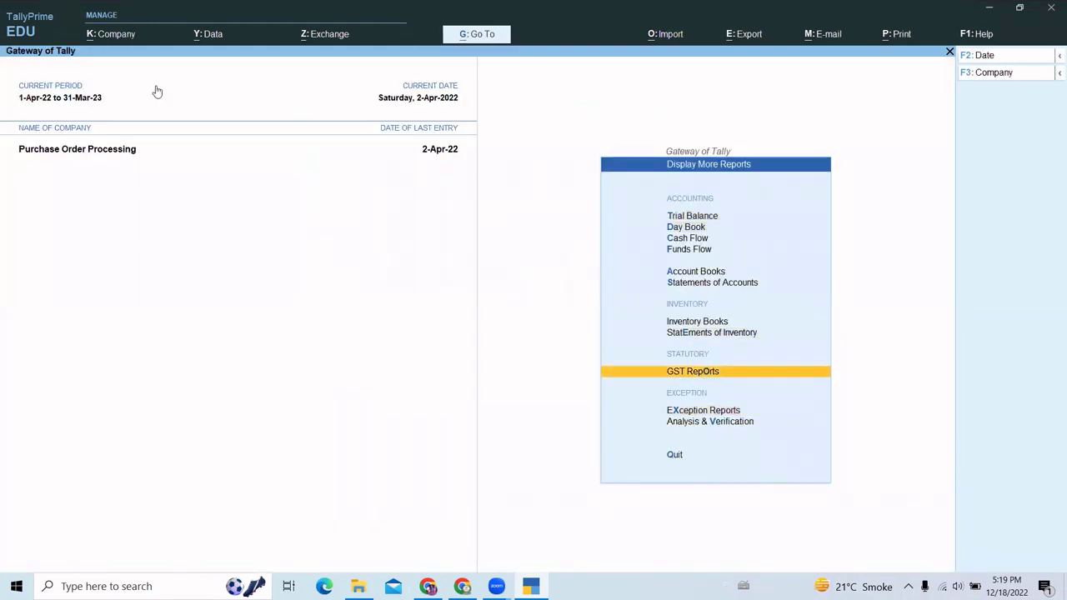
pyautogui.press('Return')
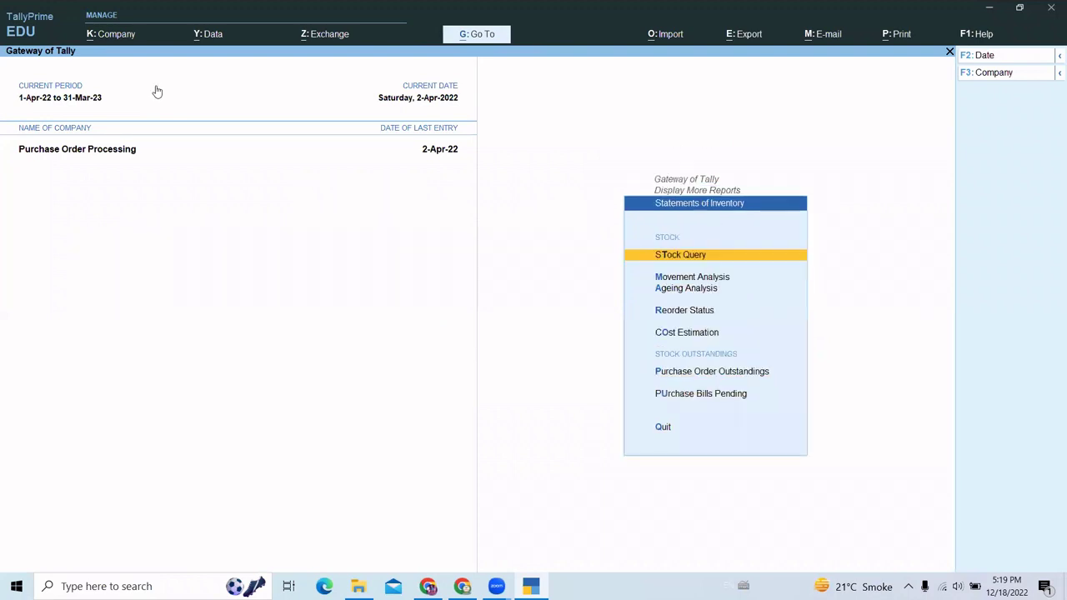
pyautogui.press('Down')
pyautogui.press('Down')
pyautogui.press('Down')
pyautogui.press('Down')
pyautogui.press('Down')
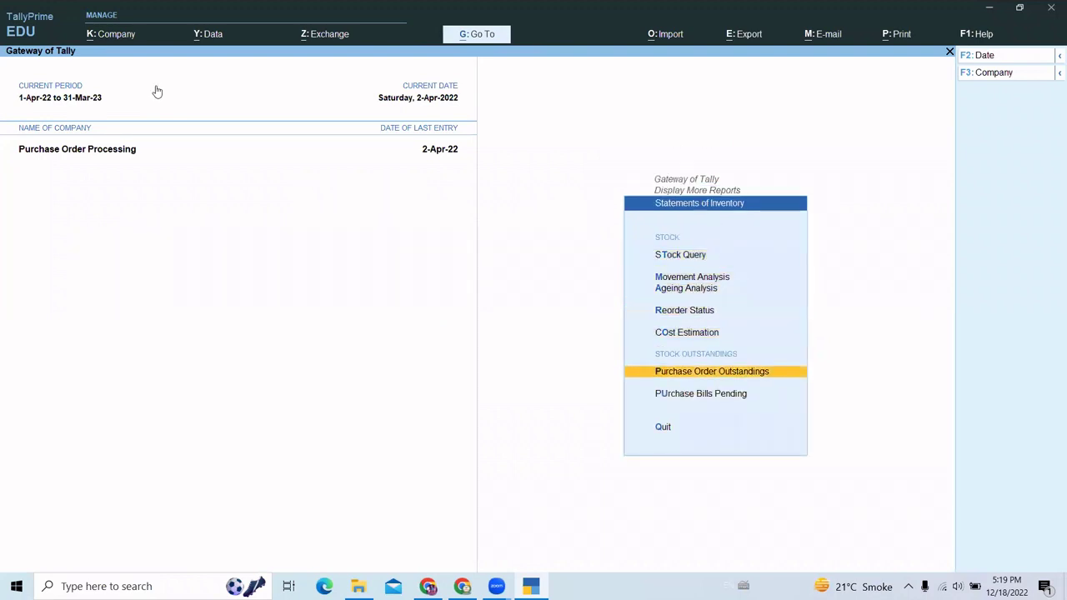
pyautogui.press('Return')
# - View ledger-wise outstandings for Gagan Electronics, finding none pending, then back out
pyautogui.press('Down')
pyautogui.press('Down')
pyautogui.press('Down')
pyautogui.press('Down')
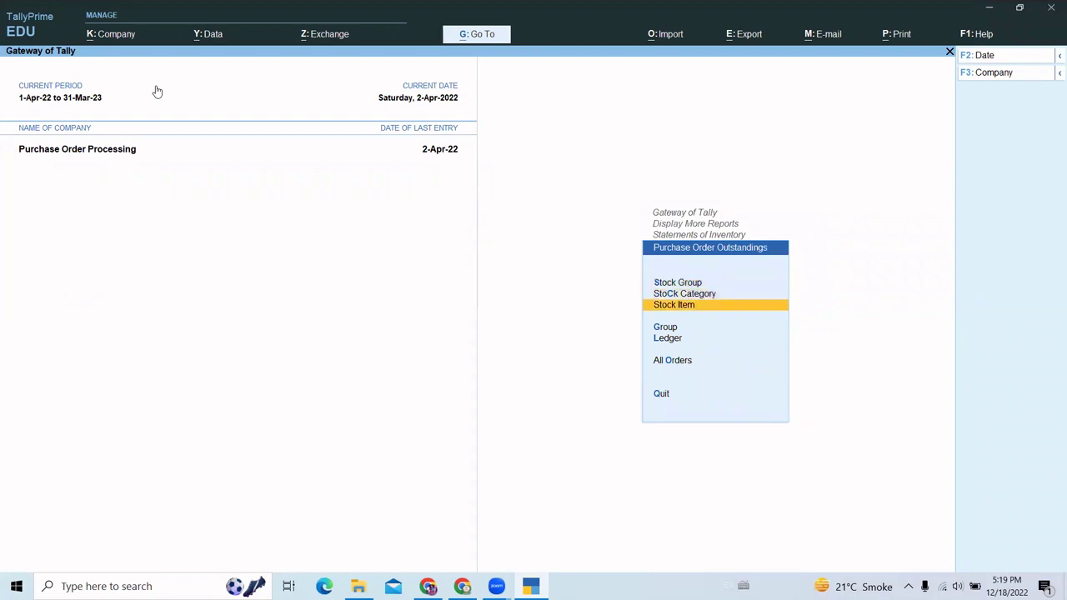
pyautogui.press('Return')
pyautogui.press('Down')
pyautogui.press('Return')
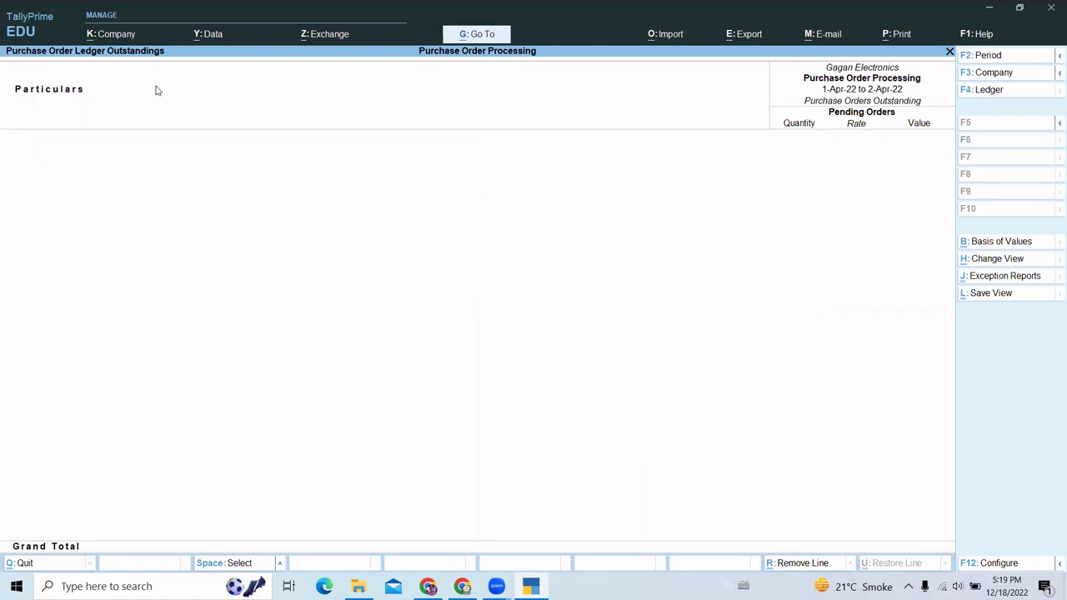
pyautogui.press('Escape')
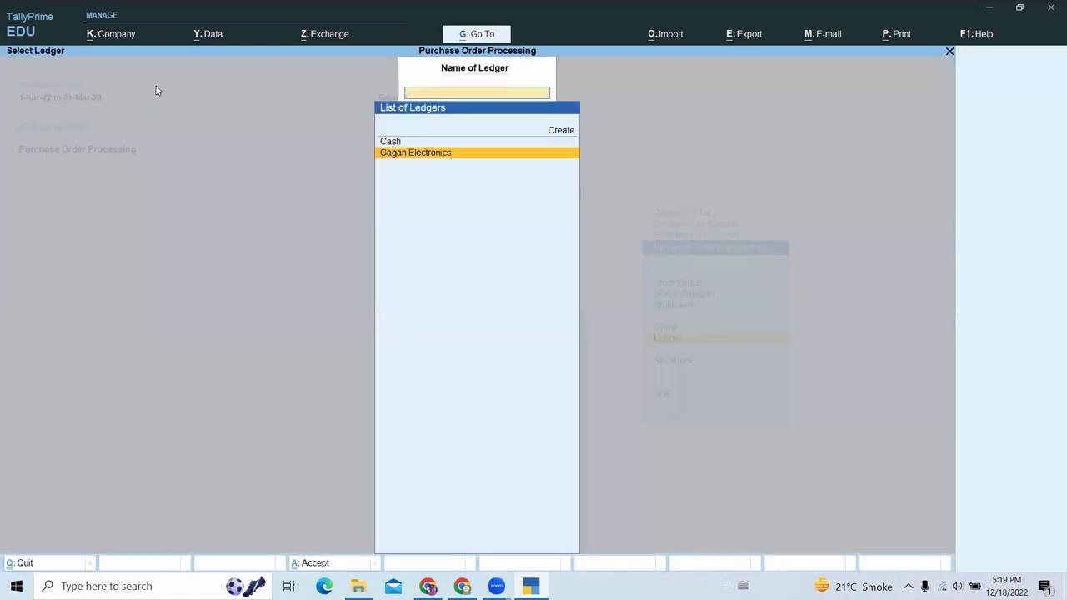
pyautogui.press('Escape')
pyautogui.press('Escape')
pyautogui.press('Escape')
pyautogui.press('Escape')
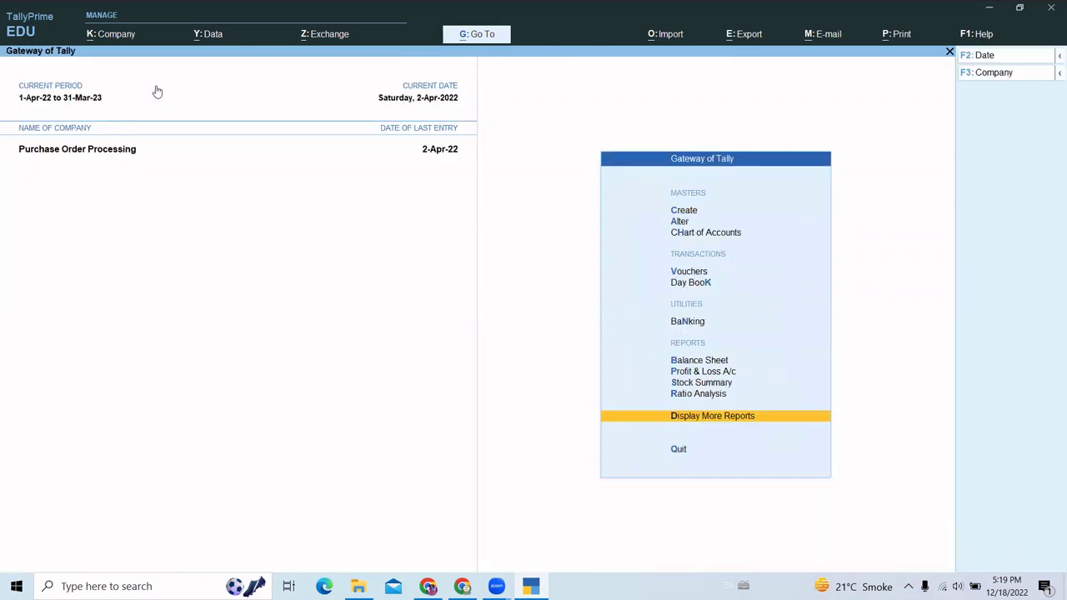
pyautogui.press('Up')
pyautogui.press('Up')
pyautogui.press('Return')
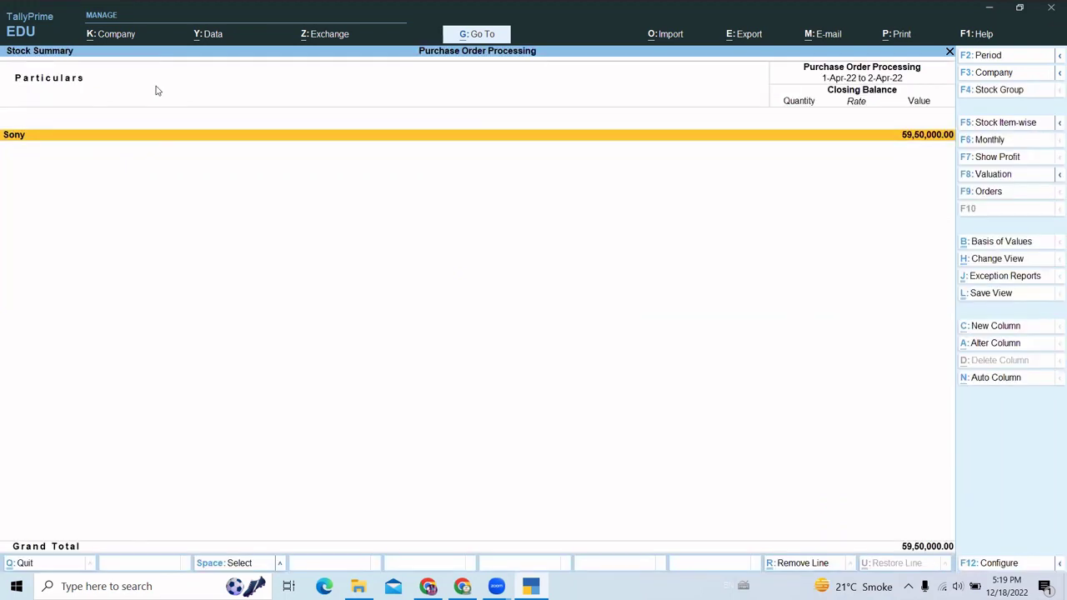
pyautogui.press('alt')
pyautogui.hotkey('alt', 'F5')
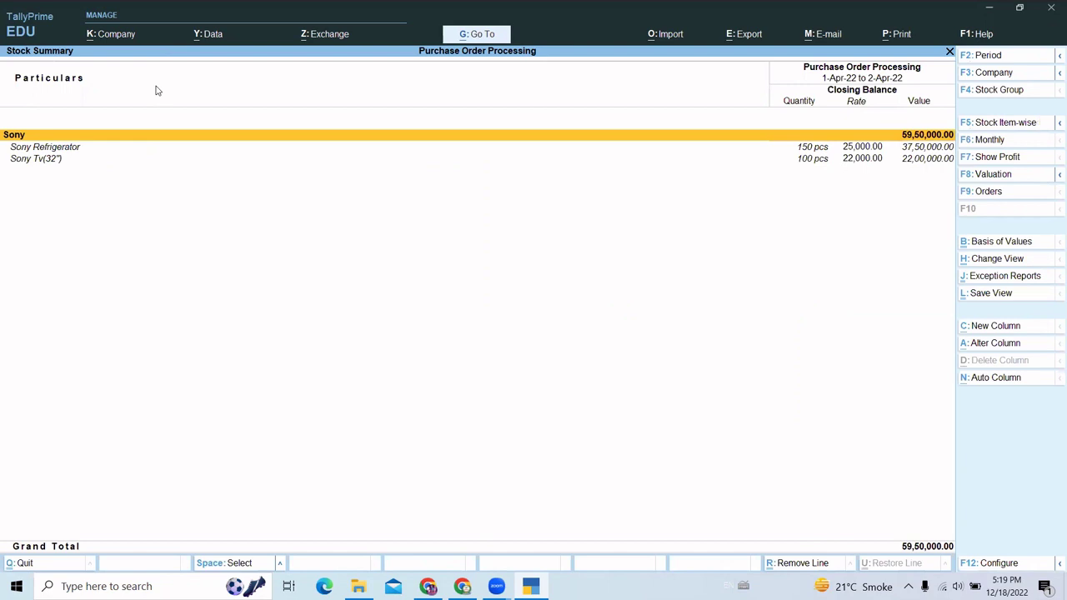
pyautogui.press('Down')
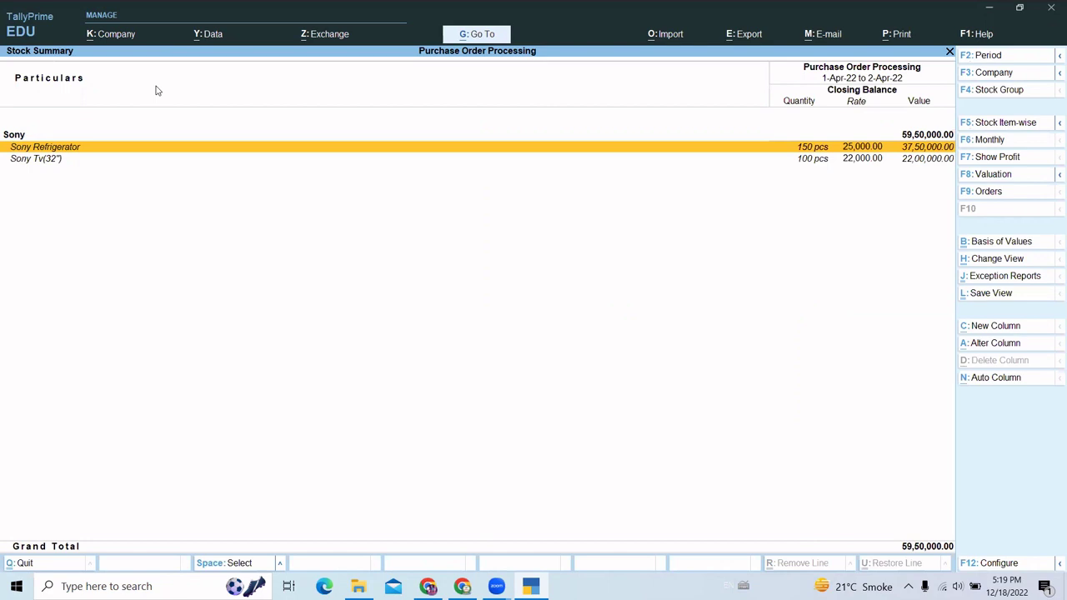
pyautogui.press('Down')
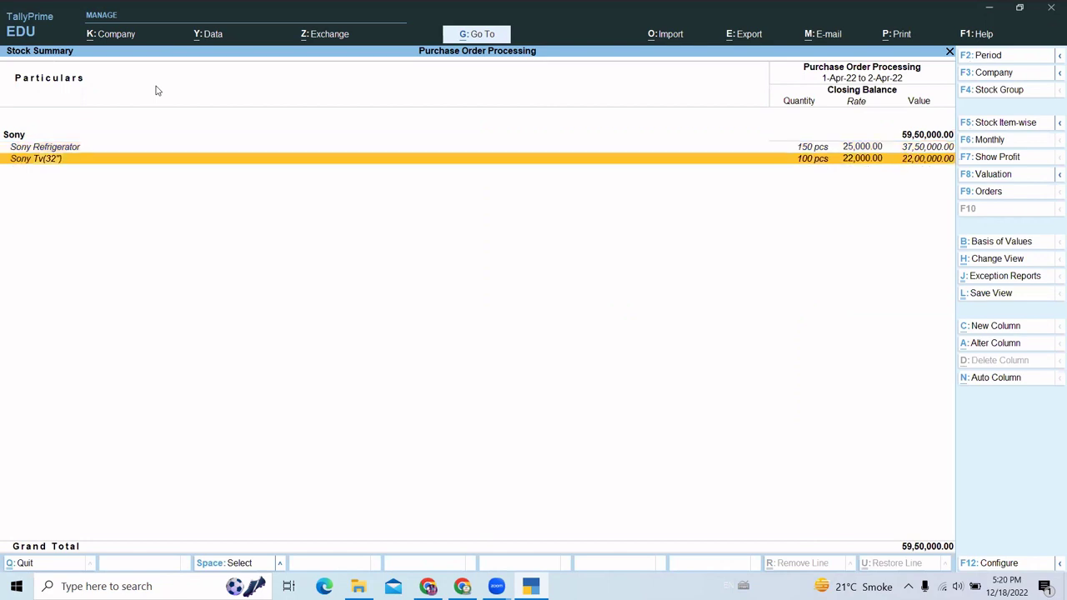
pyautogui.press('Escape')
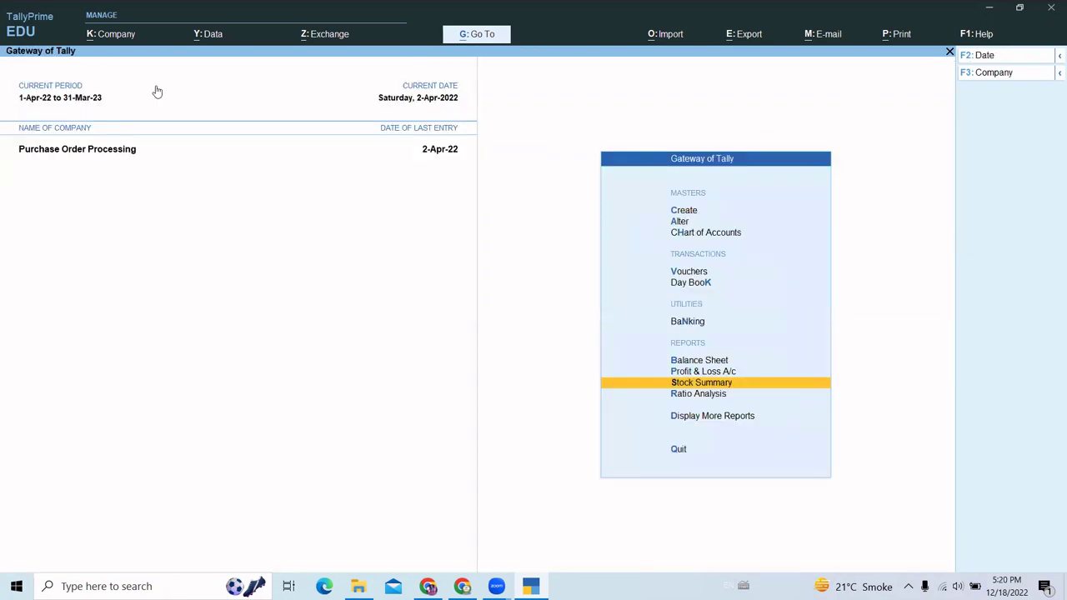
pyautogui.press('Up')
pyautogui.press('Up')
pyautogui.press('Up')
pyautogui.press('Up')
pyautogui.press('Up')
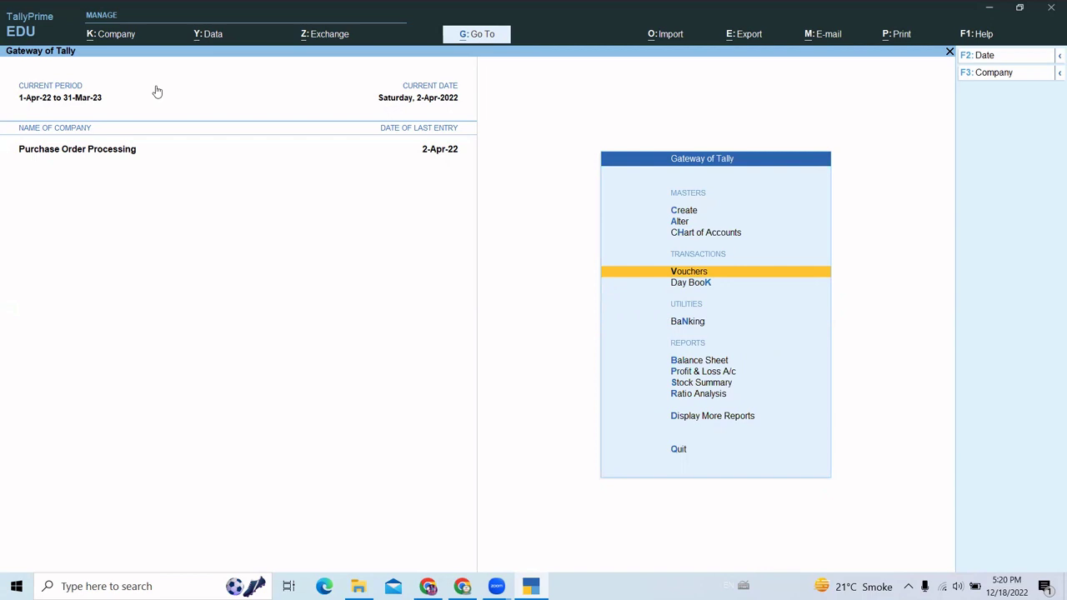
# - Start a new voucher and switch it to the inactive Rejections Out type, activating it
pyautogui.press('Return')
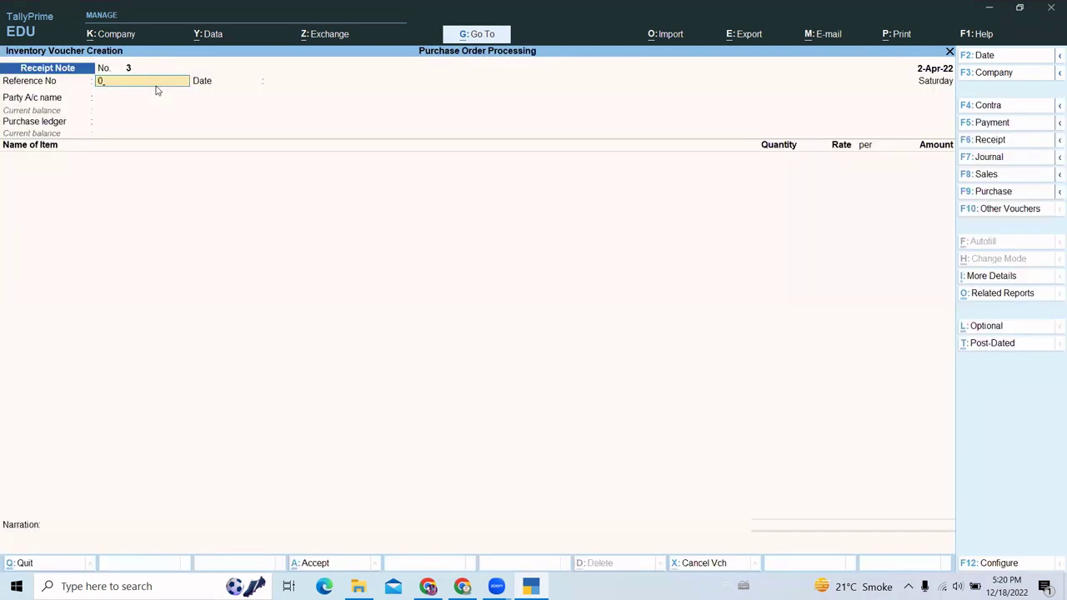
pyautogui.press('F10')
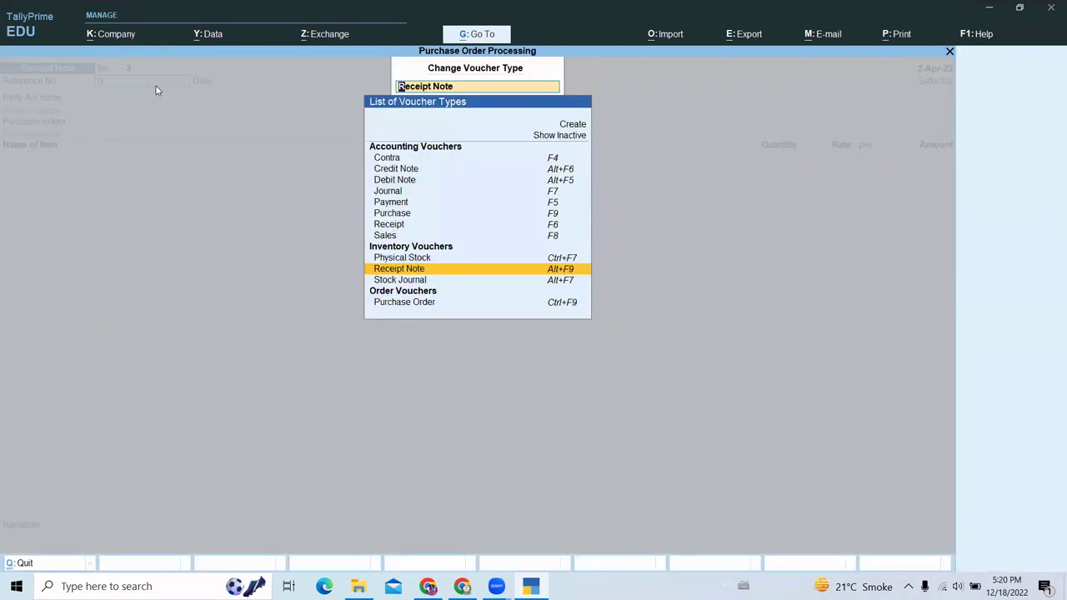
pyautogui.press('Up')
pyautogui.press('Up')
pyautogui.press('Up')
pyautogui.press('Up')
pyautogui.press('Up')
pyautogui.press('Up')
pyautogui.press('Up')
pyautogui.press('Up')
pyautogui.press('Up')
pyautogui.press('Up')
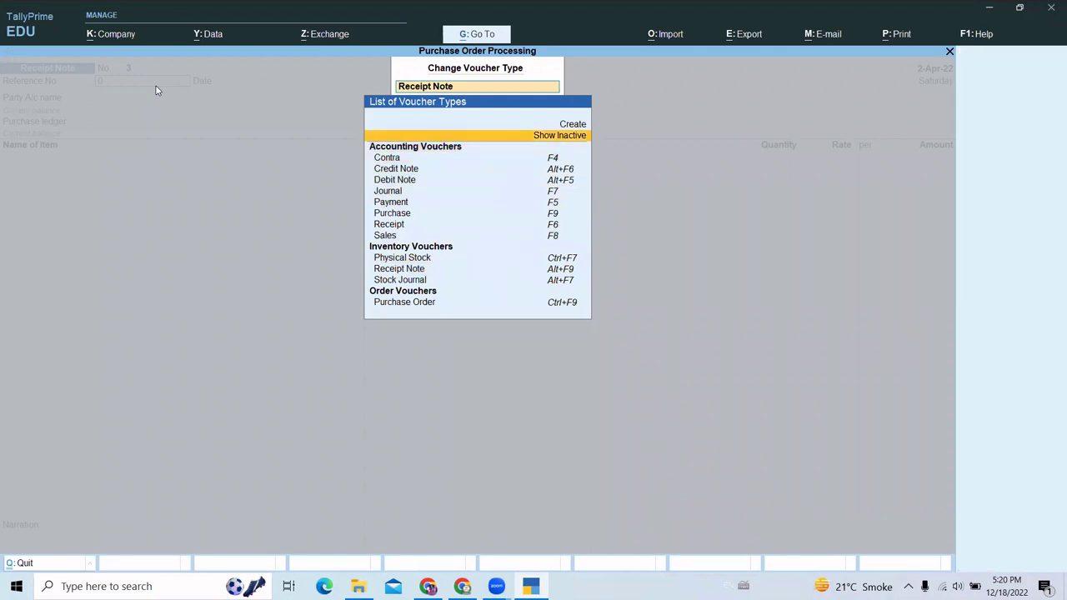
pyautogui.press('Return')
pyautogui.write('Rej')
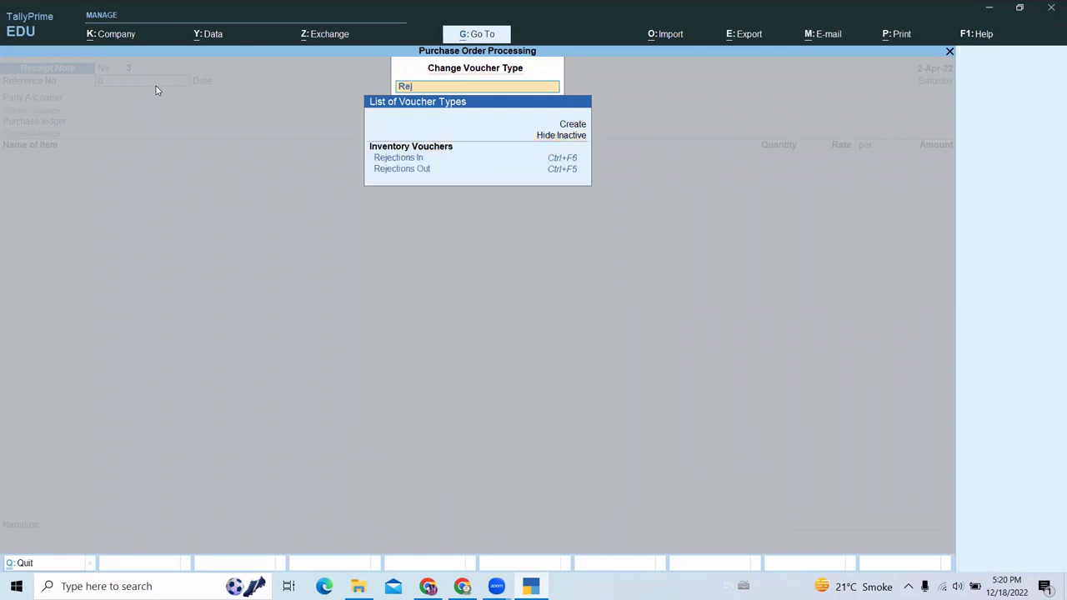
pyautogui.press('Down')
pyautogui.press('Return')
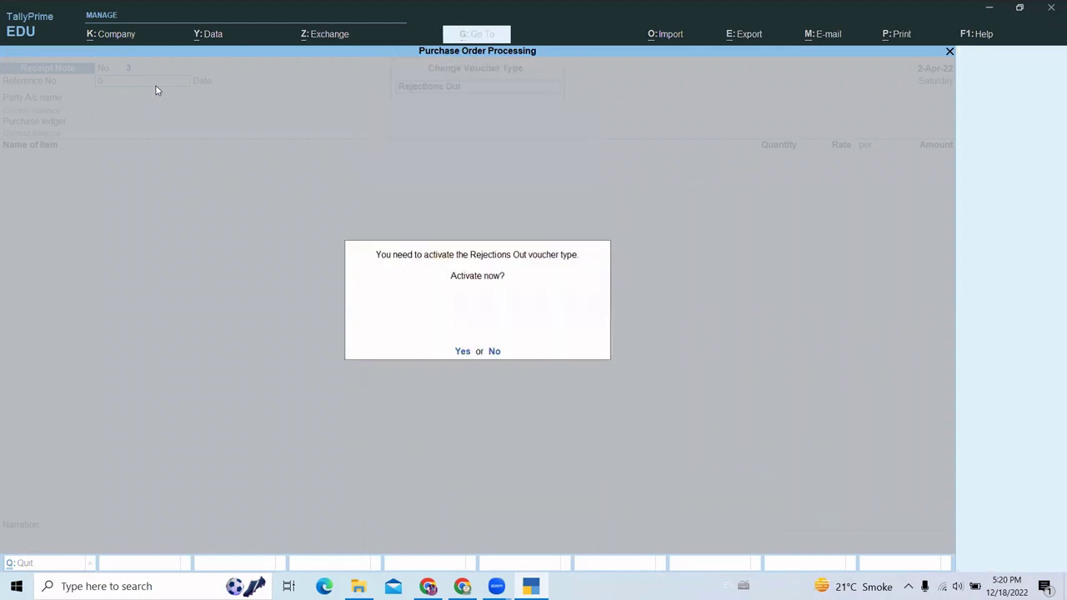
pyautogui.press('Return')
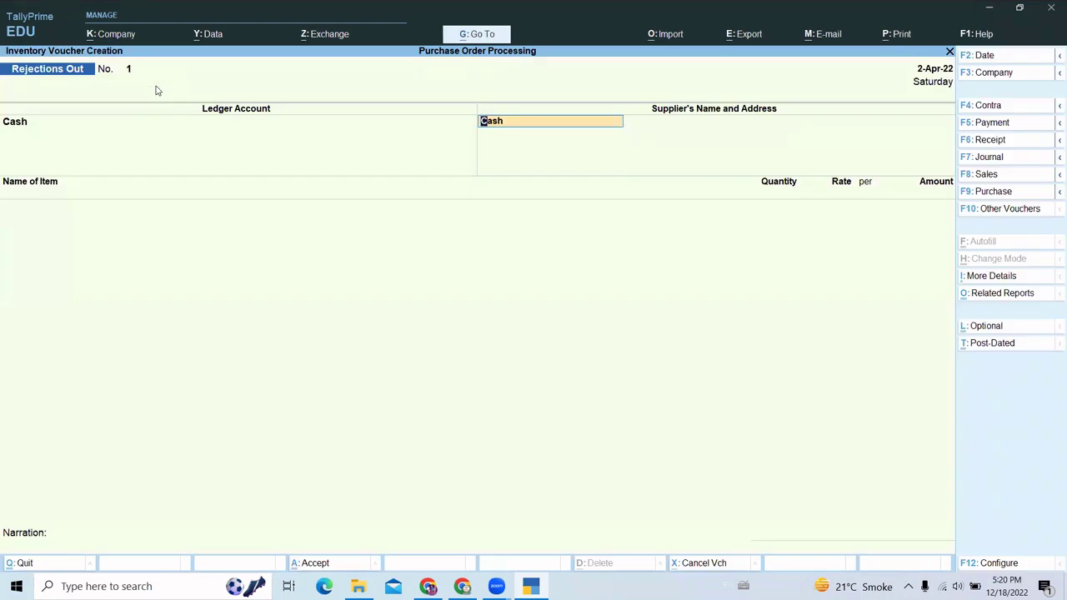
# - Choose Gagan Electronics as the party ledger for the rejection
pyautogui.press('Return')
pyautogui.write('G')
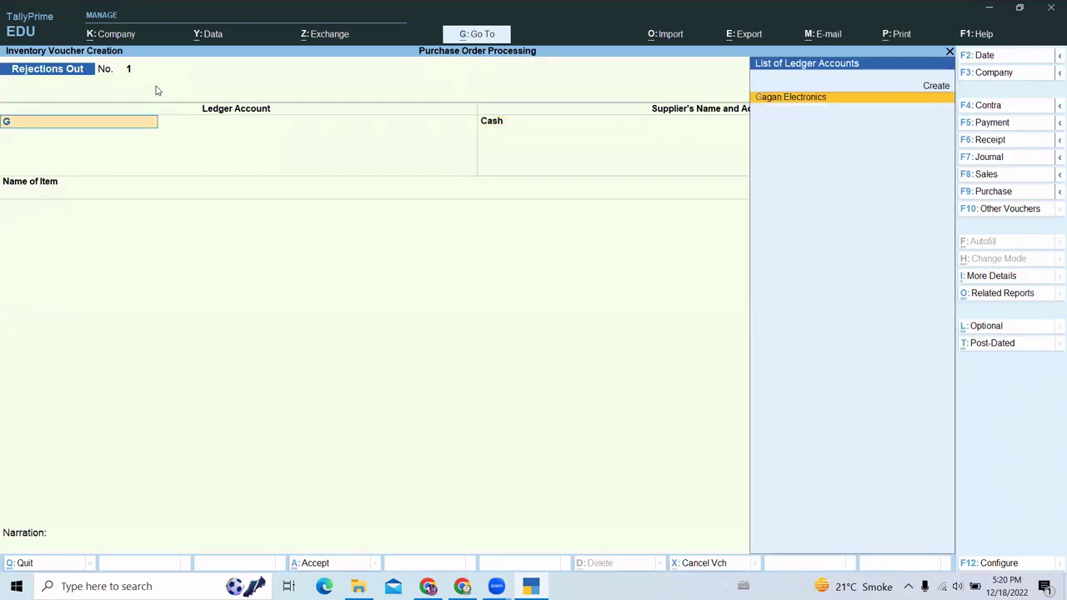
pyautogui.press('Return')
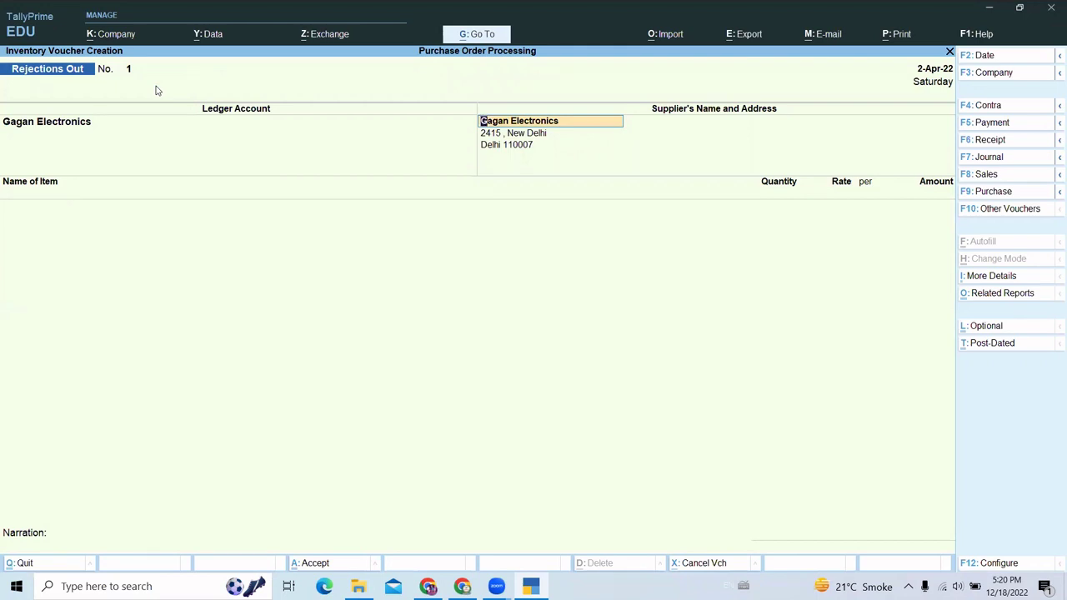
pyautogui.press('Return')
pyautogui.press('Return')
pyautogui.press('Return')
pyautogui.press('Return')
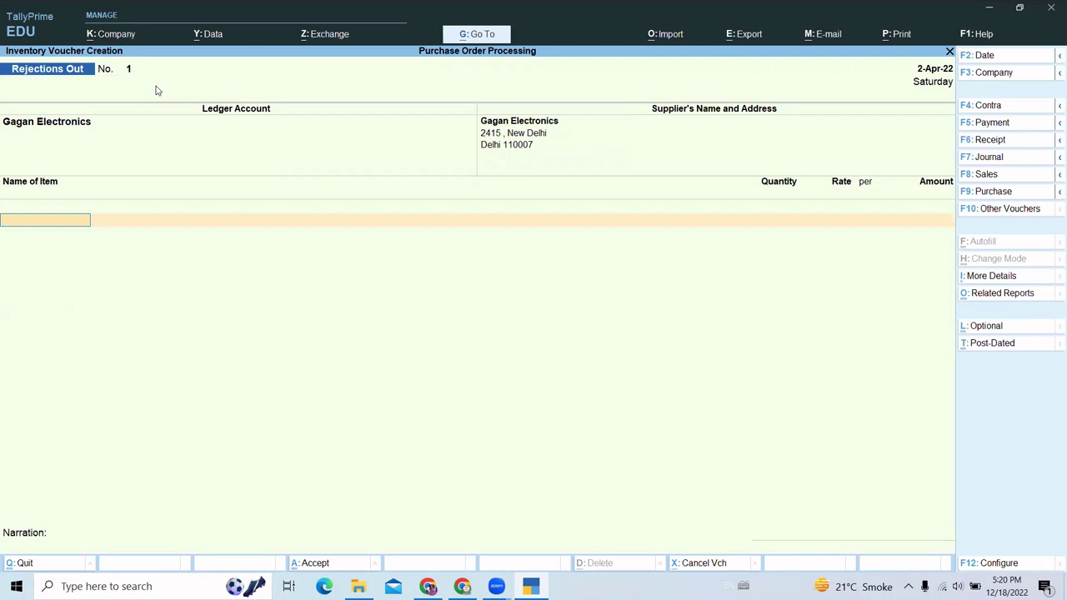
# - Return 5 pcs of Sony Tv(32") at 22,000.00 via tracking ch_pur/001, batch Btch/sony/011
pyautogui.write('S')
pyautogui.press('Down')
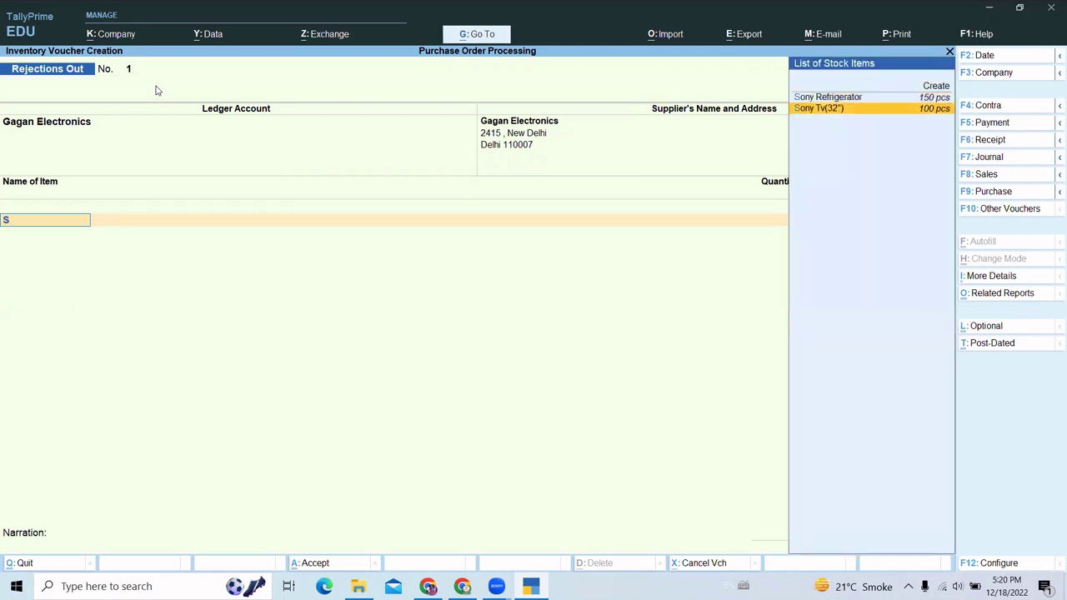
pyautogui.press('Return')
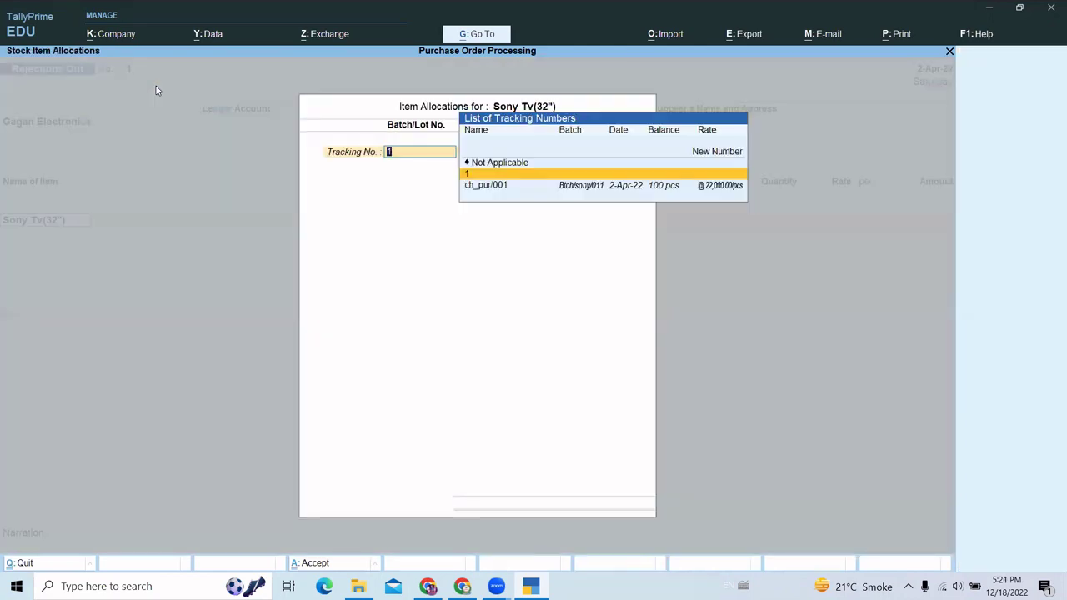
pyautogui.write('1')
pyautogui.press('Return')
pyautogui.press('Return')
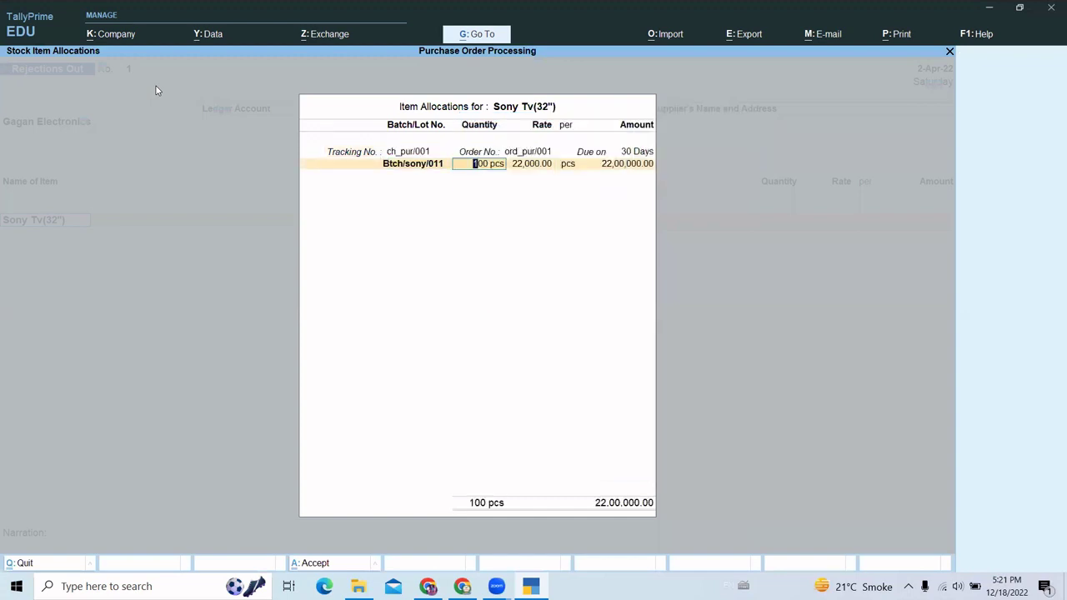
pyautogui.write('5')
pyautogui.press('Return')
pyautogui.press('Return')
pyautogui.press('Return')
pyautogui.press('Return')
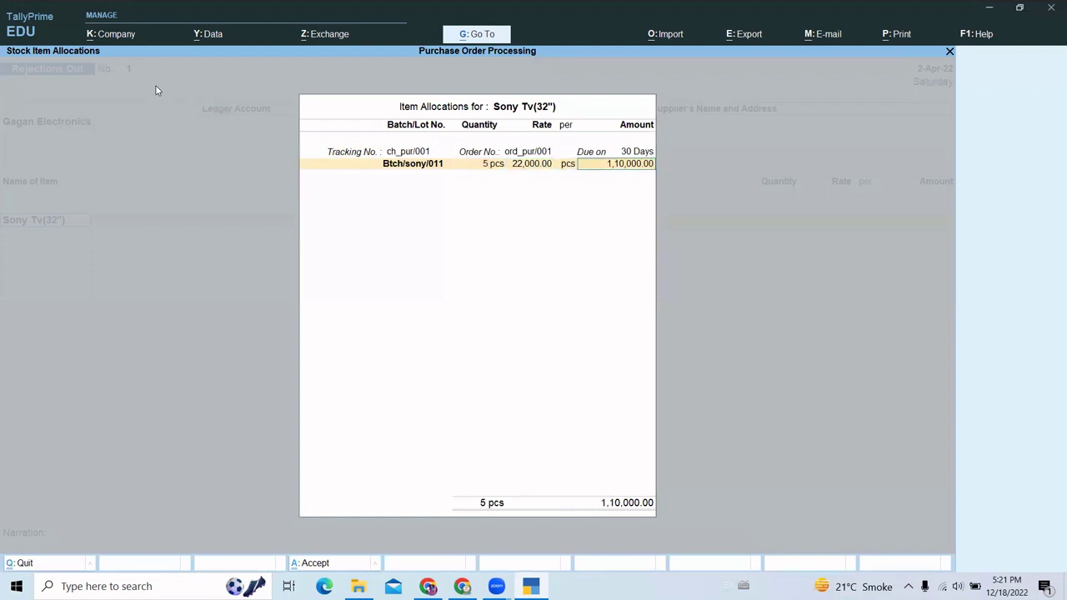
pyautogui.press('Return')
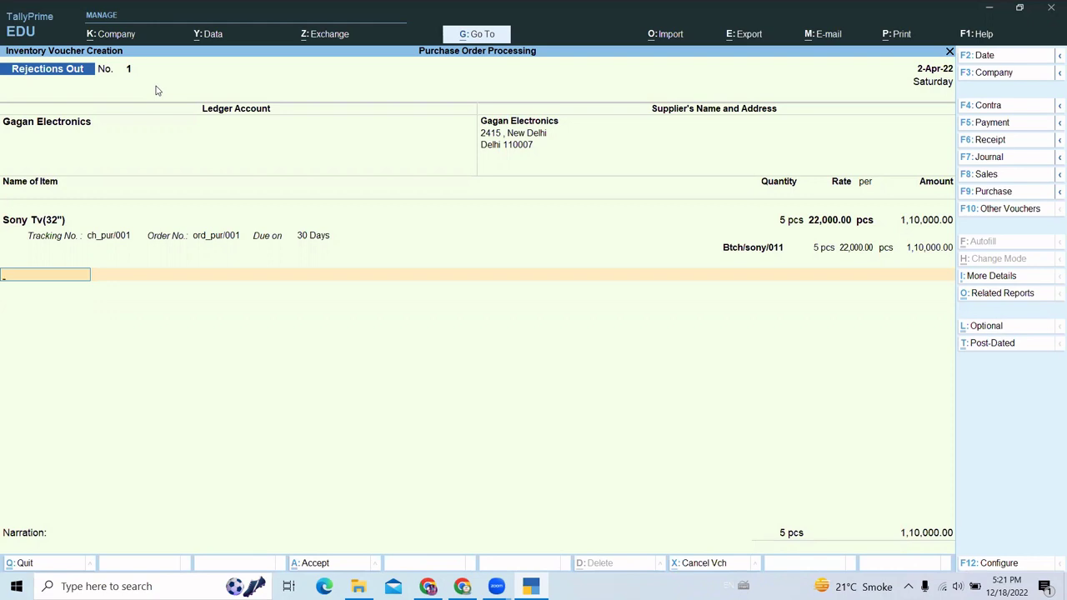
pyautogui.write('R')
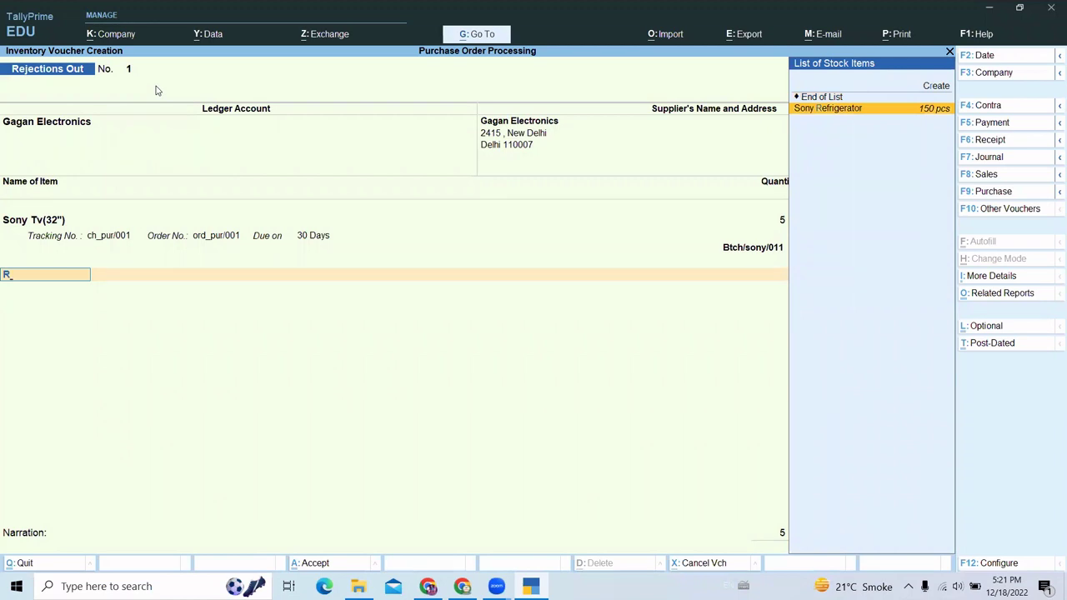
# - Add 10 pcs of Sony Refrigerator via tracking ch_pur/00, batch Btch/sony/002
pyautogui.press('Return')
pyautogui.write('1')
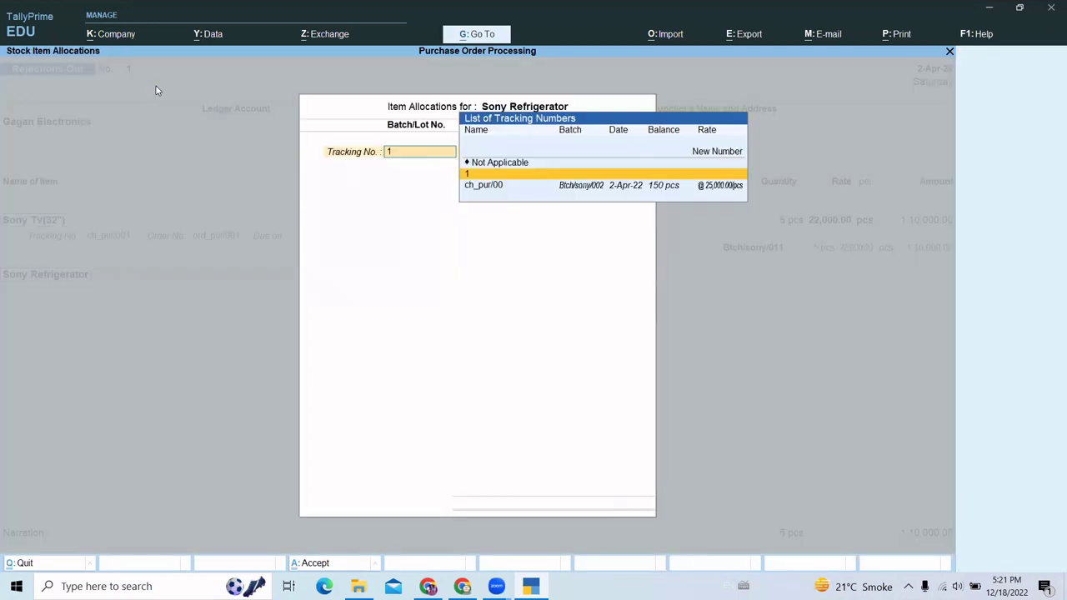
pyautogui.press('Down')
pyautogui.press('Return')
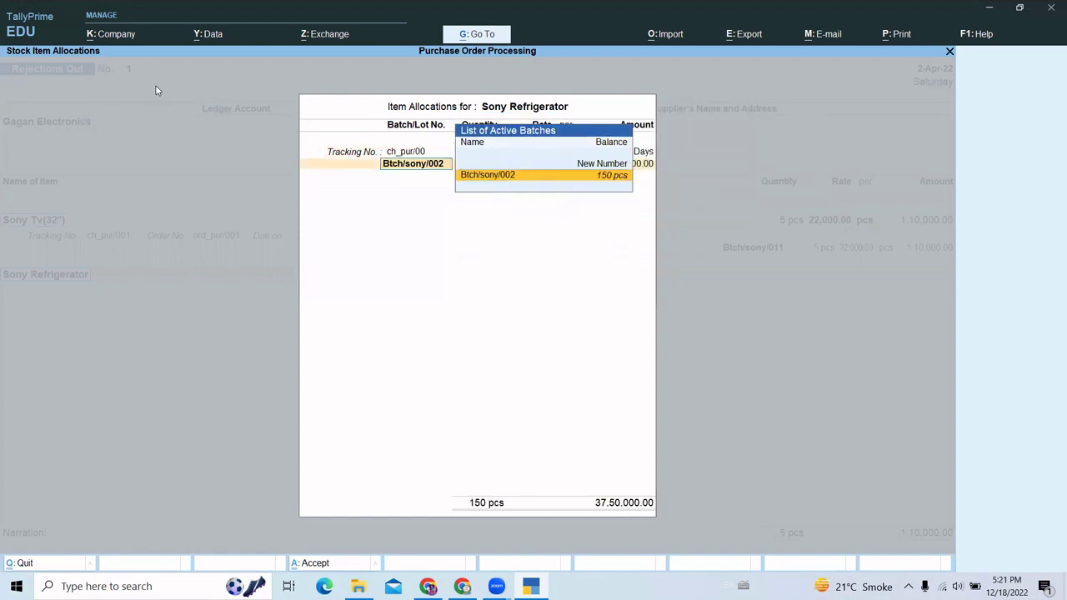
pyautogui.press('Return')
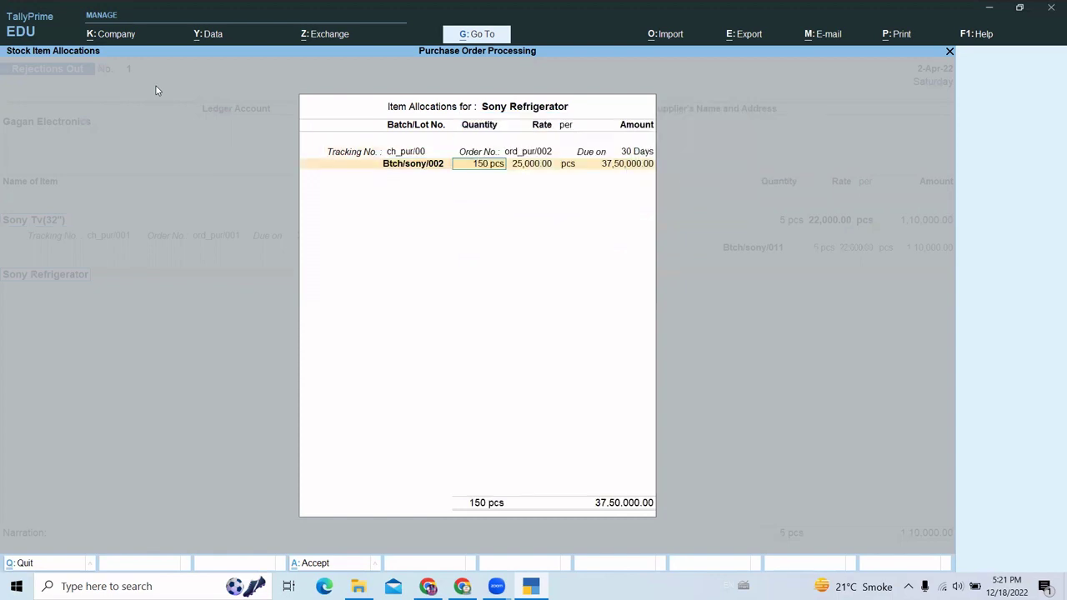
pyautogui.write('10')
pyautogui.press('Return')
pyautogui.press('Return')
pyautogui.press('Return')
pyautogui.press('Return')
pyautogui.press('Return')
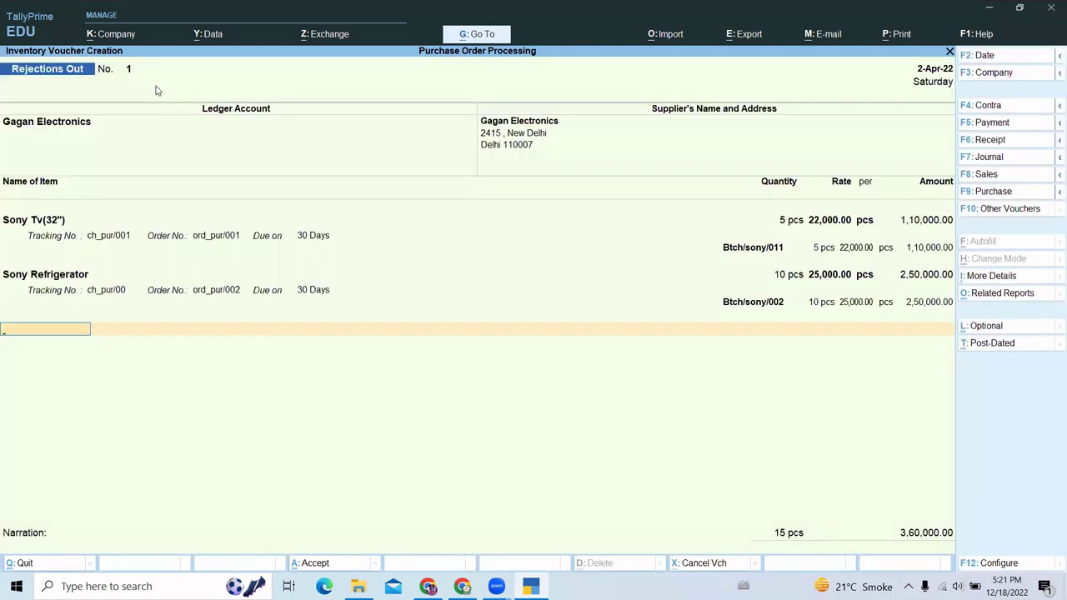
# - Save the Rejections Out voucher at 3,60,000.00 and quit to the Gateway of Tally
pyautogui.press('Return')
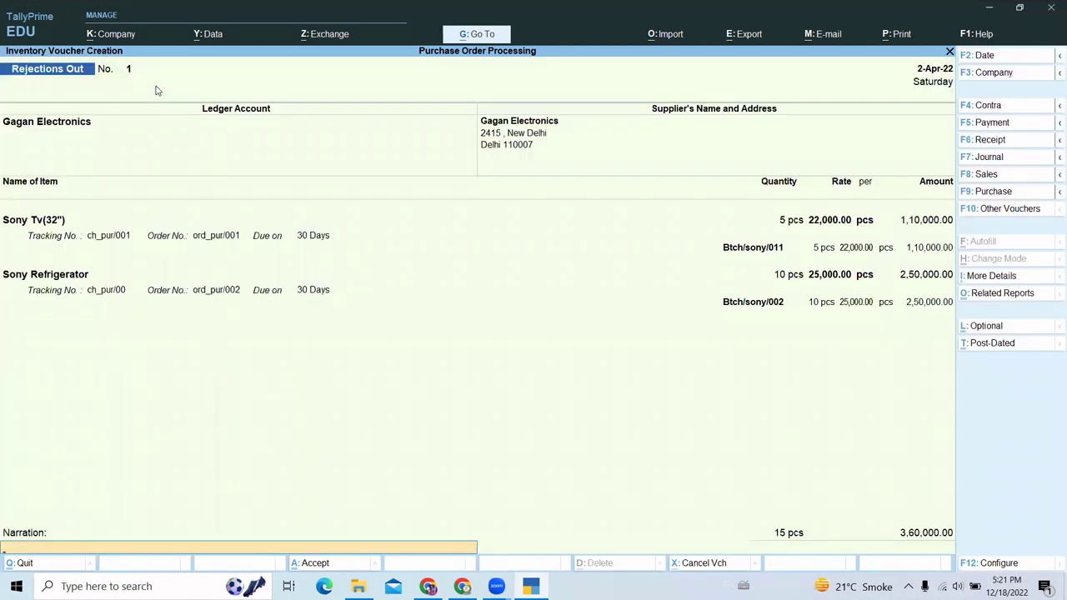
pyautogui.press('Return')
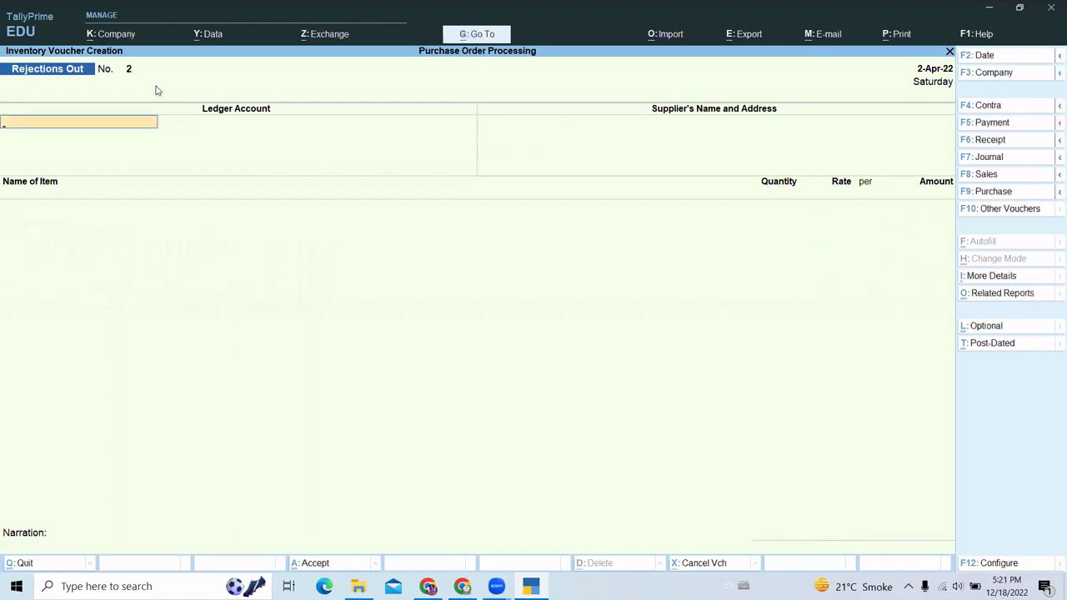
pyautogui.press('Escape')
pyautogui.press('y')
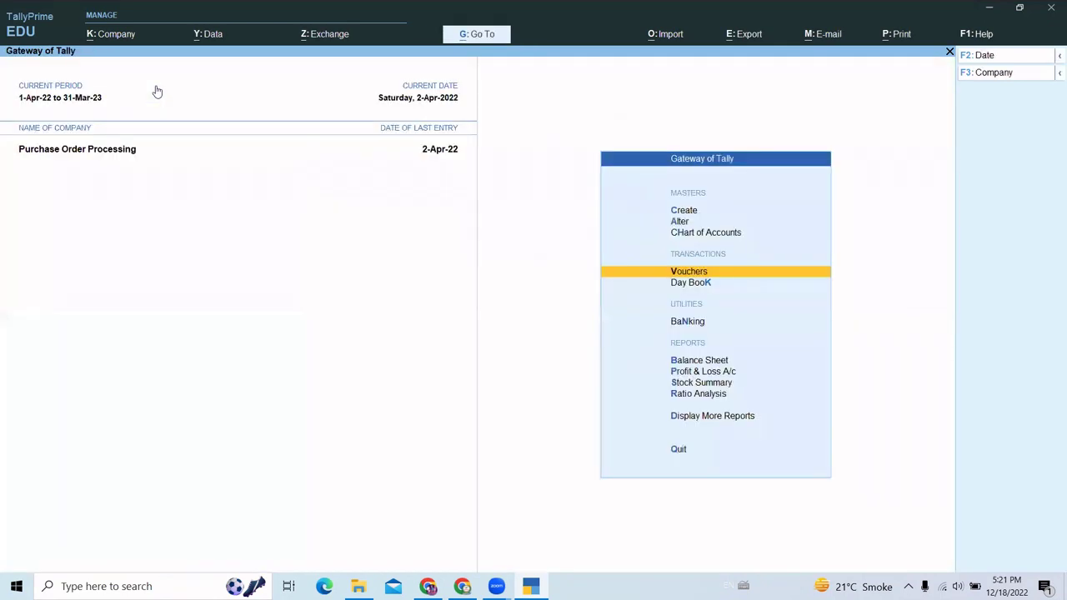
pyautogui.press('Down')
pyautogui.press('Down')
pyautogui.press('Down')
pyautogui.press('Down')
pyautogui.press('Down')
pyautogui.press('Return')
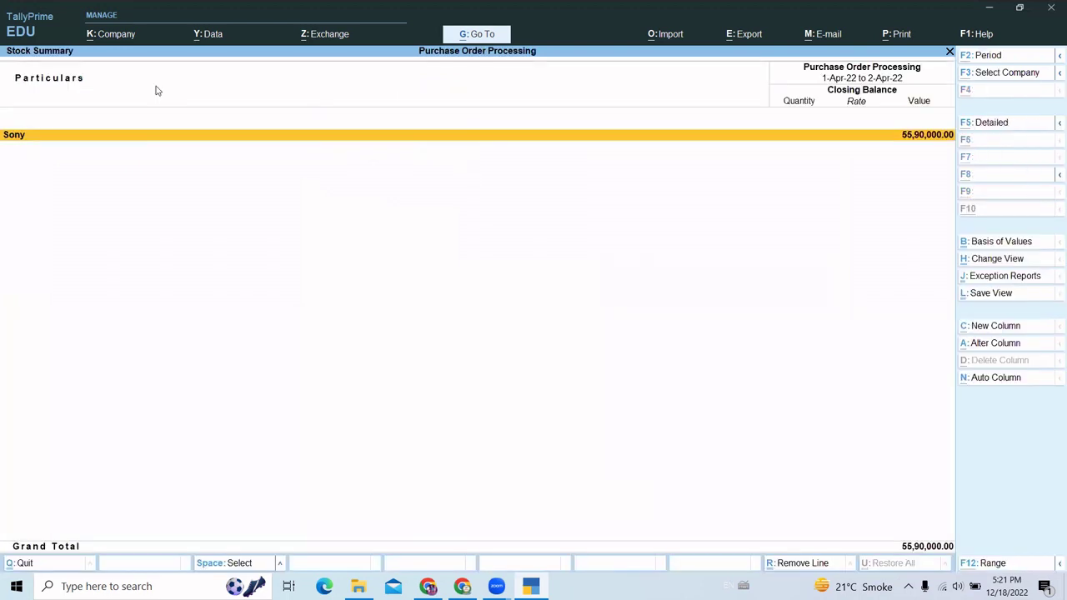
pyautogui.hotkey('alt', 'F5')
pyautogui.press('Down')
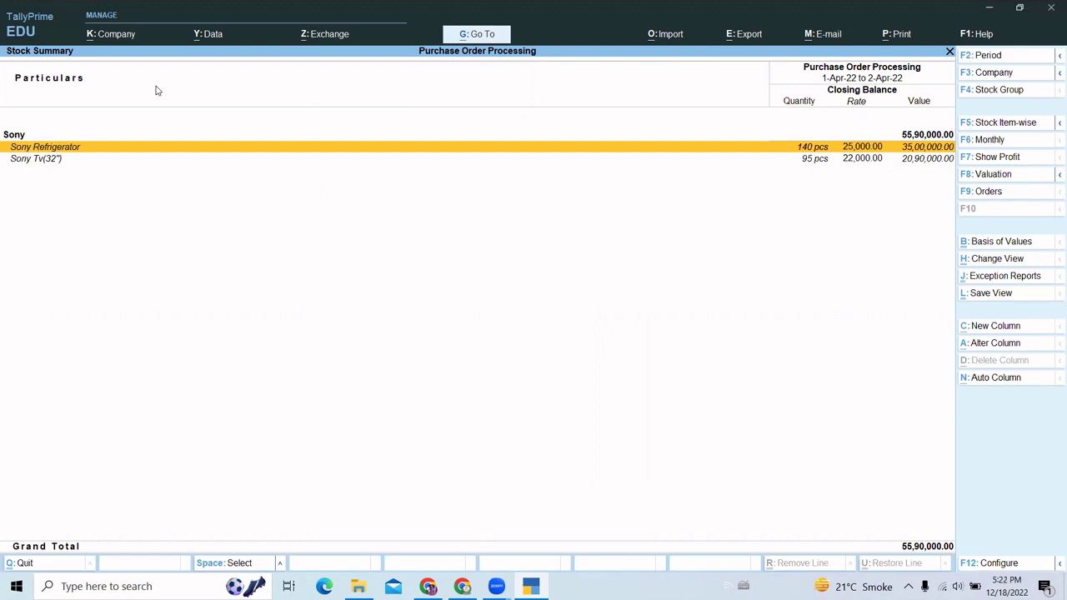
pyautogui.press('Down')
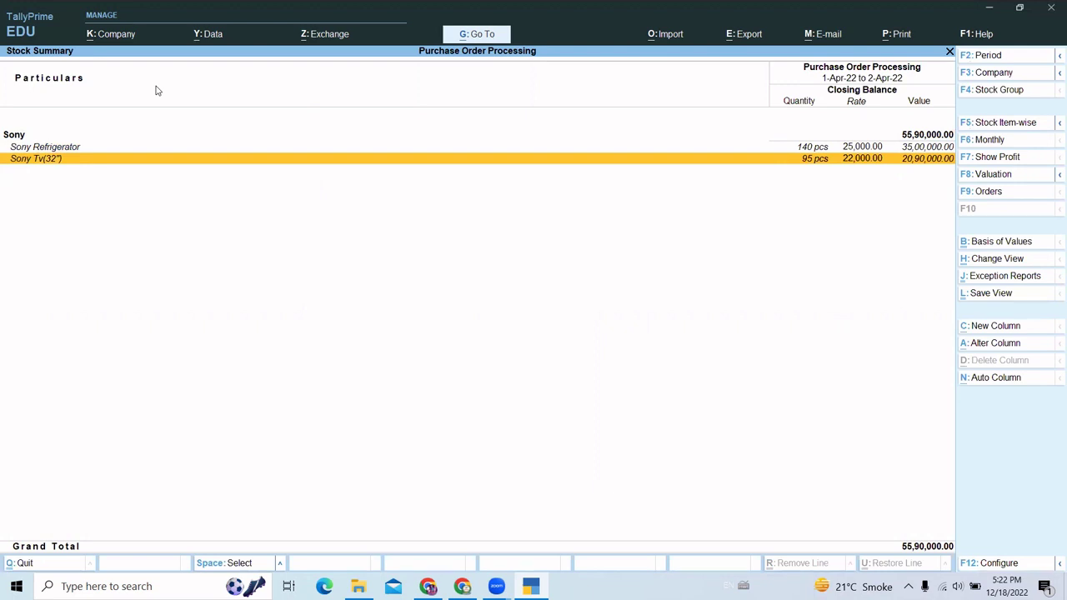
pyautogui.press('Escape')
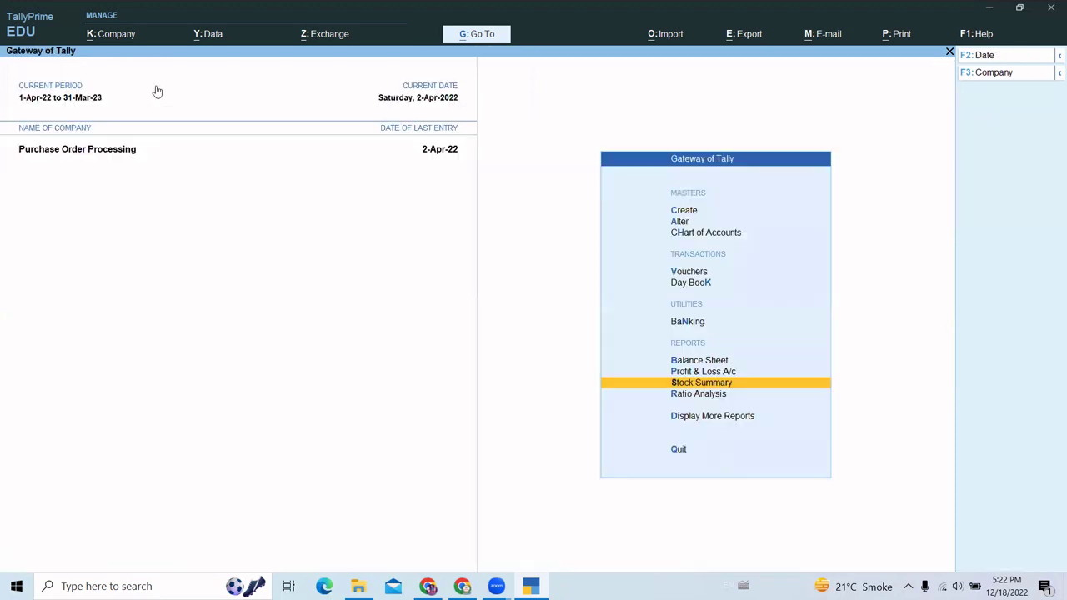
# - Start a Purchase voucher dated 2-May-22 with supplier invoice number pur/001
pyautogui.press('Up')
pyautogui.press('Up')
pyautogui.press('Up')
pyautogui.press('Up')
pyautogui.press('Up')
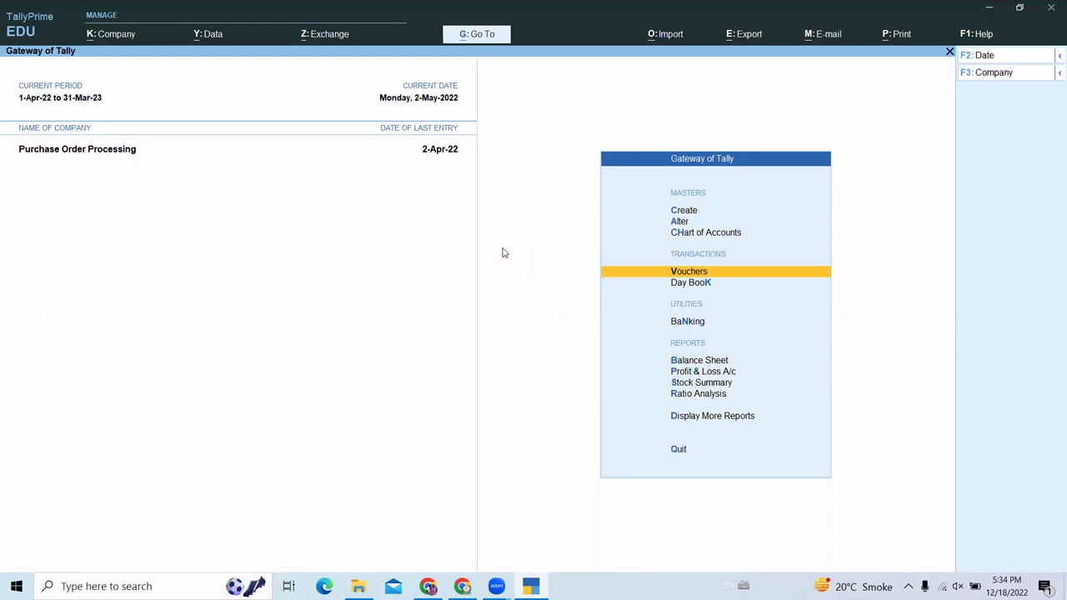
pyautogui.press('Return')
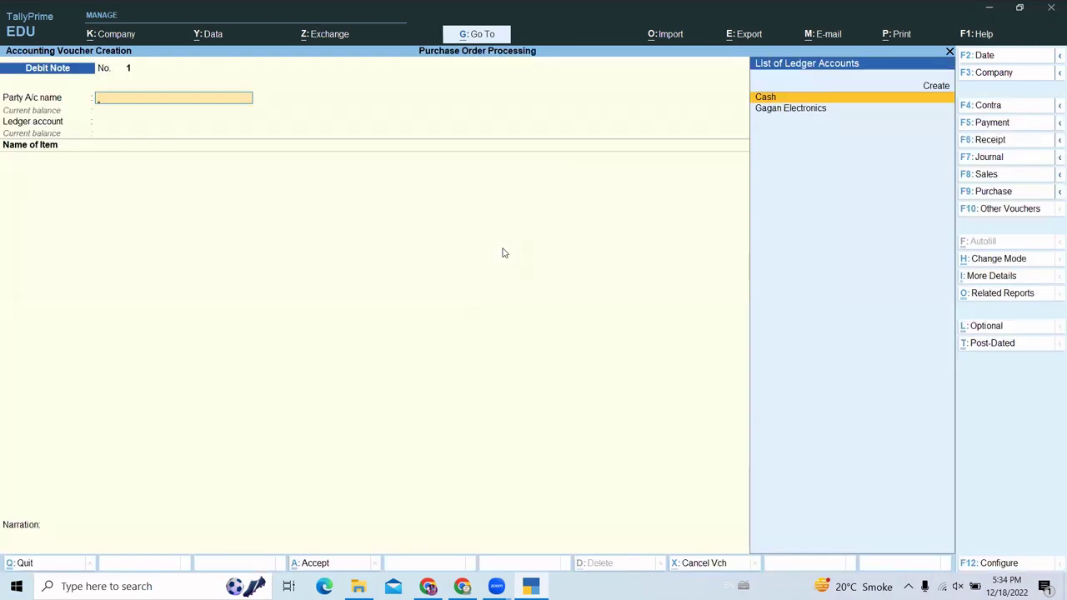
pyautogui.press('ctrl')
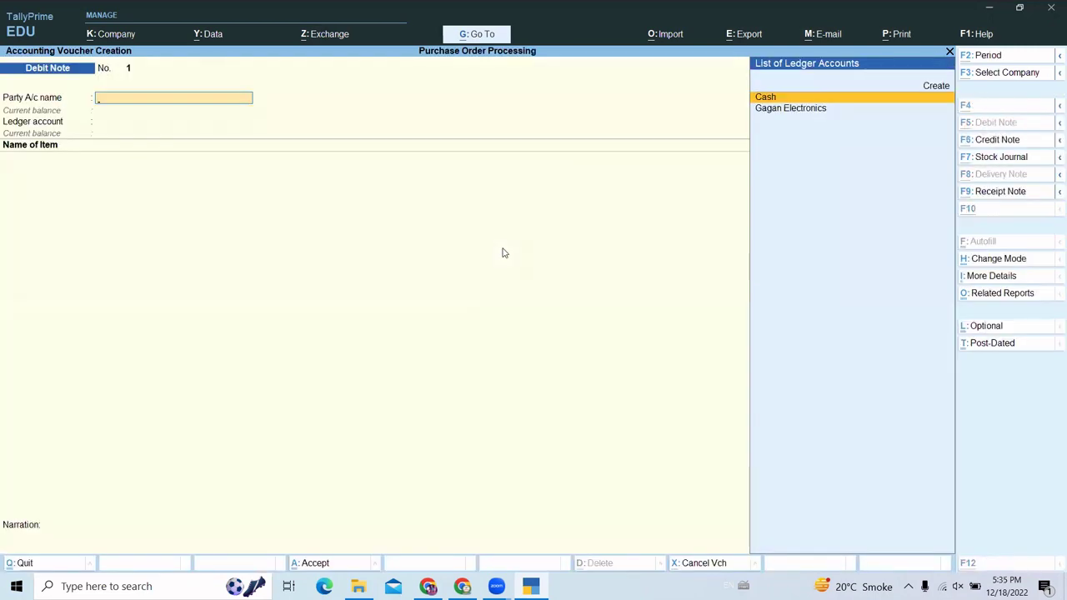
pyautogui.press('F9')
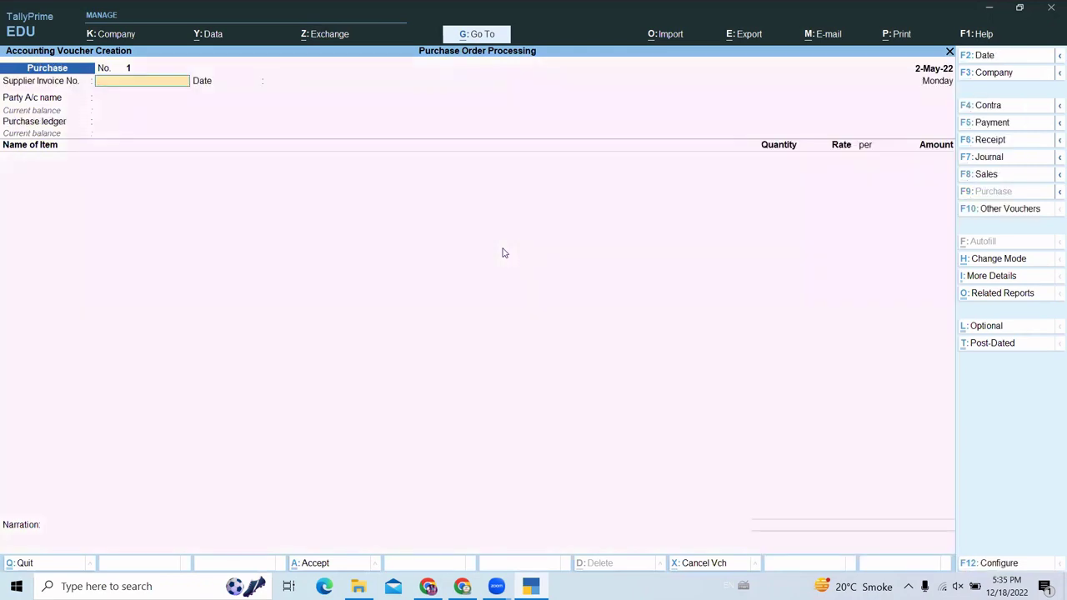
pyautogui.write('pur/001')
pyautogui.press('Return')
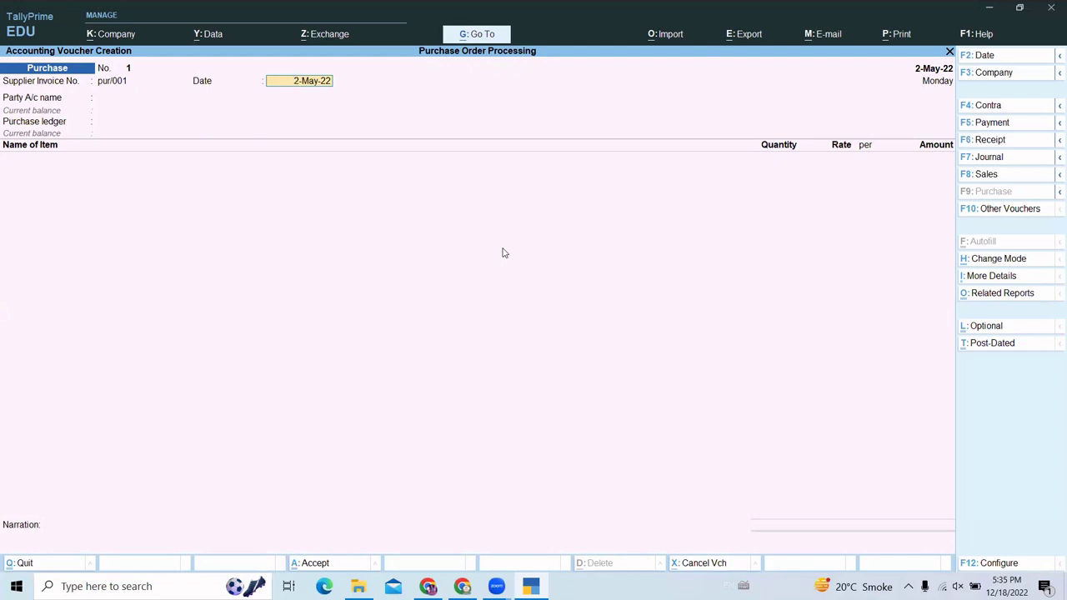
# - Bill Gagan Electronics against receipt note ch_pur/001, bringing 95 pcs Sony Tv(32") into Purchase A/c
pyautogui.press('Return')
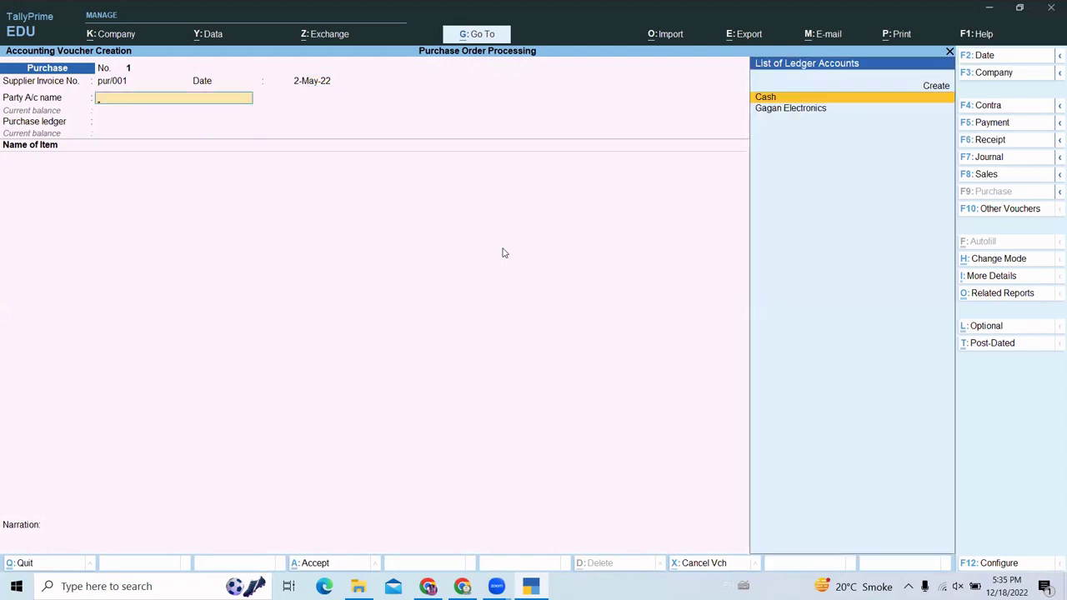
pyautogui.press('Down')
pyautogui.press('Return')
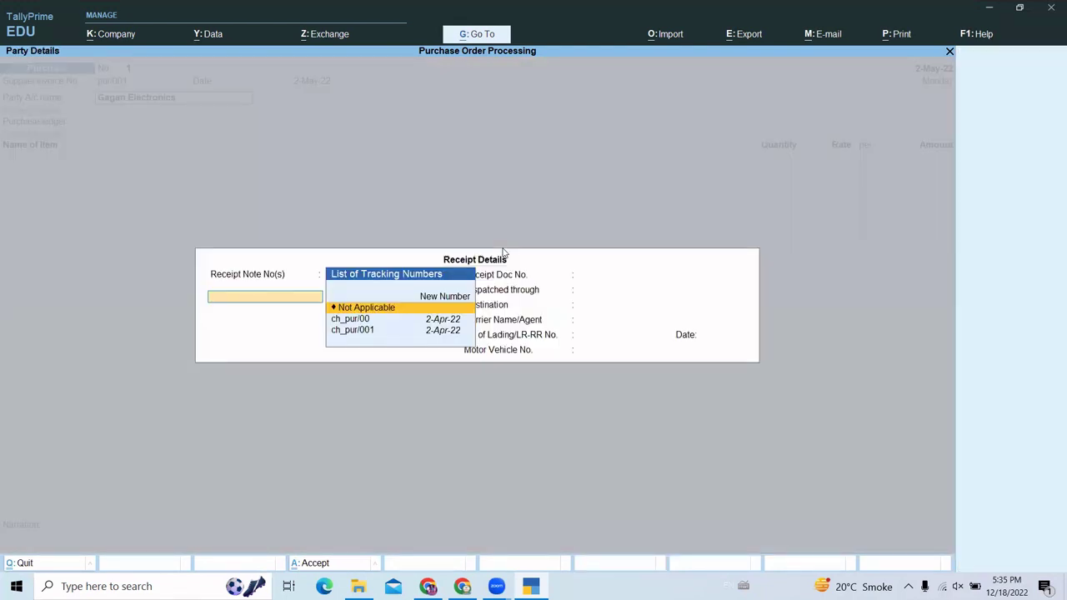
pyautogui.press('Down')
pyautogui.press('Down')
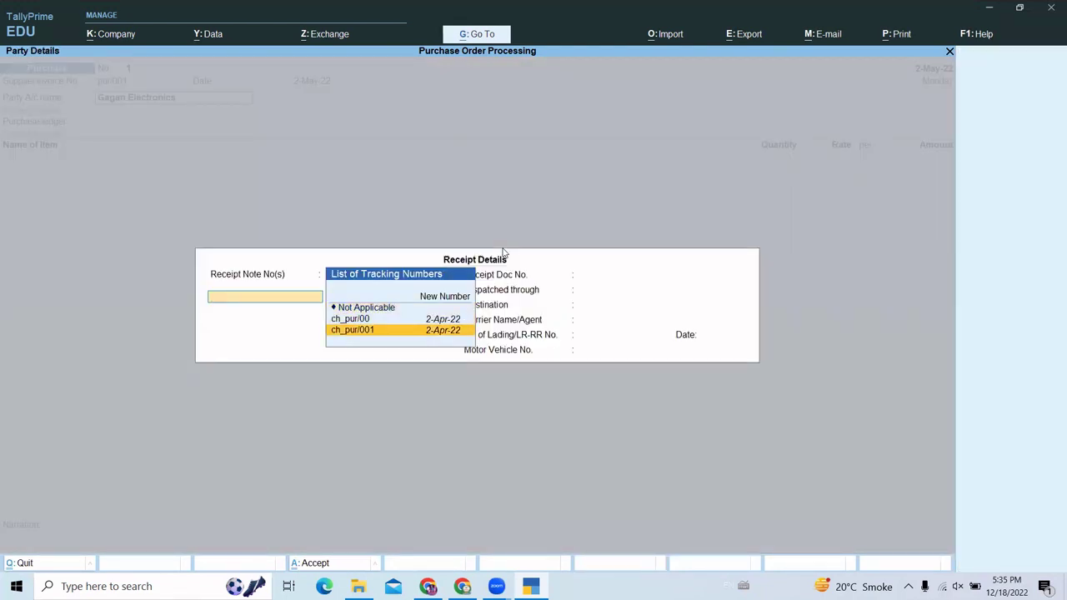
pyautogui.press('Return')
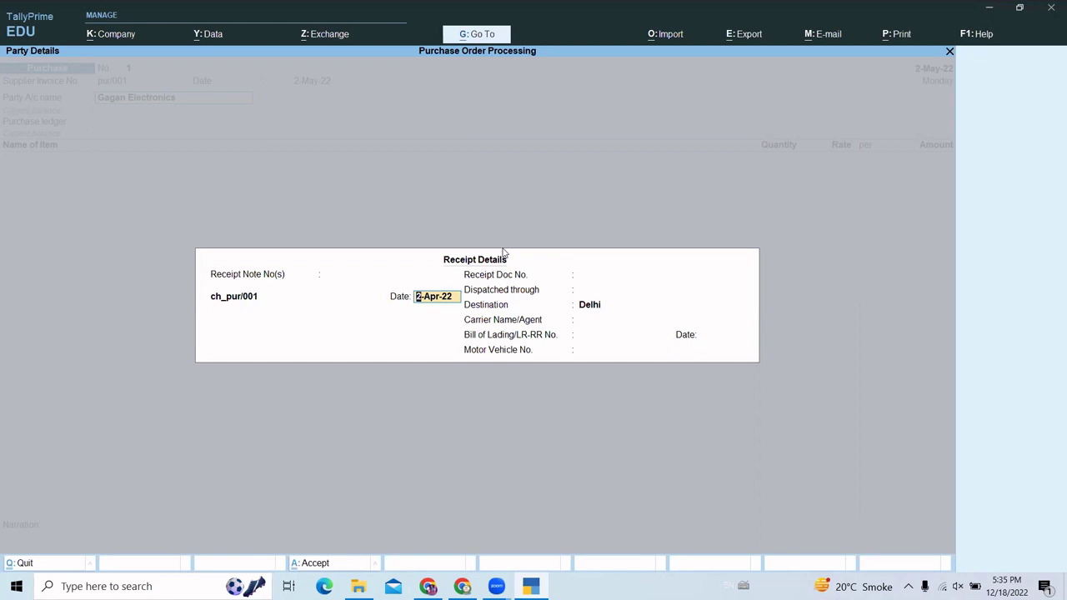
pyautogui.hotkey('ctrl', 'a')
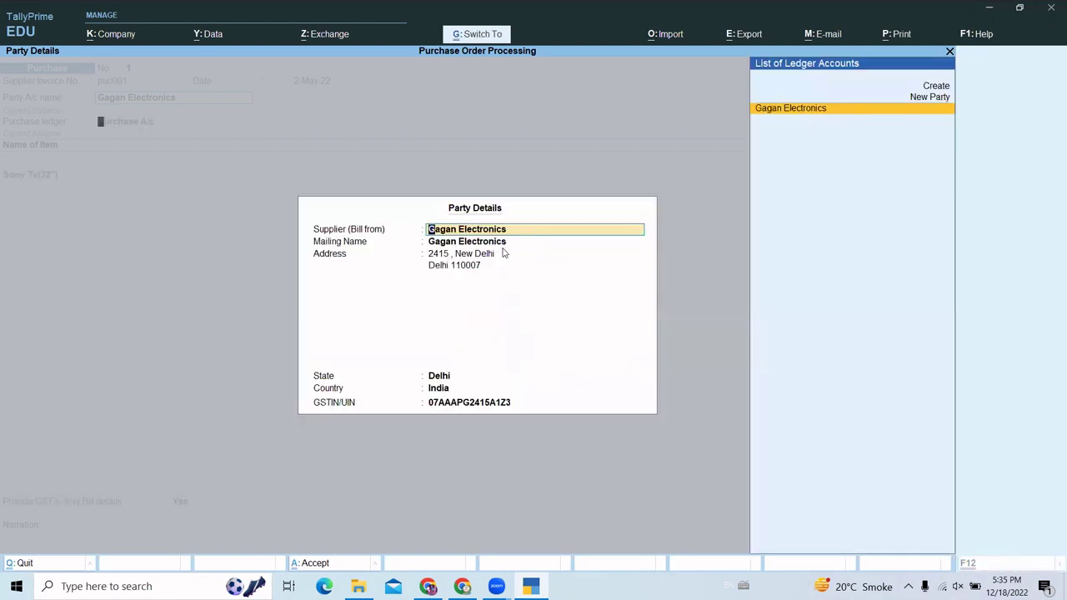
pyautogui.hotkey('ctrl', 'a')
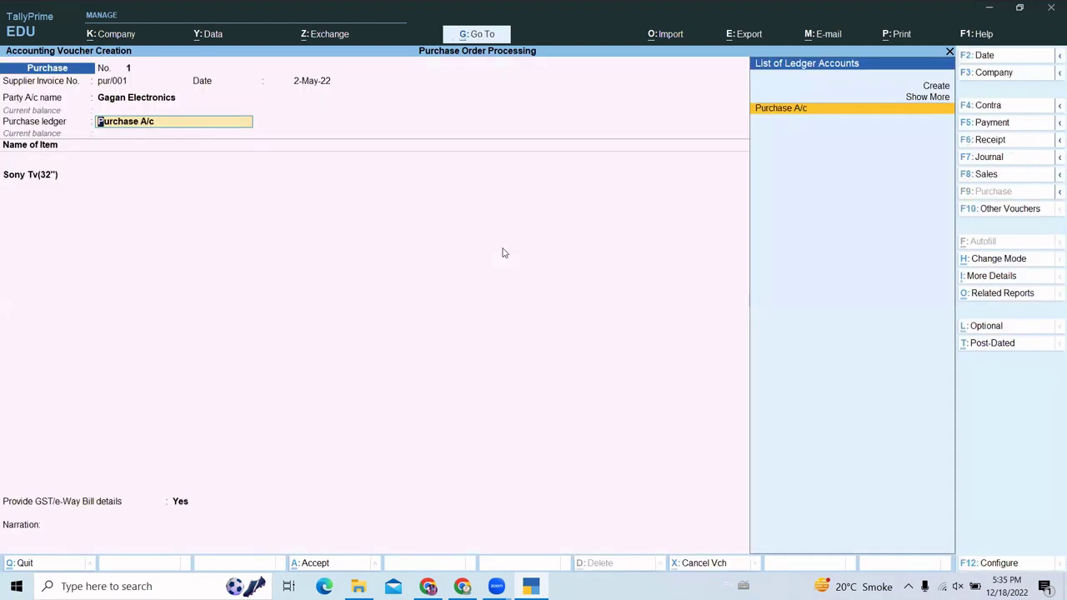
pyautogui.press('Return')
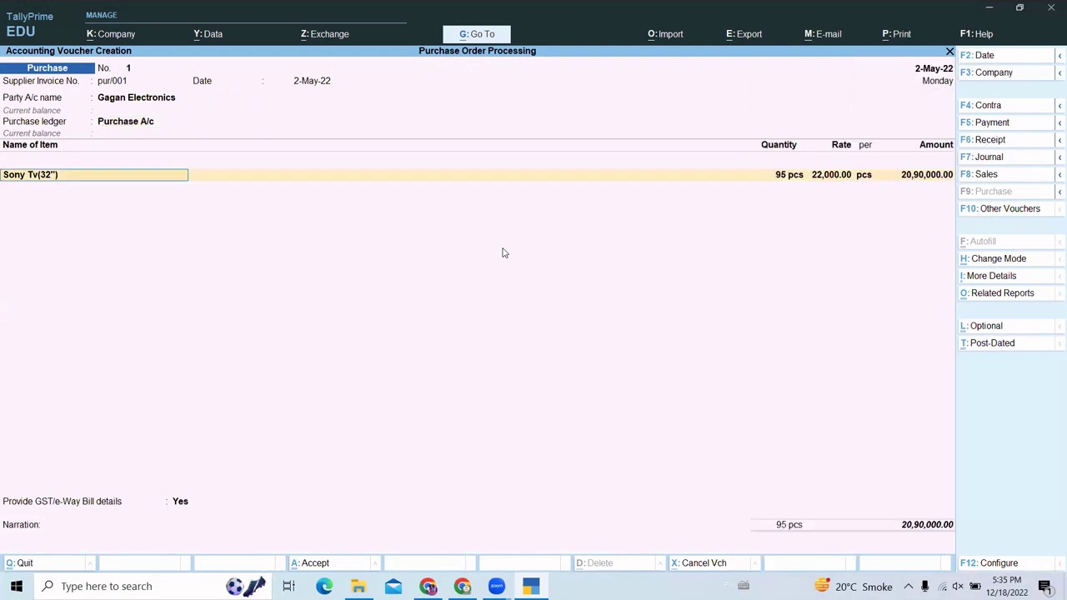
pyautogui.press('Return')
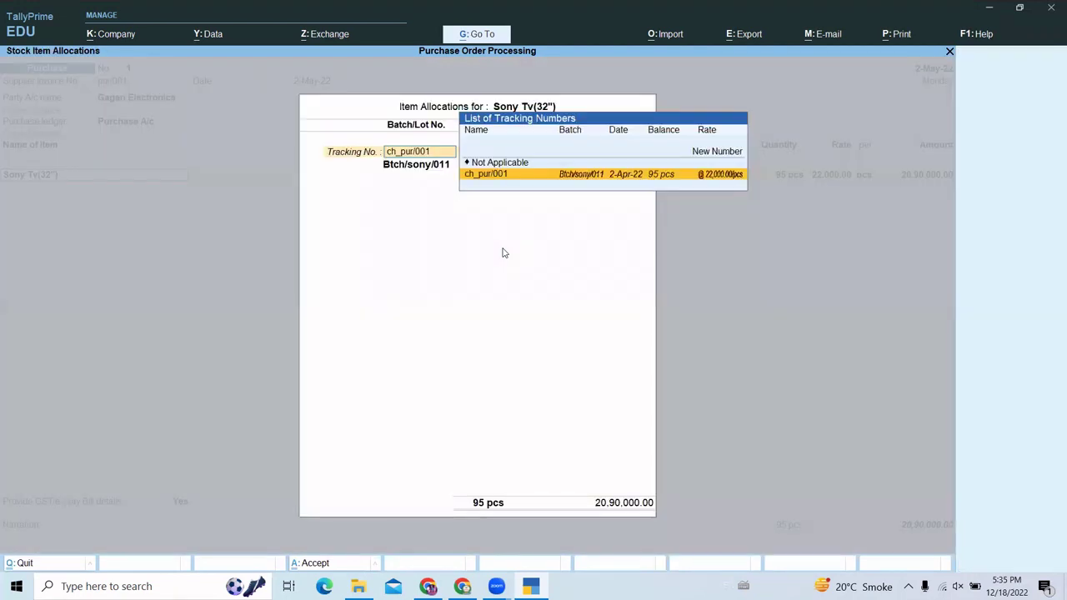
# - Accept the 95 Sony Tv(32") under tracking ch_pur/001 and batch Btch/sony/011, ending the allocation
pyautogui.press('Return')
pyautogui.press('Return')
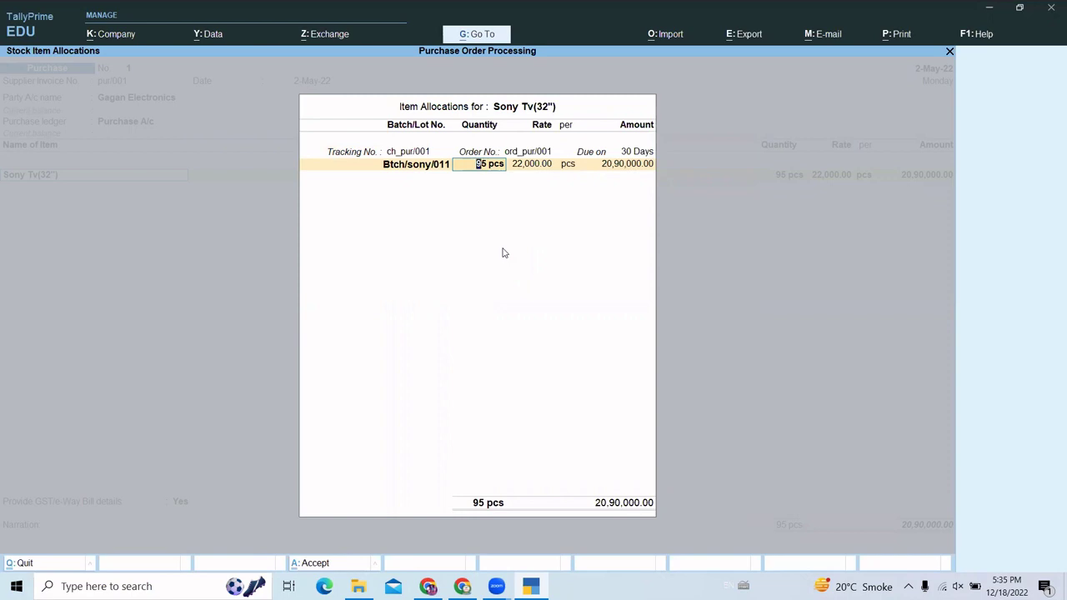
pyautogui.press('Return')
pyautogui.press('Return')
pyautogui.press('Return')
pyautogui.press('Return')
pyautogui.press('Return')
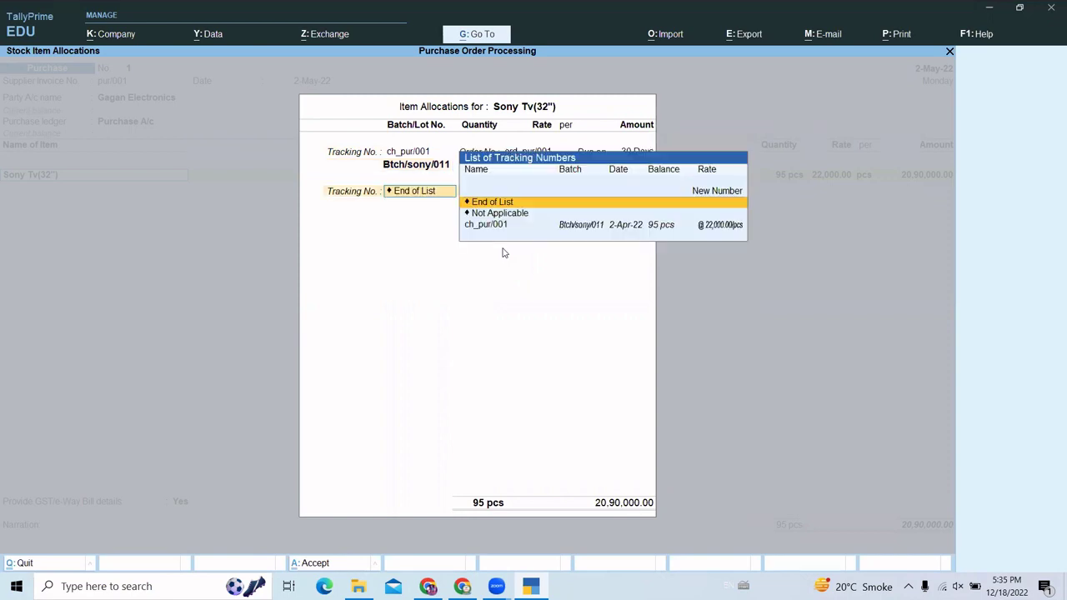
pyautogui.press('Return')
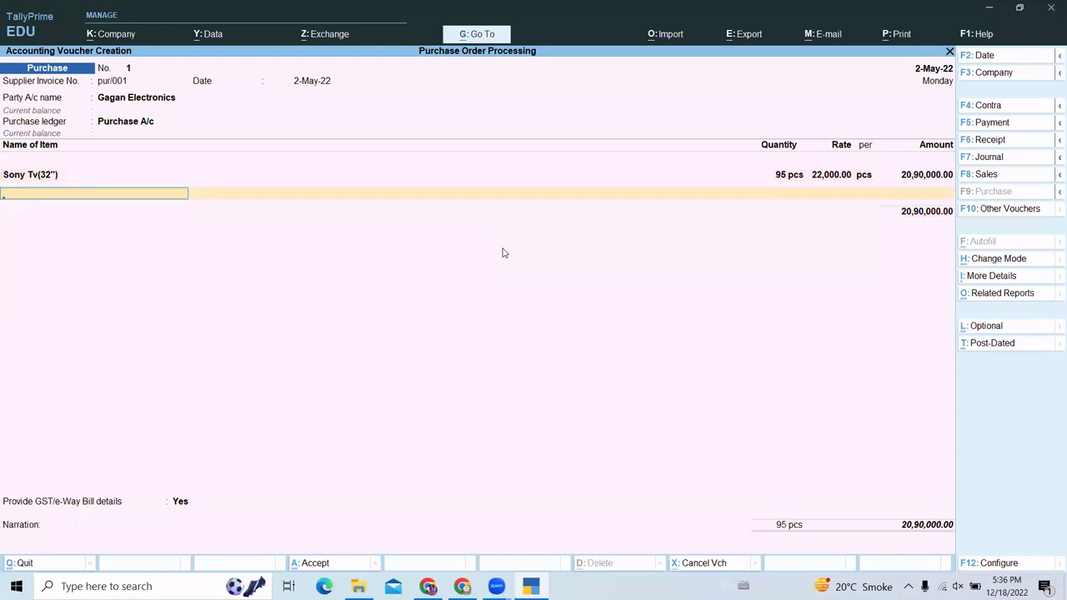
pyautogui.press('Return')
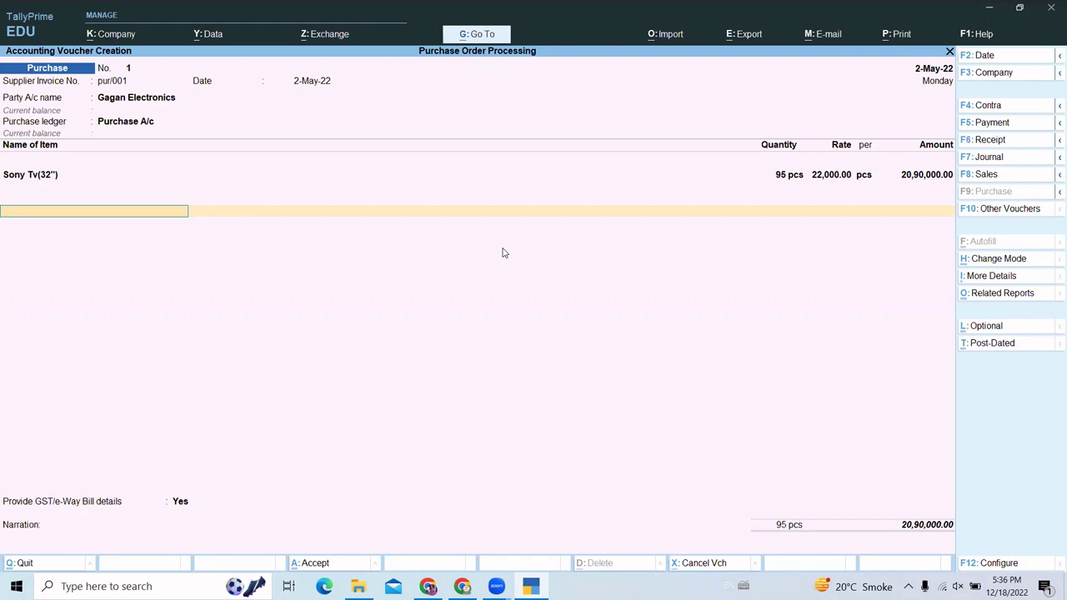
# - Add Packaging & Handling Expenses at 1%, giving 20,900.00
pyautogui.write('P')
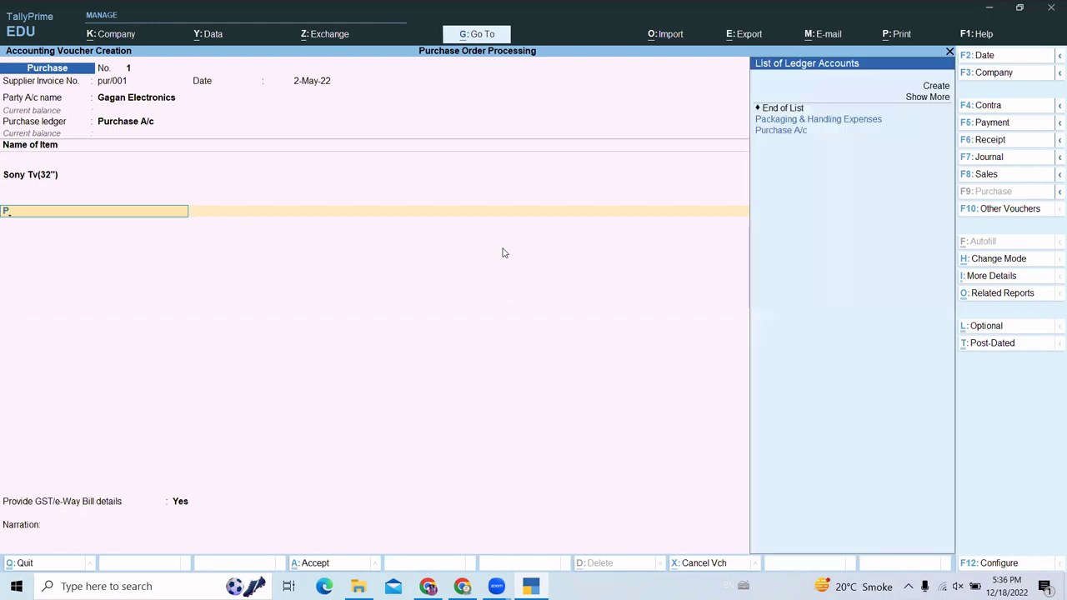
pyautogui.press('Up')
pyautogui.press('Return')
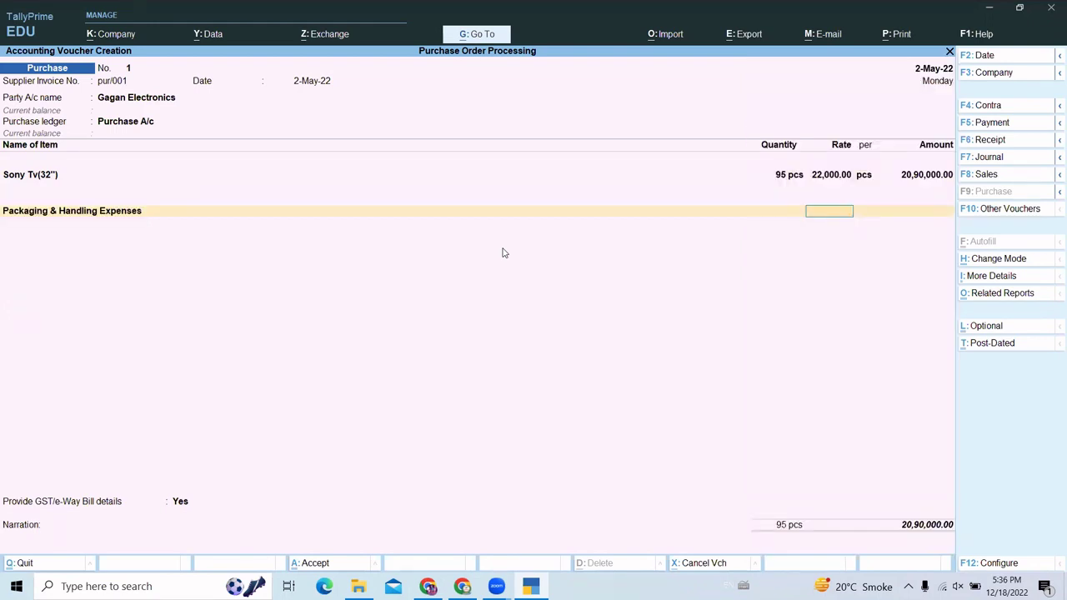
pyautogui.write('1')
pyautogui.press('Return')
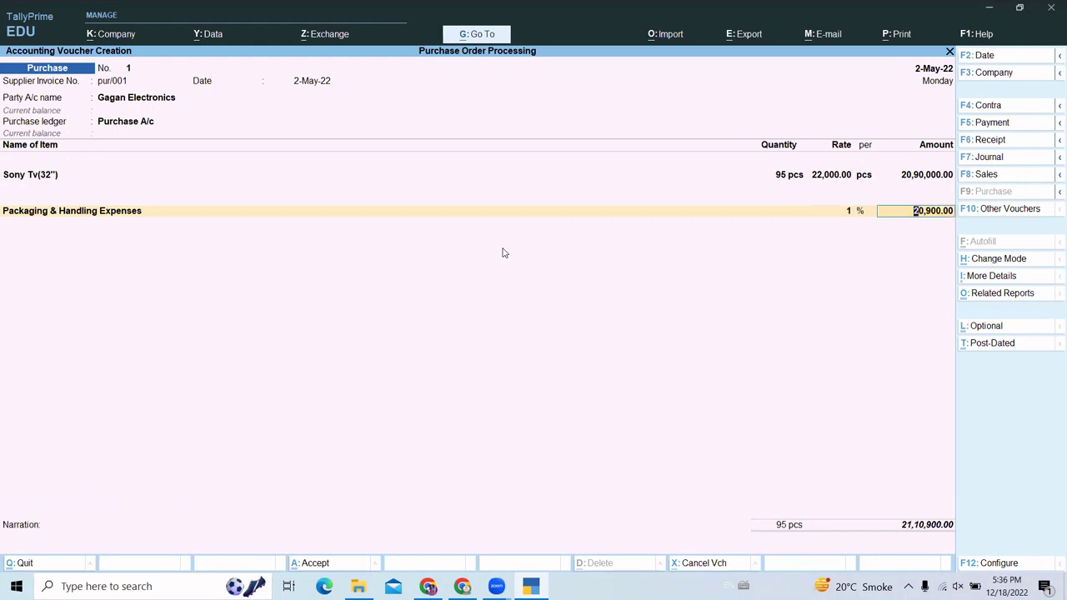
pyautogui.press('Return')
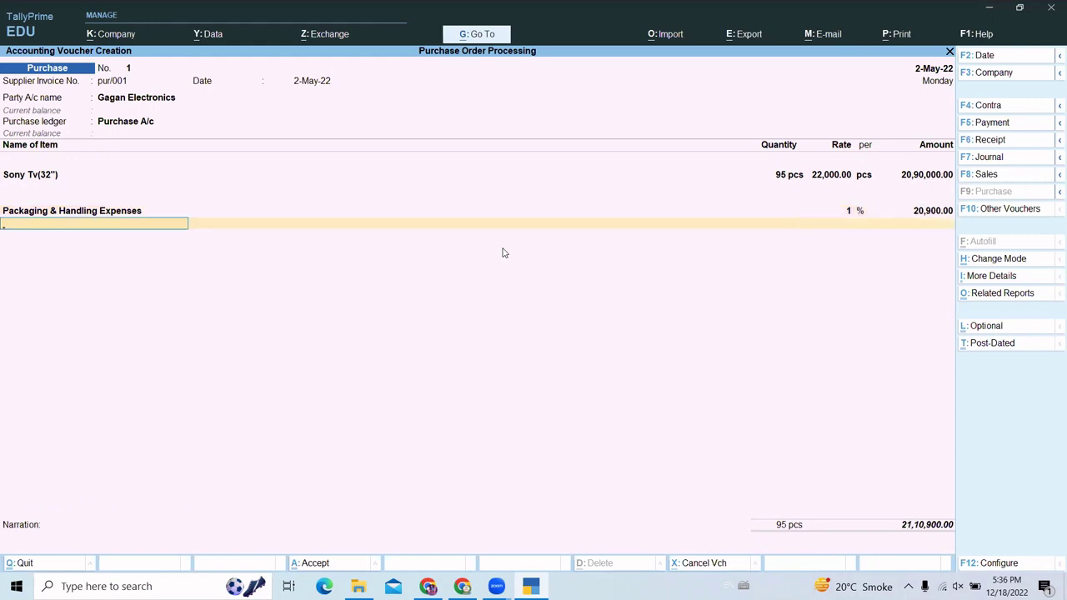
# - Add Cgst and Sgst ledgers of 1,88,100.00 each, bringing the total to 24,87,100.00
pyautogui.write('C')
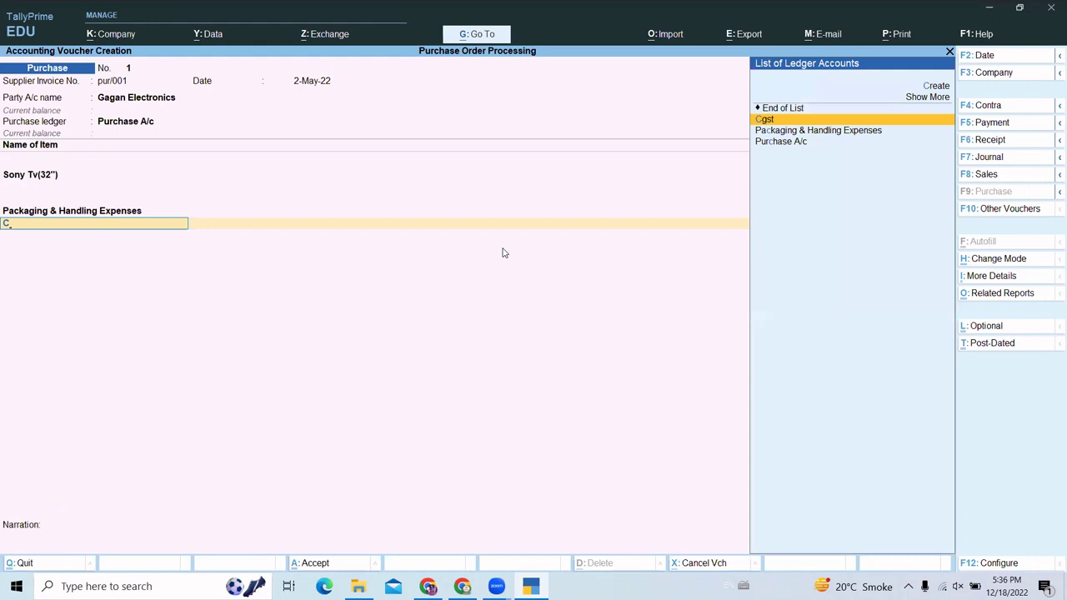
pyautogui.press('Return')
pyautogui.press('Return')
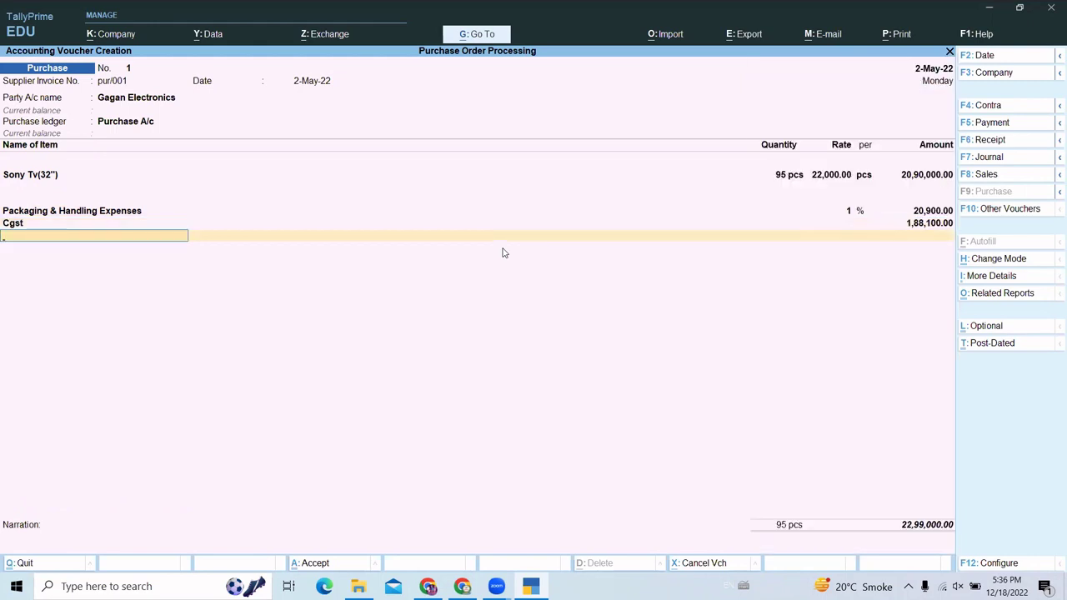
pyautogui.write('Sg')
pyautogui.press('Return')
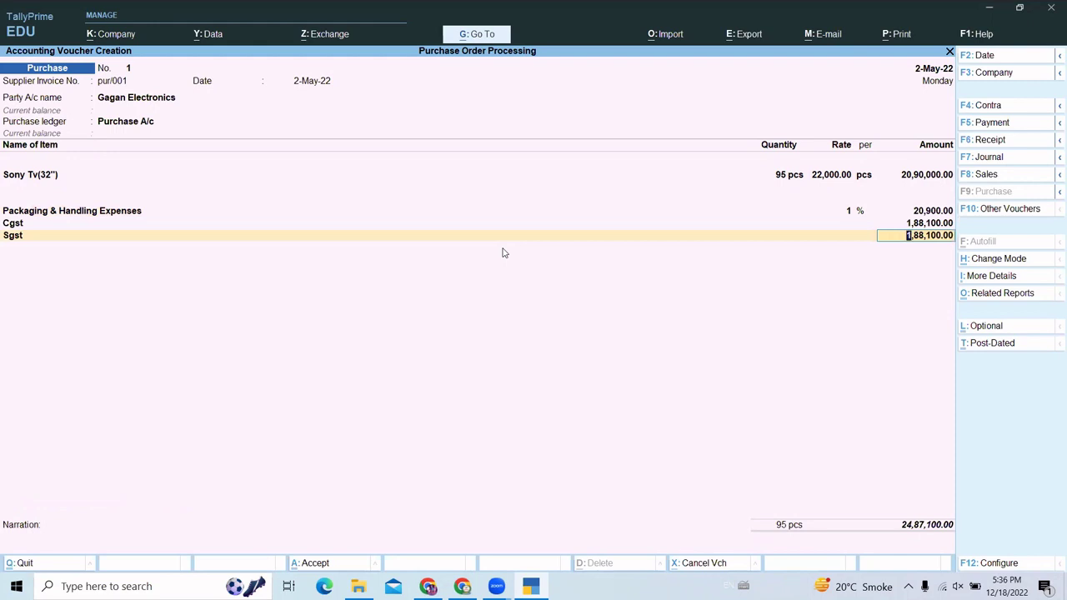
pyautogui.press('Return')
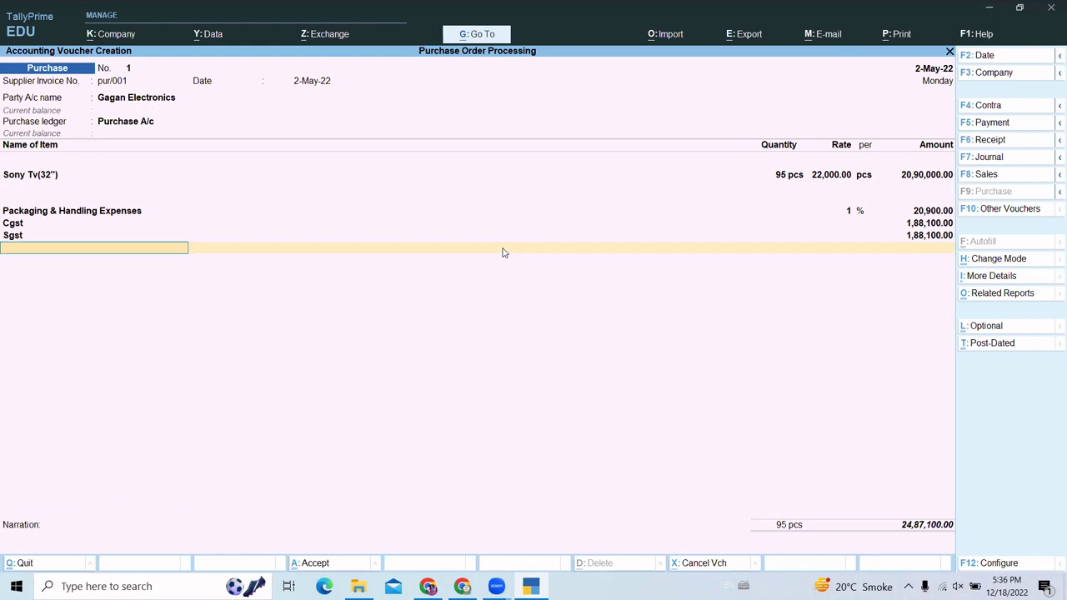
pyautogui.press('Return')
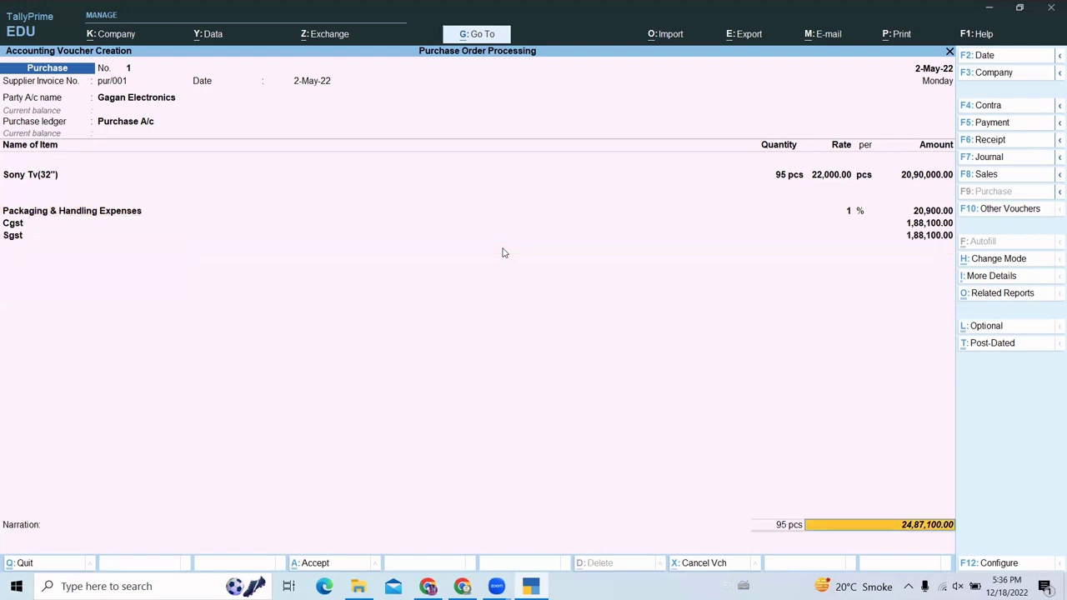
# - Record new reference pur/001 with 30 credit days for 24,87,100.00 Cr and save the voucher
pyautogui.press('Return')
pyautogui.press('Return')
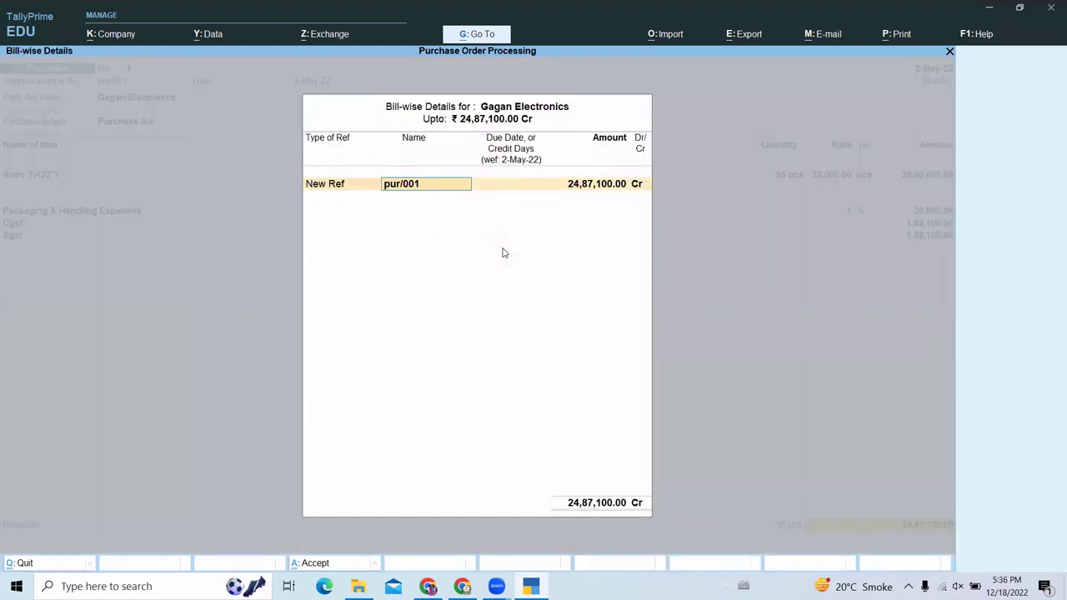
pyautogui.press('Return')
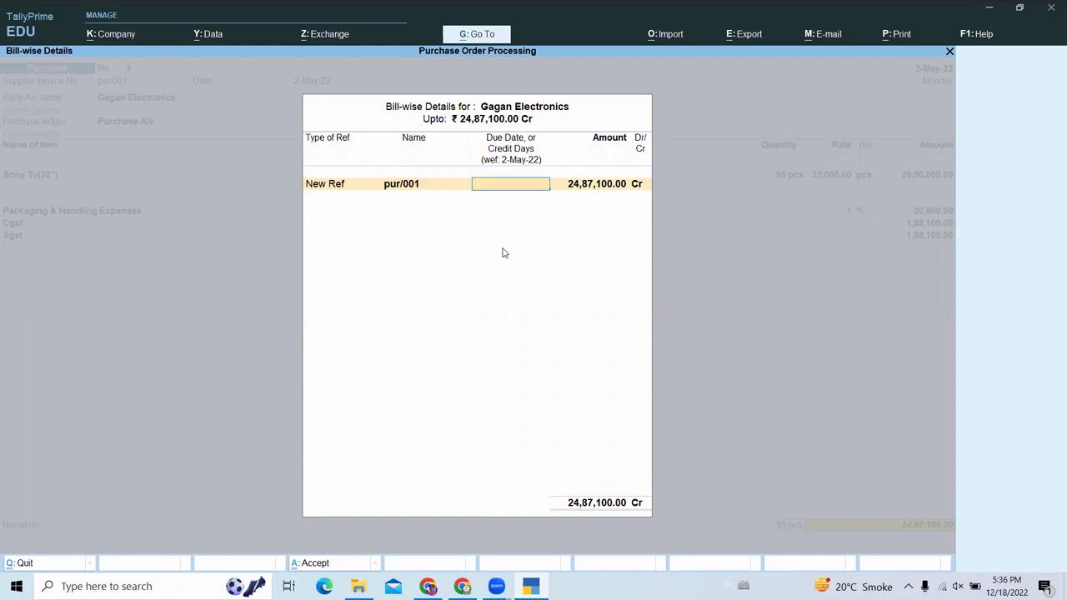
pyautogui.write('30')
pyautogui.press('Return')
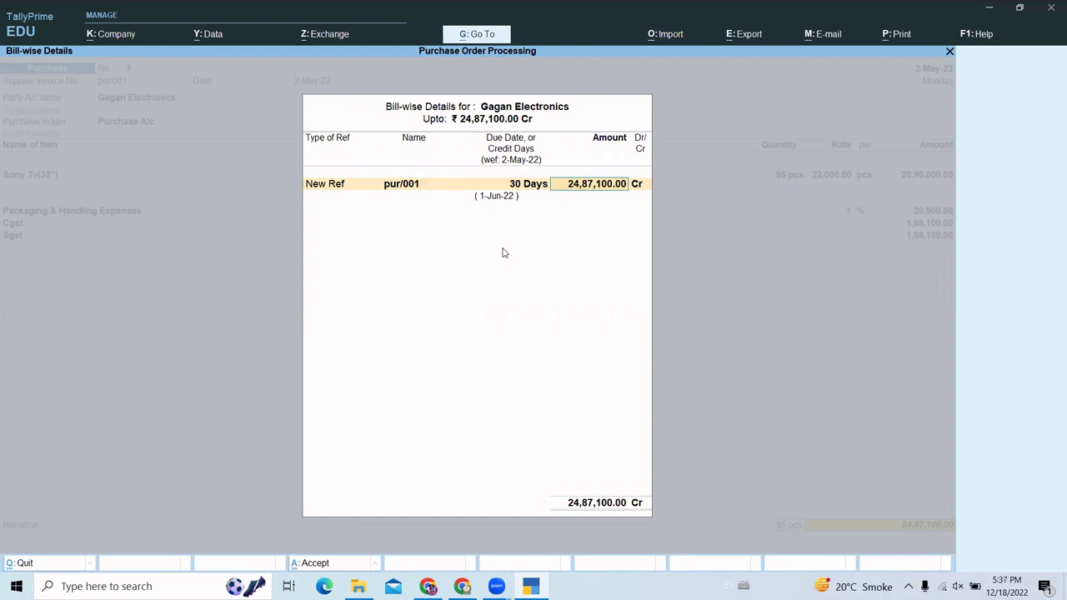
pyautogui.press('Return')
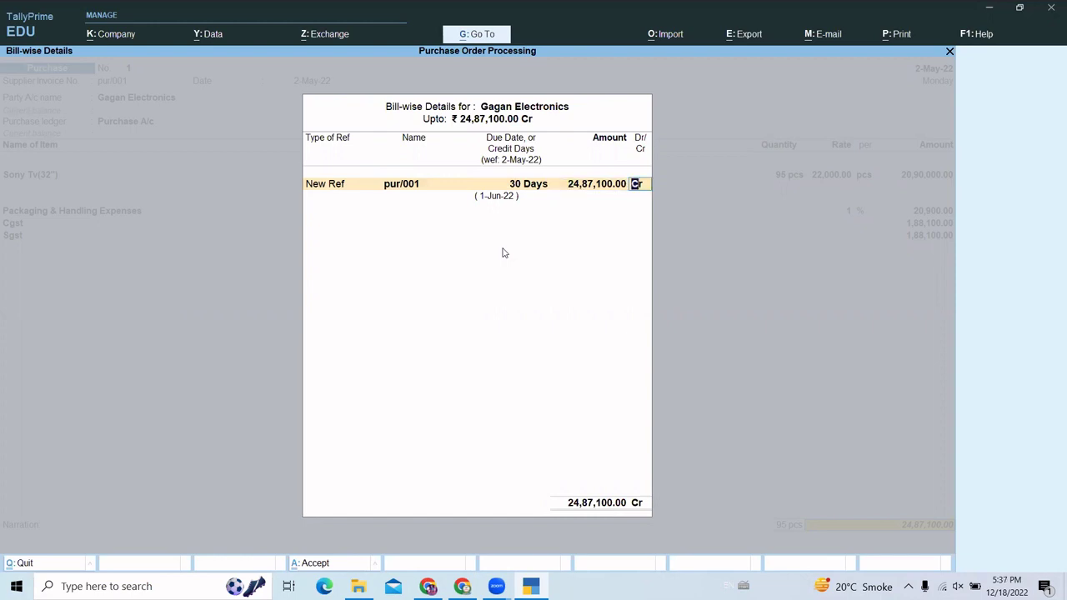
pyautogui.press('Return')
pyautogui.press('Return')
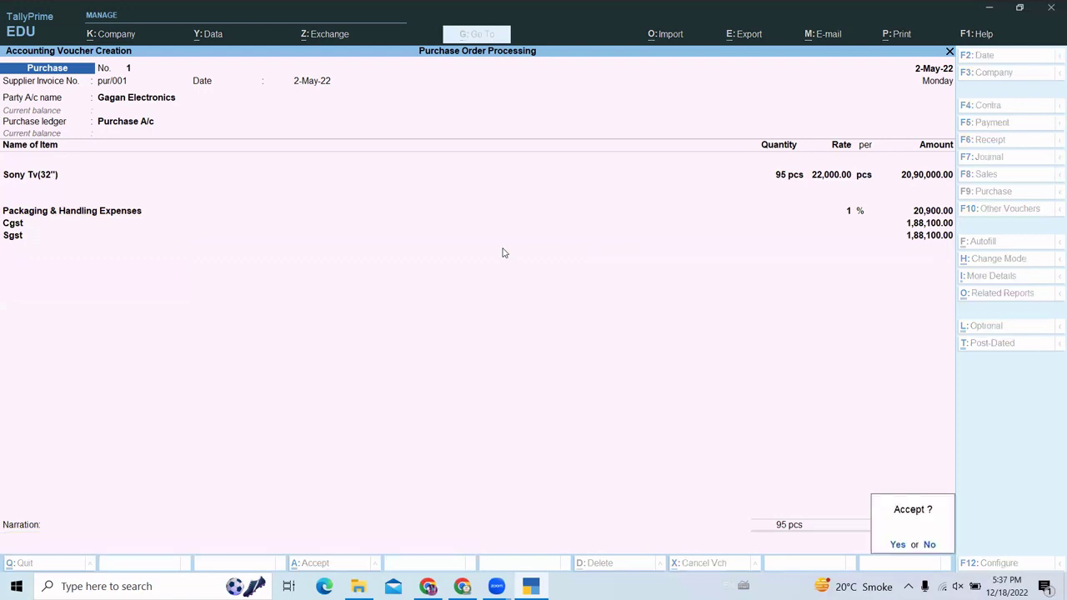
pyautogui.press('y')
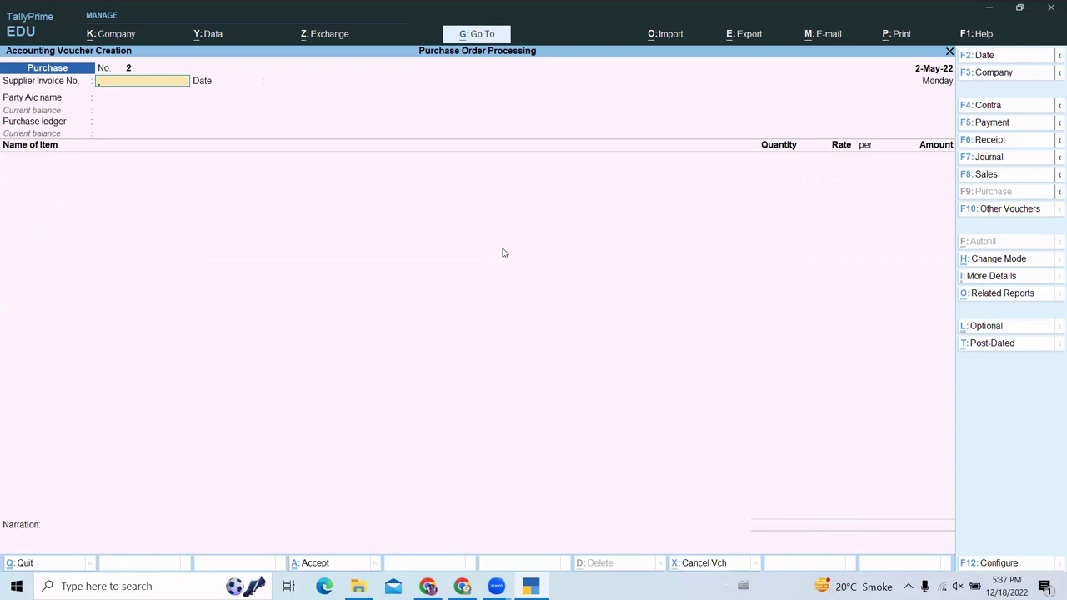
# - Enter supplier invoice pur/002 for Gagan Electronics and link receipt note ch_pur/00
pyautogui.write('pur/002')
pyautogui.press('Return')
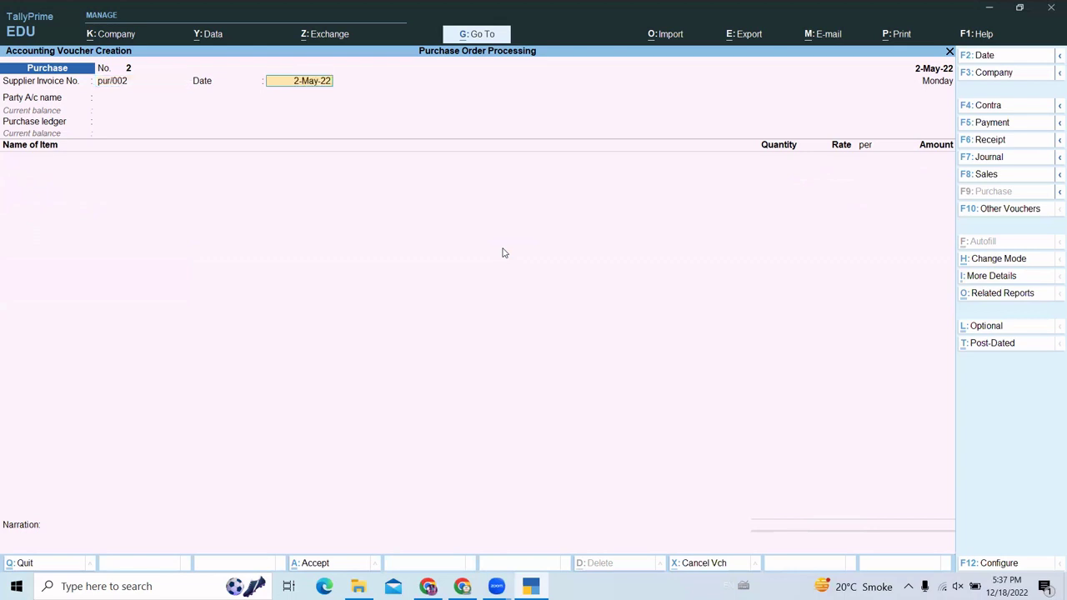
pyautogui.press('Return')
pyautogui.press('Down')
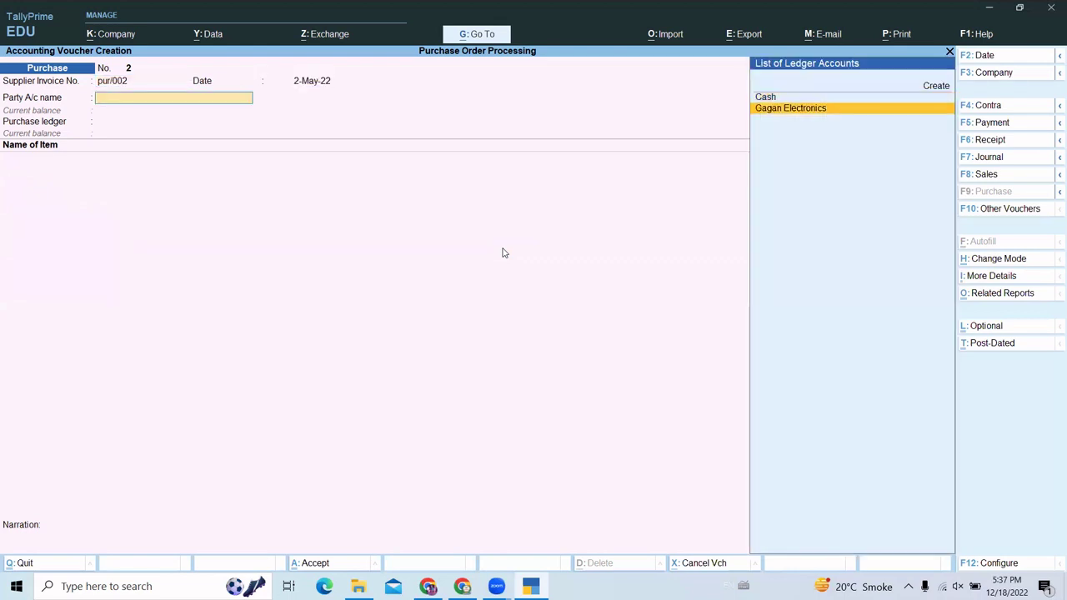
pyautogui.press('Return')
pyautogui.press('Down')
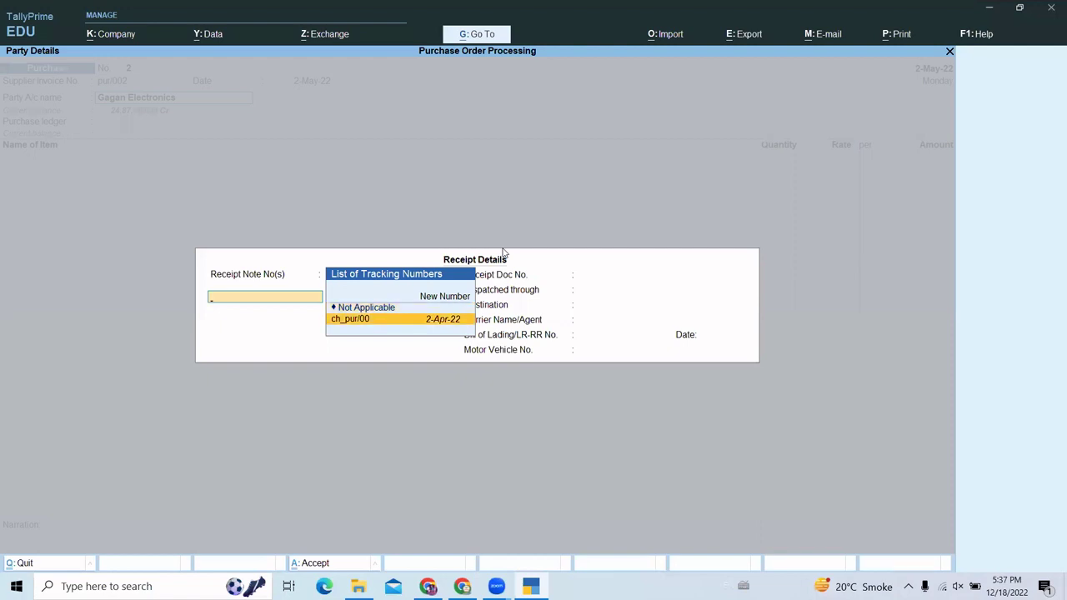
pyautogui.press('Return')
pyautogui.press('Return')
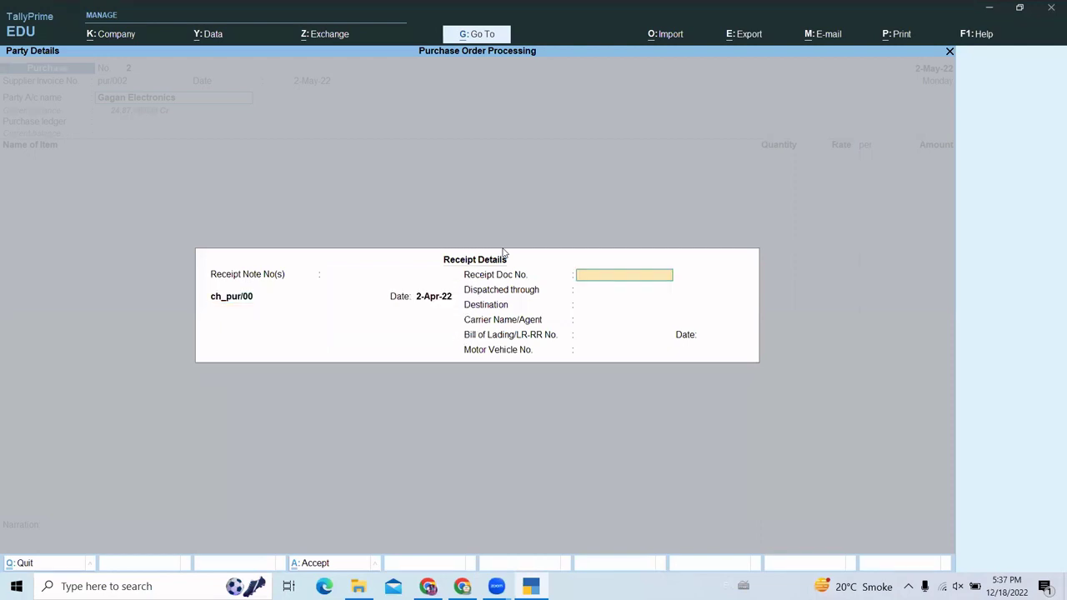
# - Accept the receipt and party details, keep Purchase A/c, and open the Sony Refrigerator line
pyautogui.press('Return')
pyautogui.press('Return')
pyautogui.press('Return')
pyautogui.press('Return')
pyautogui.press('Return')
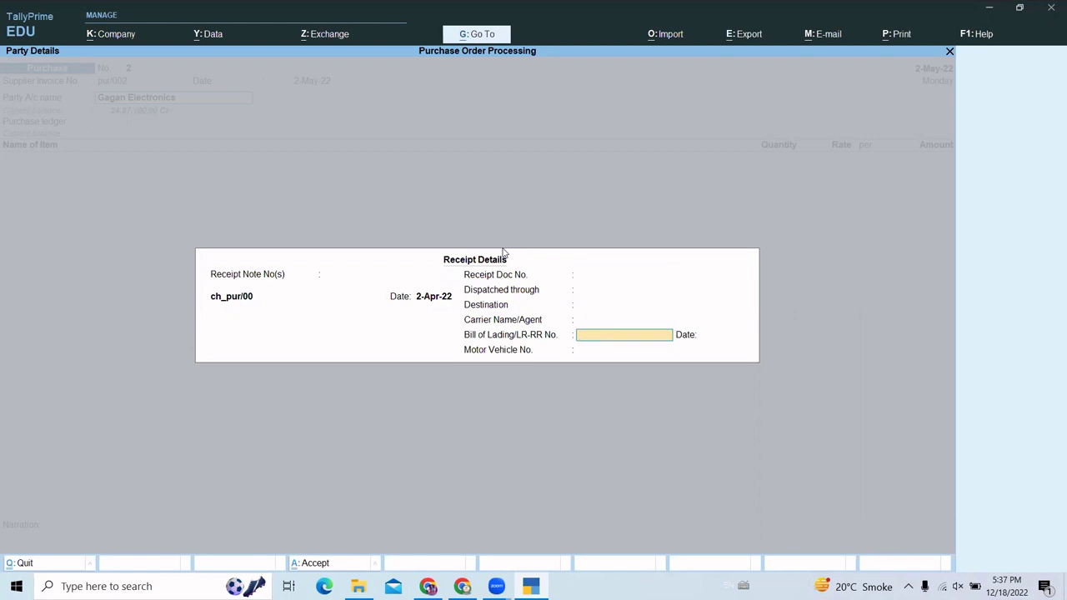
pyautogui.press('Return')
pyautogui.press('Return')
pyautogui.press('Return')
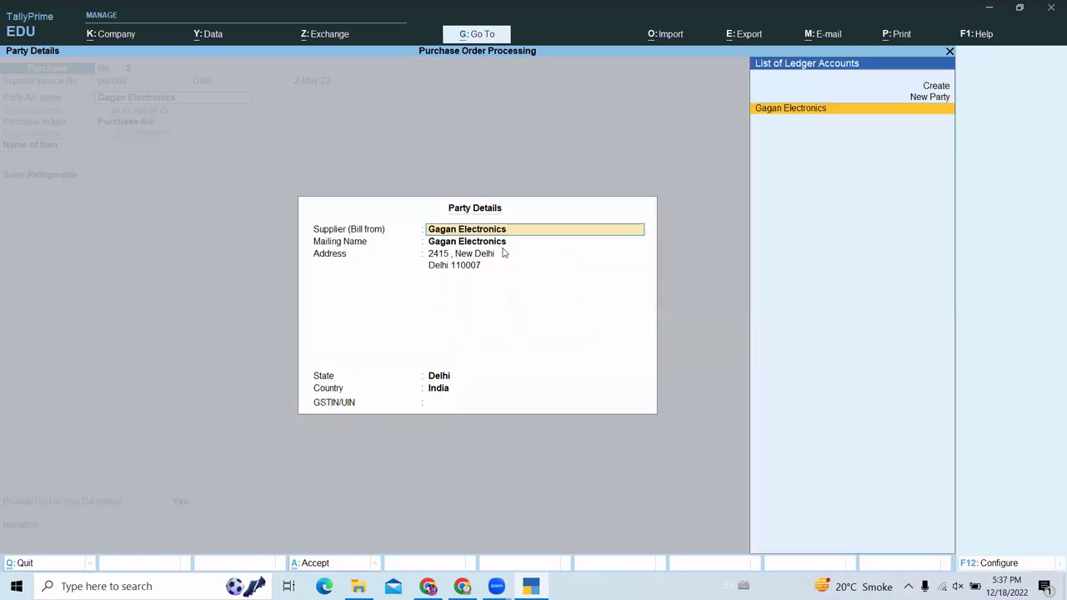
pyautogui.hotkey('ctrl', 'a')
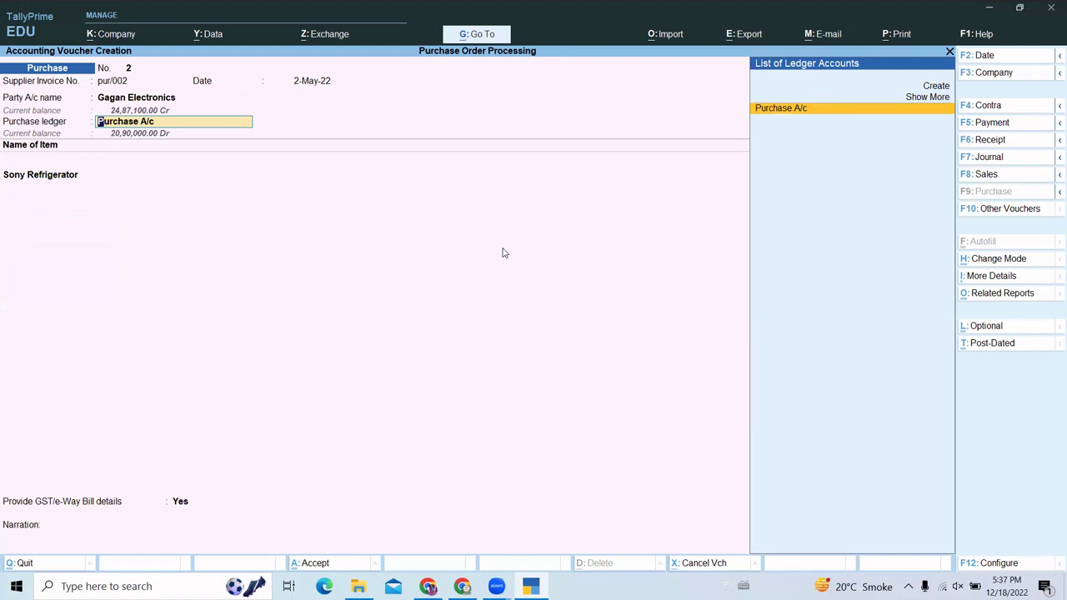
pyautogui.press('Return')
pyautogui.press('Return')
pyautogui.press('Return')
pyautogui.press('Return')
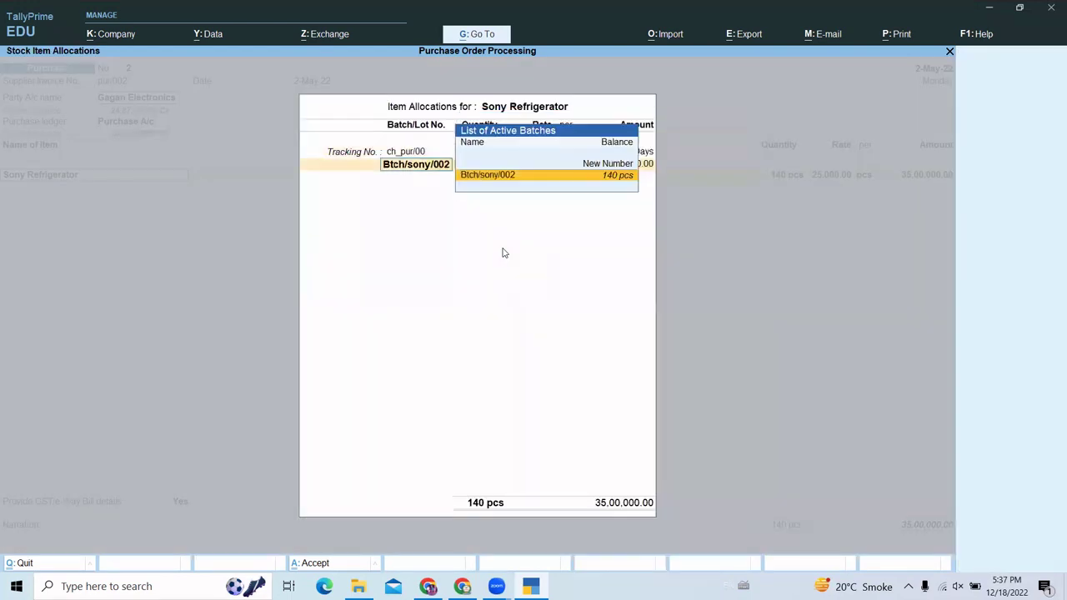
pyautogui.press('Return')
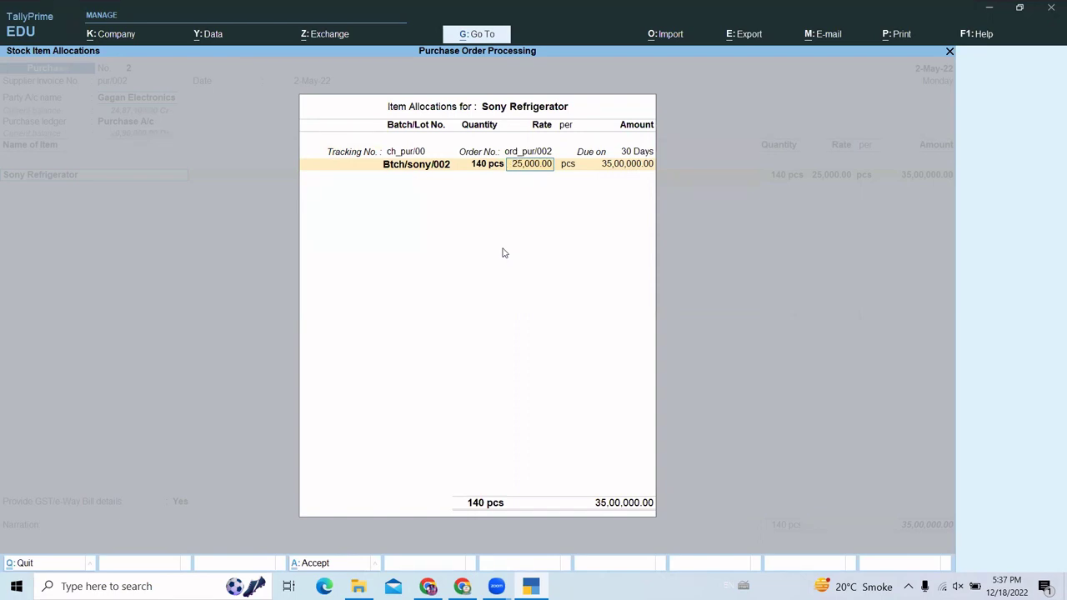
# - Accept 140 pcs Sony Refrigerator at 25,000.00 from batch Btch/sony/002, totalling 35,00,000.00
pyautogui.press('Return')
pyautogui.press('Return')
pyautogui.press('Return')
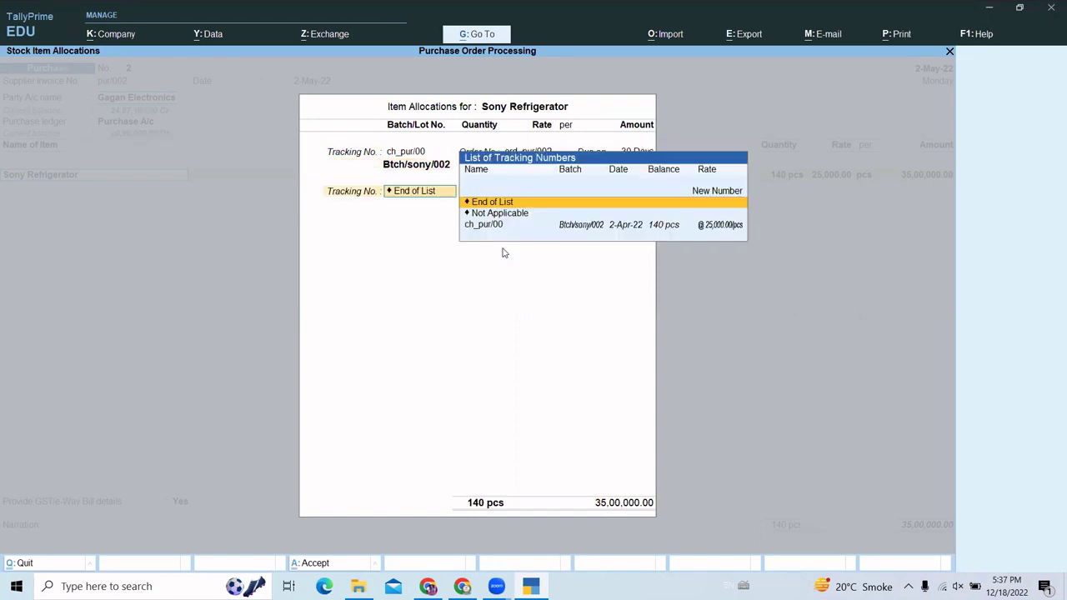
pyautogui.press('Return')
pyautogui.press('Return')
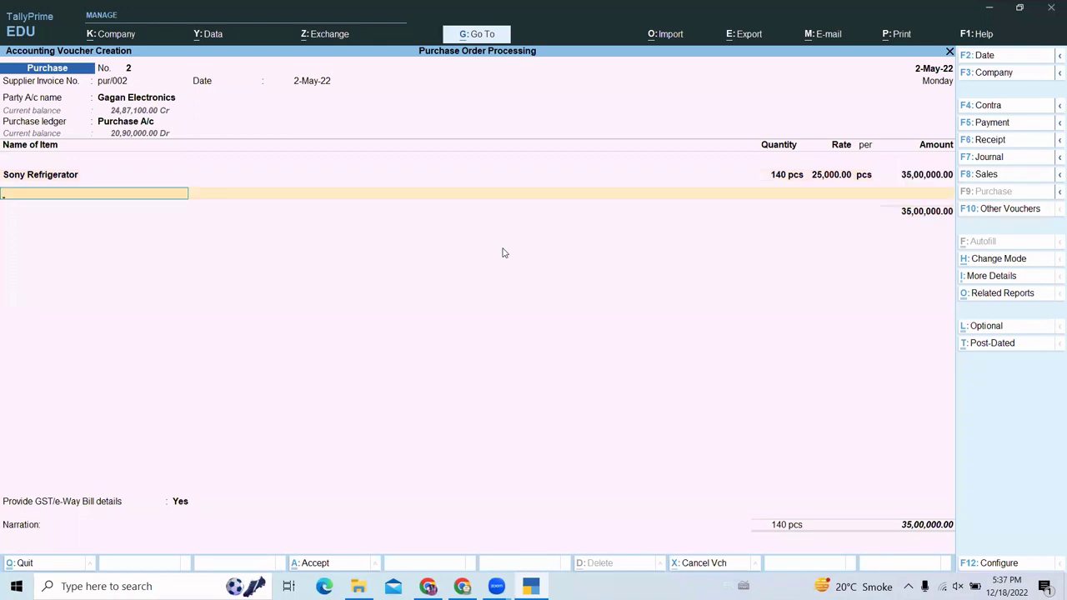
pyautogui.press('Return')
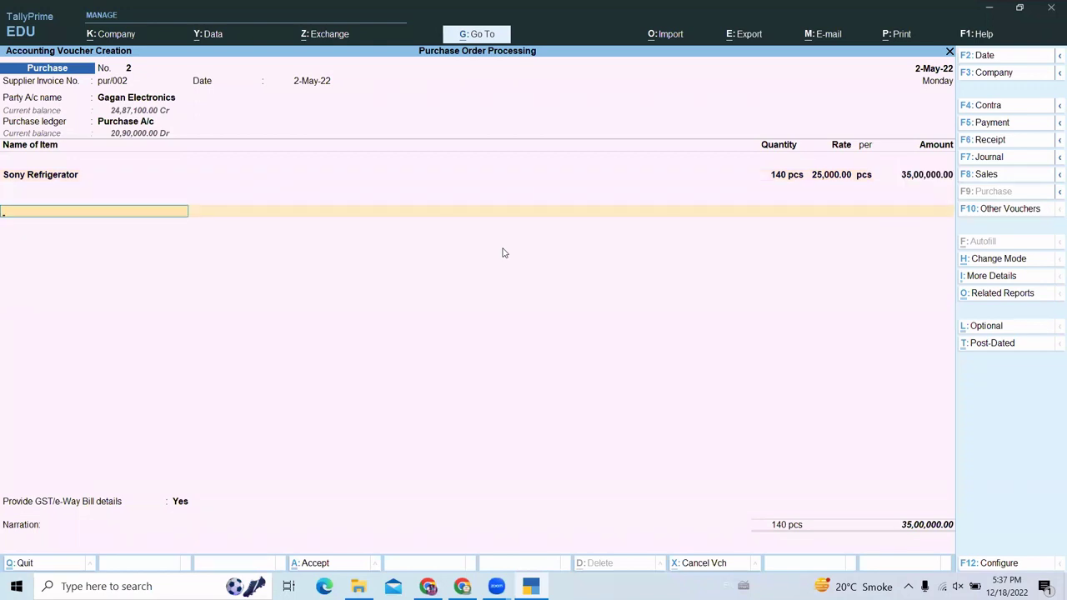
# - Add Cgst and Sgst ledger lines to the purchase
pyautogui.write('cg')
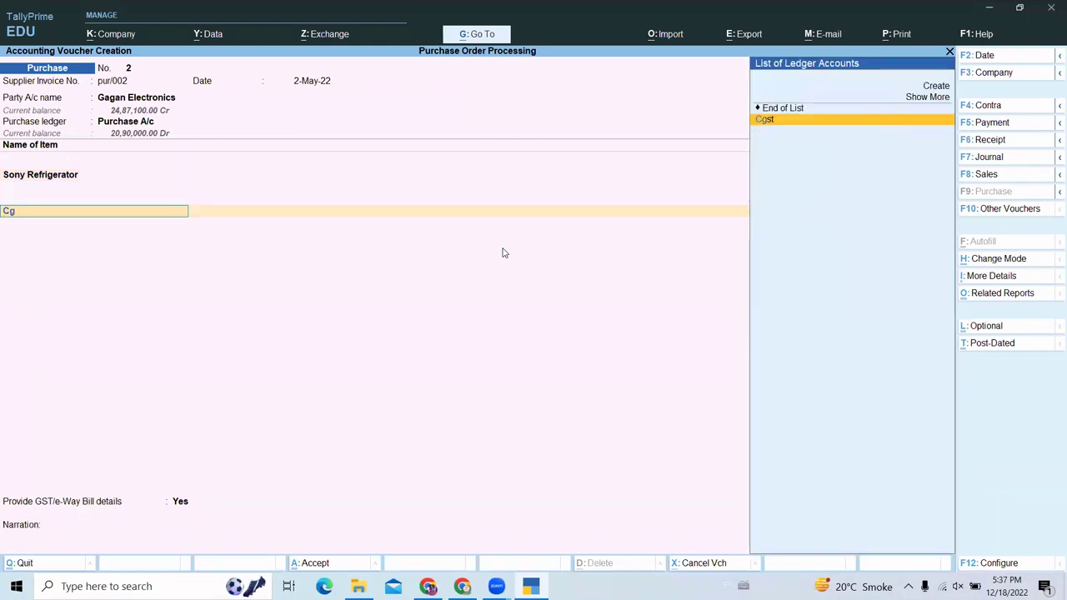
pyautogui.press('Return')
pyautogui.press('Return')
pyautogui.write('s')
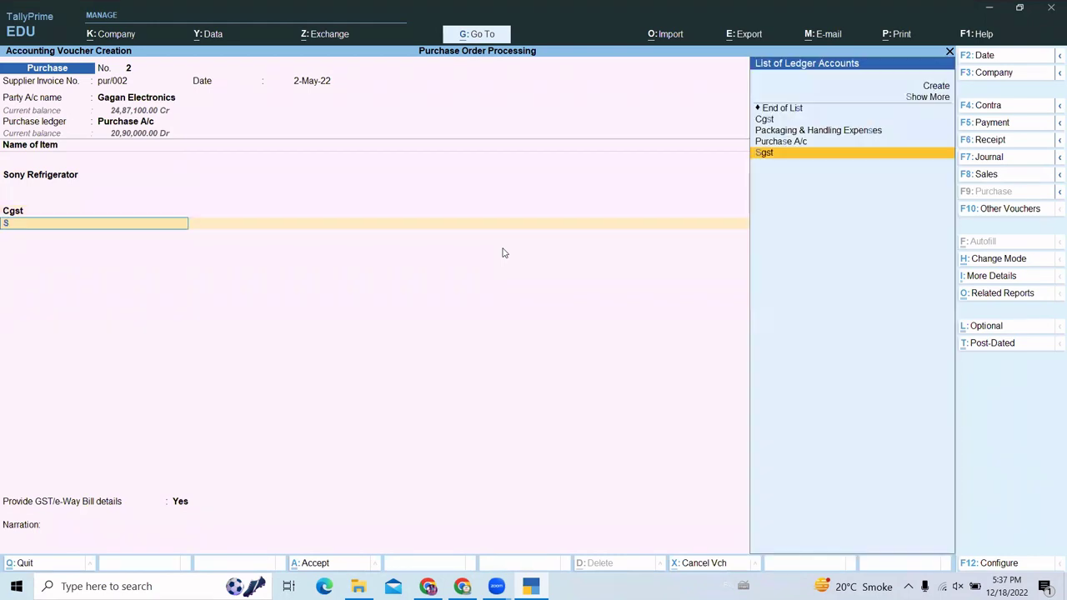
pyautogui.press('Return')
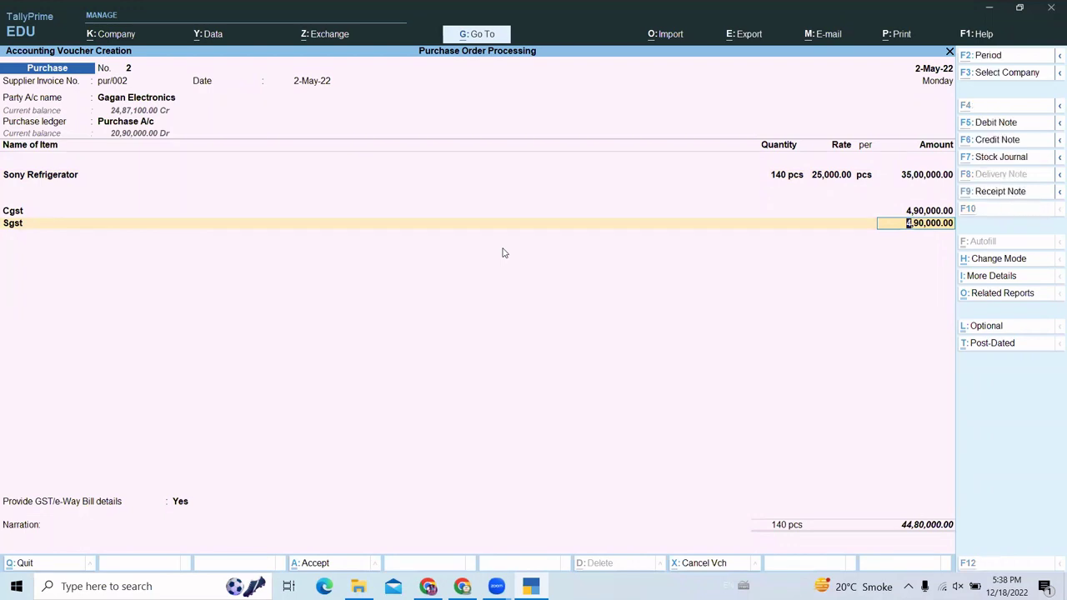
# - Review the GST tax analysis with its detailed per-item breakdown
pyautogui.hotkey('ctrl', 'o')
pyautogui.hotkey('alt', 'f5')
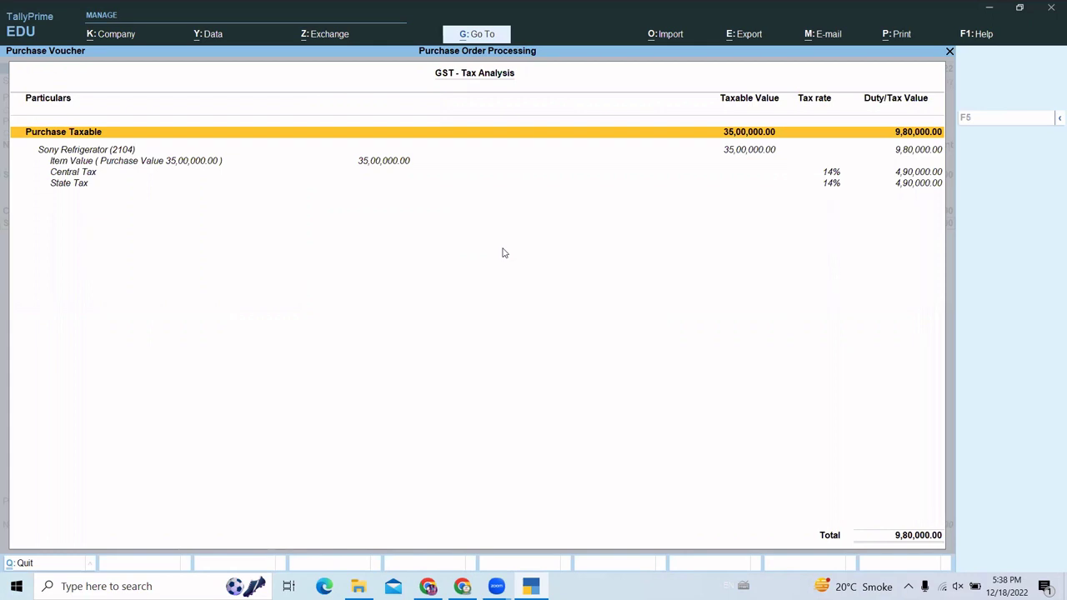
pyautogui.press('Escape')
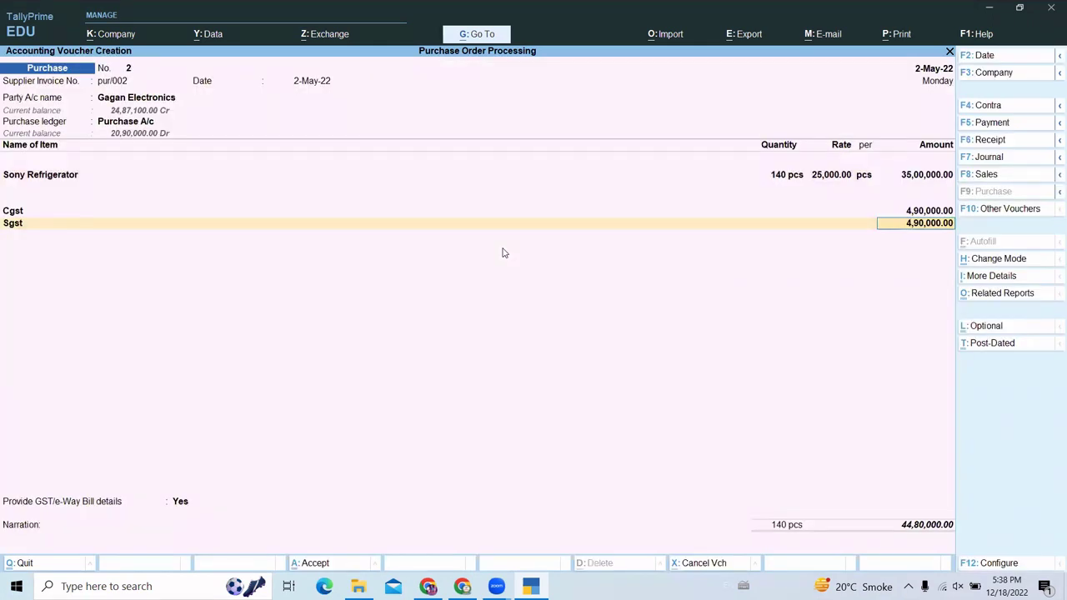
# - Accept Sgst of 4,90,000.00 and set Provide GST/e-Way Bill details to No
pyautogui.press('Return')
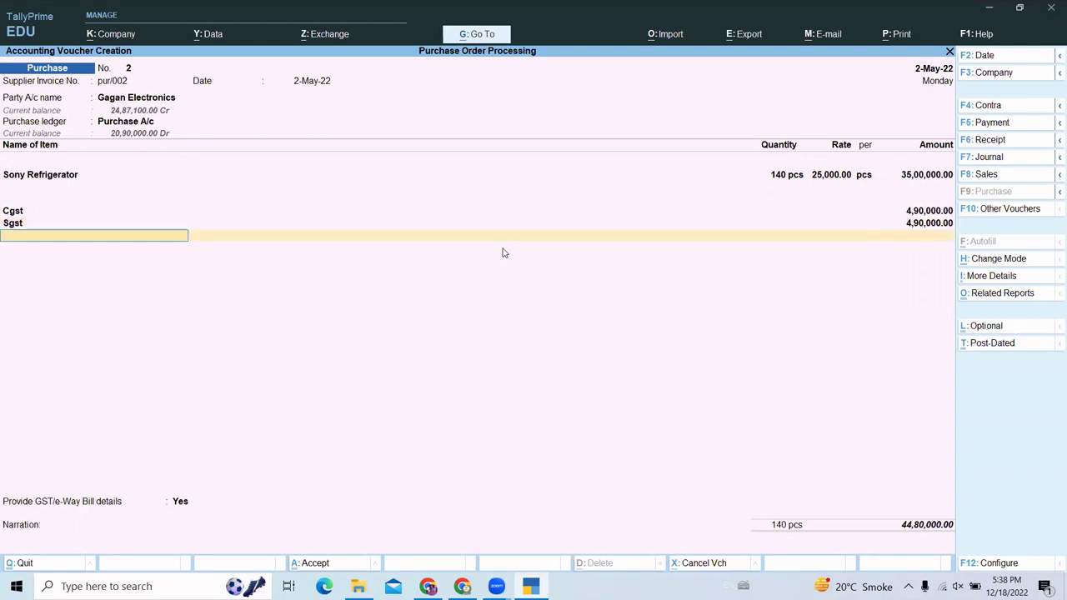
pyautogui.press('Return')
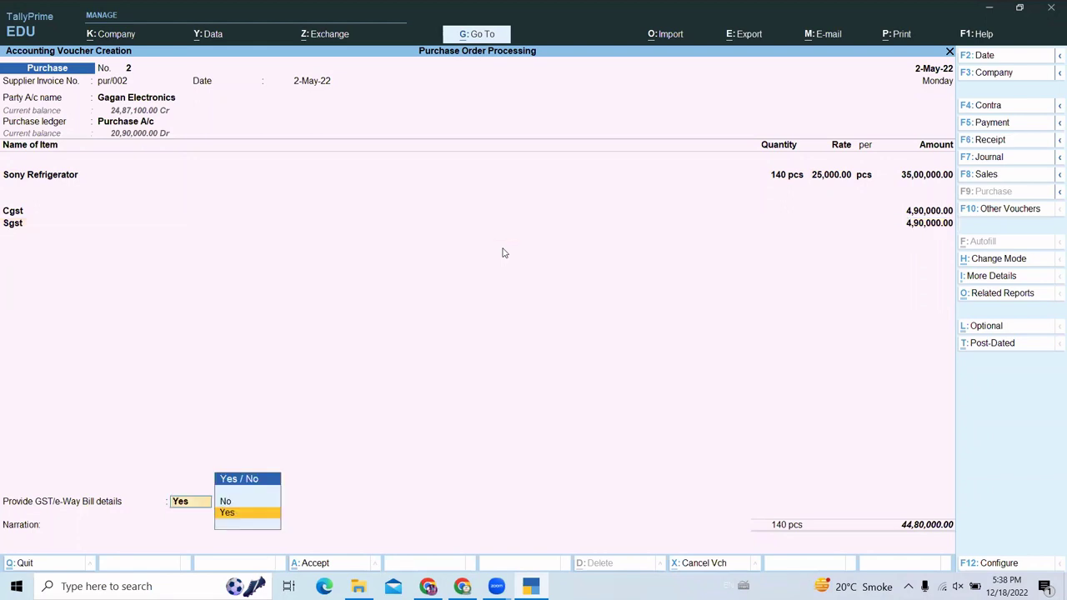
pyautogui.press('Down')
pyautogui.press('Return')
# - Keep new reference pur/002 with 30 credit days, due 1-Jun-22, for 44,80,000.00 Cr
pyautogui.press('Return')
pyautogui.press('Return')
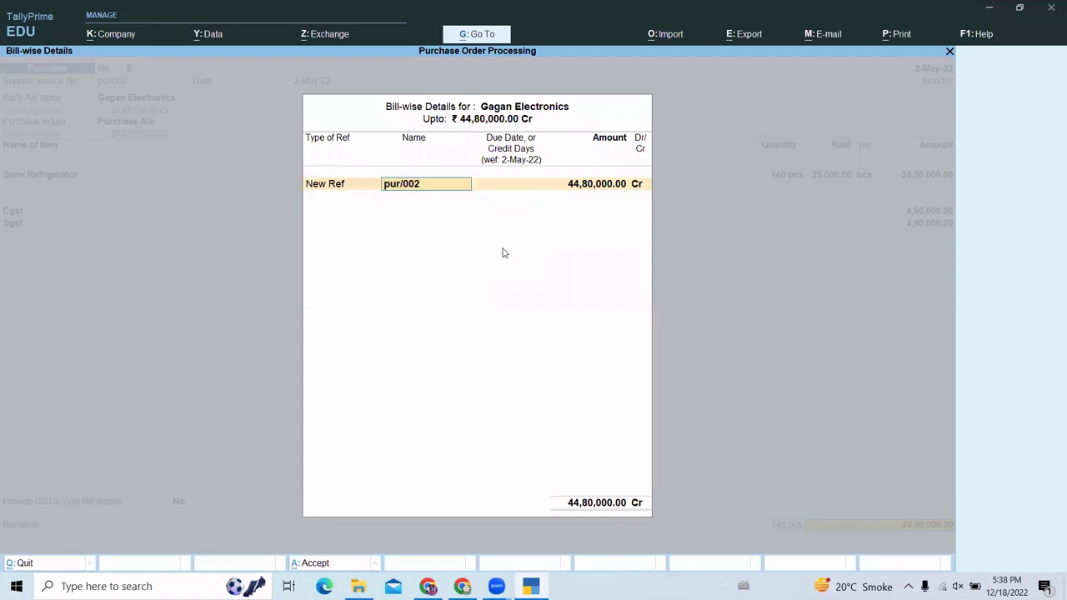
pyautogui.press('Return')
pyautogui.write('30')
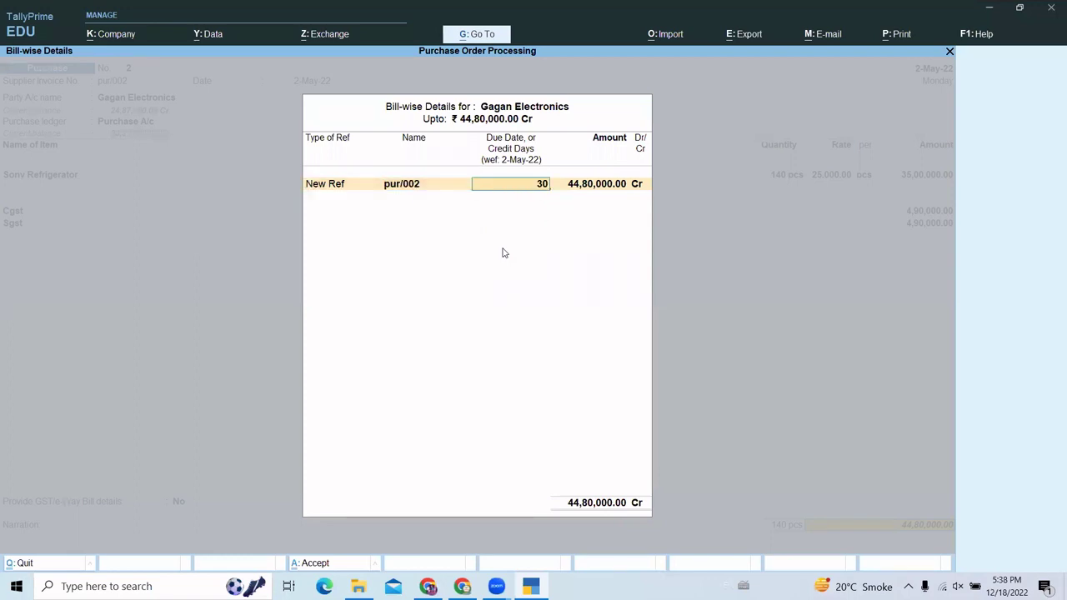
pyautogui.press('Return')
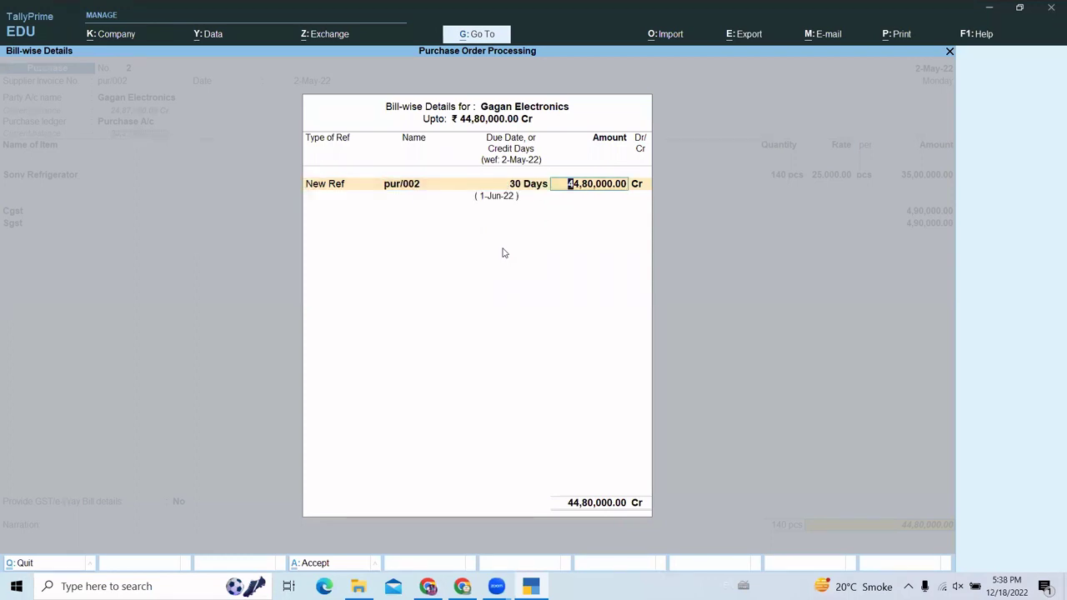
pyautogui.press('Return')
pyautogui.press('Return')
pyautogui.press('Return')
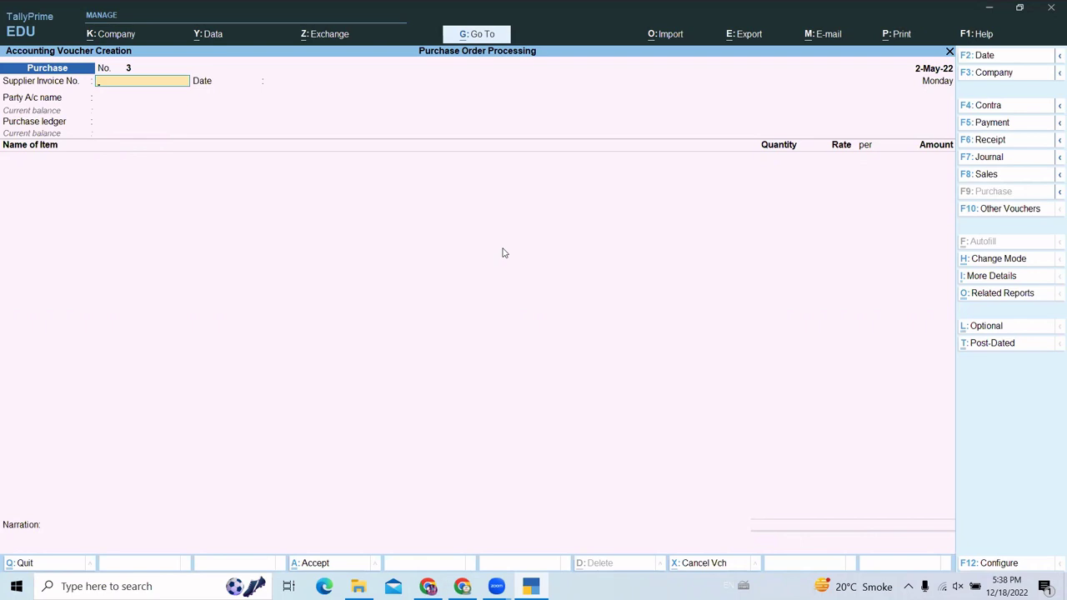
# - Switch to a Debit Note with Gagan Electronics as party, accepting dispatch and party details
pyautogui.press('F10')
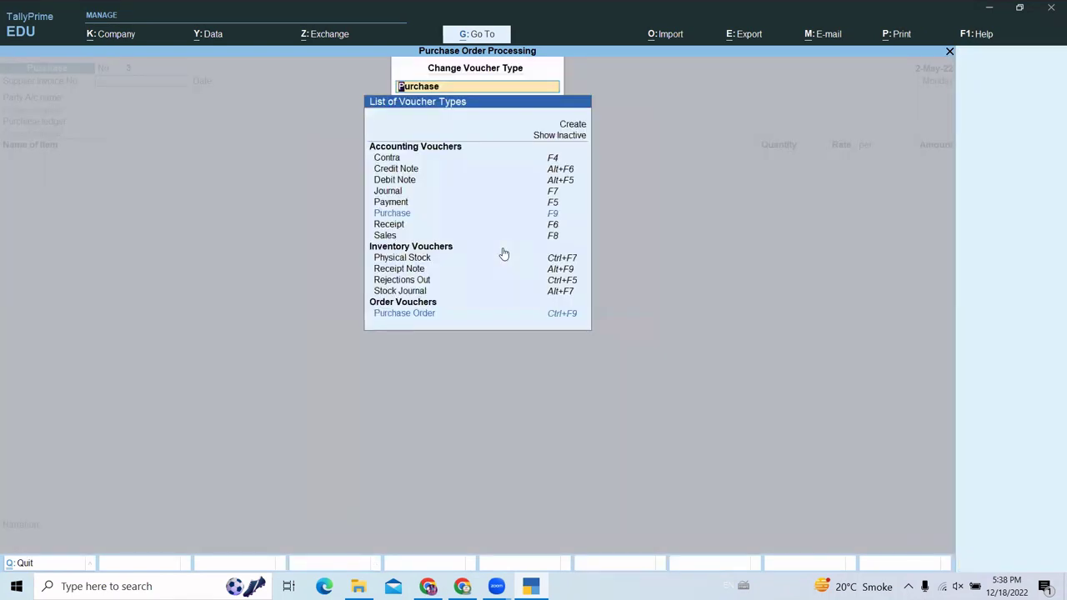
pyautogui.press('Up')
pyautogui.press('Up')
pyautogui.press('Up')
pyautogui.press('Up')
pyautogui.press('Up')
pyautogui.press('Up')
pyautogui.press('Up')
pyautogui.press('Up')
pyautogui.press('Up')
pyautogui.press('Up')
pyautogui.press('Up')
pyautogui.press('Up')
pyautogui.press('Up')
pyautogui.press('Up')
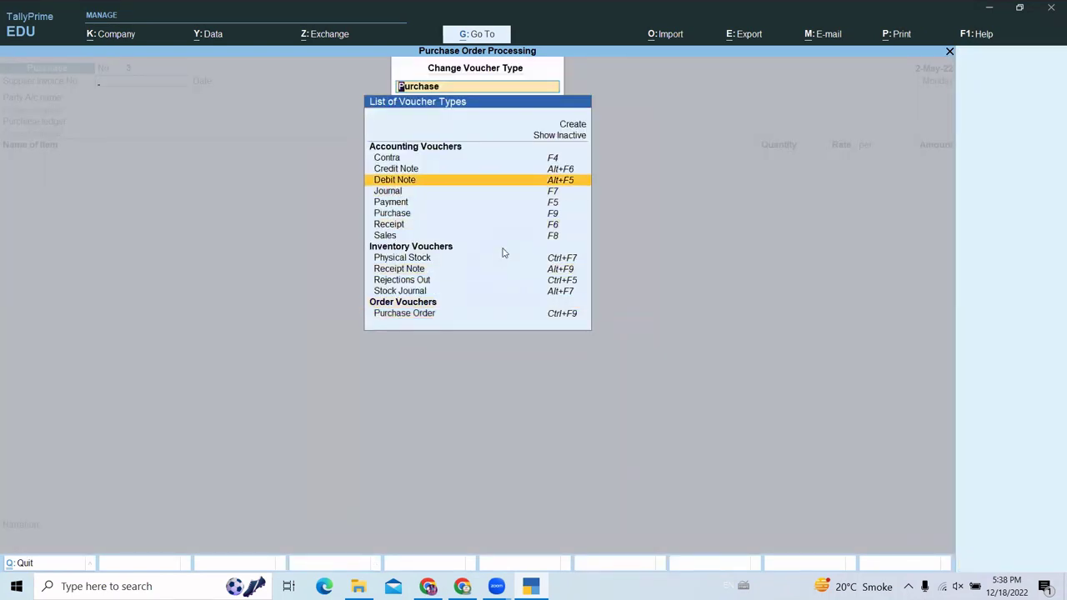
pyautogui.press('Return')
pyautogui.press('Down')
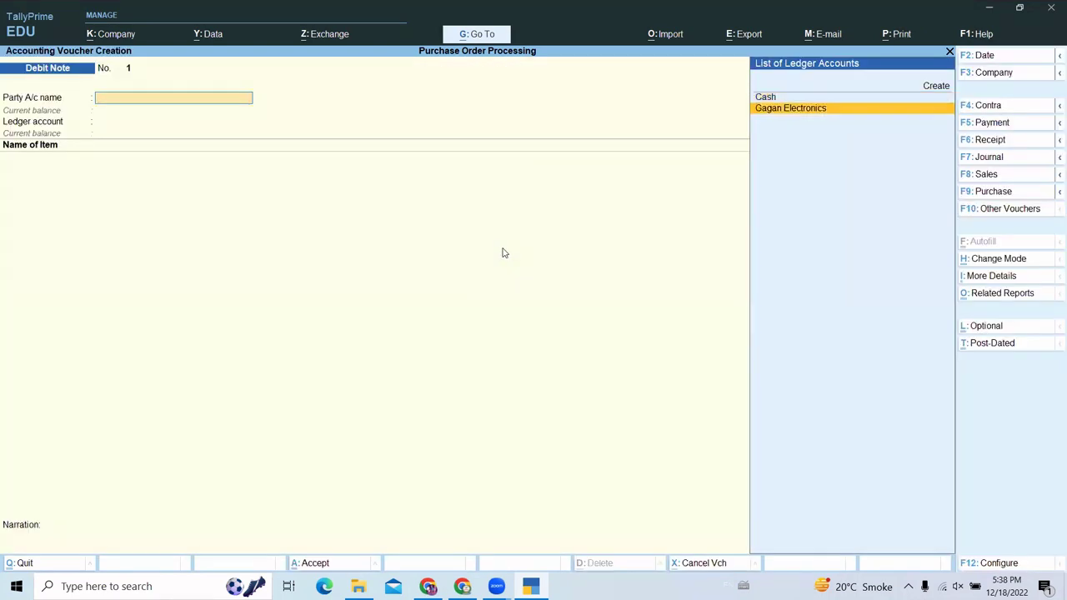
pyautogui.press('Return')
pyautogui.press('Return')
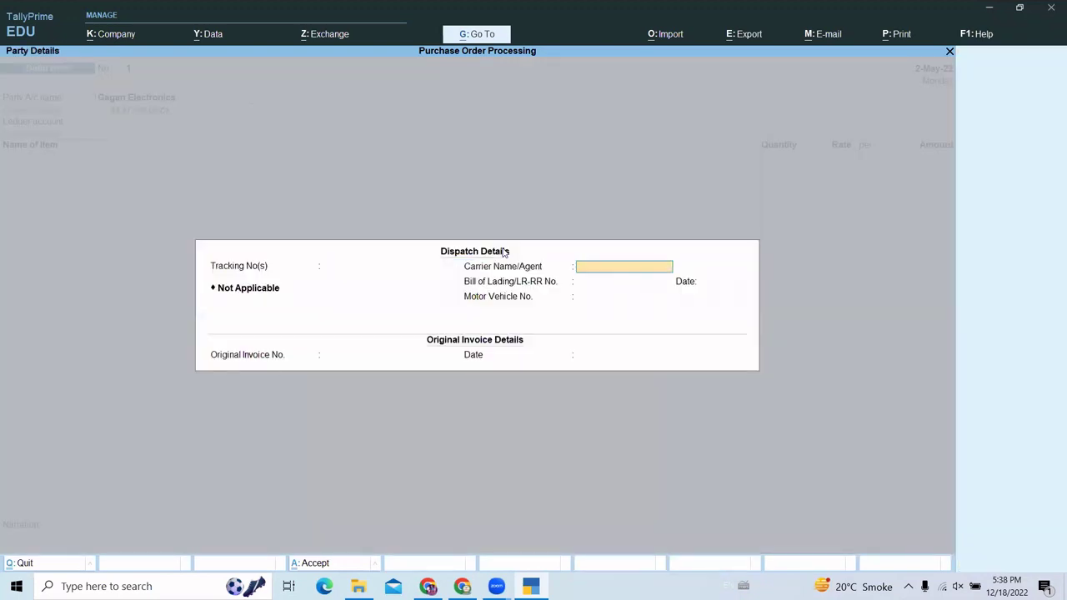
pyautogui.press('Escape')
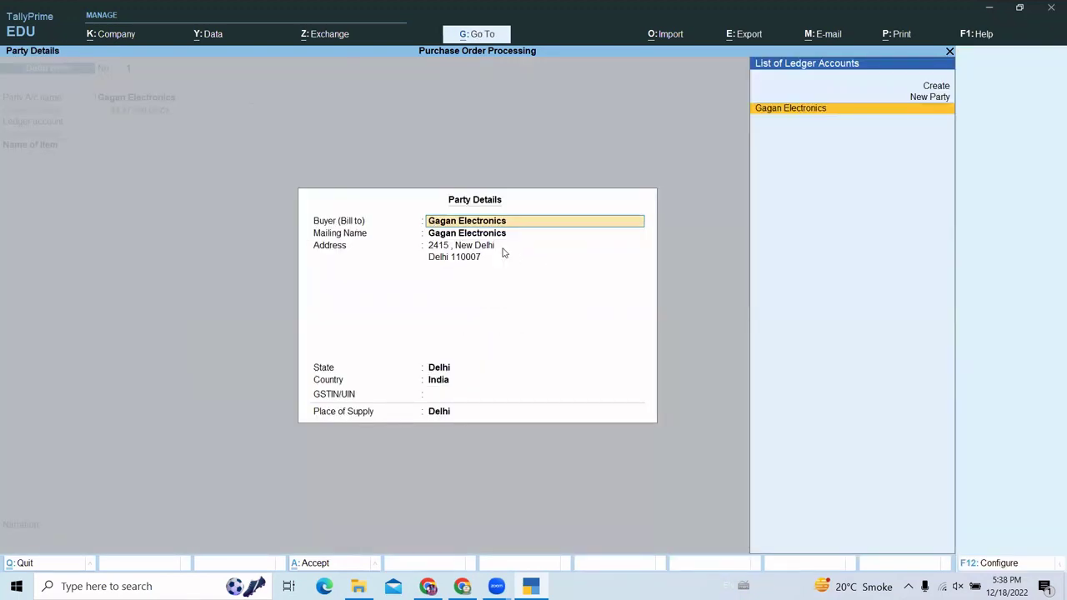
pyautogui.hotkey('ctrl', 'a')
# - Set Purchase A/c as the ledger and choose Sony Refrigerator as the returned item
pyautogui.press('Return')
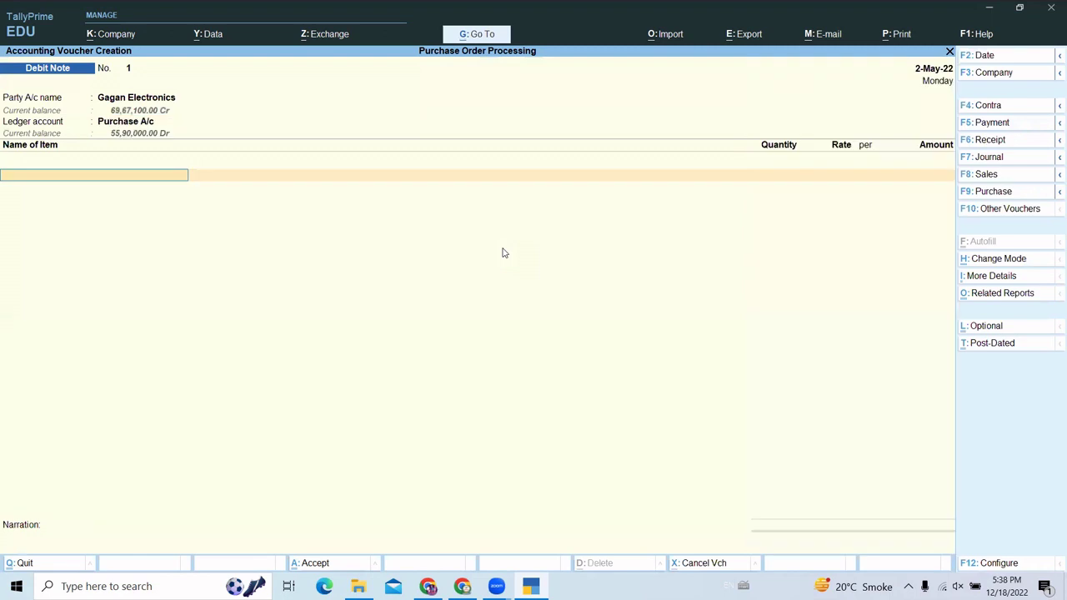
pyautogui.write('S')
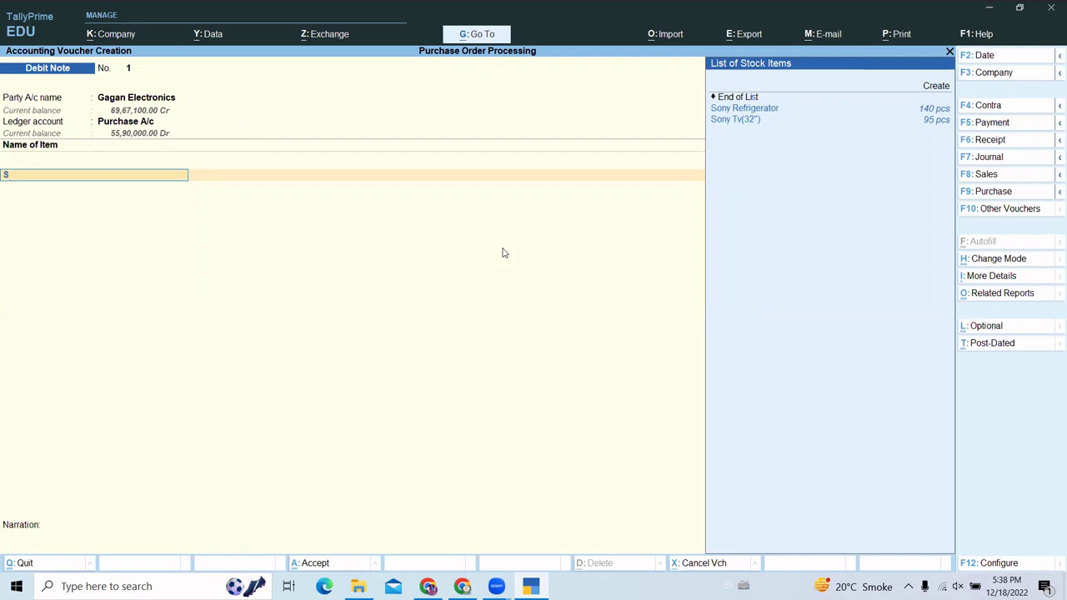
pyautogui.press('Down')
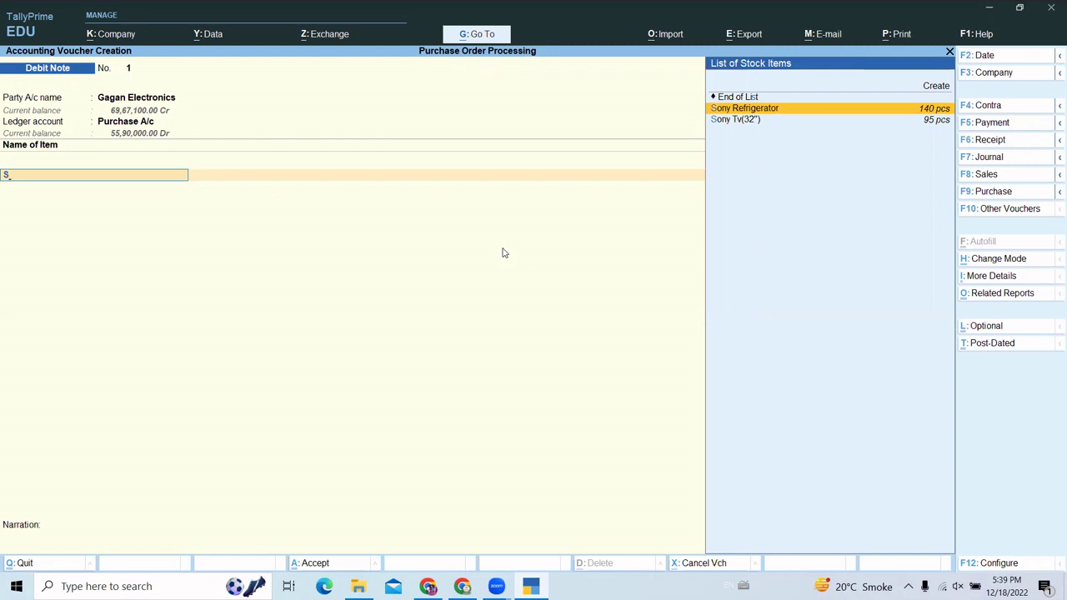
pyautogui.press('Return')
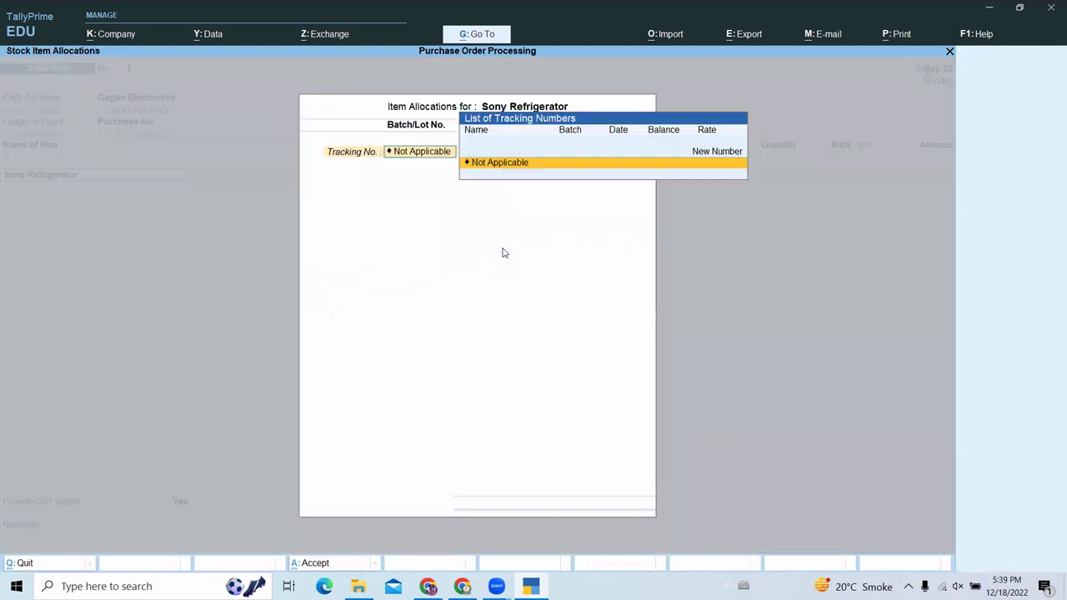
# - Set both the tracking number and the order number to Not Applicable
pyautogui.press('Return')
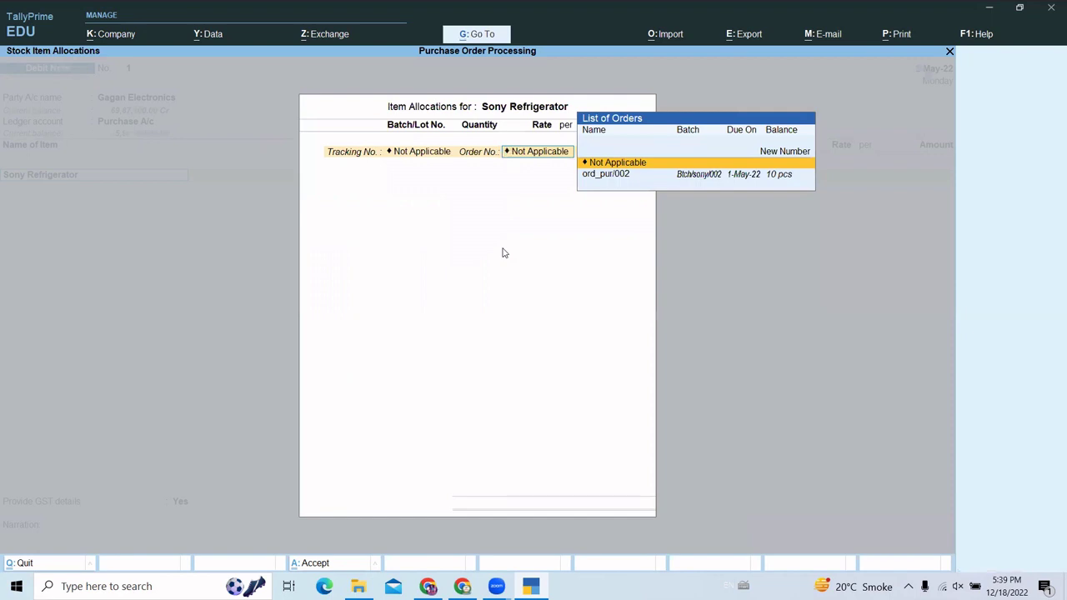
pyautogui.press('Down')
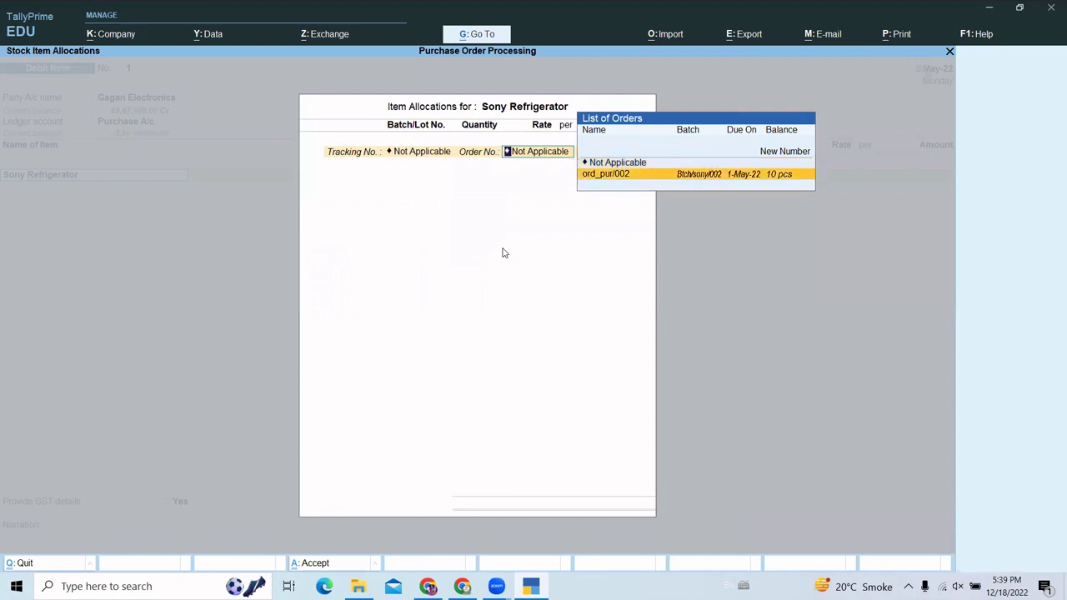
pyautogui.press('Return')
pyautogui.press('Return')
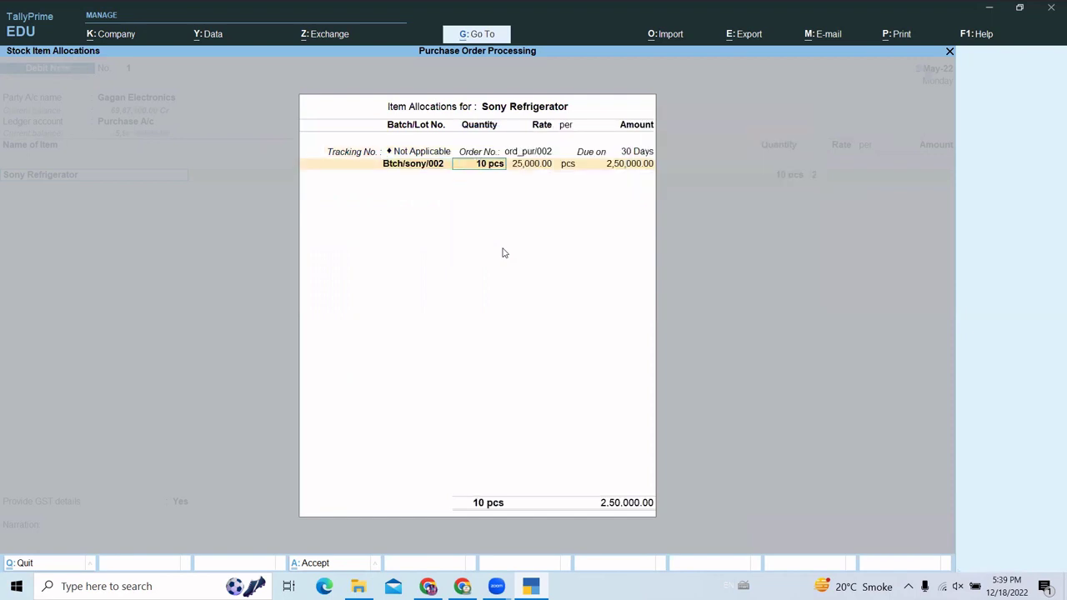
pyautogui.press('BackSpace')
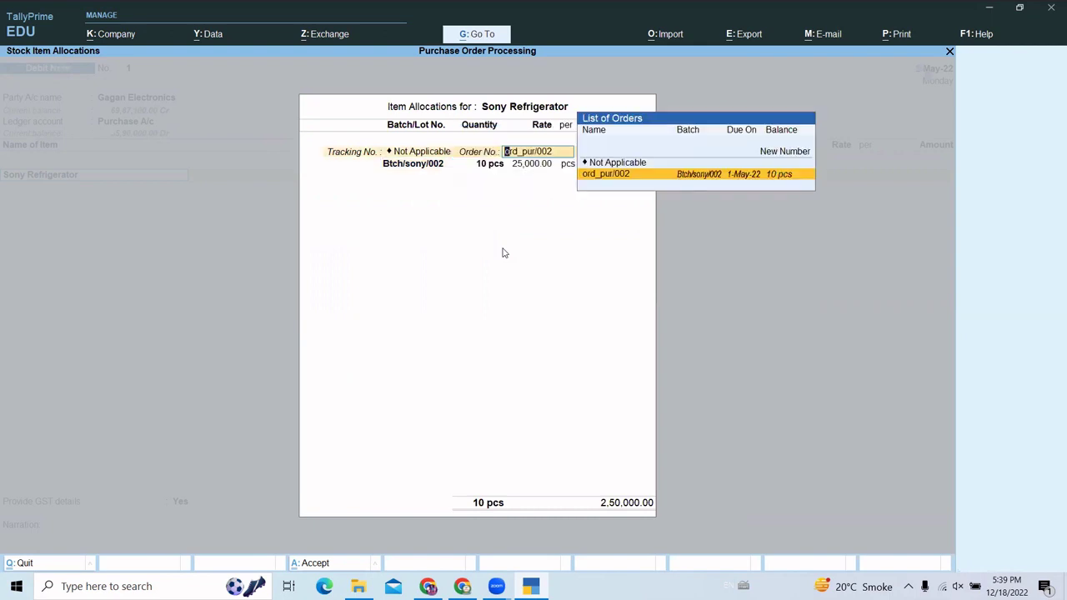
pyautogui.press('Up')
pyautogui.press('Return')
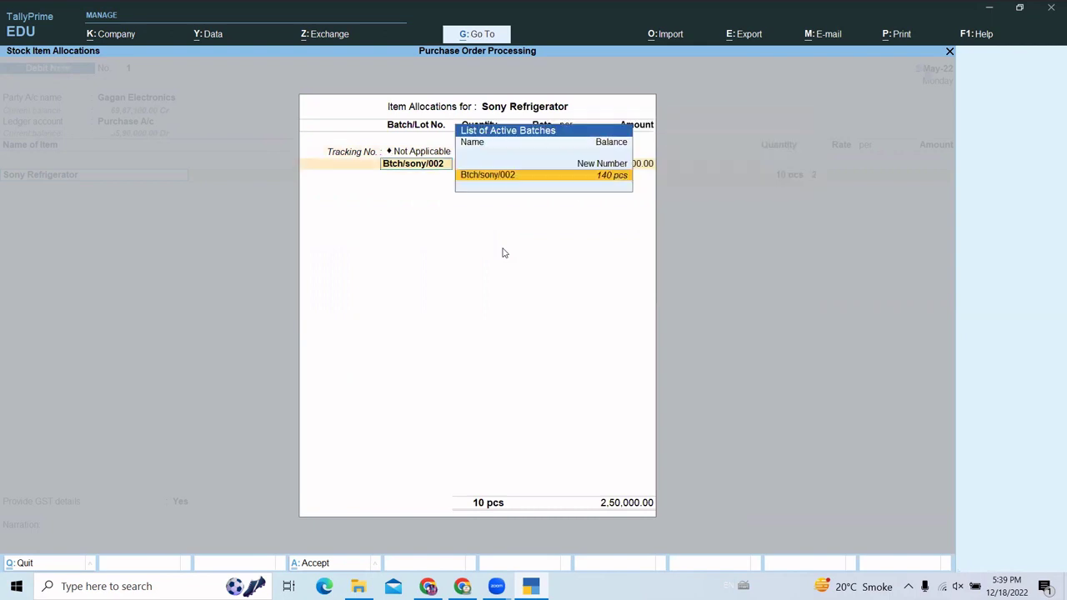
# - Return 5 pcs from batch Btch/sony/002 at 25,000.00, totalling 1,25,000.00
pyautogui.press('Return')
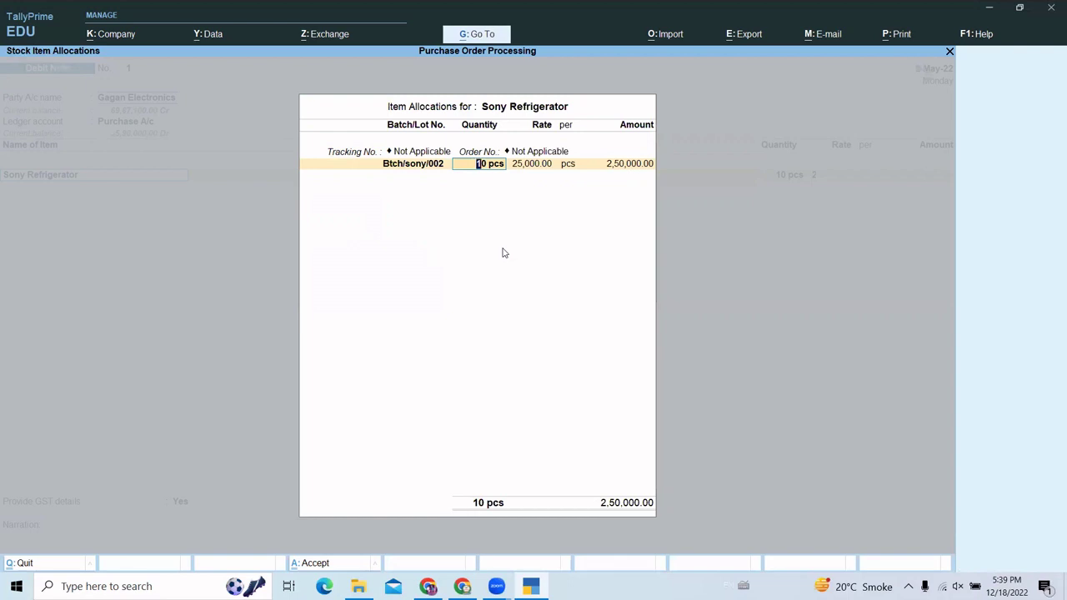
pyautogui.write('5')
pyautogui.press('Return')
pyautogui.press('Return')
pyautogui.press('Return')
pyautogui.press('Return')
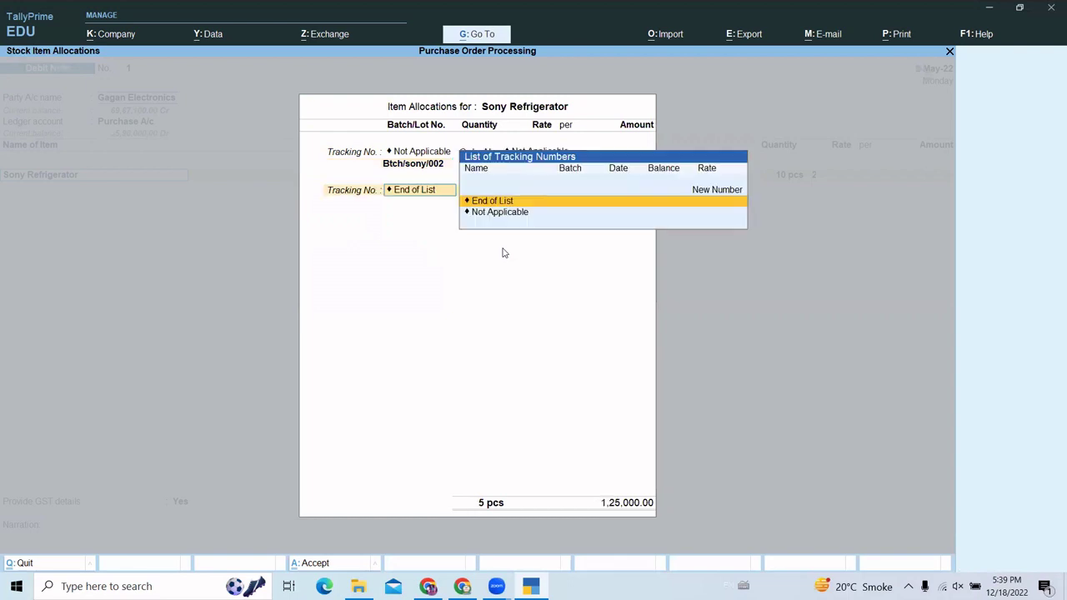
pyautogui.press('Return')
pyautogui.press('Return')
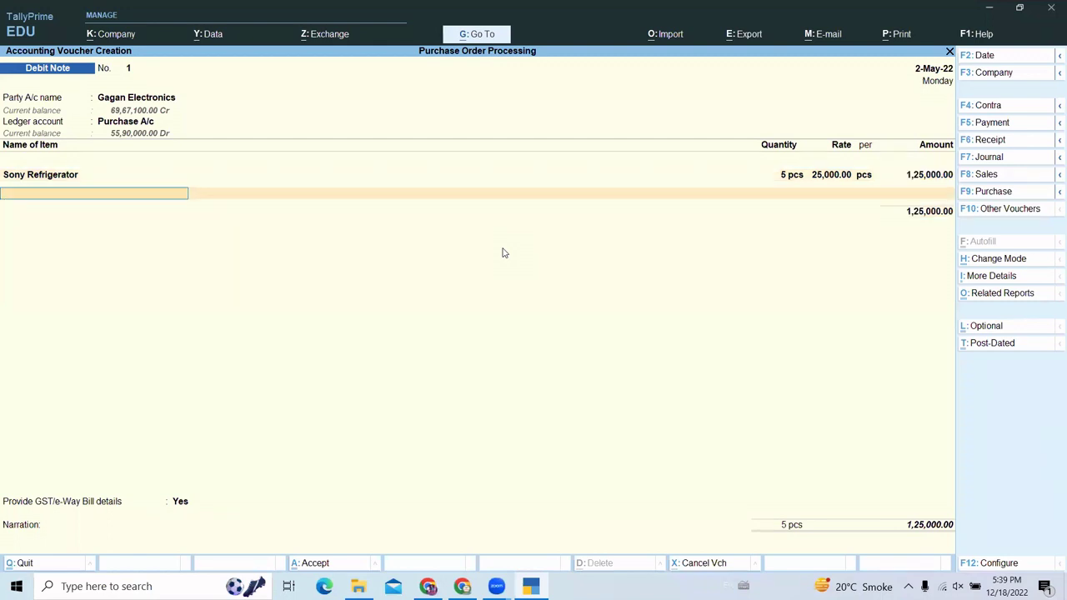
# - Add Cgst and Sgst tax lines of 17,500.00 each below the stock items
pyautogui.press('Return')
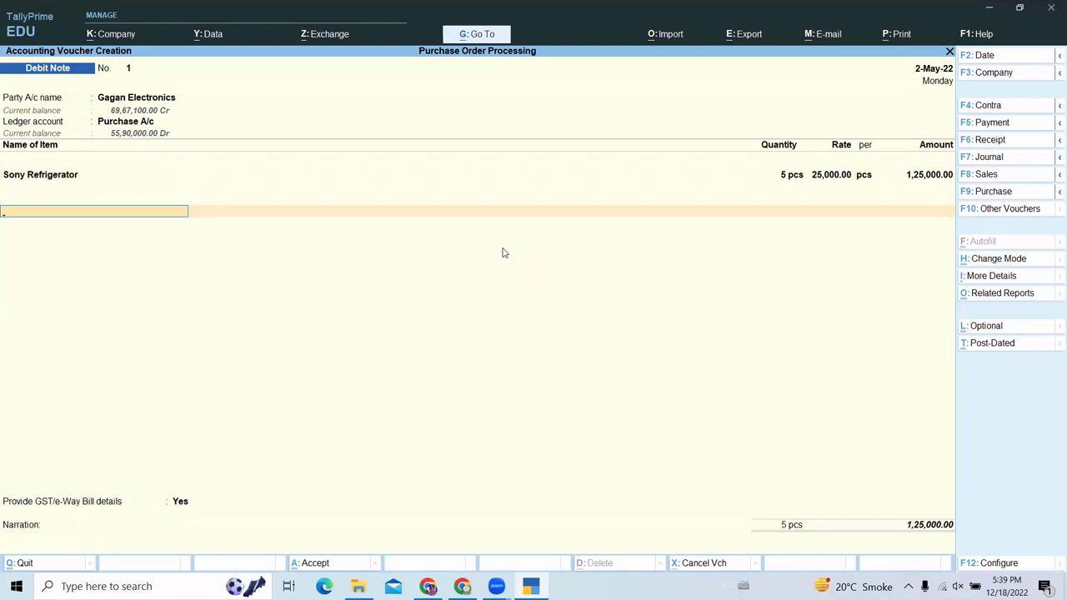
pyautogui.write('C')
pyautogui.press('Return')
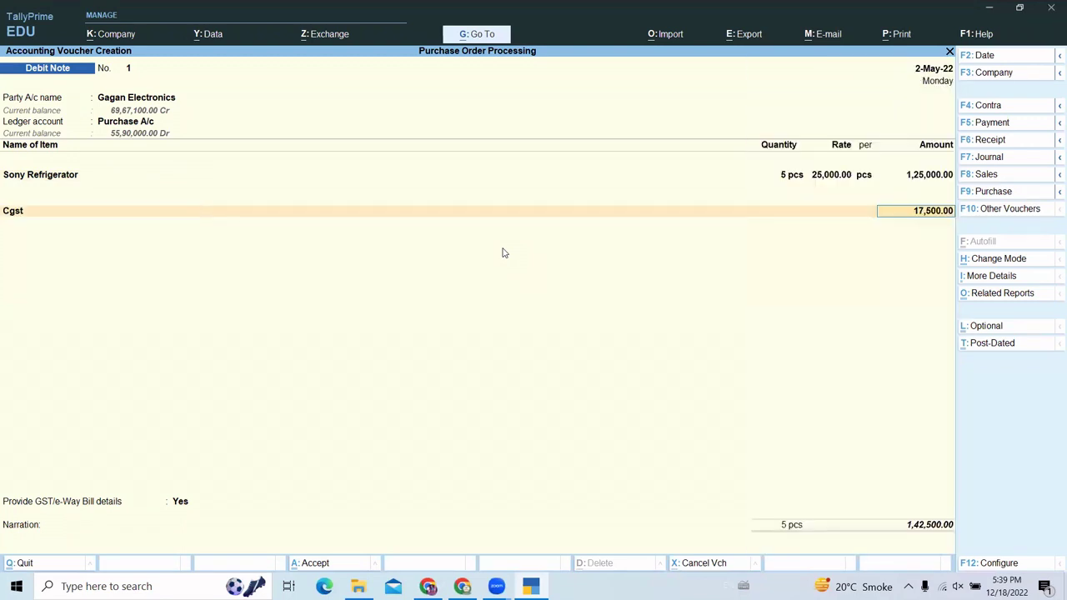
pyautogui.press('Return')
pyautogui.write('Sg')
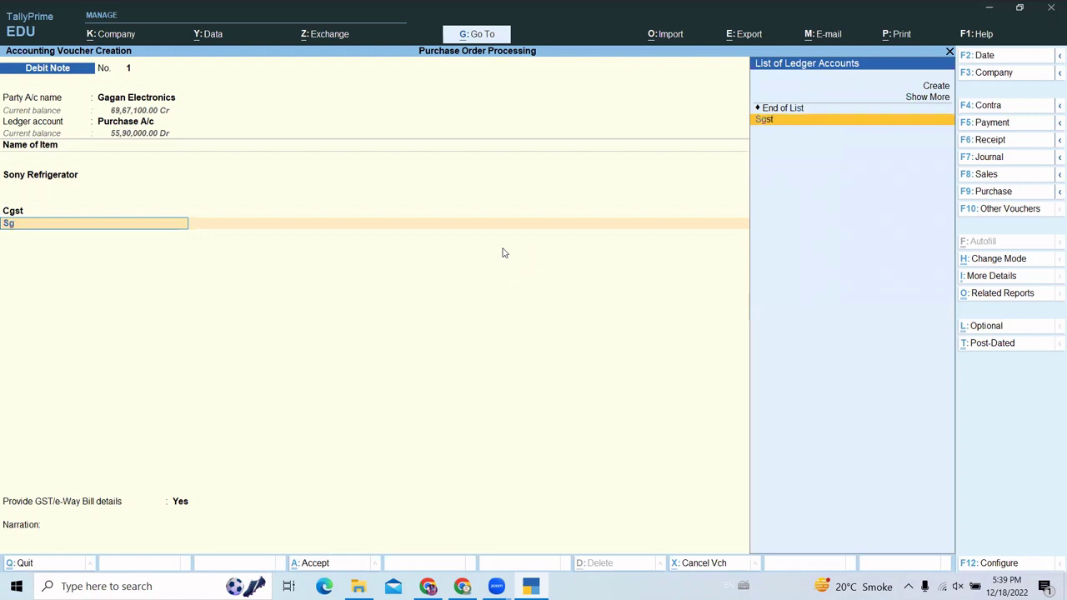
pyautogui.press('Return')
pyautogui.press('Return')
pyautogui.press('Return')
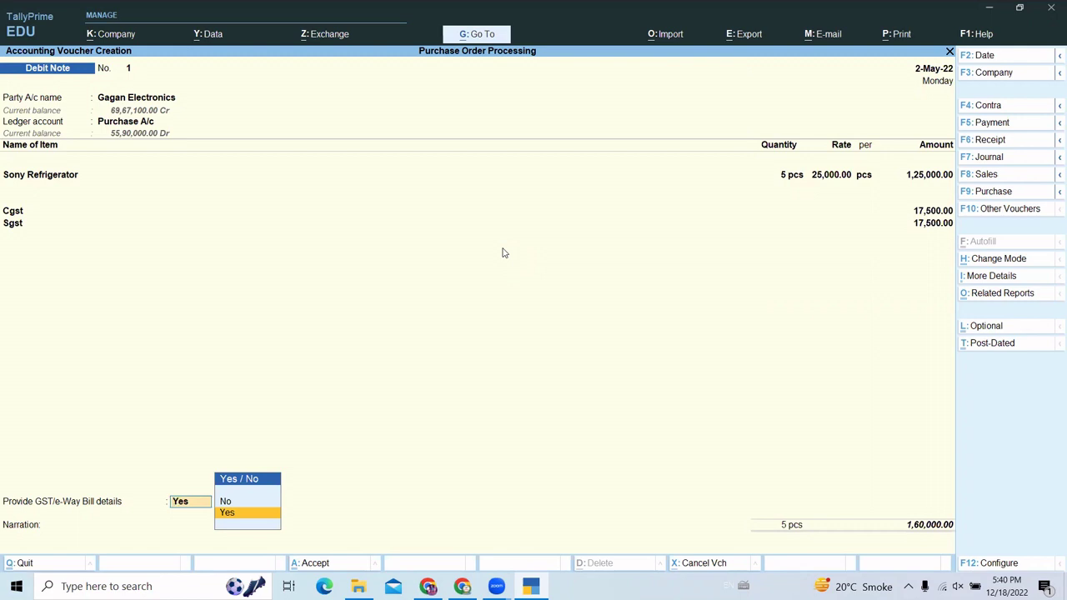
# - Set Provide GST/e-Way Bill details to No and start the bill-wise adjustment against an existing bill
pyautogui.press('Up')
pyautogui.press('Return')
pyautogui.press('Return')
pyautogui.press('Return')
pyautogui.press('Return')
pyautogui.press('Return')
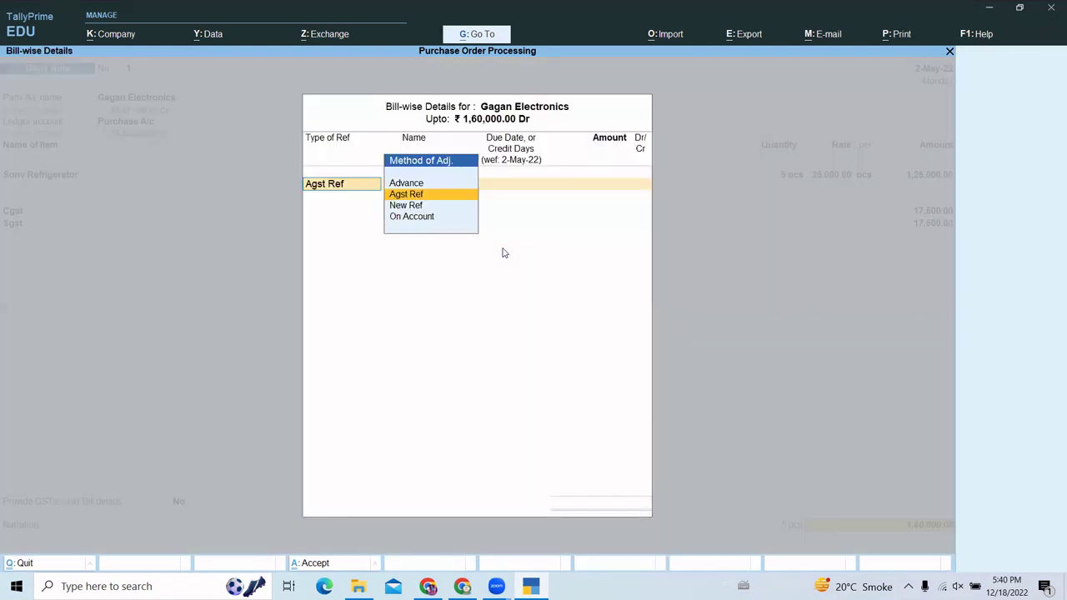
# - Close bill-wise details and accept Debit Note 1 for 1,60,000.00
pyautogui.press('Return')
pyautogui.press('Return')
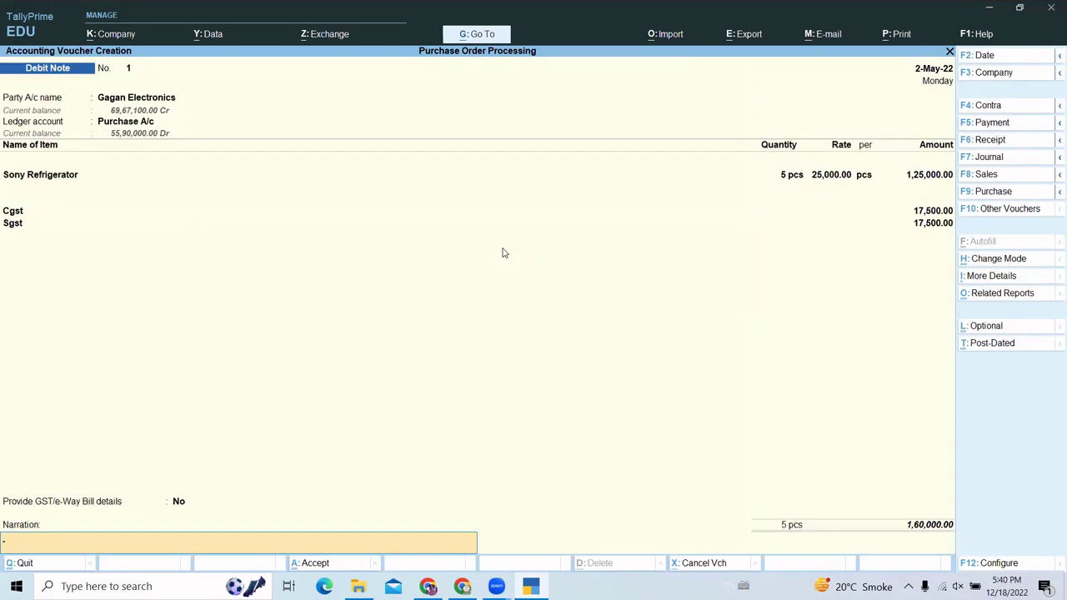
pyautogui.press('Return')
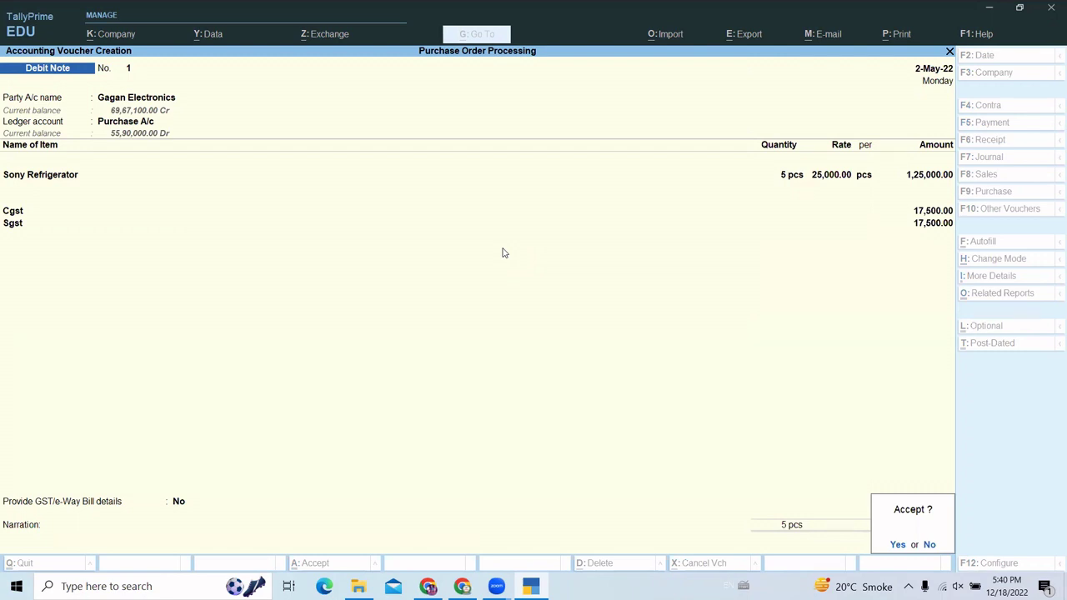
pyautogui.press('n')
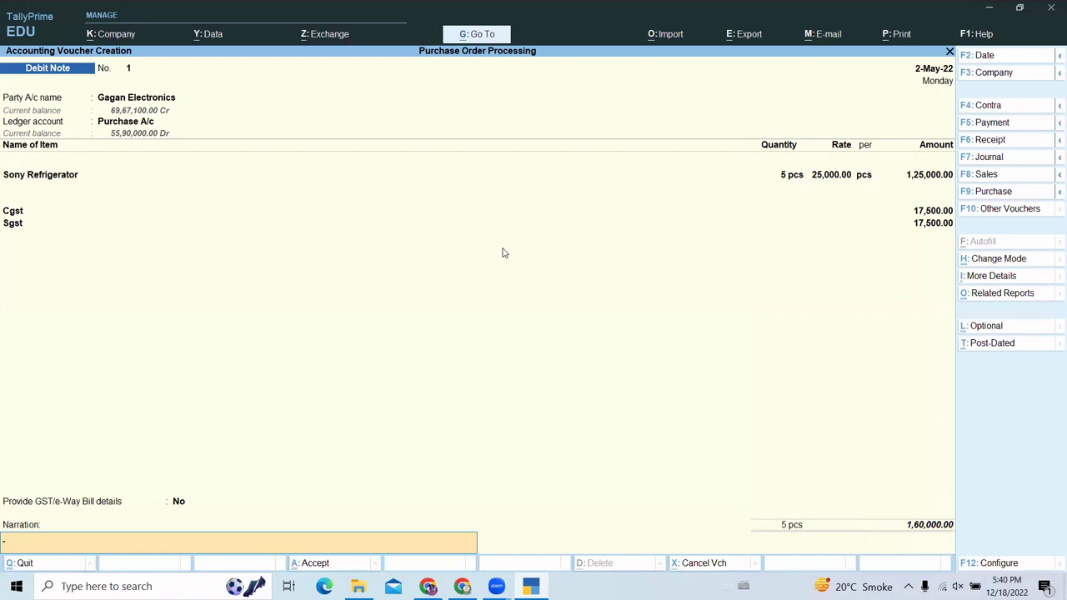
pyautogui.press('Return')
pyautogui.press('y')
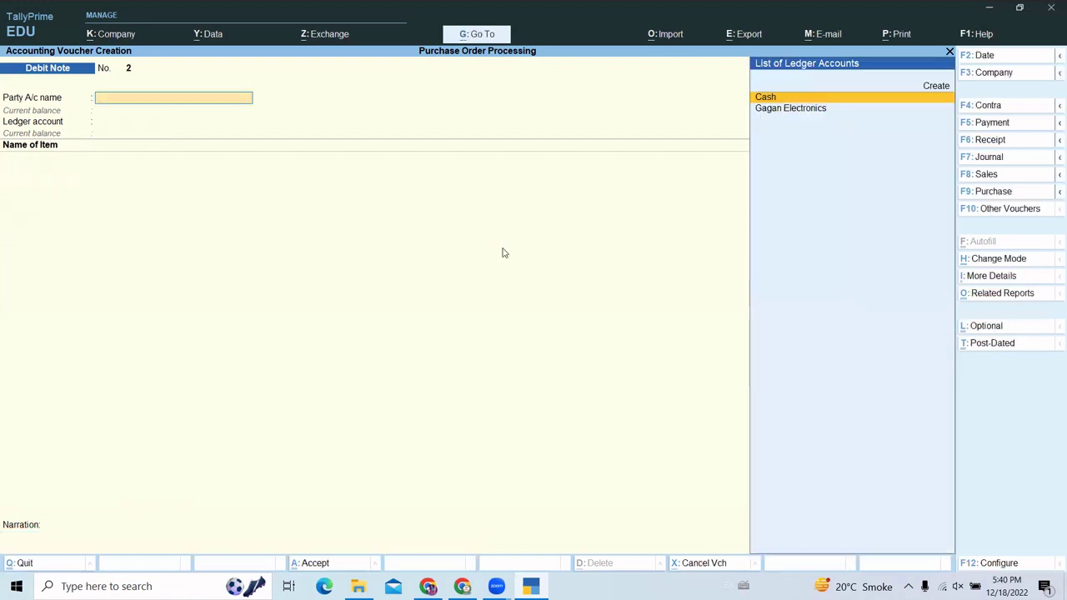
# - Quit voucher entry and check Sony Refrigerator (135 pcs) and Sony Tv(32") (95 pcs) in Stock Summary
pyautogui.press('Escape')
pyautogui.press('y')
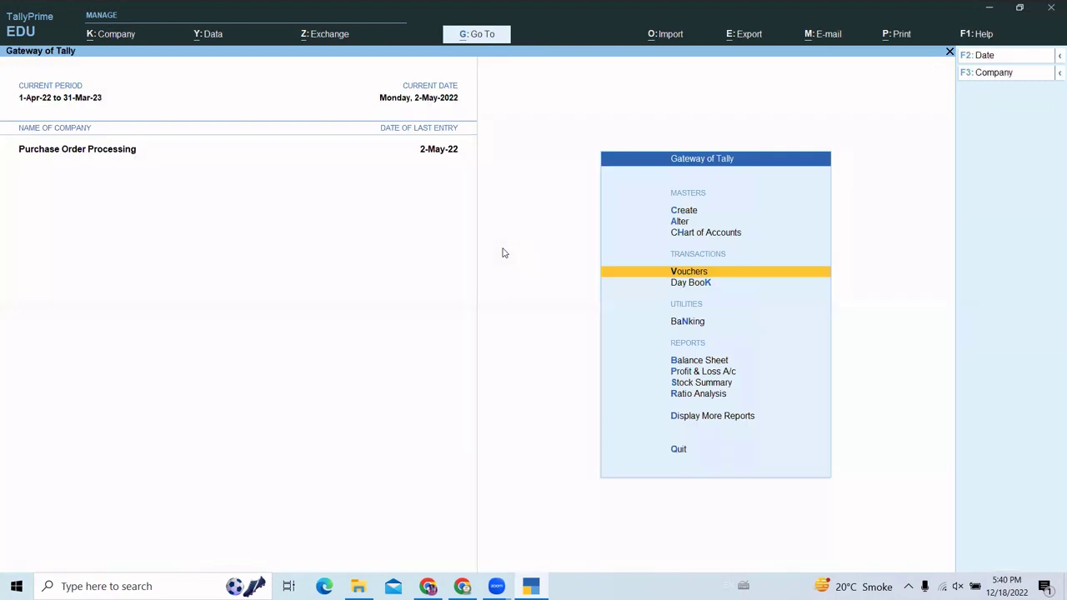
pyautogui.press('s')
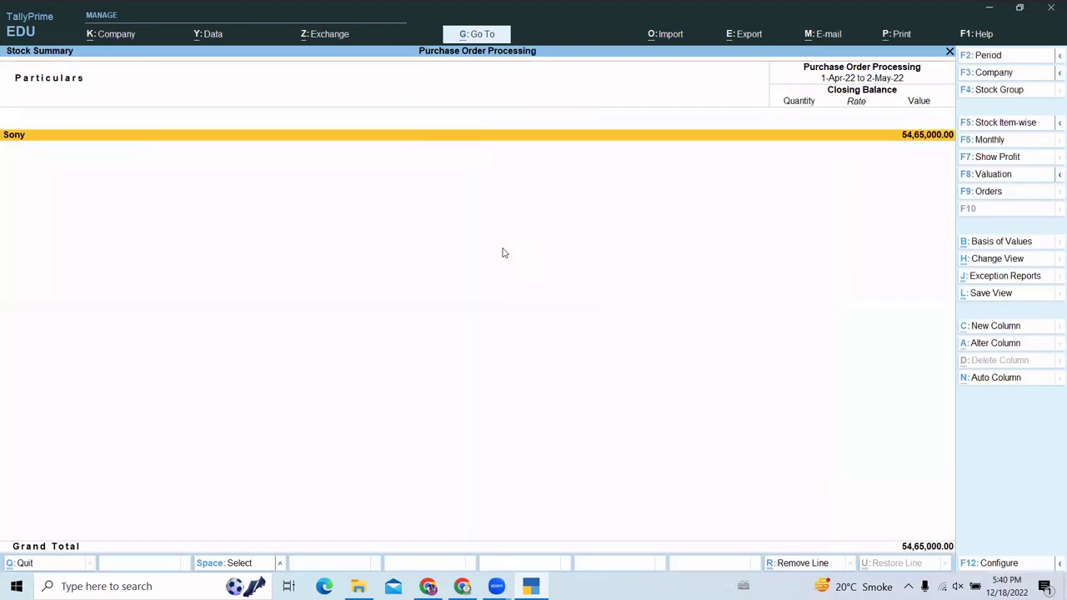
pyautogui.hotkey('alt', 'F5')
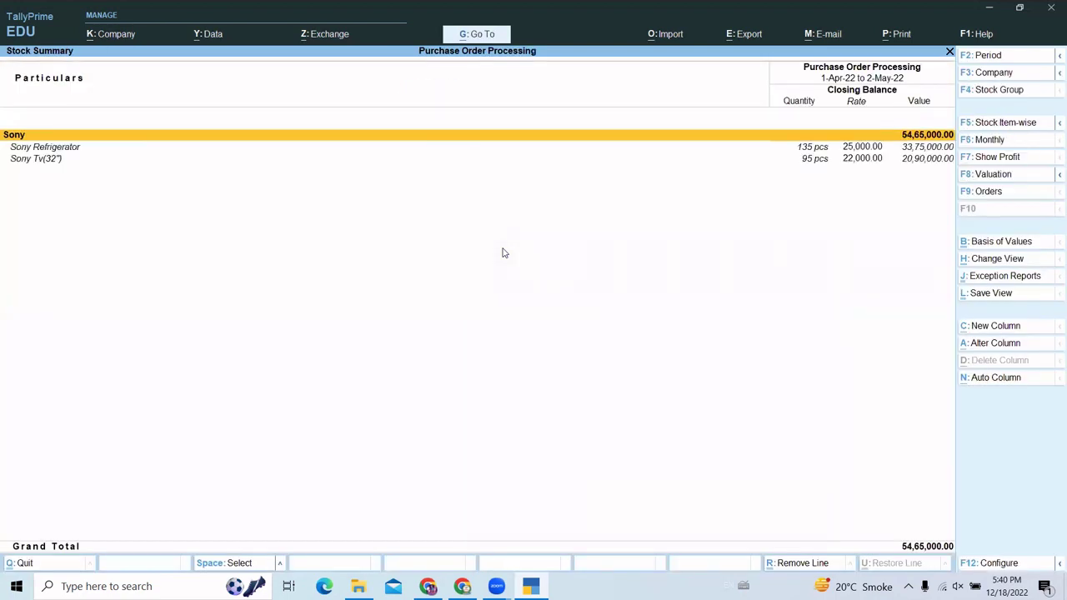
pyautogui.press('Down')
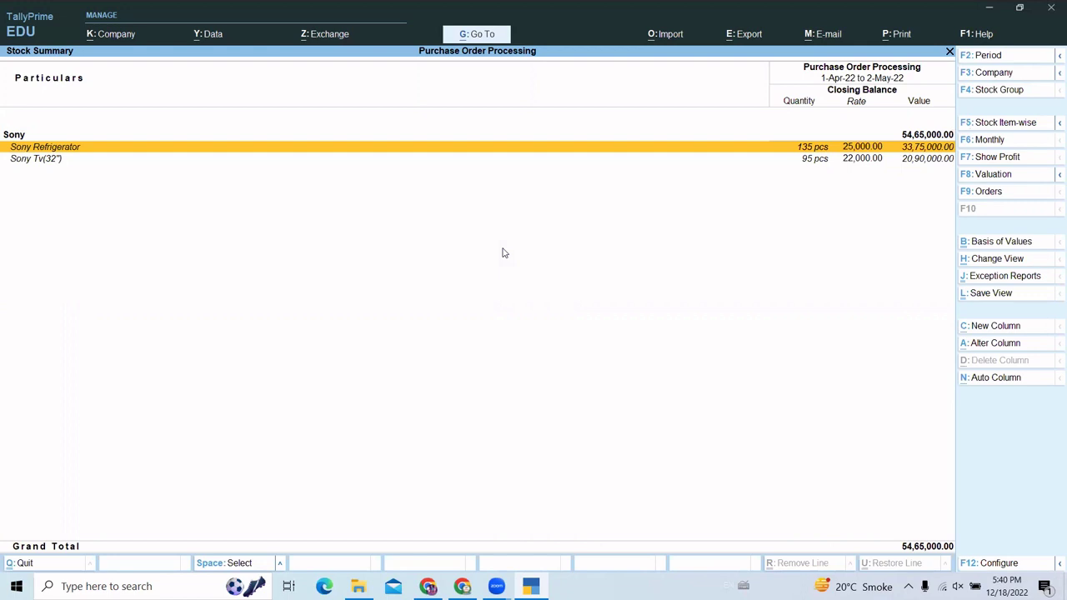
pyautogui.press('Escape')
pyautogui.press('Escape')
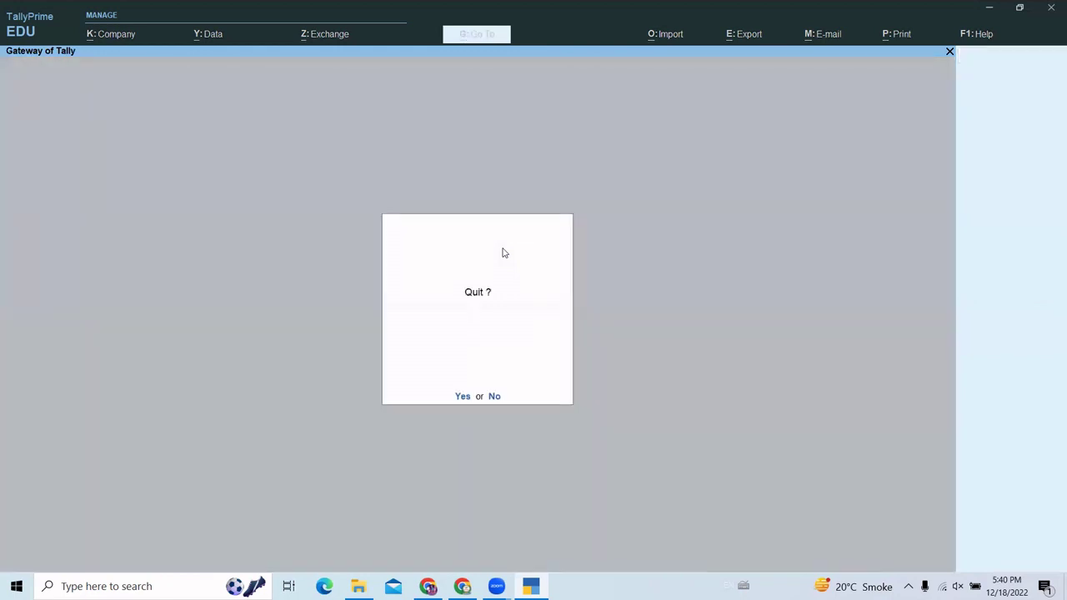
pyautogui.press('Escape')
# - Start a Payment voucher debiting Gagan Electronics 10,00,000.00
pyautogui.press('Down')
pyautogui.press('Down')
pyautogui.press('Down')
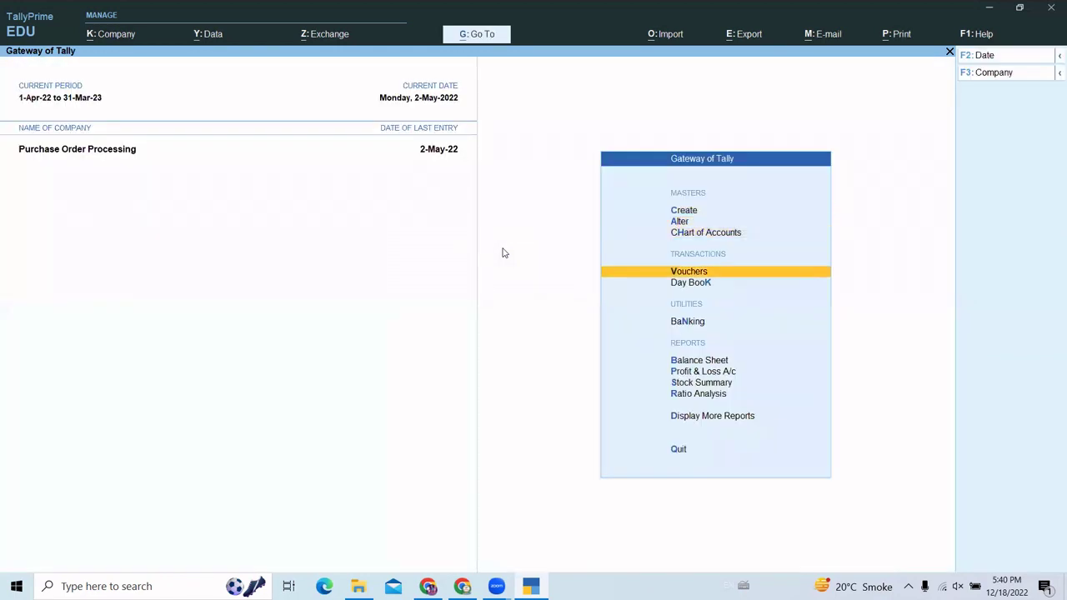
pyautogui.press('Return')
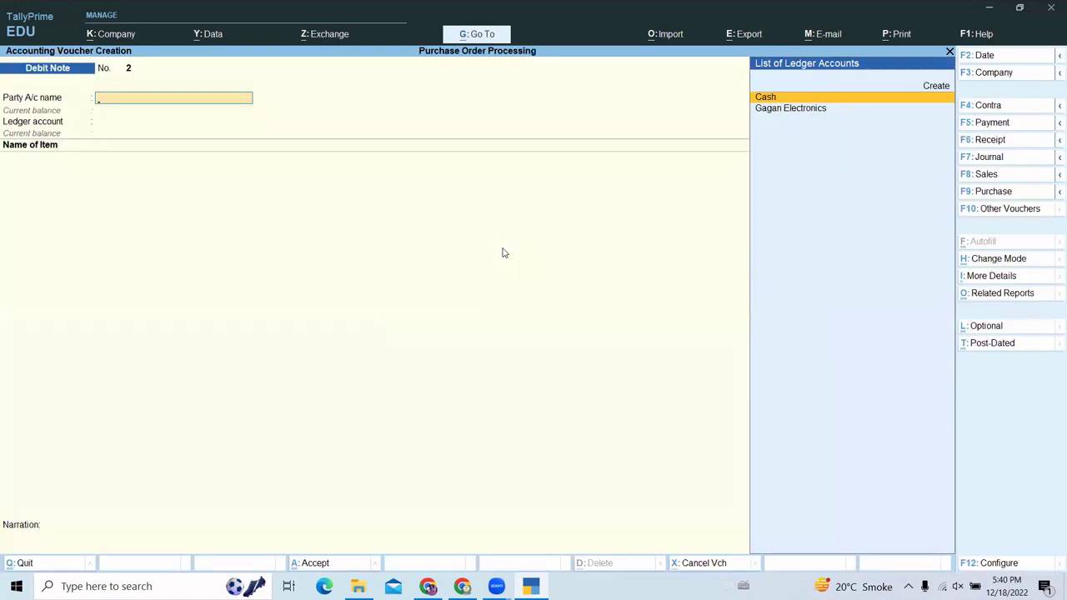
pyautogui.press('F5')
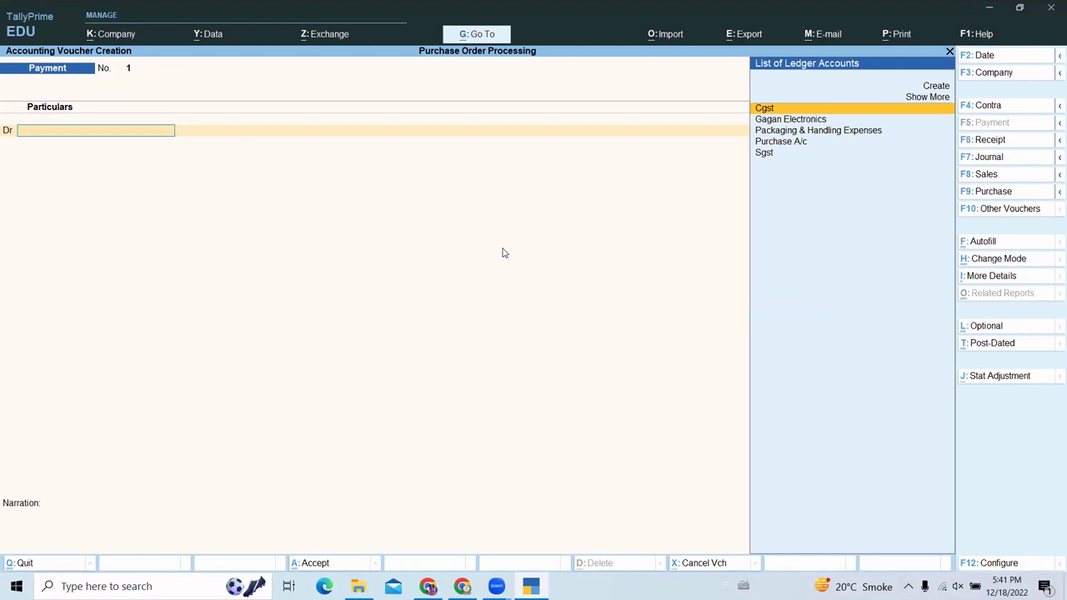
pyautogui.press('Down')
pyautogui.press('Return')
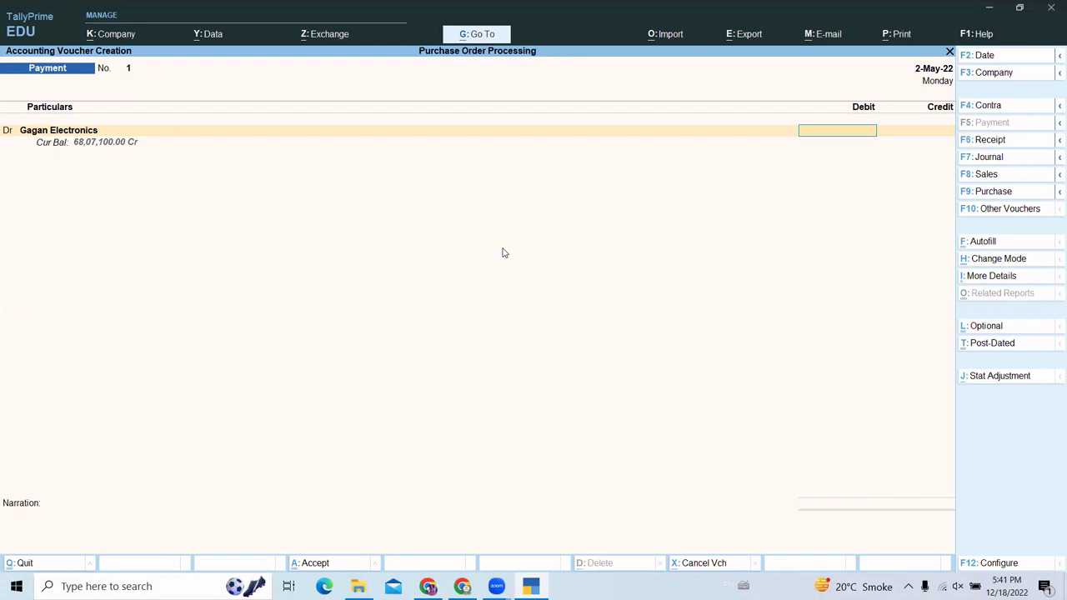
pyautogui.write('000000')
pyautogui.press('Return')
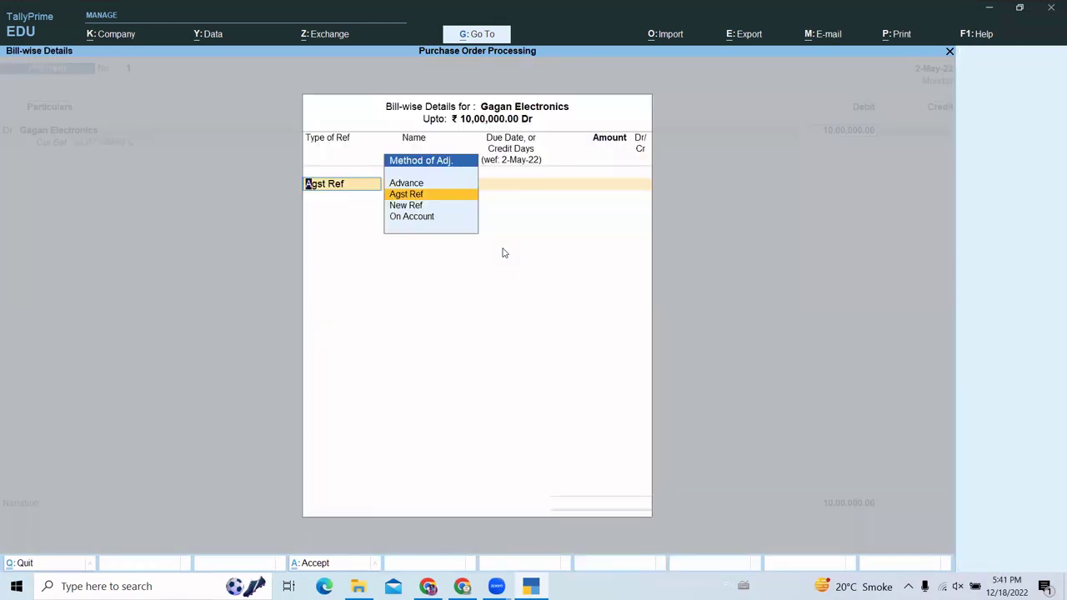
# - Settle the payment against bill pur/001, credit Cash 10,00,000.00, and save it
pyautogui.press('Return')
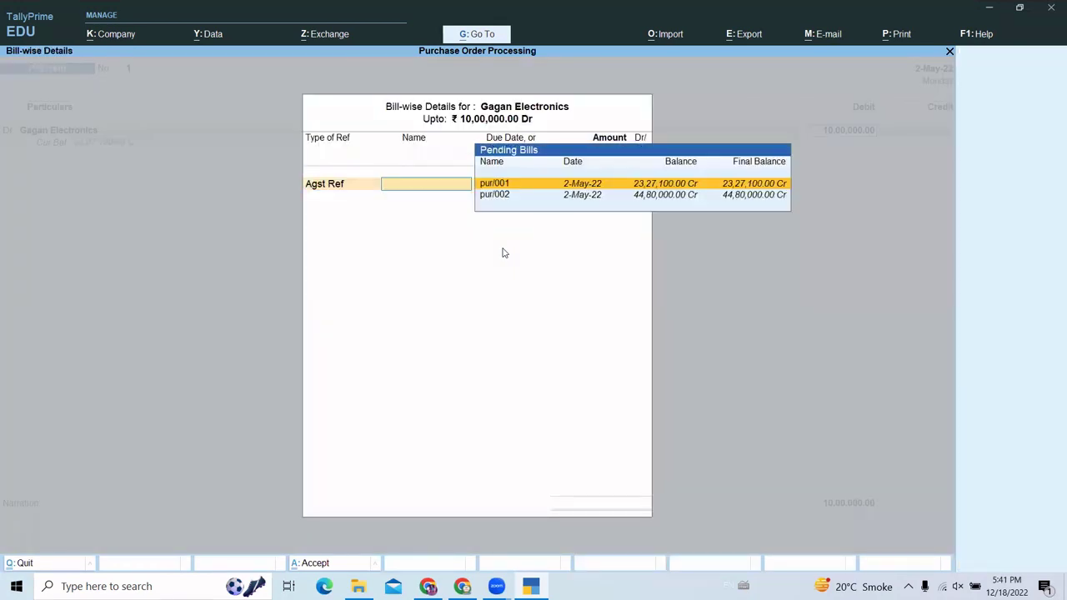
pyautogui.press('Down')
pyautogui.press('Up')
pyautogui.press('Down')
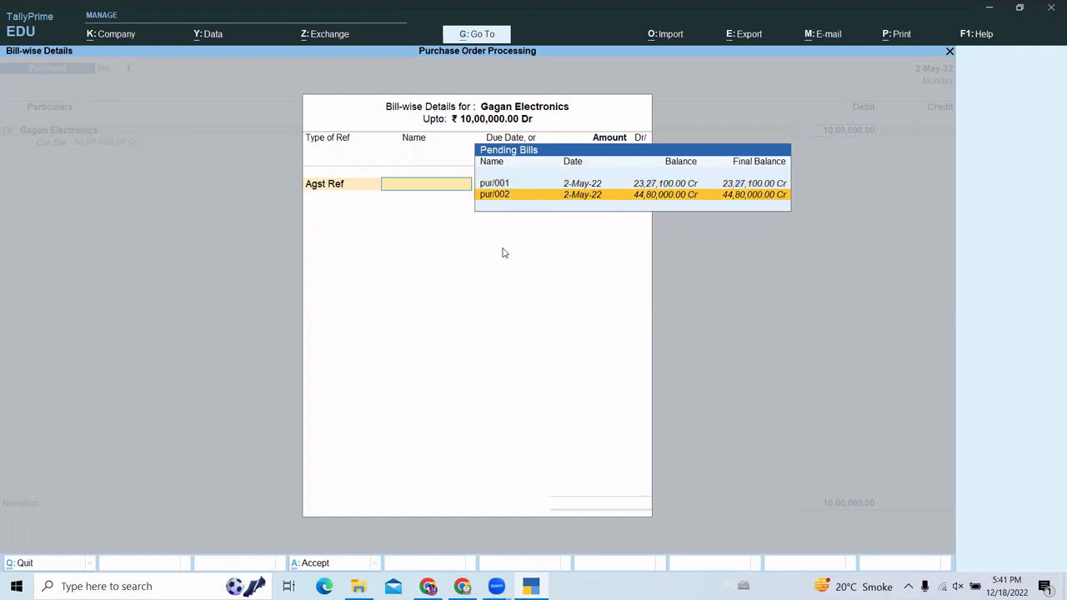
pyautogui.press('Up')
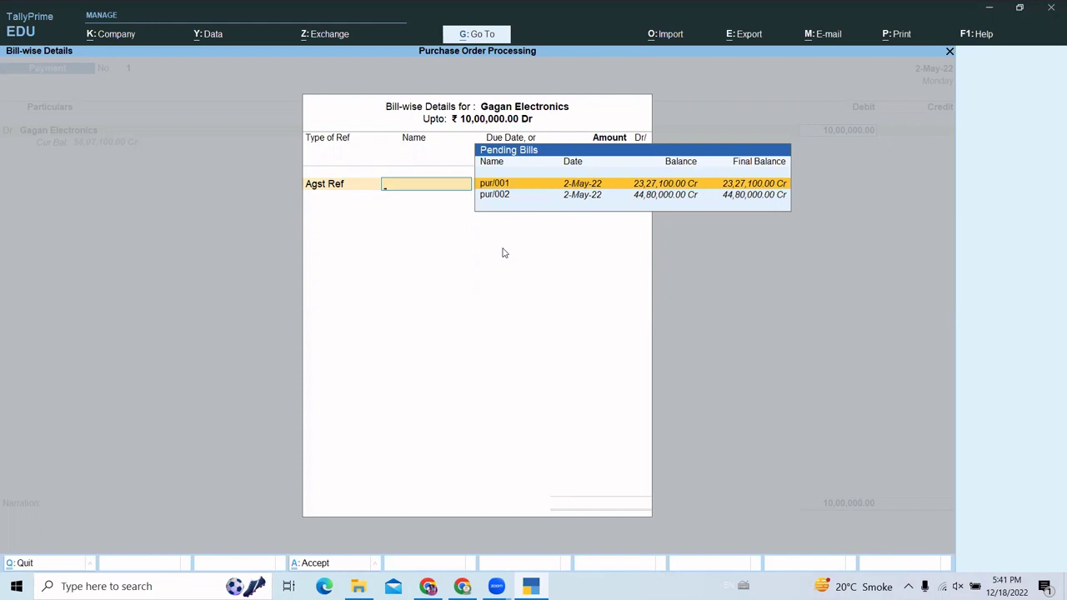
pyautogui.press('Return')
pyautogui.press('Return')
pyautogui.press('Return')
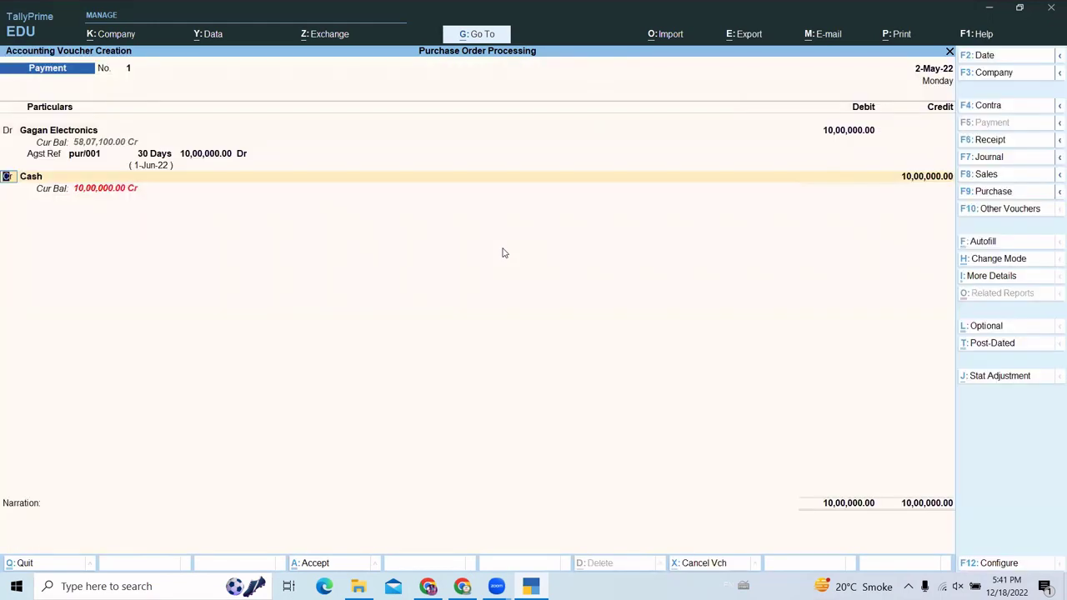
pyautogui.press('Return')
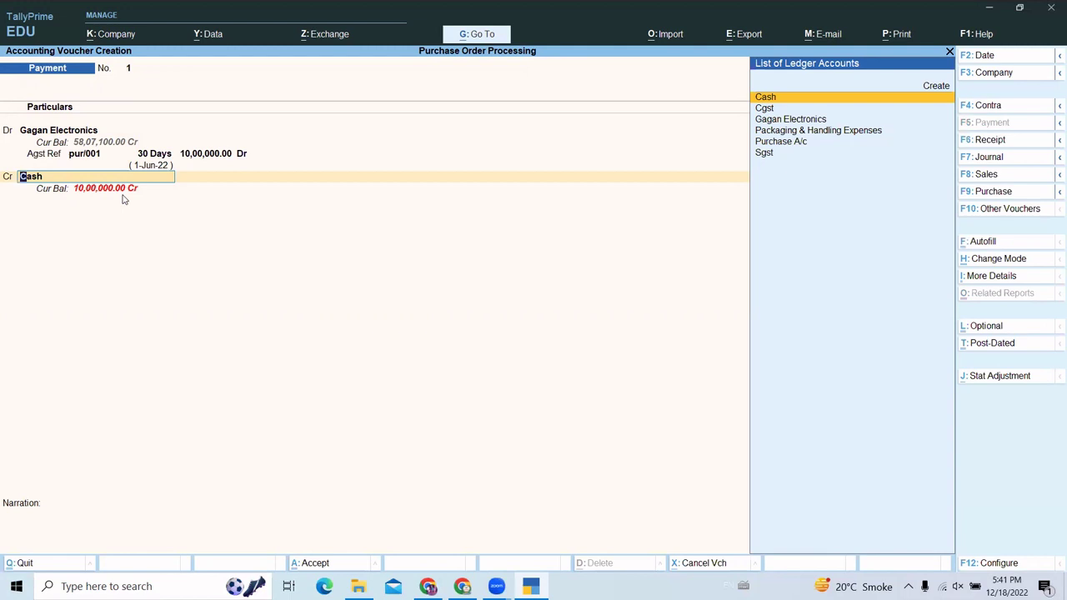
pyautogui.press('Return')
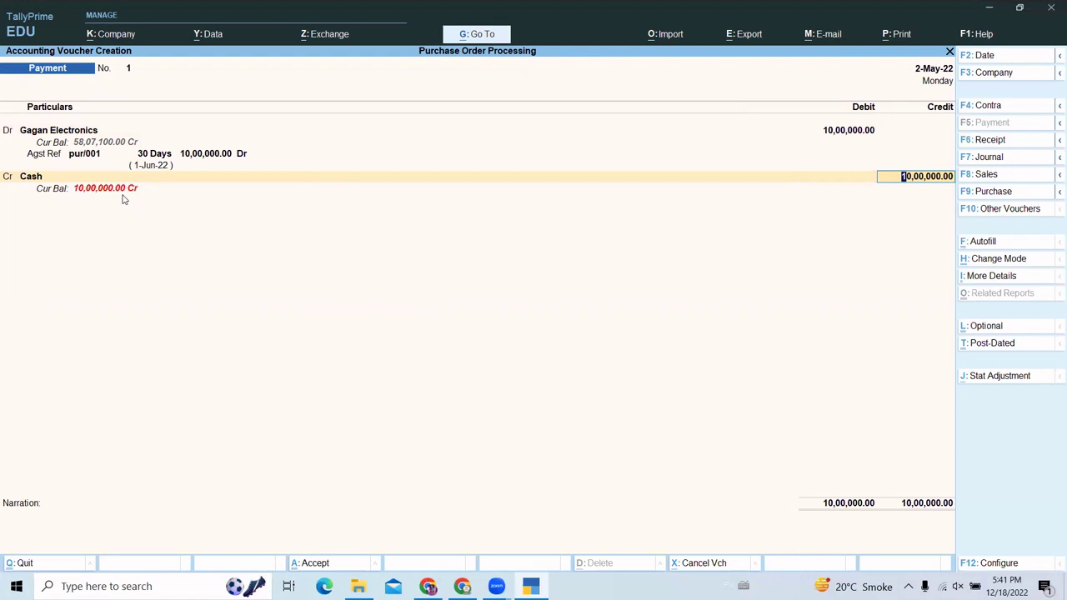
pyautogui.press('Return')
pyautogui.press('Return')
pyautogui.press('Return')
pyautogui.press('Return')
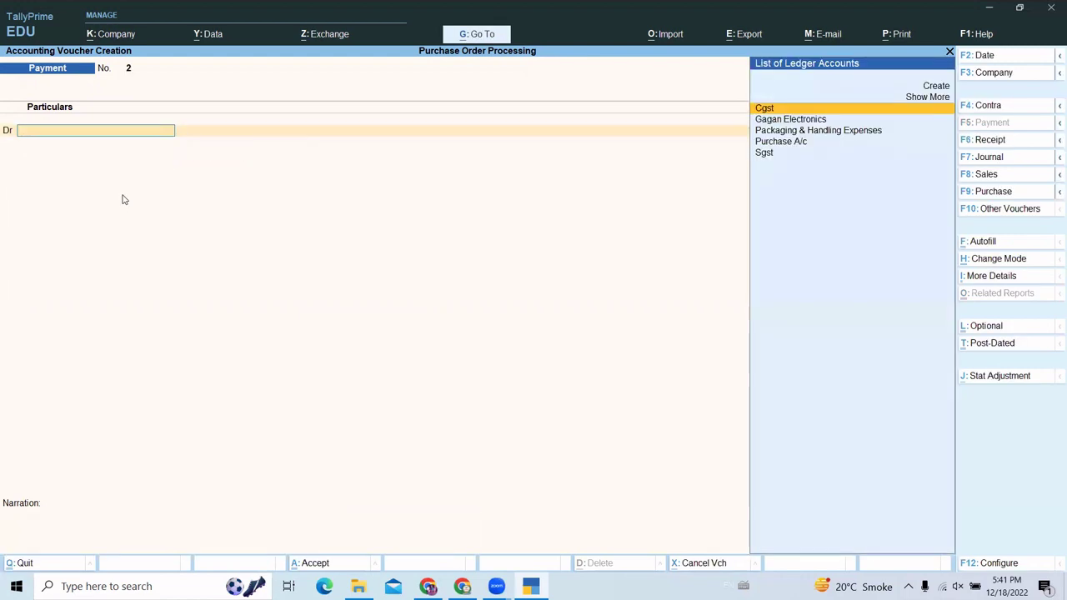
pyautogui.press('Escape')
pyautogui.press('Return')
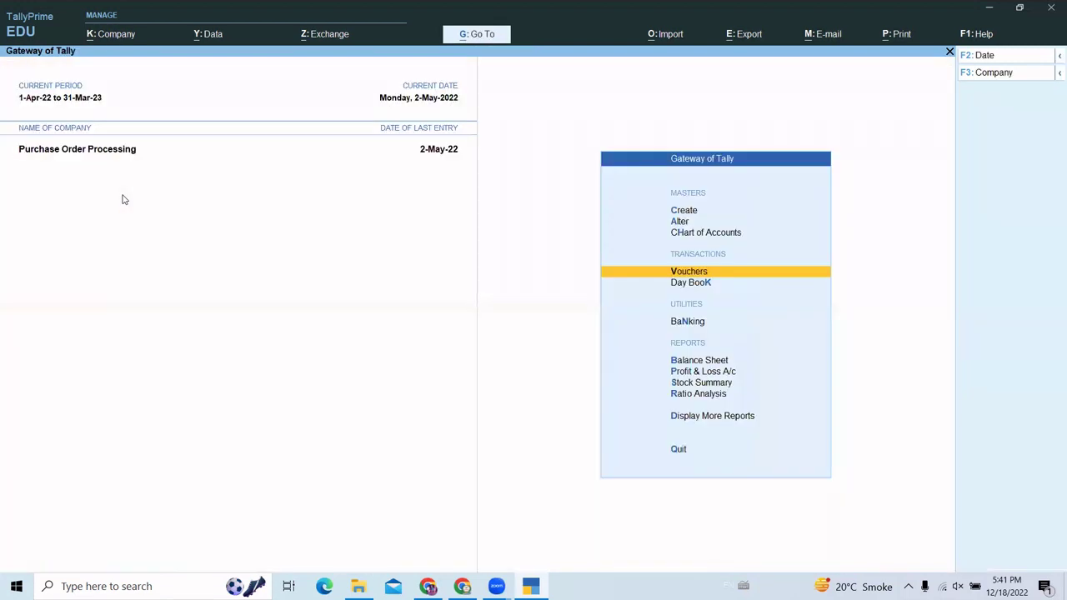
pyautogui.press('Down')
pyautogui.press('Down')
pyautogui.press('Down')
pyautogui.press('Down')
pyautogui.press('Down')
pyautogui.press('Down')
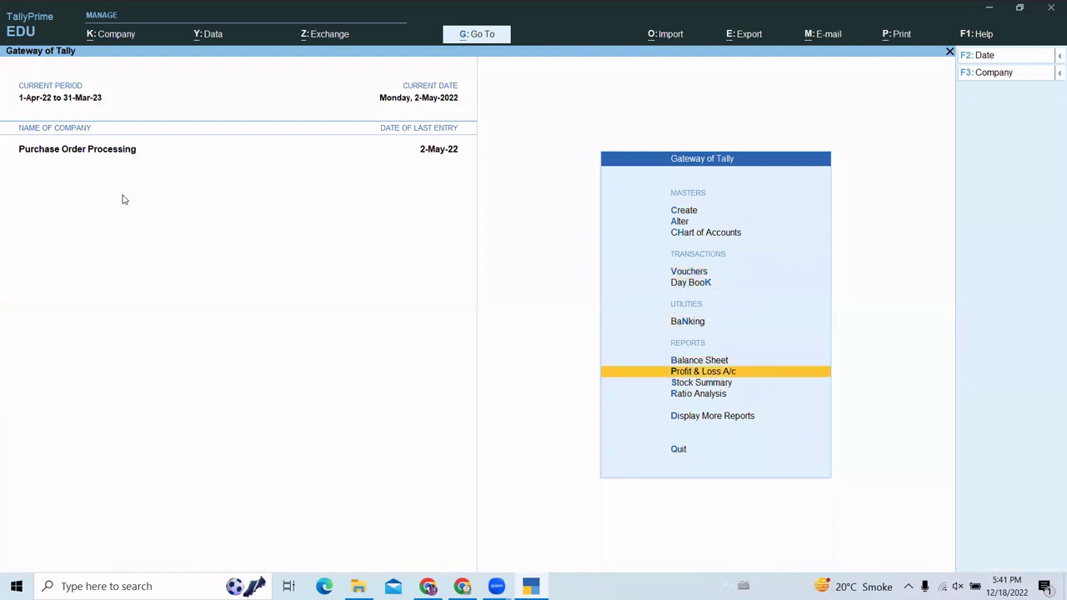
pyautogui.press('Down')
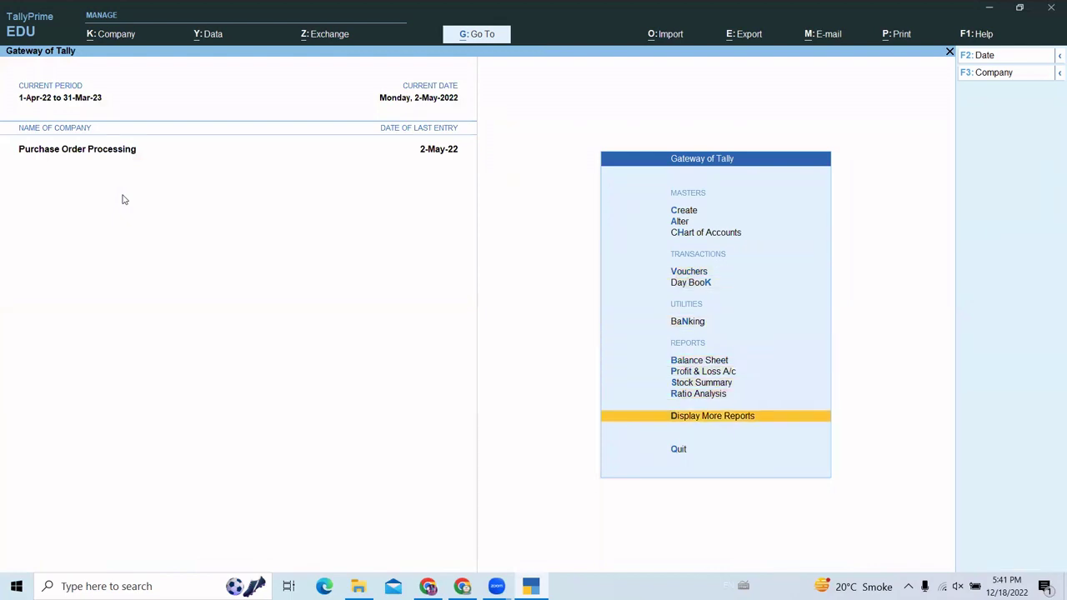
pyautogui.press('Return')
pyautogui.press('Down')
pyautogui.press('Down')
pyautogui.press('Down')
pyautogui.press('Down')
pyautogui.press('Down')
pyautogui.press('Down')
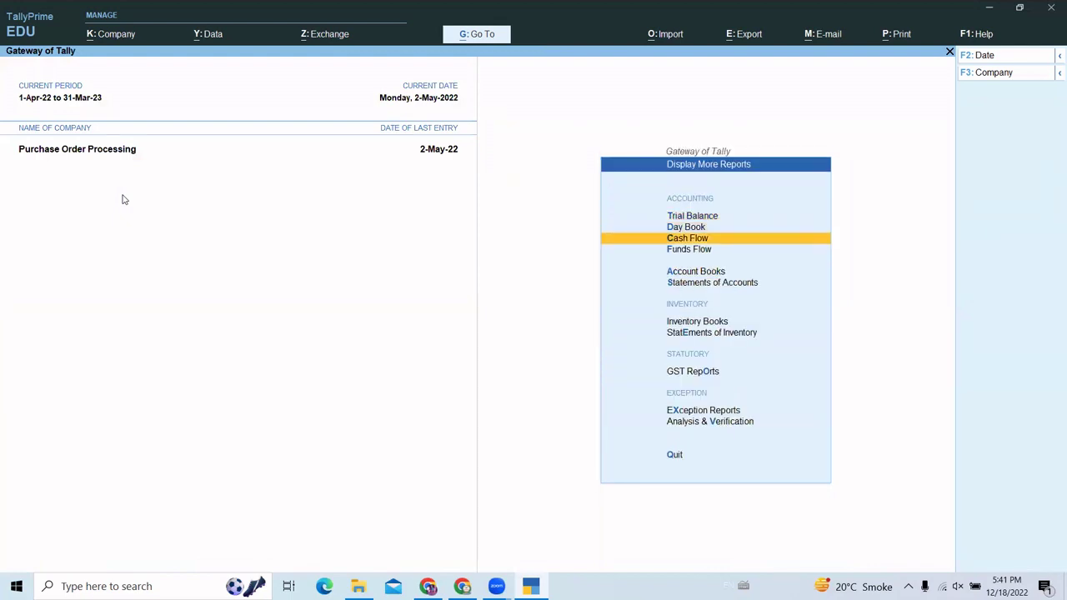
pyautogui.press('Up')
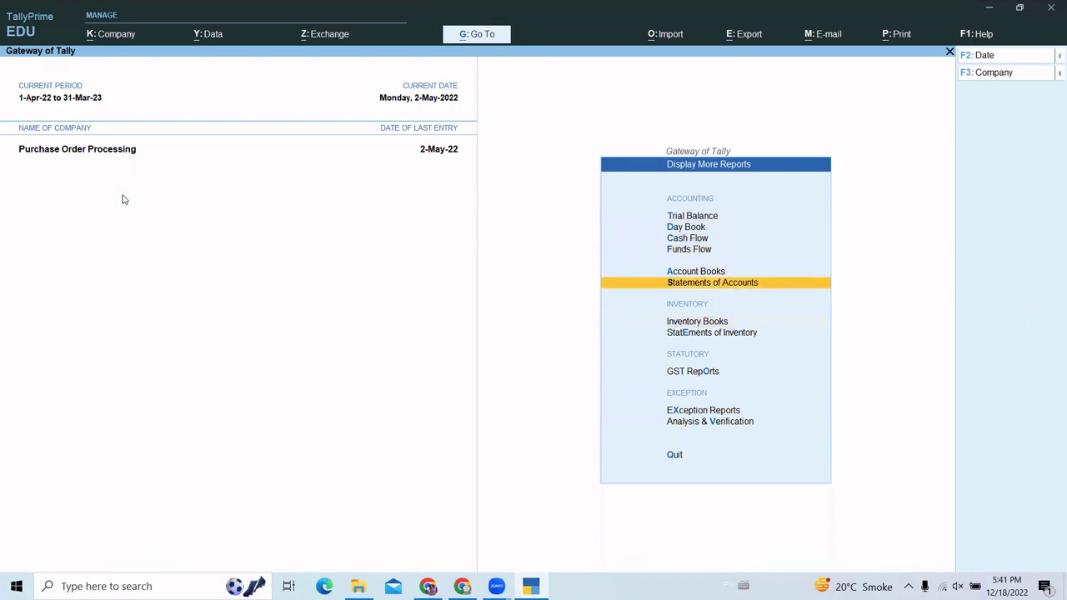
pyautogui.press('Return')
pyautogui.press('Down')
pyautogui.press('Up')
pyautogui.press('Return')
pyautogui.press('Down')
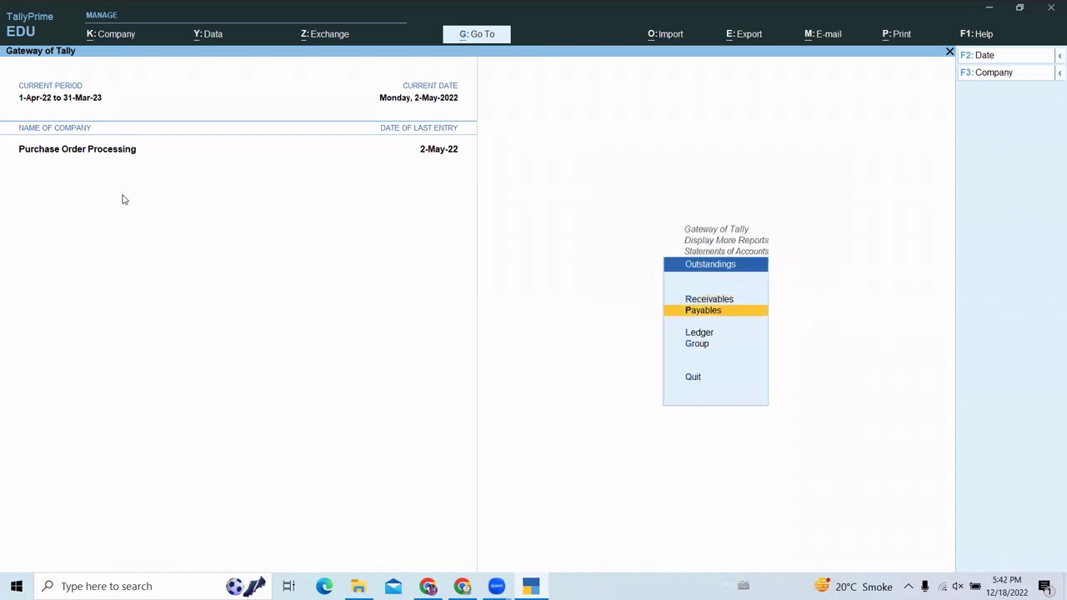
pyautogui.press('Down')
pyautogui.press('Down')
pyautogui.press('Up')
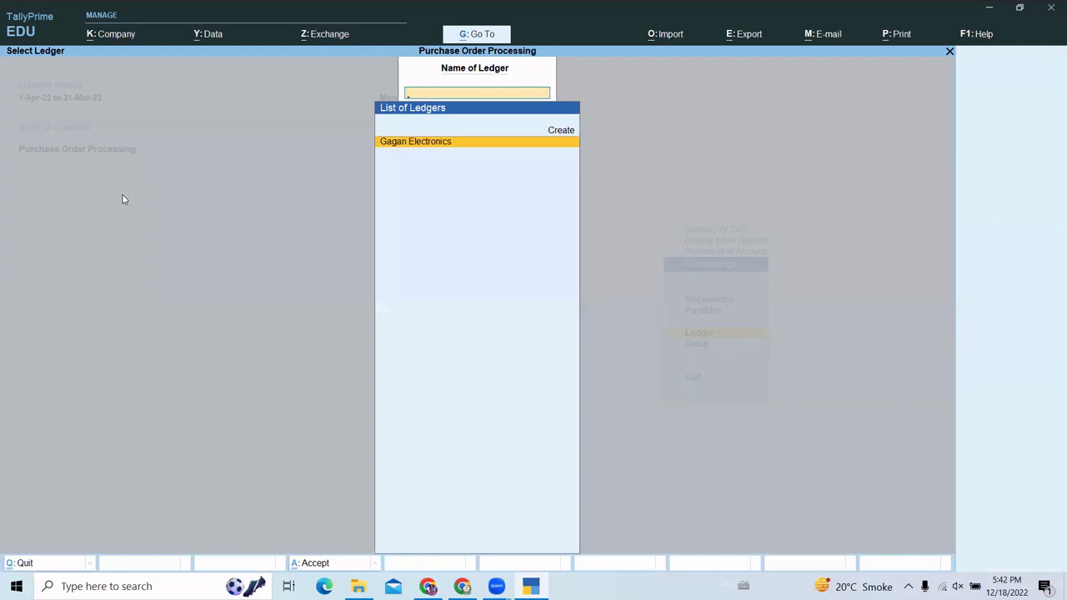
pyautogui.press('Return')
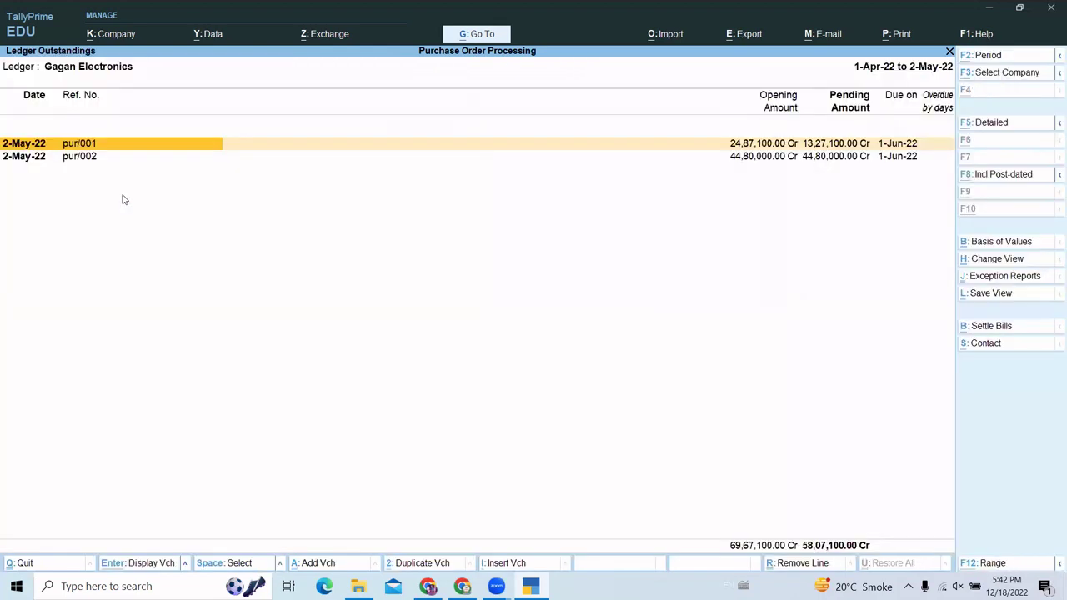
pyautogui.hotkey('alt', 'F5')
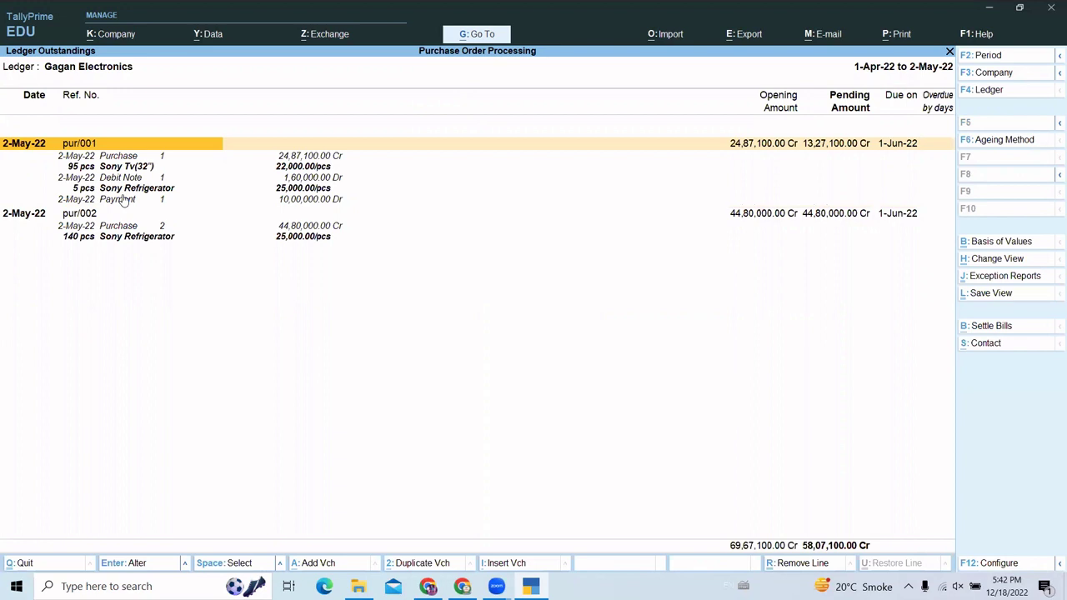
pyautogui.press('Down')
pyautogui.press('Down')
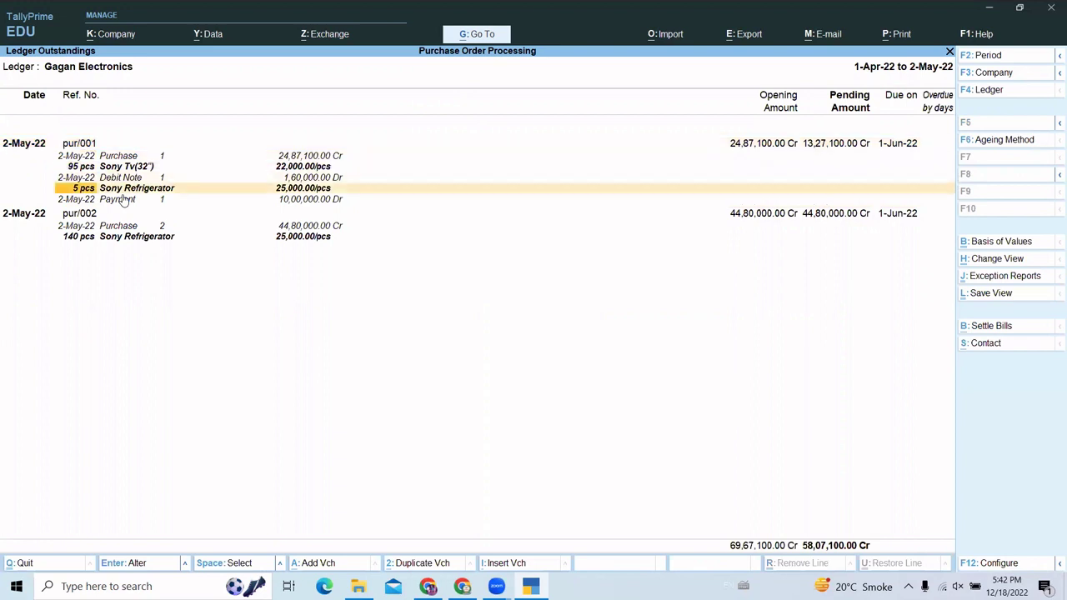
pyautogui.press('Down')
pyautogui.press('Down')
pyautogui.press('Down')
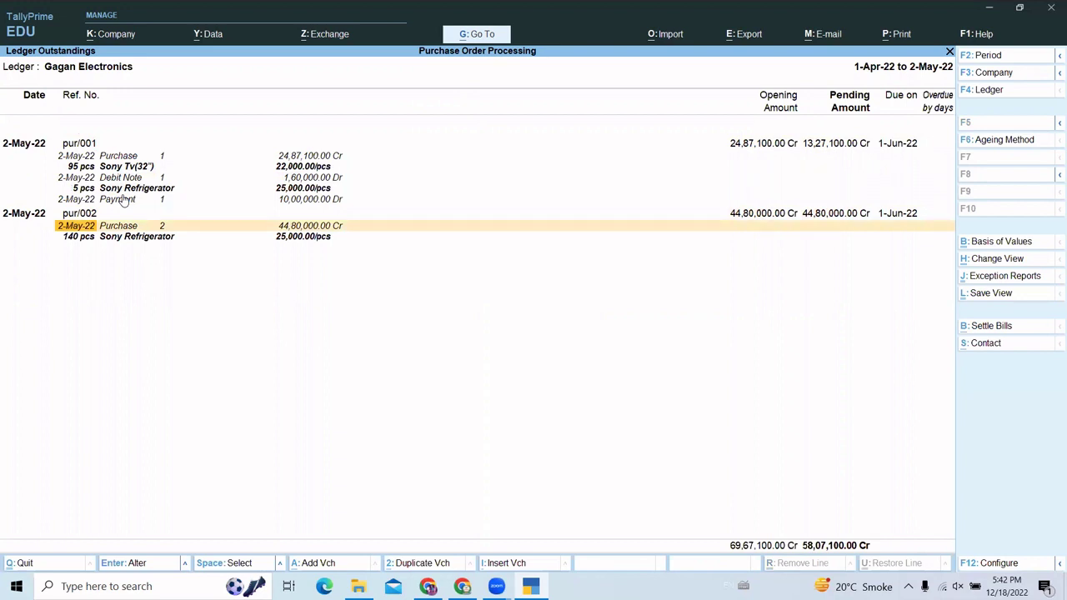
pyautogui.press('Escape')
pyautogui.press('Escape')
pyautogui.press('Escape')
pyautogui.press('Escape')
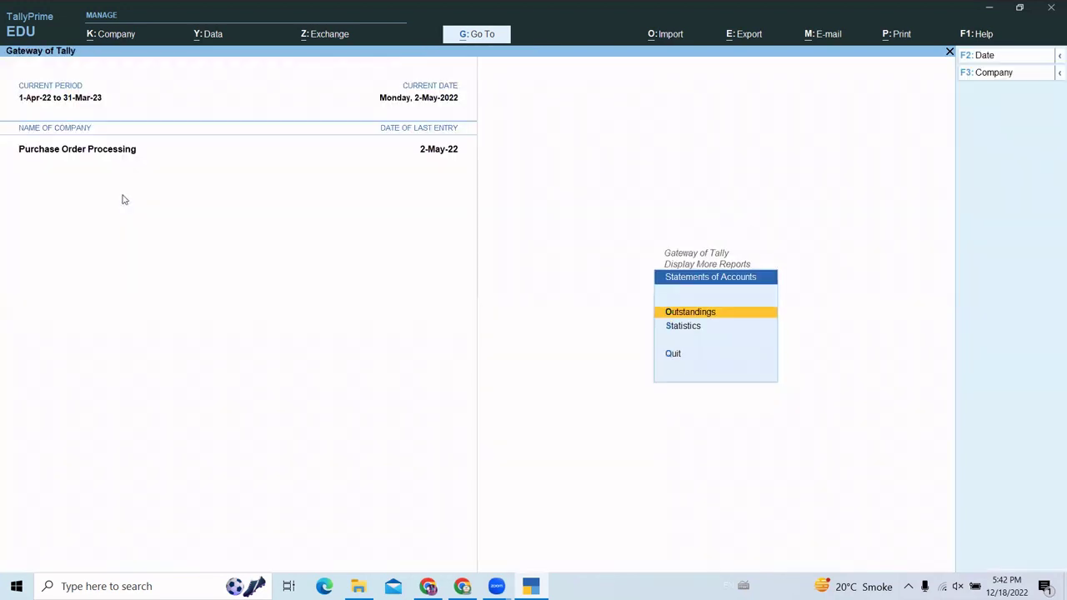
pyautogui.press('Escape')
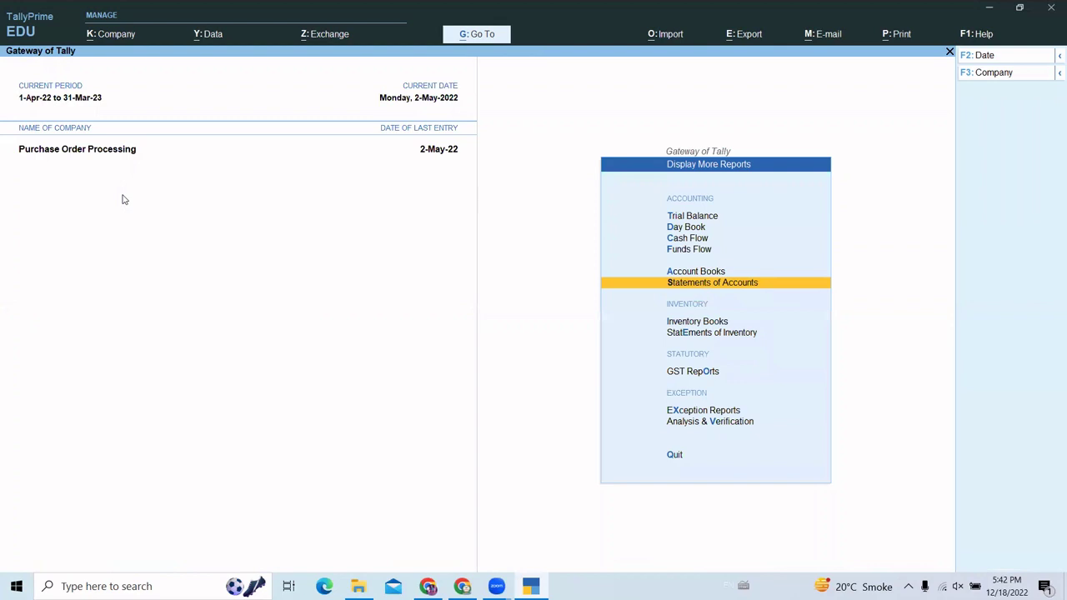
pyautogui.press('Escape')
# - Start Payment No. 2 debiting Gagan Electronics 58,07,100
pyautogui.press('v')
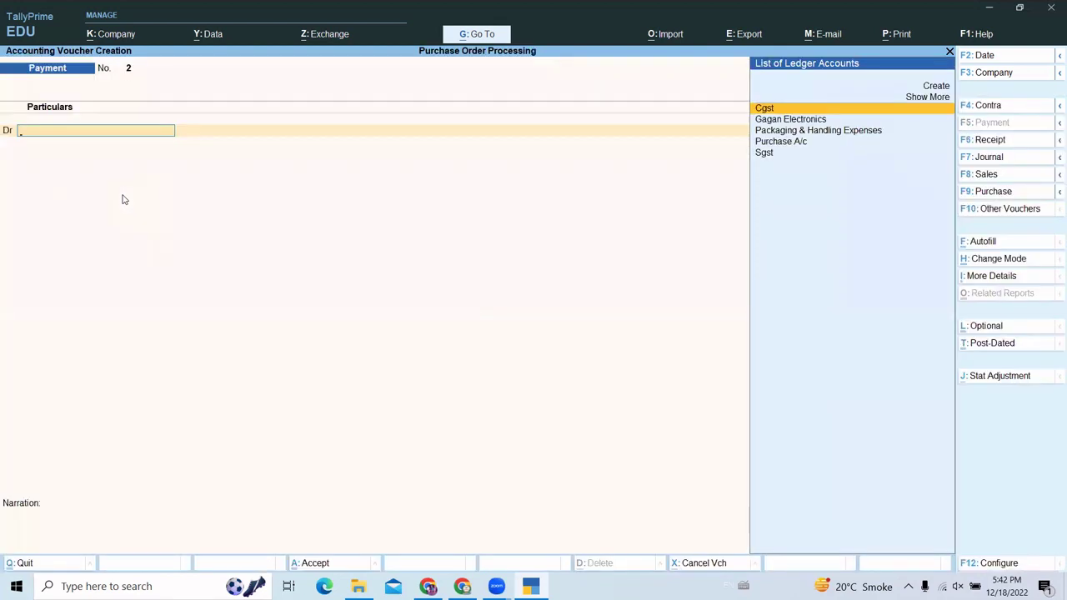
pyautogui.press('Down')
pyautogui.press('Return')
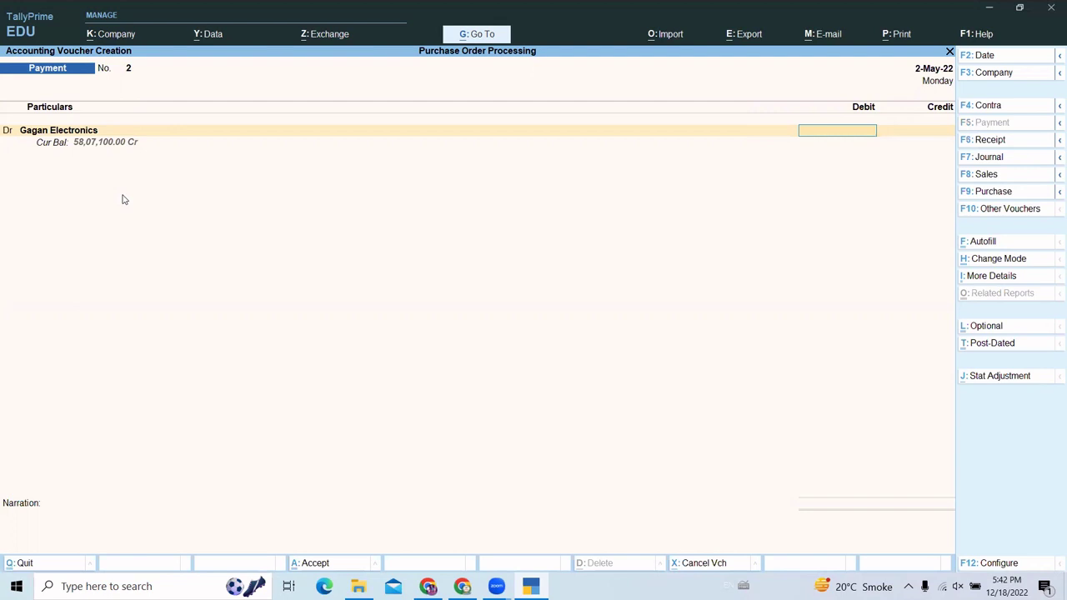
pyautogui.write('58,')
pyautogui.write('07,')
pyautogui.write('100')
pyautogui.press('Return')
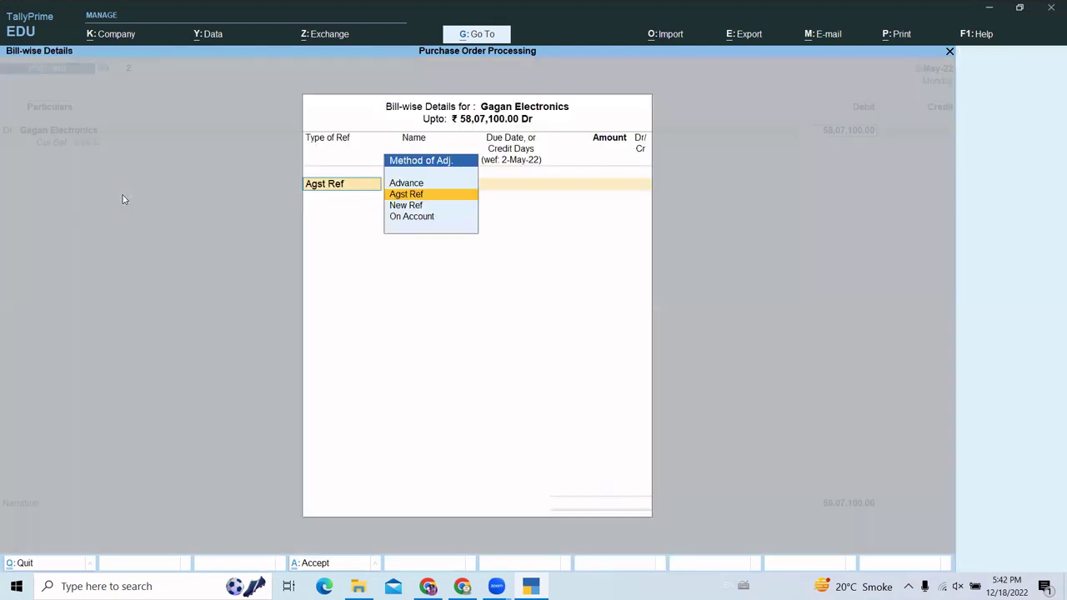
# - Settle against bills pur/001 and pur/002, then evaluate 58,07,100 in the calculator
pyautogui.press('Return')
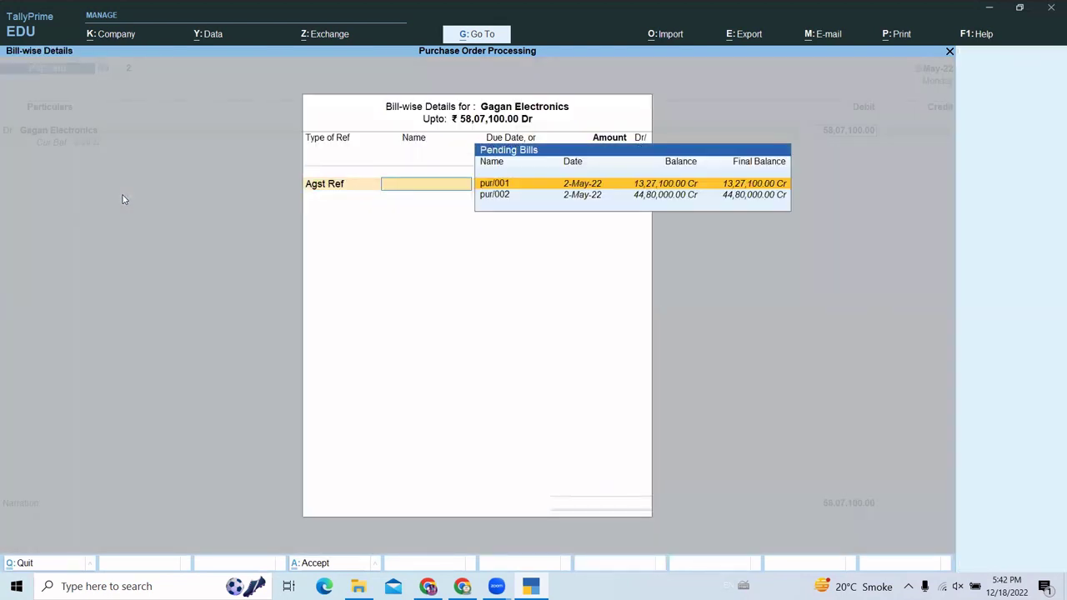
pyautogui.press('Return')
pyautogui.press('Return')
pyautogui.press('Return')
pyautogui.press('Return')
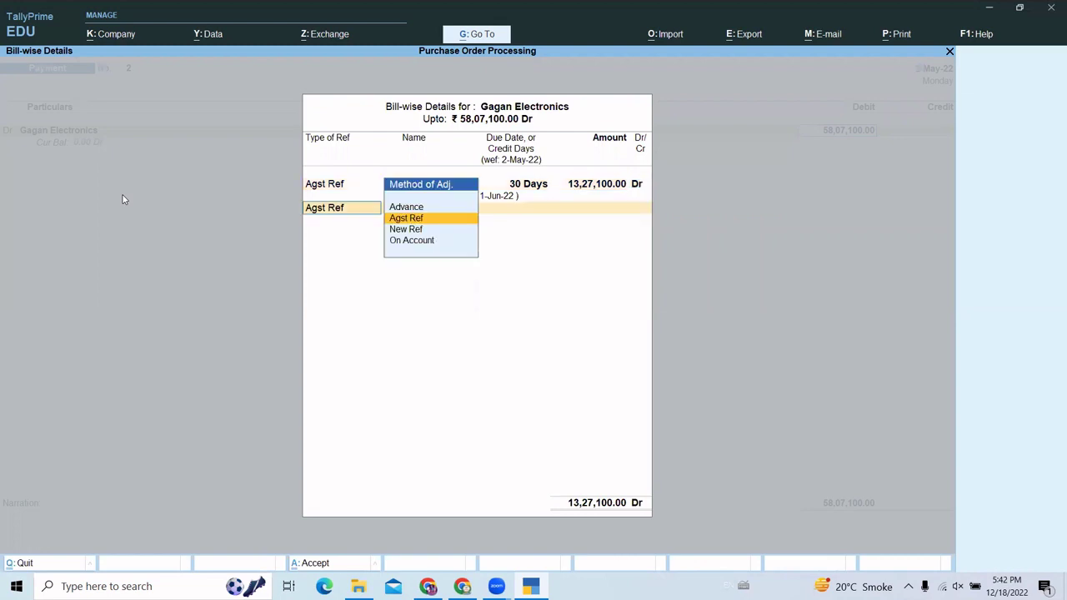
pyautogui.press('Return')
pyautogui.press('Return')
pyautogui.press('Return')
pyautogui.press('Return')
pyautogui.press('Return')
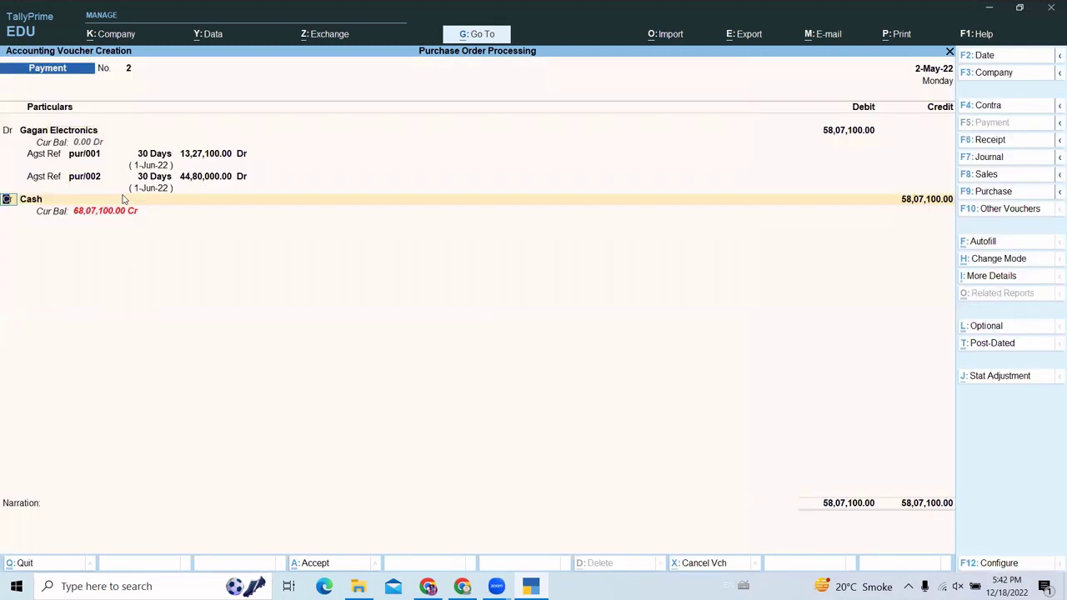
pyautogui.press('Return')
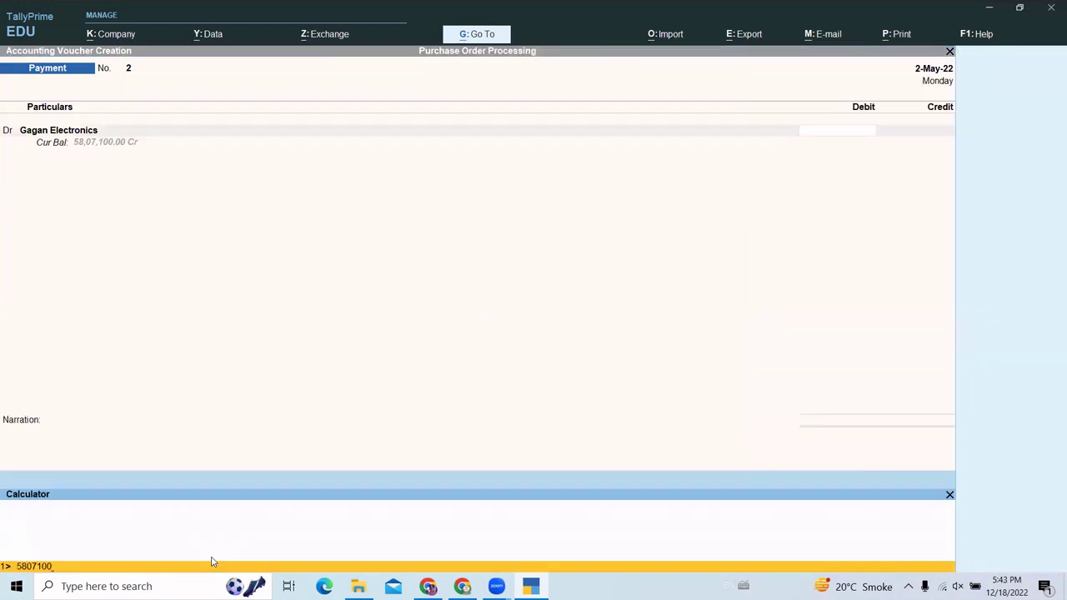
pyautogui.press('Return')
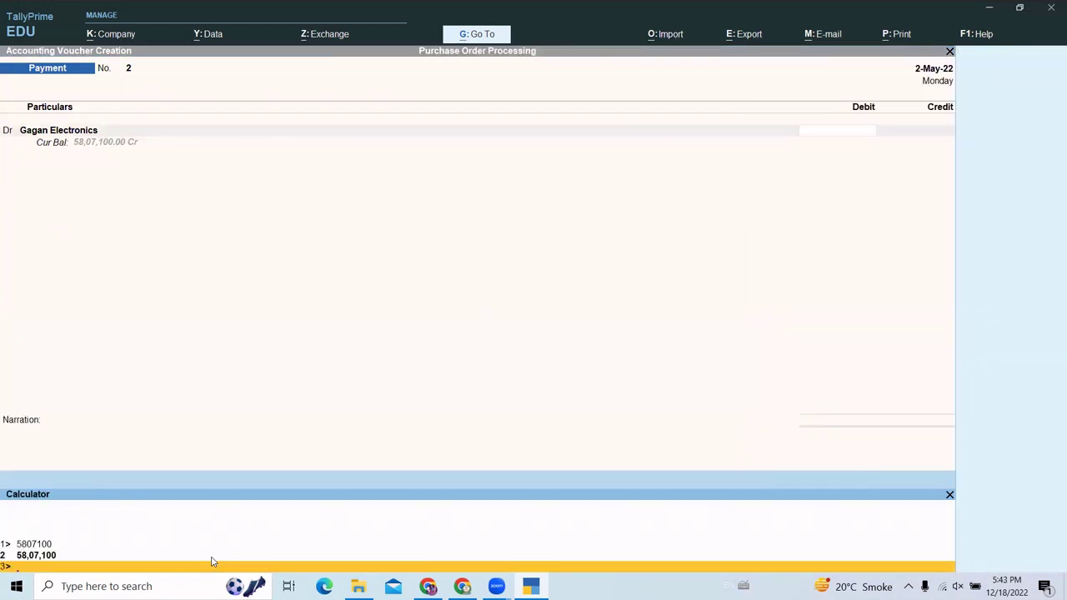
# - Calculate the 5% discount of 2,90,355 and the net payment of 55,16,745
pyautogui.write('5807100*5%')
pyautogui.press('Return')
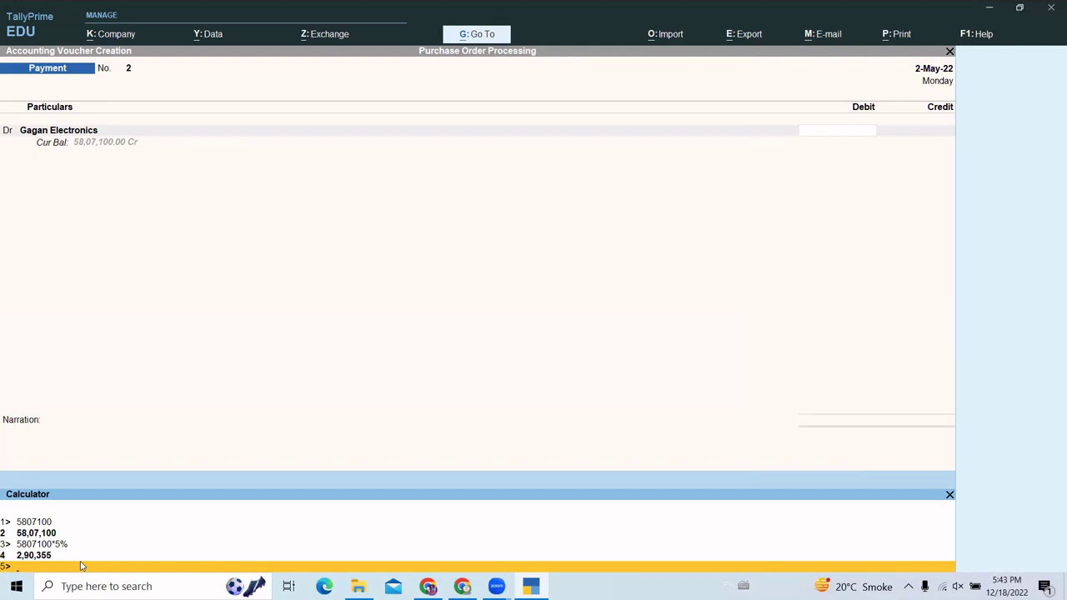
pyautogui.write('5807100-290355')
pyautogui.press('Return')
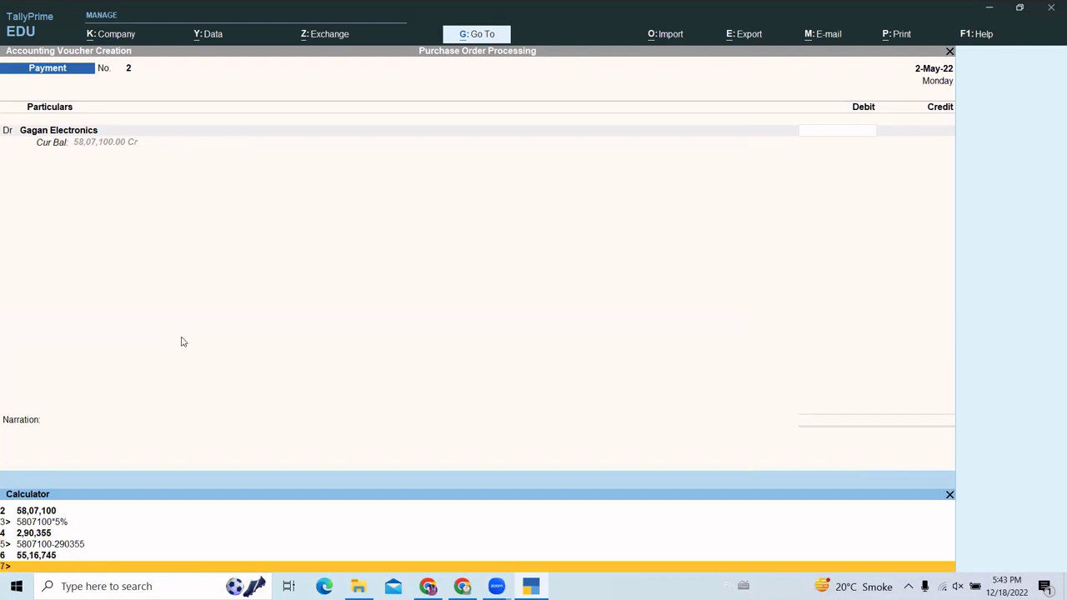
# - Re-enter the 58,07,100 debit for Gagan Electronics against pur/001 and pur/002
pyautogui.click(572, 120)
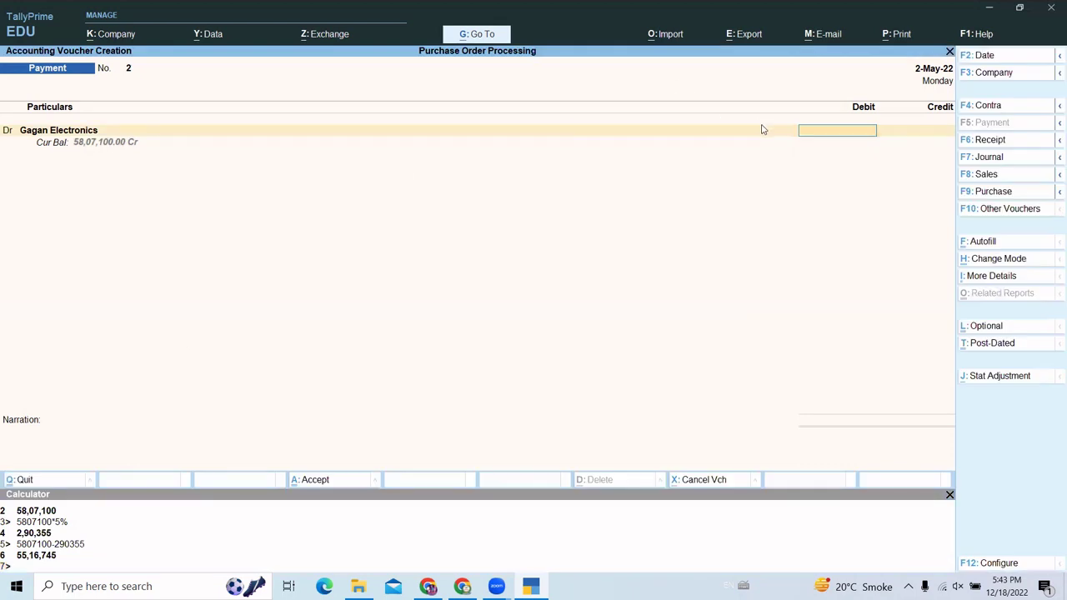
pyautogui.write('5807100')
pyautogui.press('Return')
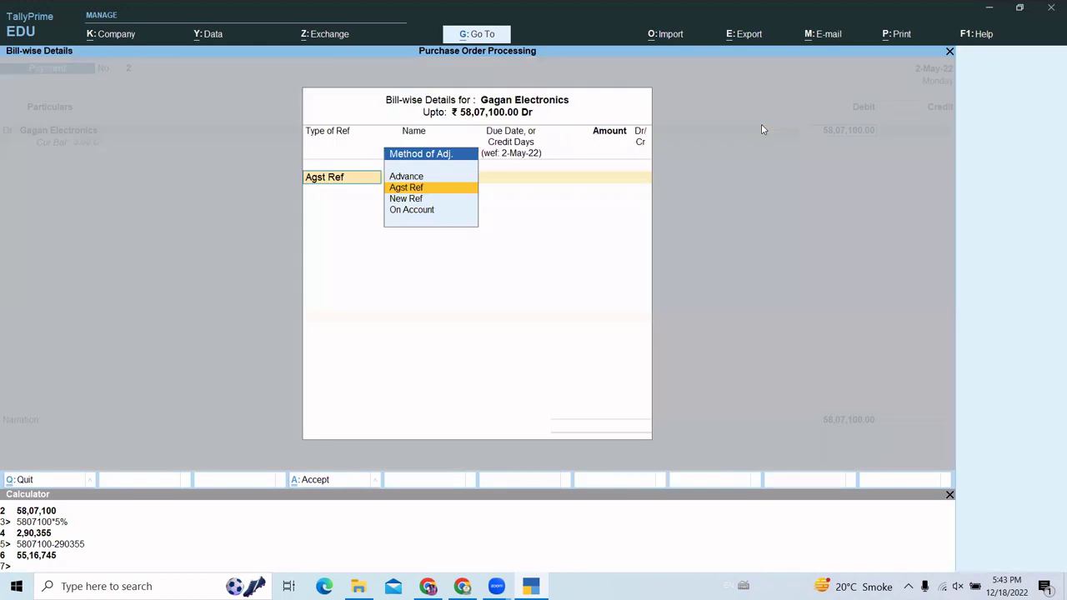
pyautogui.press('Return')
pyautogui.press('Return')
pyautogui.press('Return')
pyautogui.press('Return')
pyautogui.press('Return')
pyautogui.press('Return')
pyautogui.press('Return')
pyautogui.press('Return')
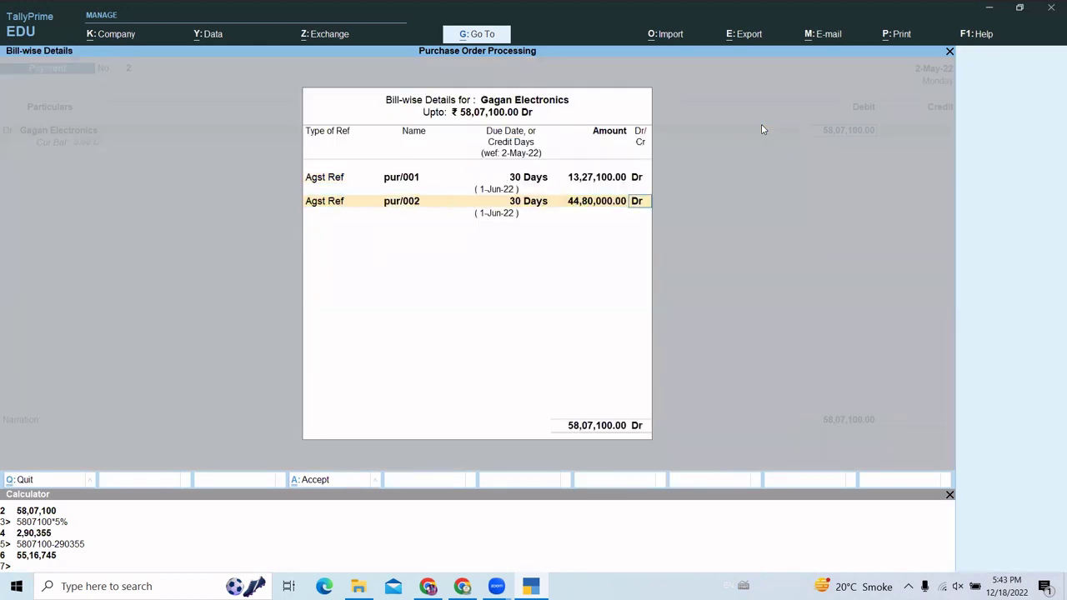
pyautogui.press('Return')
pyautogui.press('Return')
pyautogui.press('BackSpace')
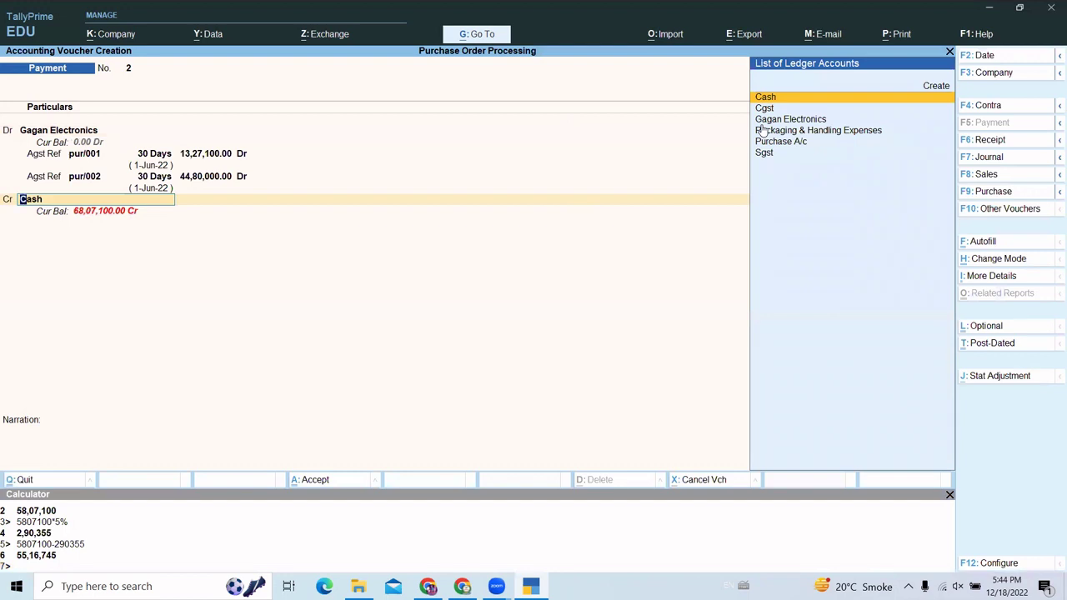
# - Credit Cash 55,16,745 on the payment and dismiss the Negative Cash warning
pyautogui.press('Return')
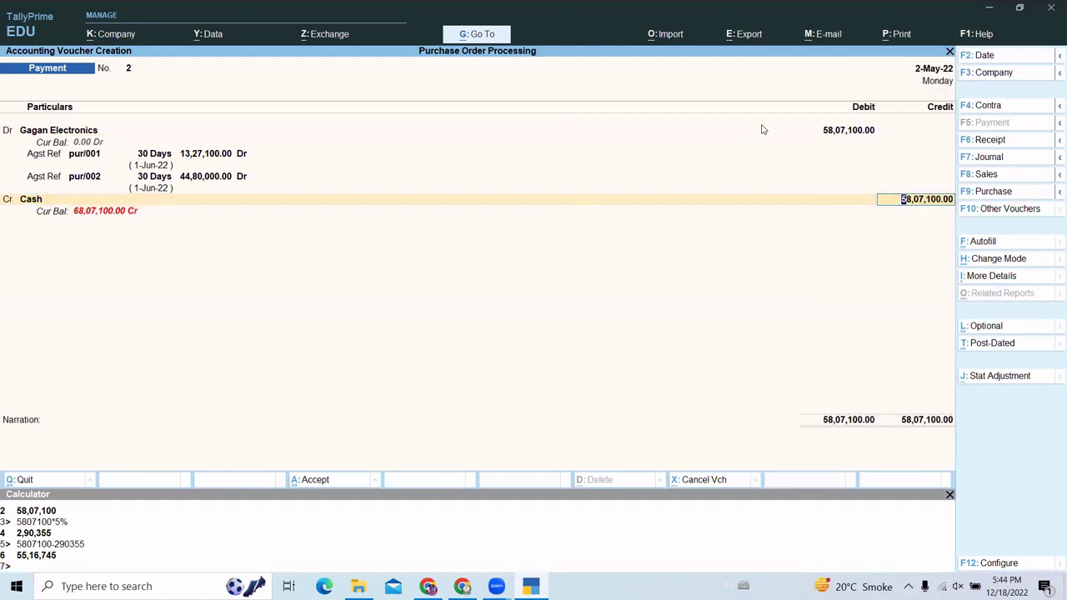
pyautogui.write('5516745')
pyautogui.press('Return')
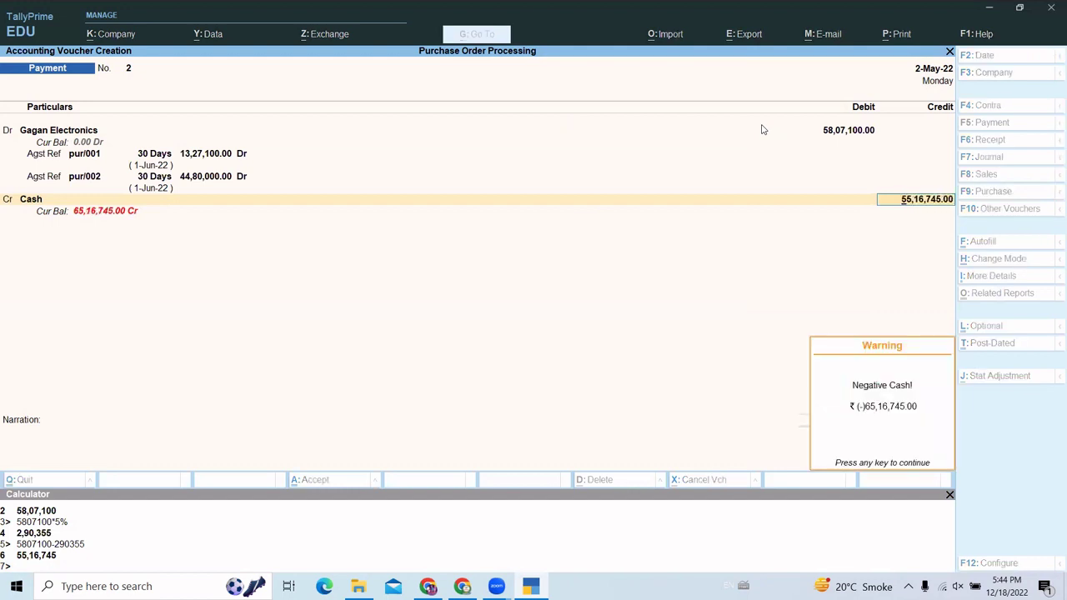
pyautogui.press('Return')
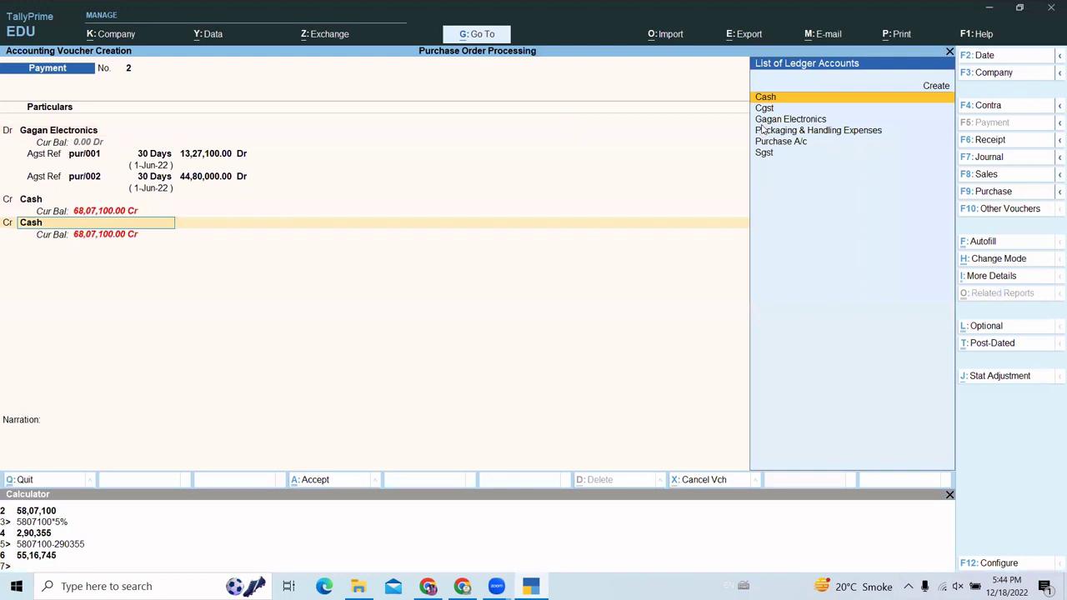
# - Create and save a Discount Receive ledger under Indirect Expenses from the new credit line
pyautogui.write('D')
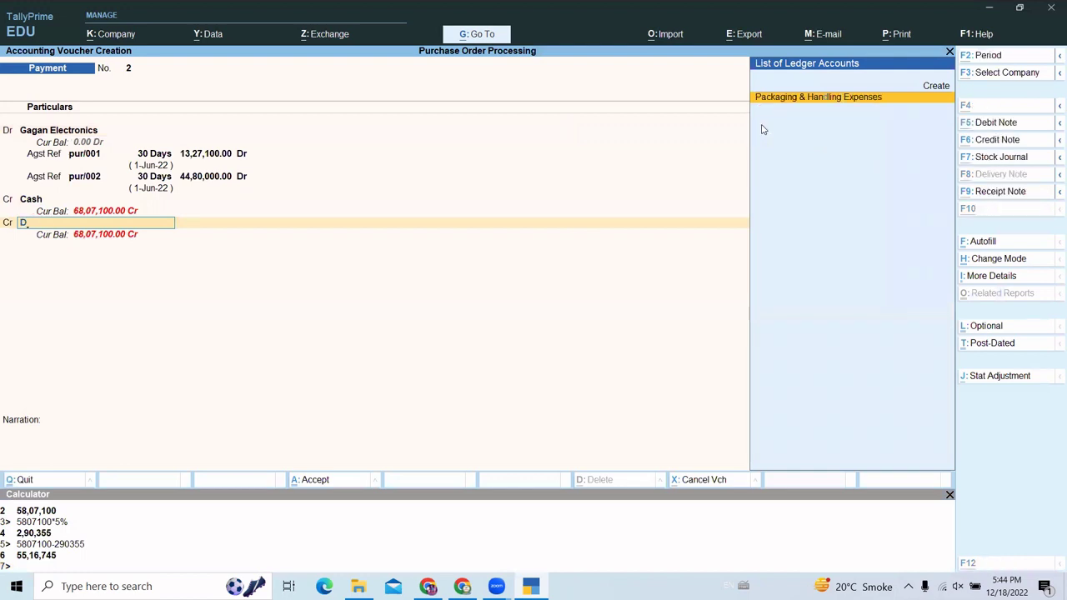
pyautogui.hotkey('alt', 'c')
pyautogui.write('isco')
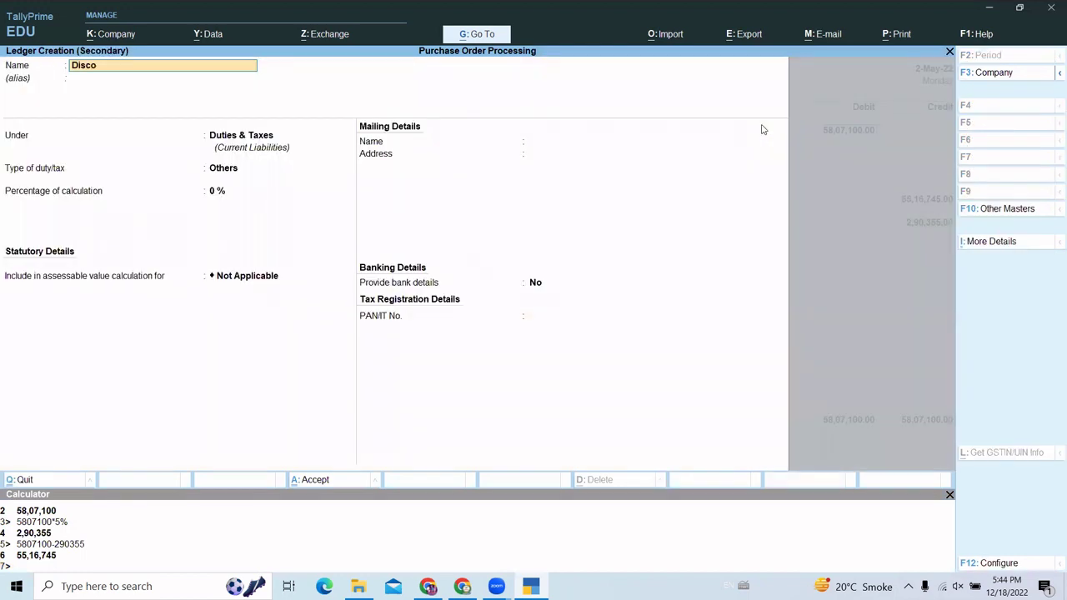
pyautogui.write('unt Receive')
pyautogui.press('Return')
pyautogui.press('Return')
pyautogui.write('In')
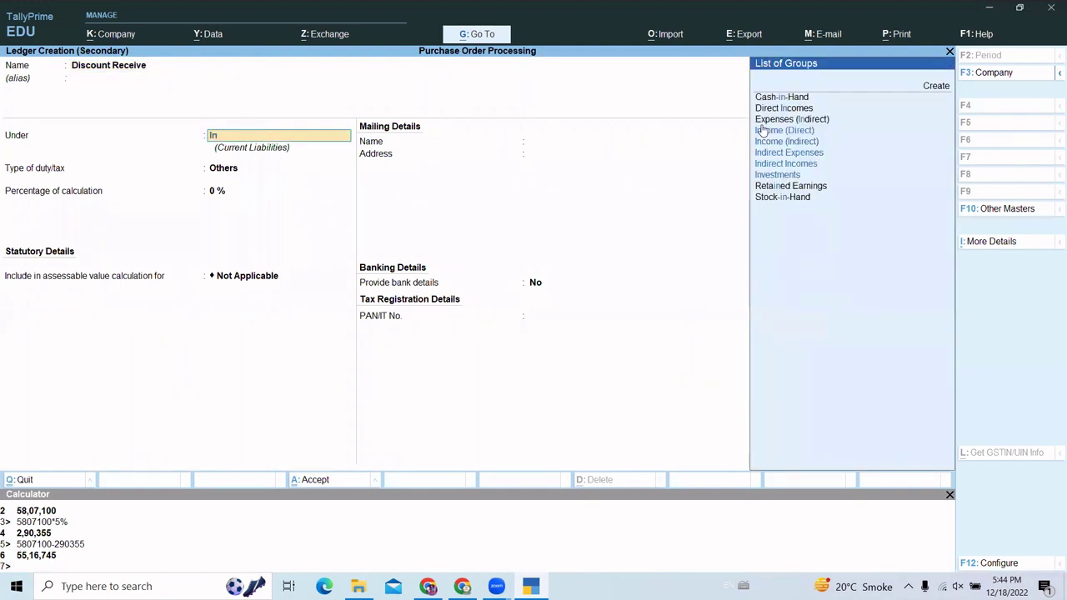
pyautogui.press('Down')
pyautogui.press('Down')
pyautogui.press('Down')
pyautogui.press('Return')
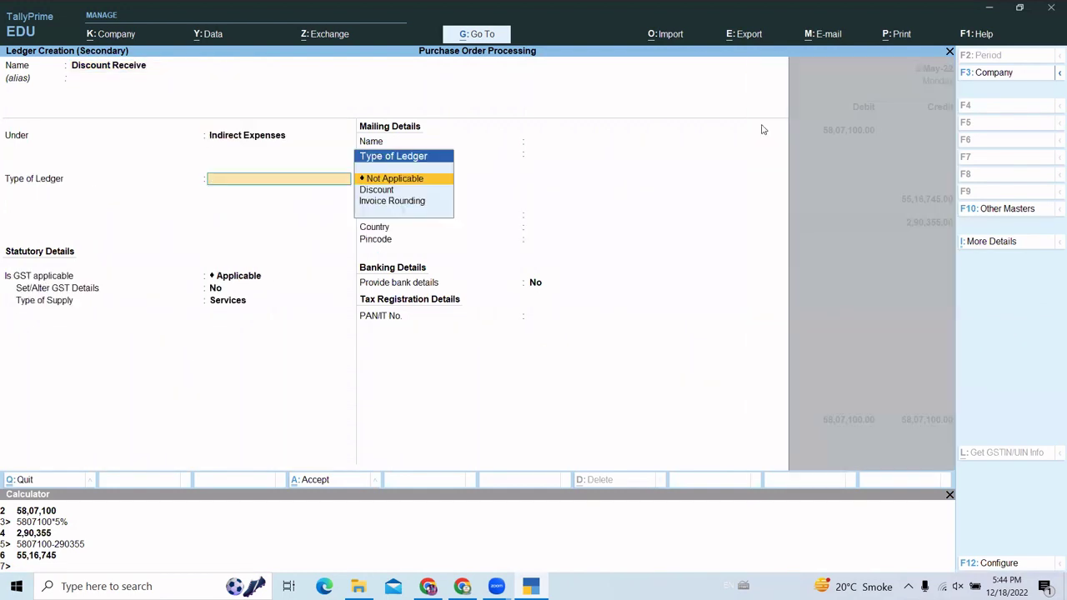
pyautogui.press('BackSpace')
pyautogui.press('Down')
pyautogui.press('Return')
pyautogui.press('Return')
pyautogui.hotkey('ctrl', 'a')
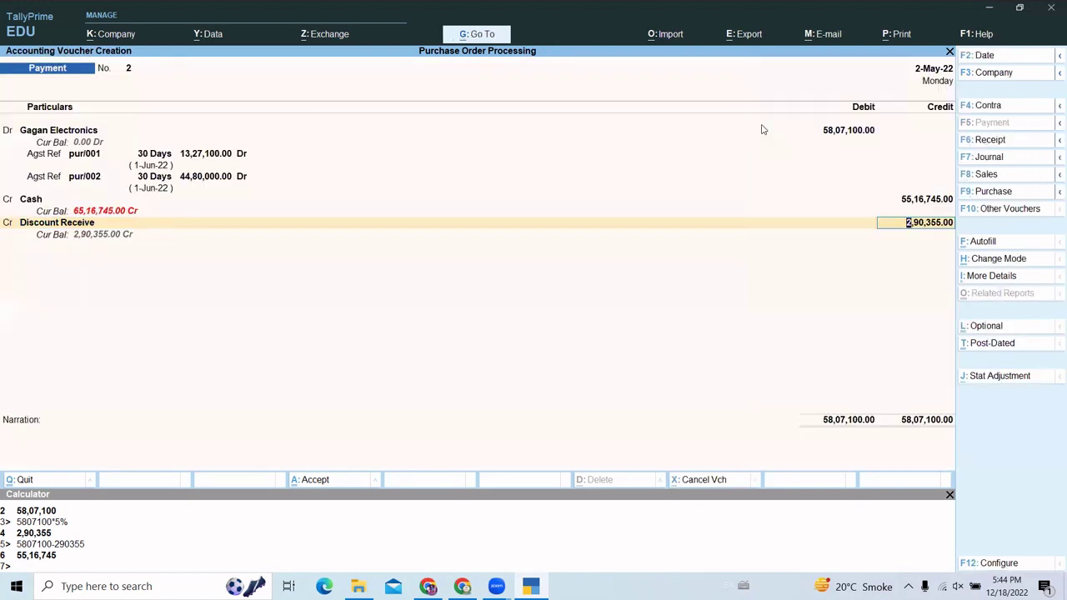
# - Confirm the 2,90,355.00 discount credit, close the calculator, accept Payment No. 2, and exit
pyautogui.press('Return')
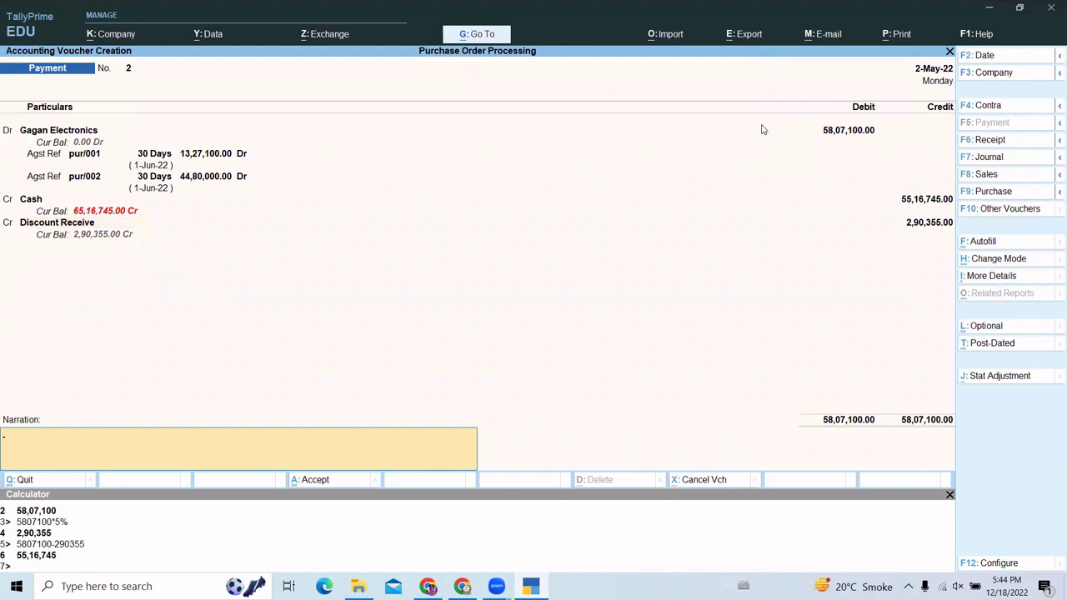
pyautogui.click(950, 496)
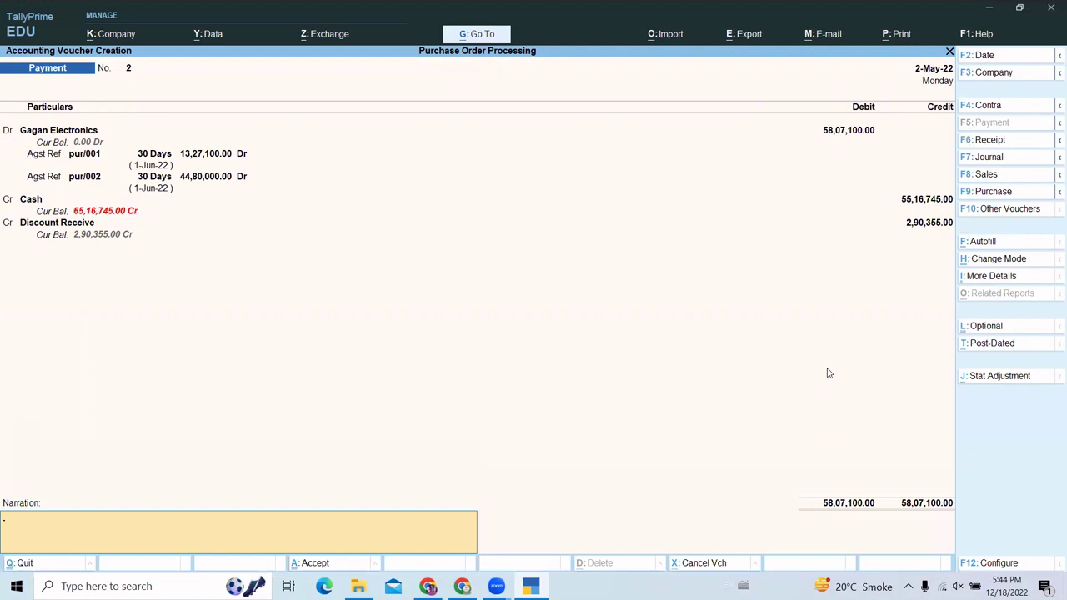
pyautogui.press('Return')
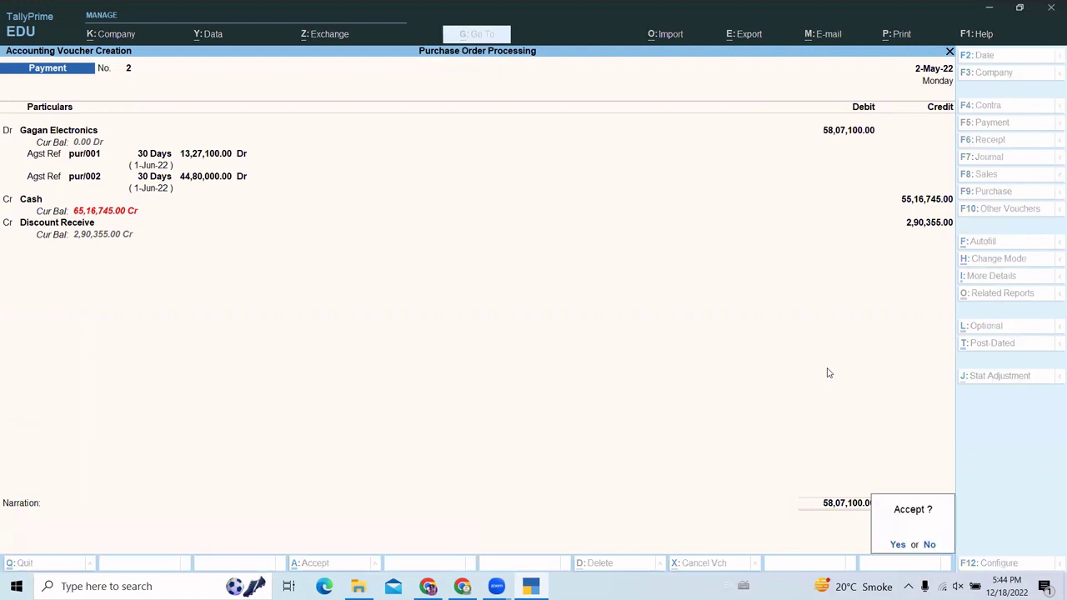
pyautogui.press('Return')
pyautogui.press('Escape')
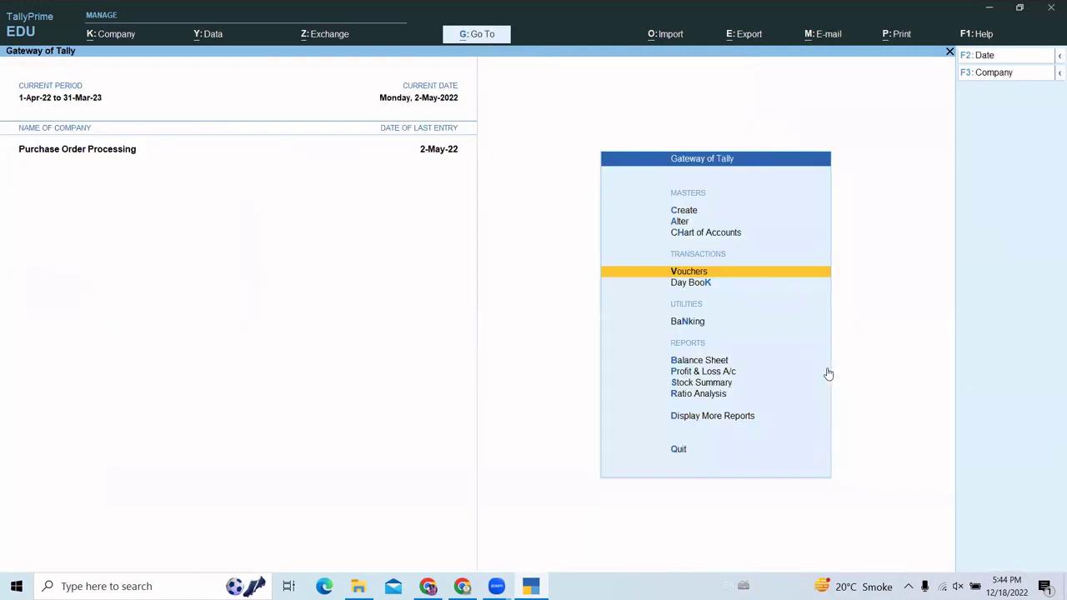
# - Open the detailed Day Book for the period 1-Apr-22 to 1-Jul-22
pyautogui.press('Down')
pyautogui.press('Return')
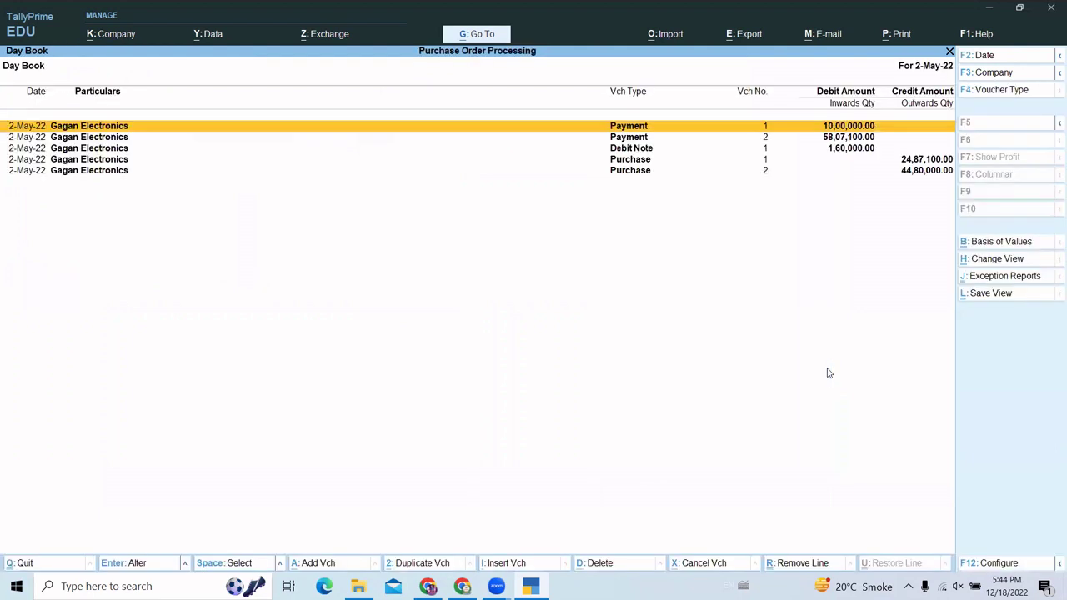
pyautogui.press('alt')
pyautogui.hotkey('alt', 'F5')
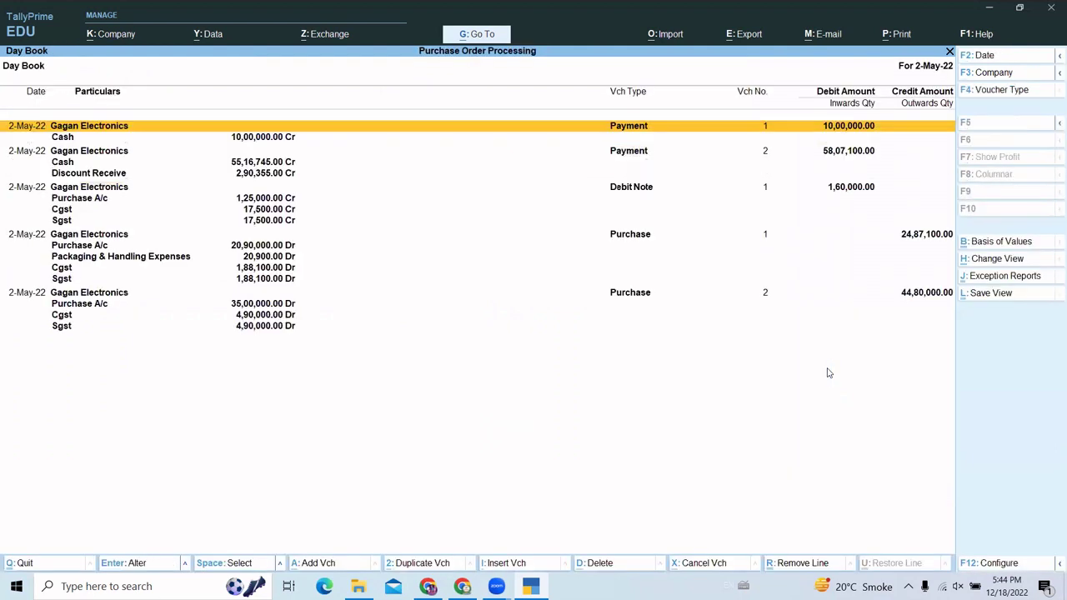
pyautogui.press('F2')
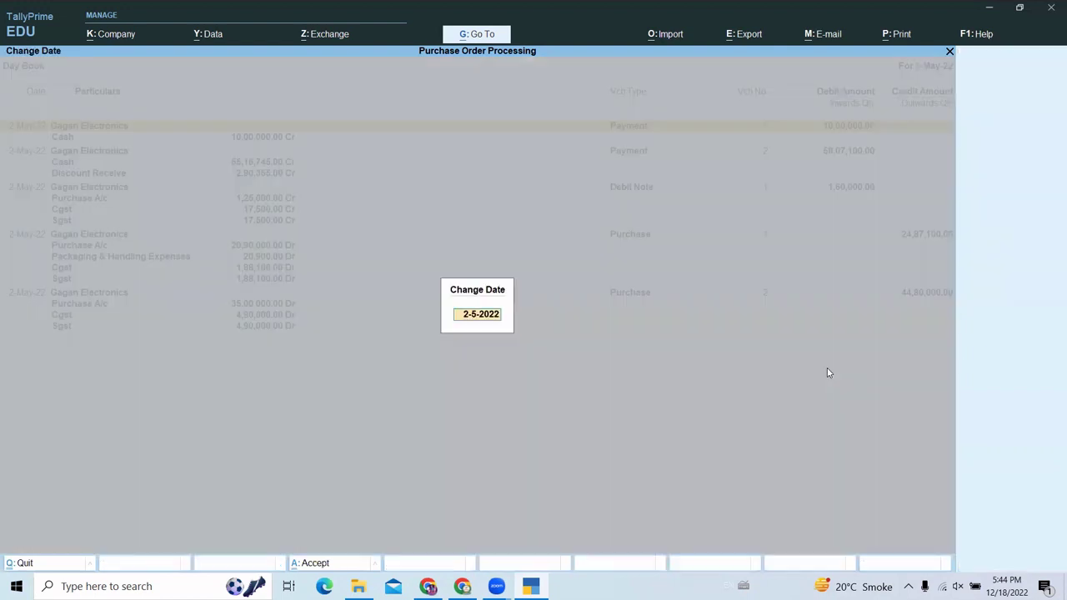
pyautogui.write('1')
pyautogui.write('-4')
pyautogui.press('Return')
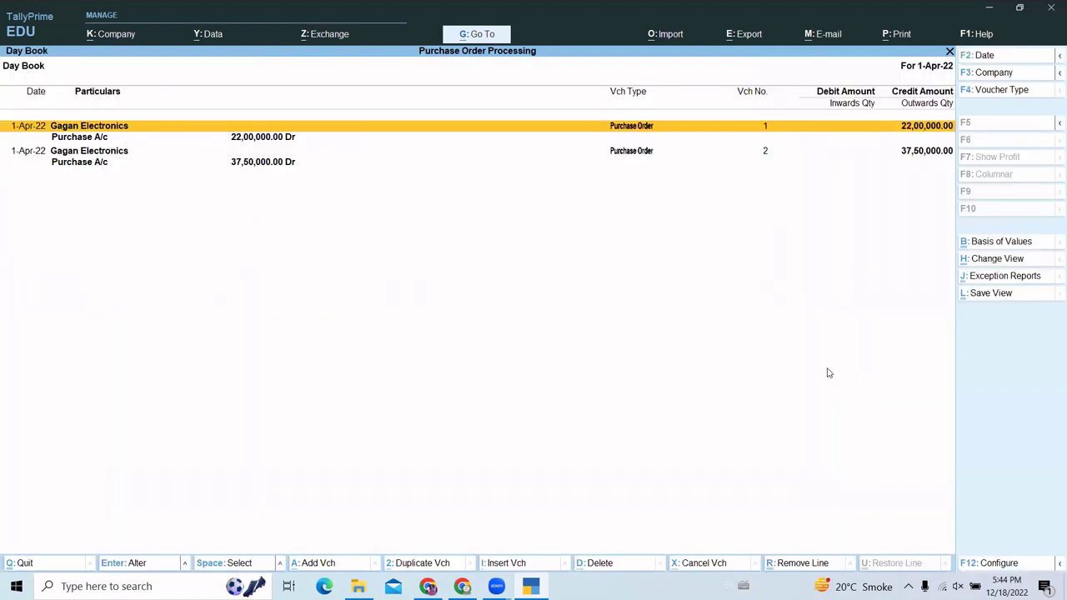
pyautogui.hotkey('alt', 'F2')
pyautogui.write('1-4-2022')
pyautogui.press('Return')
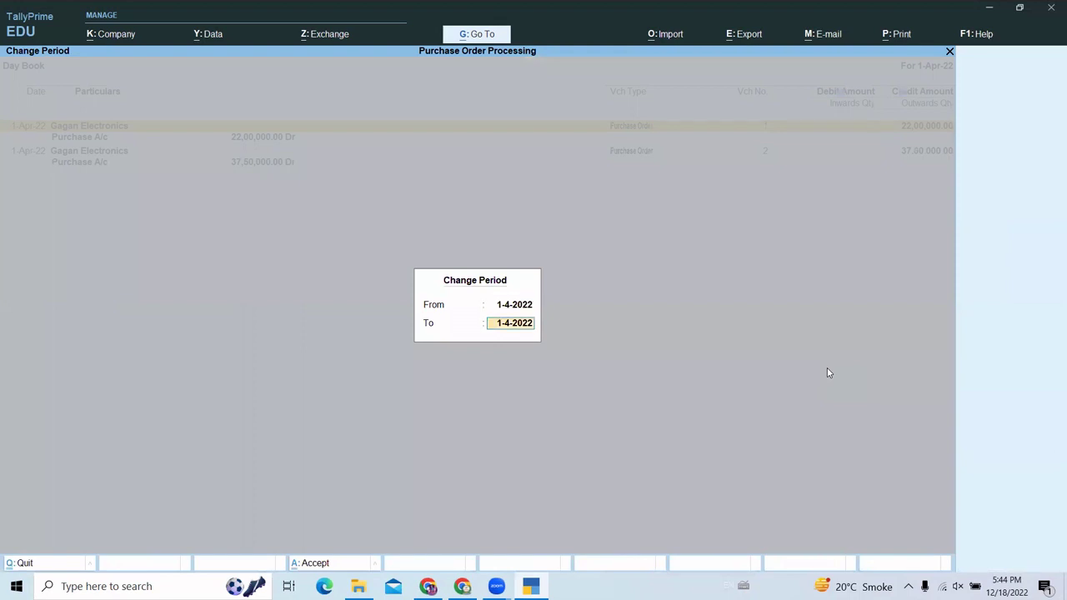
pyautogui.write('1.7')
pyautogui.press('Return')
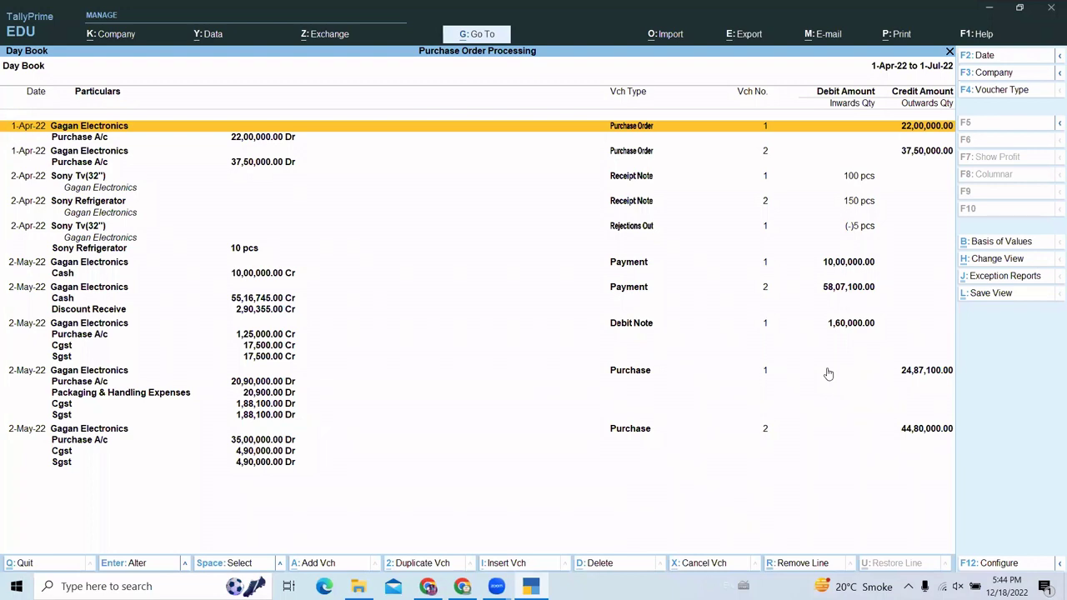
# - Browse the Day Book vouchers in detailed view, then close the report
pyautogui.hotkey('alt', 'F5')
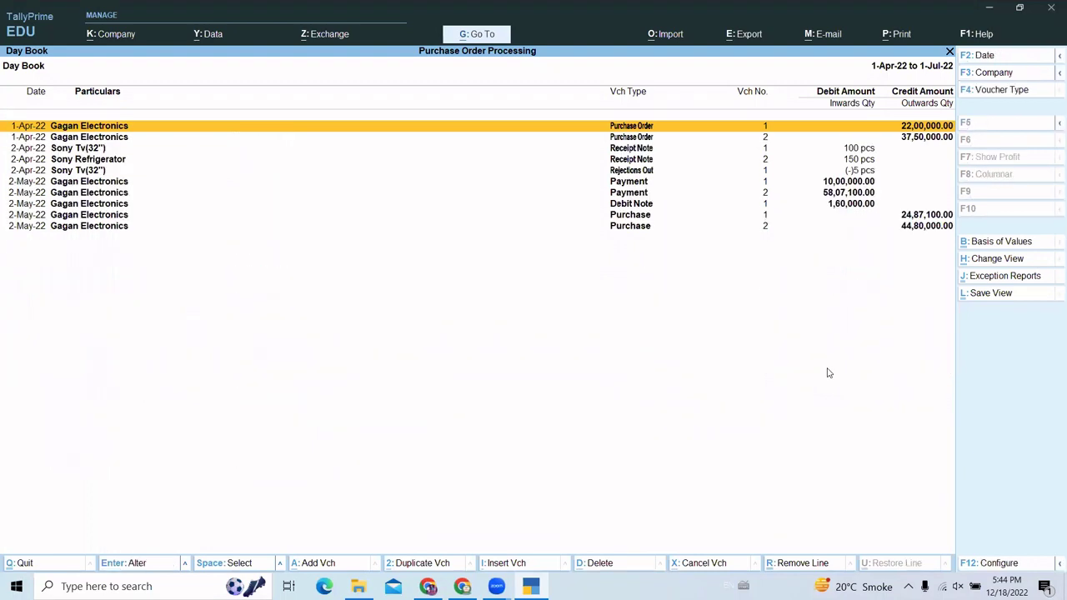
pyautogui.hotkey('alt', 'F5')
pyautogui.press('Down')
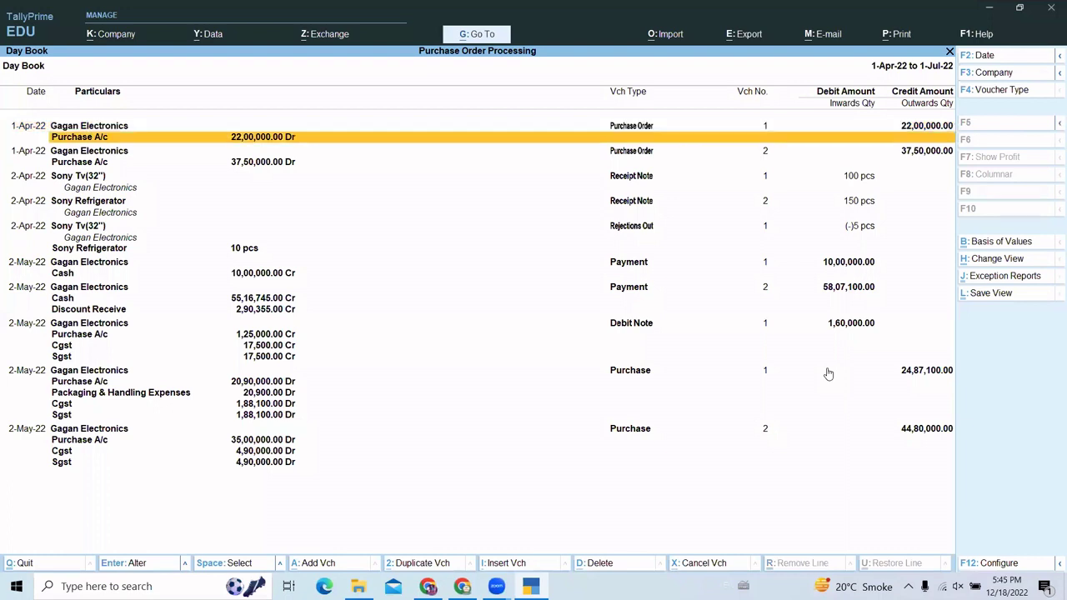
pyautogui.press('Down')
pyautogui.press('Down')
pyautogui.press('Down')
pyautogui.press('Down')
pyautogui.press('Down')
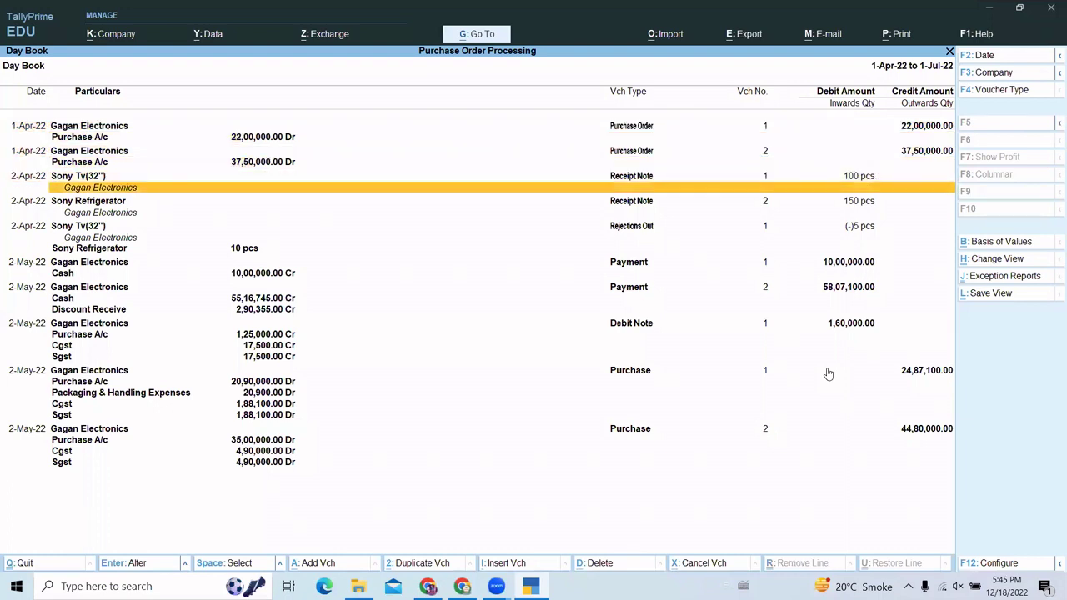
pyautogui.press('Down')
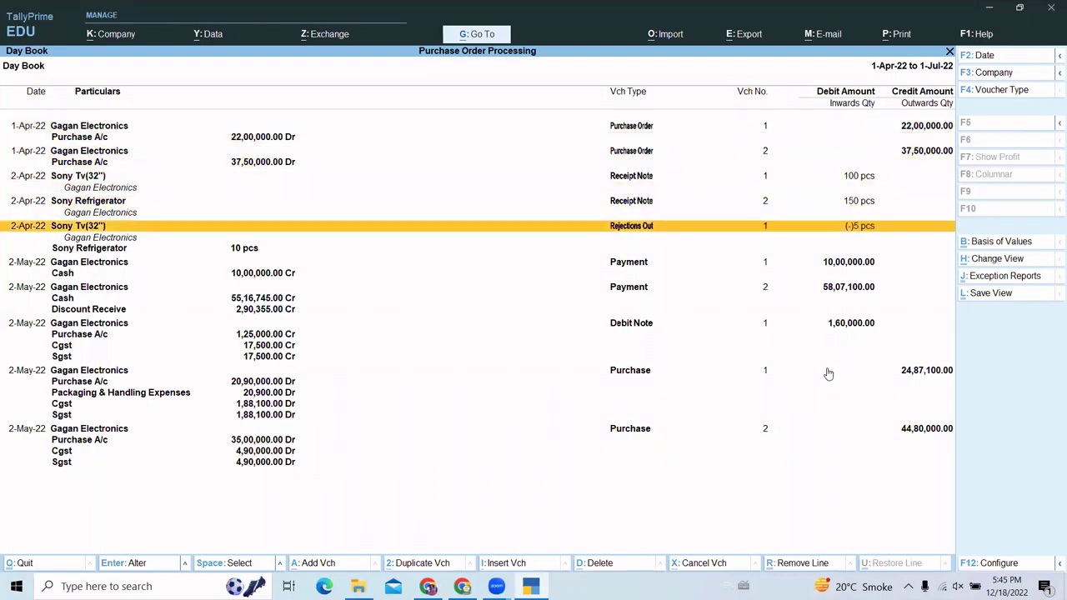
pyautogui.press('Down')
pyautogui.press('Down')
pyautogui.press('Down')
pyautogui.press('Down')
pyautogui.press('Down')
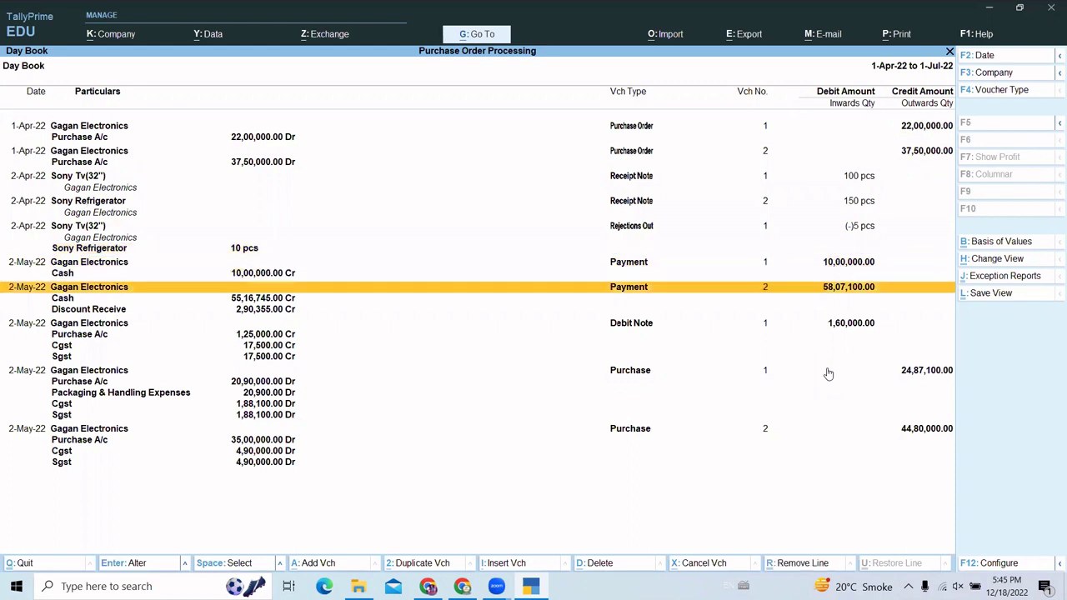
pyautogui.press('Down')
pyautogui.press('Down')
pyautogui.press('Down')
pyautogui.press('Down')
pyautogui.press('Down')
pyautogui.press('Down')
pyautogui.press('Down')
pyautogui.press('Down')
pyautogui.press('Down')
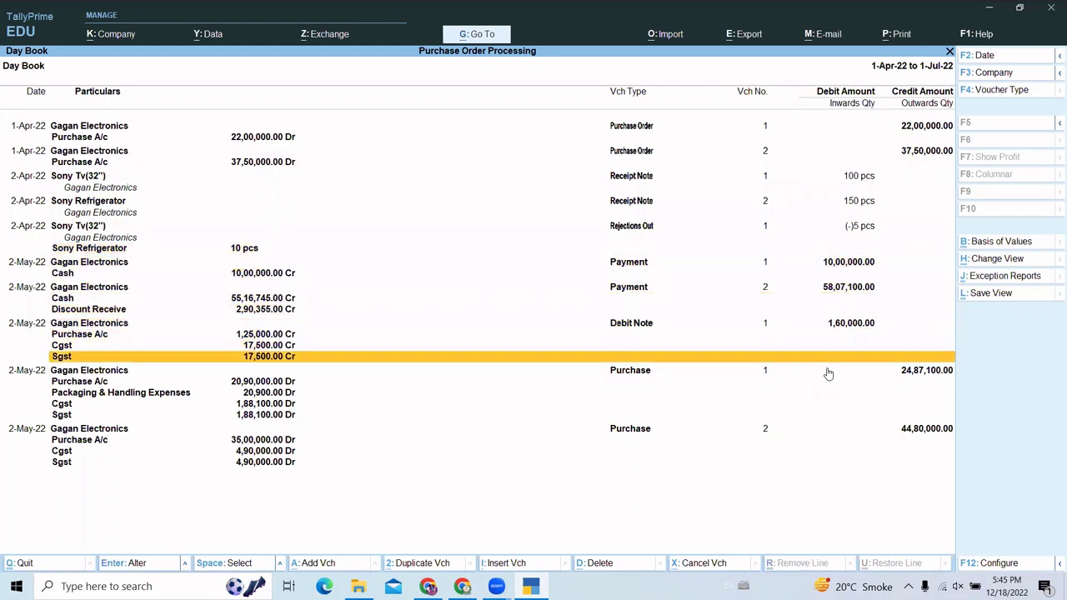
pyautogui.press('Down')
pyautogui.press('Down')
pyautogui.press('Down')
pyautogui.press('Down')
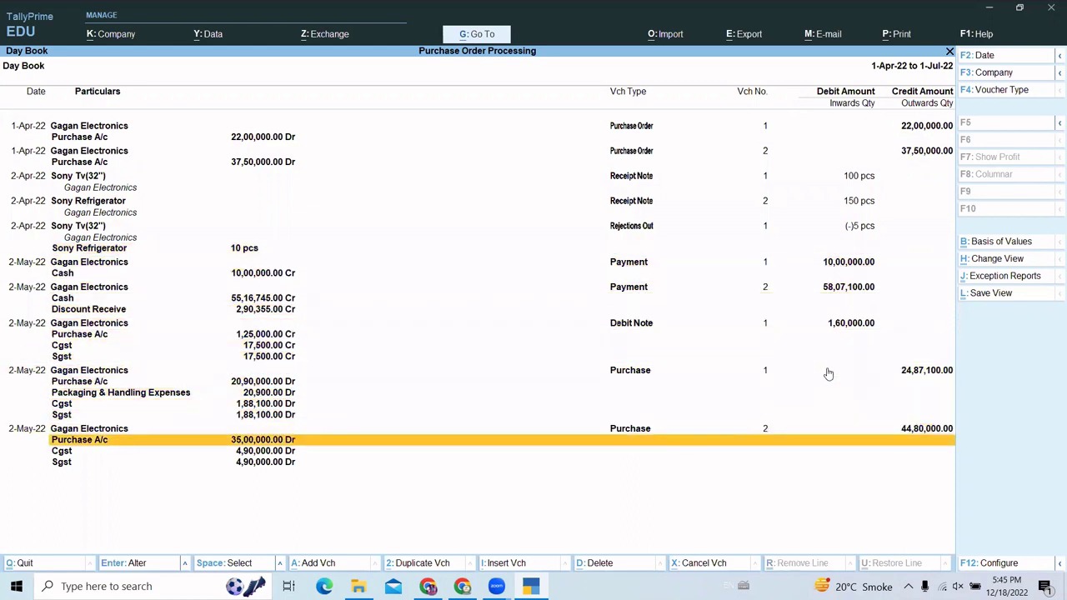
pyautogui.press('Escape')
pyautogui.press('Down')
pyautogui.press('Down')
pyautogui.press('Down')
pyautogui.press('Down')
pyautogui.press('Down')
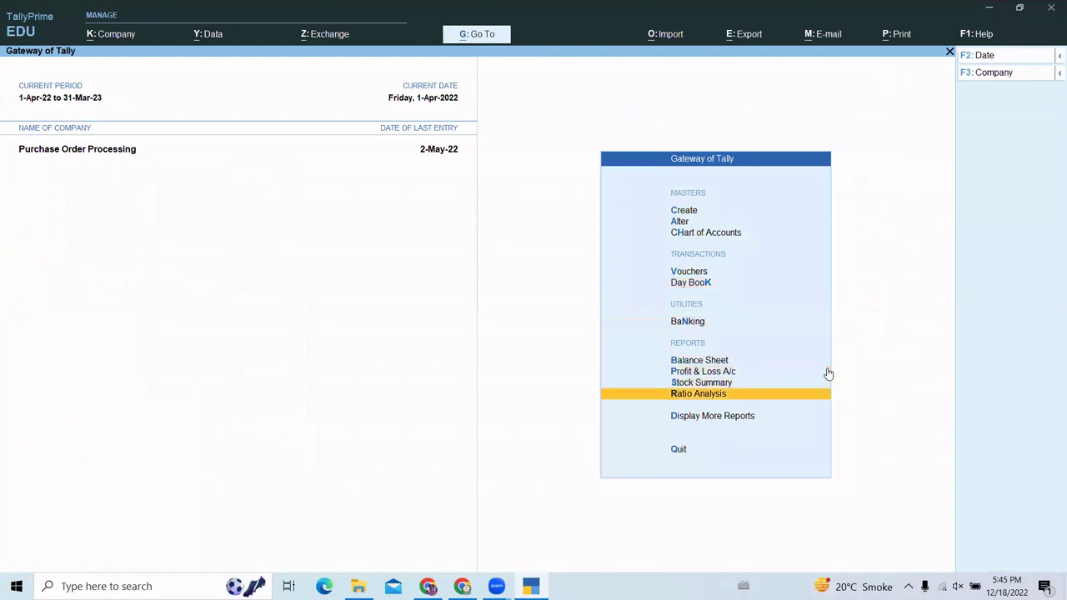
# - Open the Stock Summary in detail to see Sony Refrigerator 135 pcs and Sony Tv(32") 95 pcs
pyautogui.press('Up')
pyautogui.press('Return')
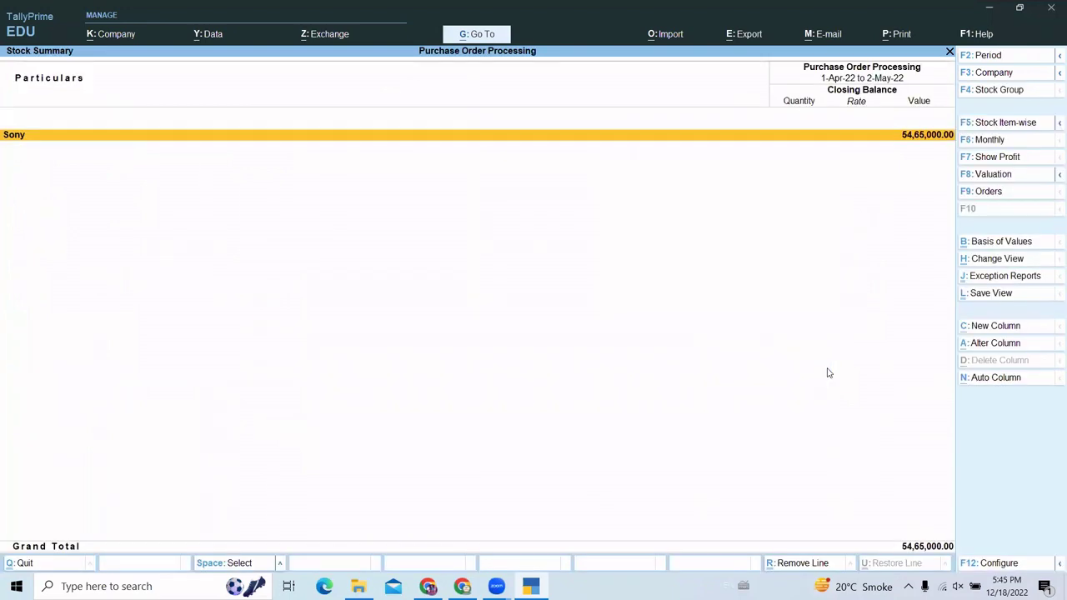
pyautogui.hotkey('alt', 'F5')
pyautogui.press('Down')
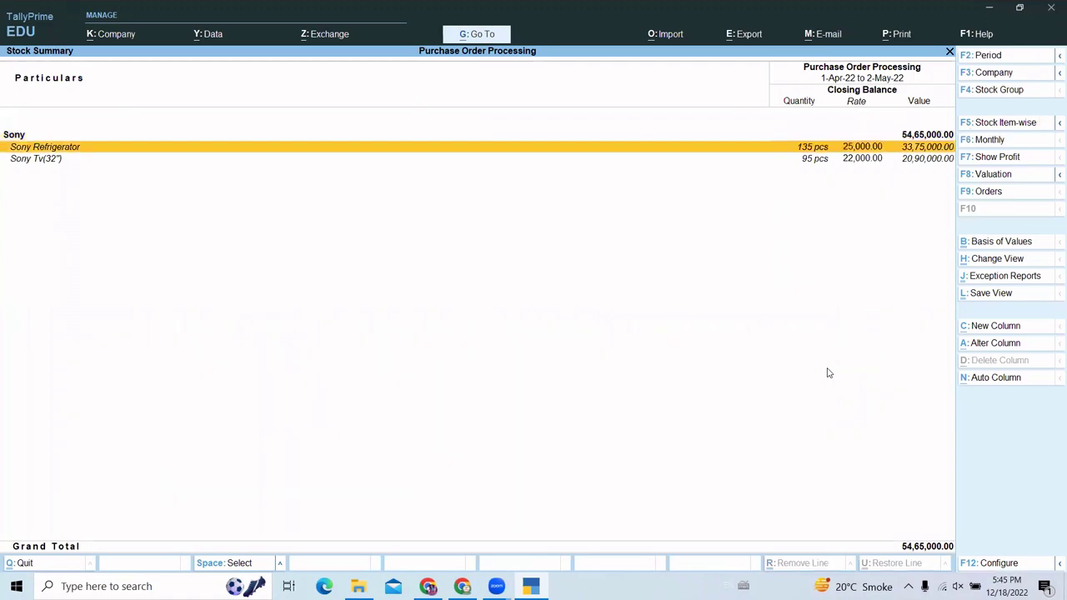
# - Leave the Stock Summary and go to the Display More Reports list
pyautogui.press('Escape')
pyautogui.press('Down')
pyautogui.press('Down')
pyautogui.press('Return')
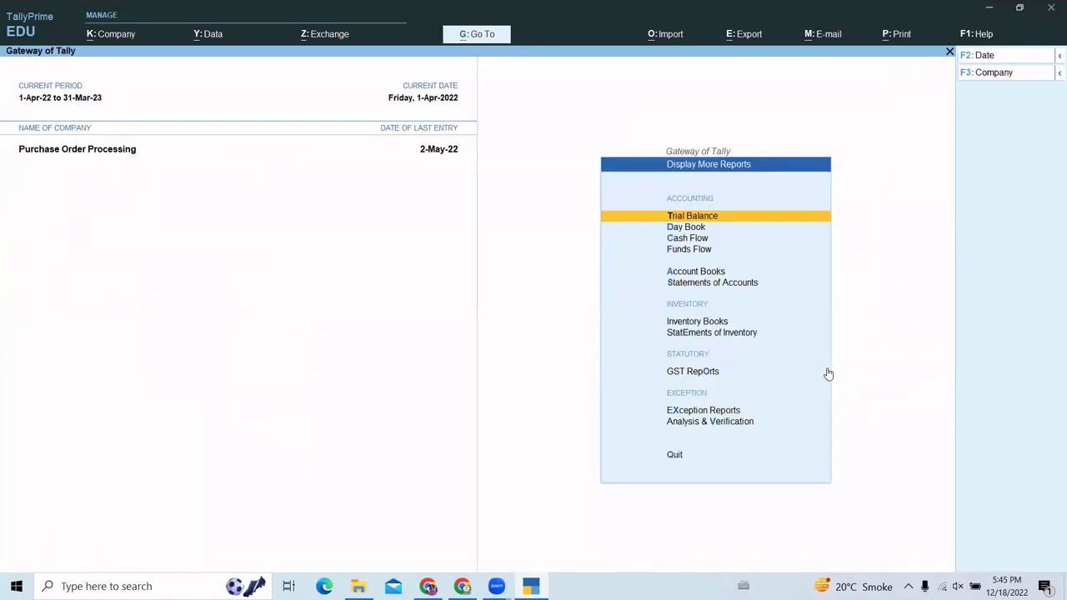
pyautogui.press('Down')
pyautogui.press('Down')
pyautogui.press('Down')
pyautogui.press('Down')
pyautogui.press('Down')
pyautogui.press('Down')
pyautogui.press('Down')
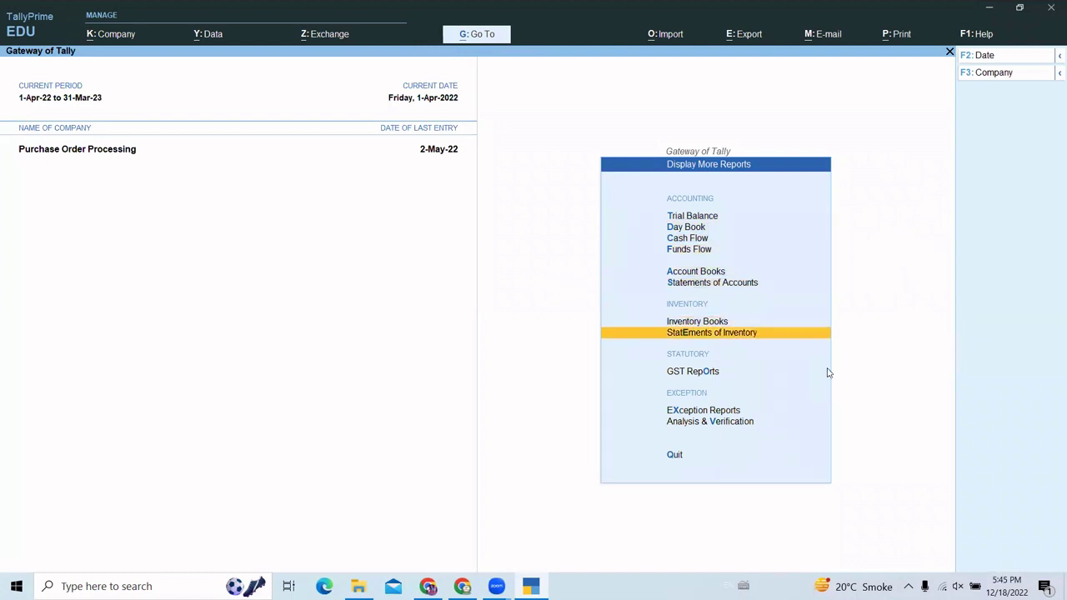
pyautogui.press('Return')
pyautogui.press('Down')
pyautogui.press('Return')
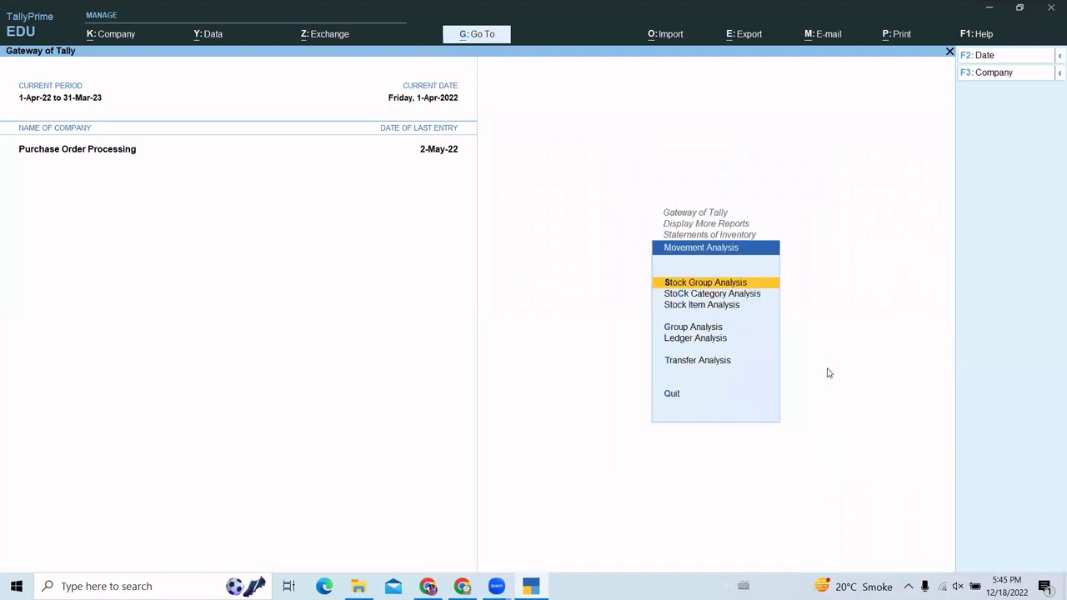
pyautogui.press('Return')
pyautogui.press('Return')
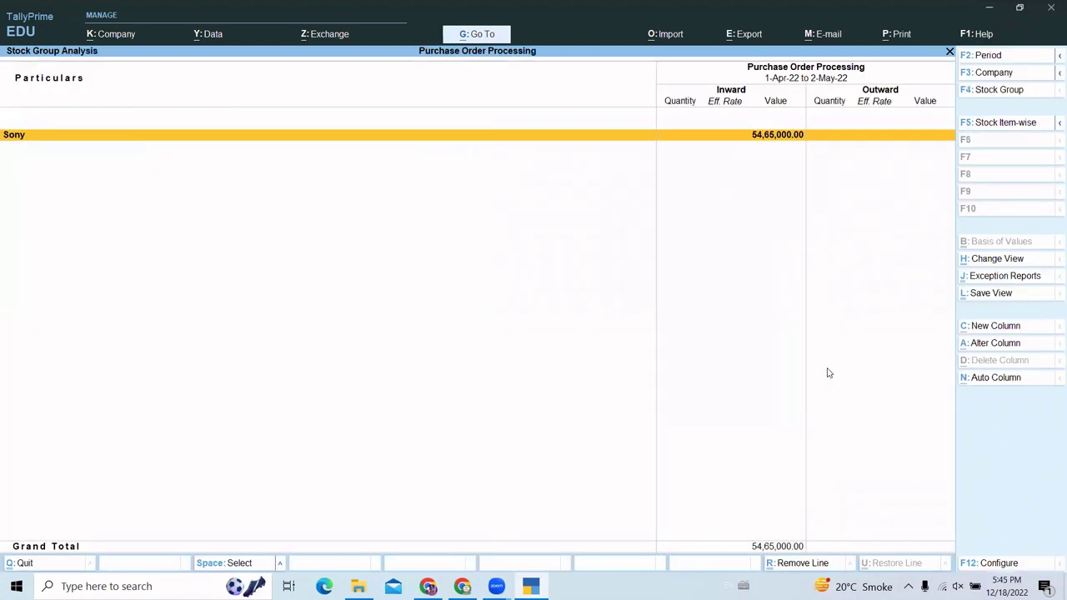
pyautogui.hotkey('alt', 'F5')
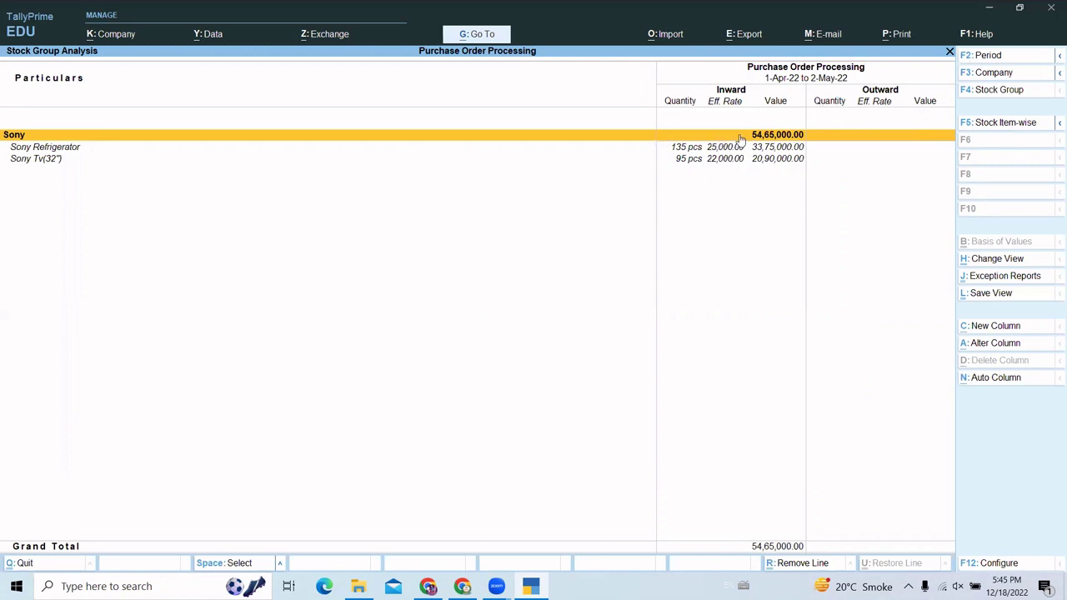
pyautogui.press('Escape')
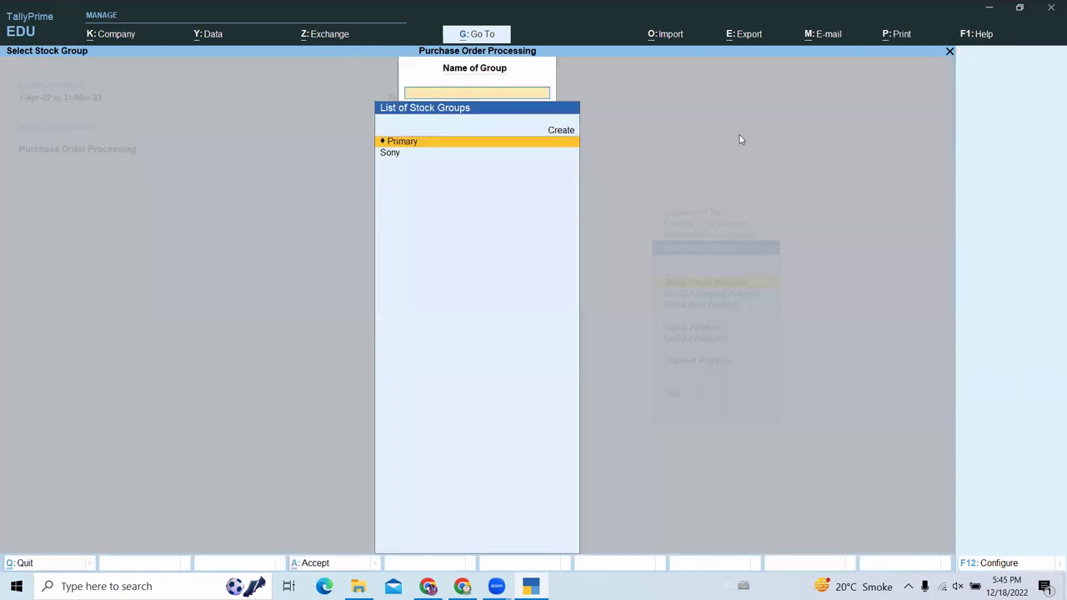
pyautogui.press('Escape')
pyautogui.press('Escape')
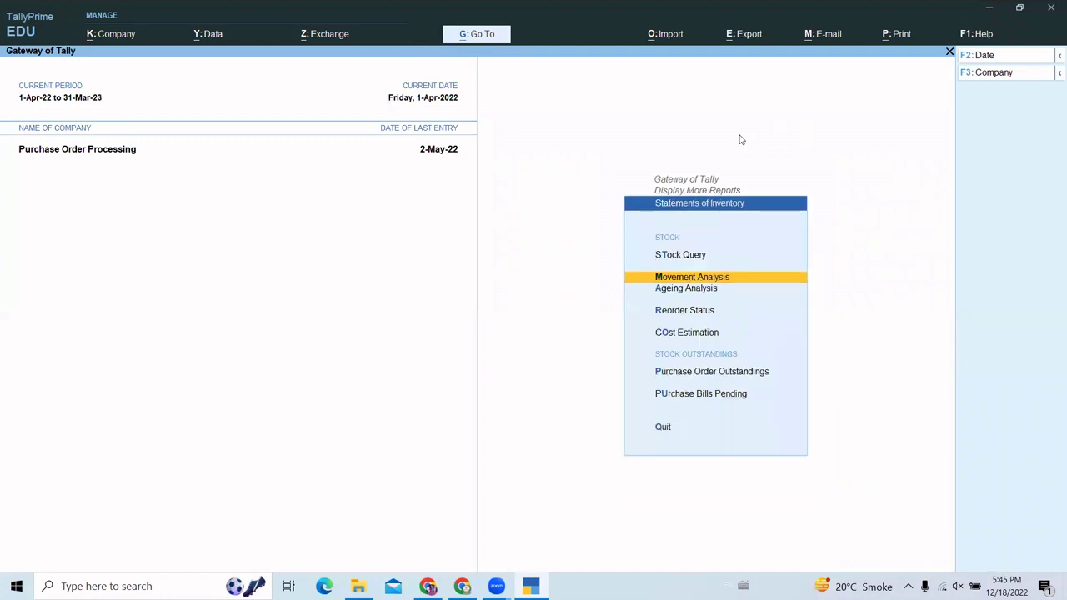
pyautogui.press('Escape')
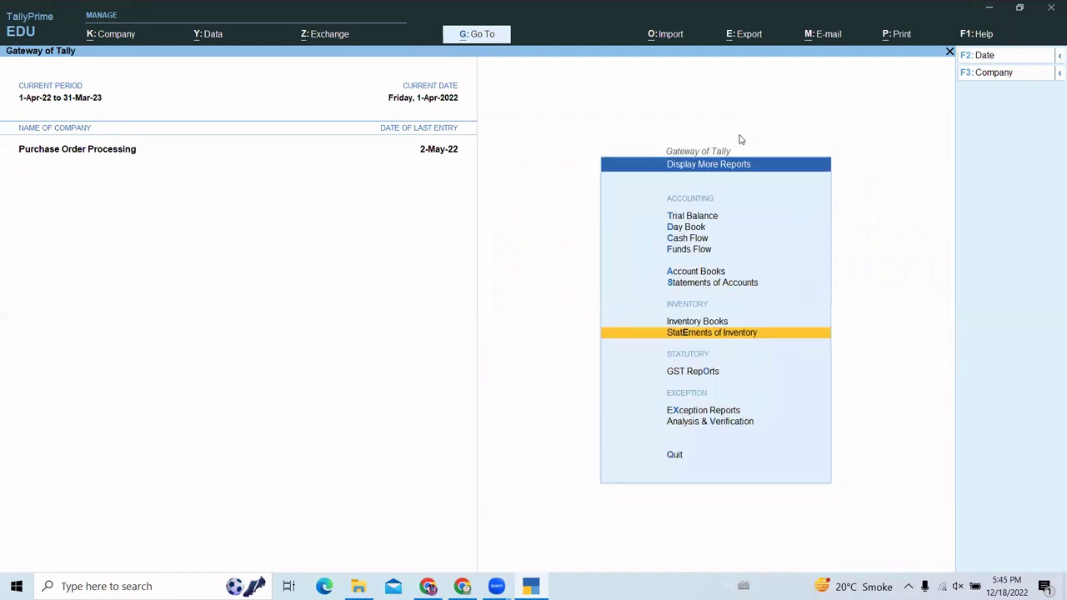